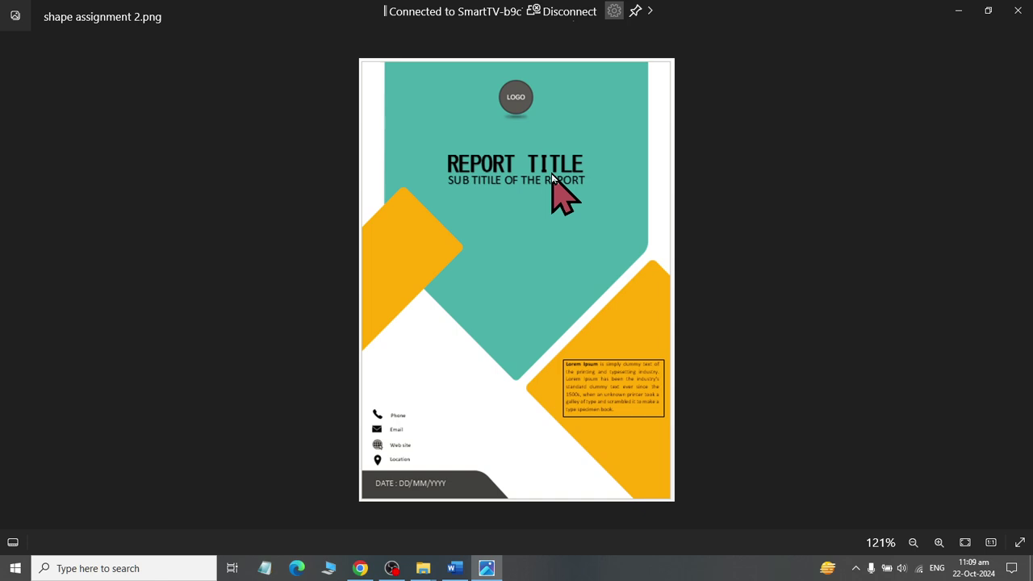
Switch from the reference image in Photos back to the Word document.
click(455, 568)
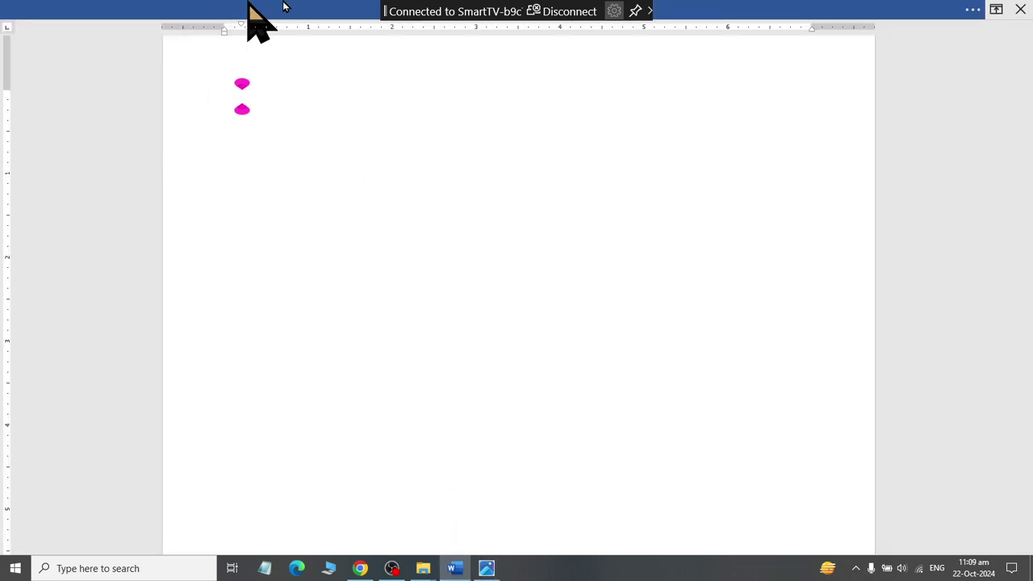
Draw a Snip Same Side Corner Rectangle on the blank page.
click(316, 6)
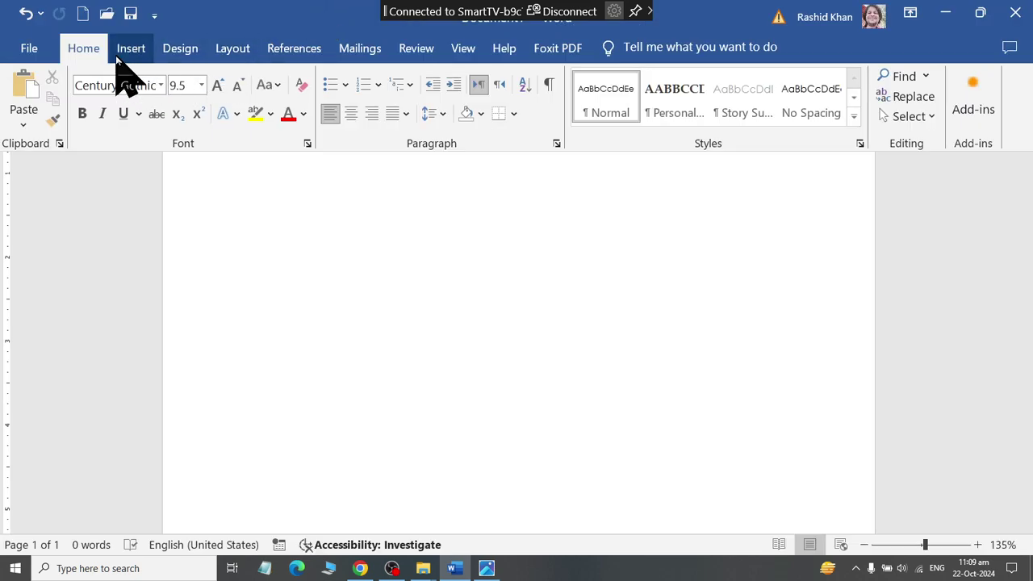
click(129, 49)
click(245, 77)
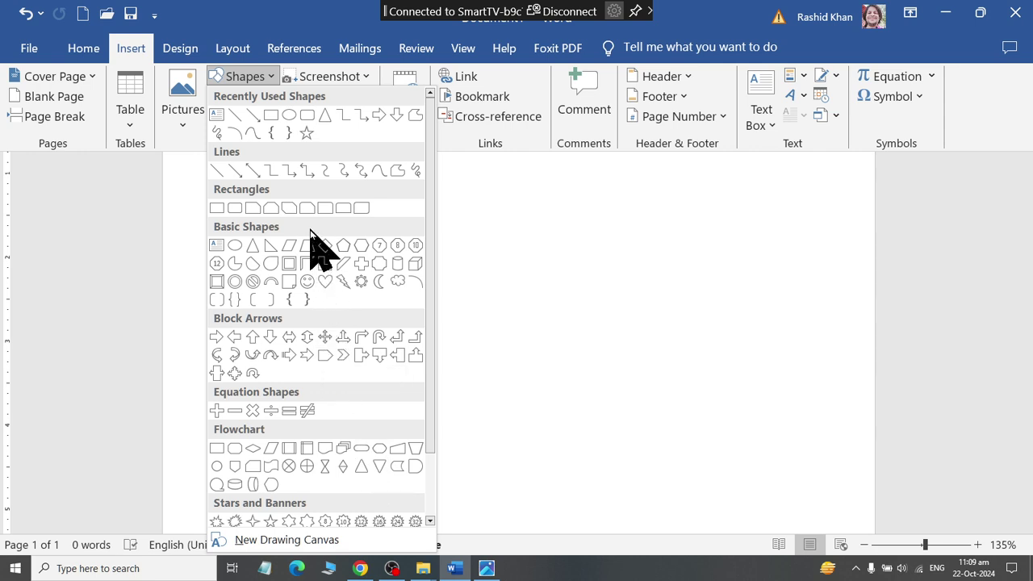
click(271, 208)
drag(402, 188, 610, 368)
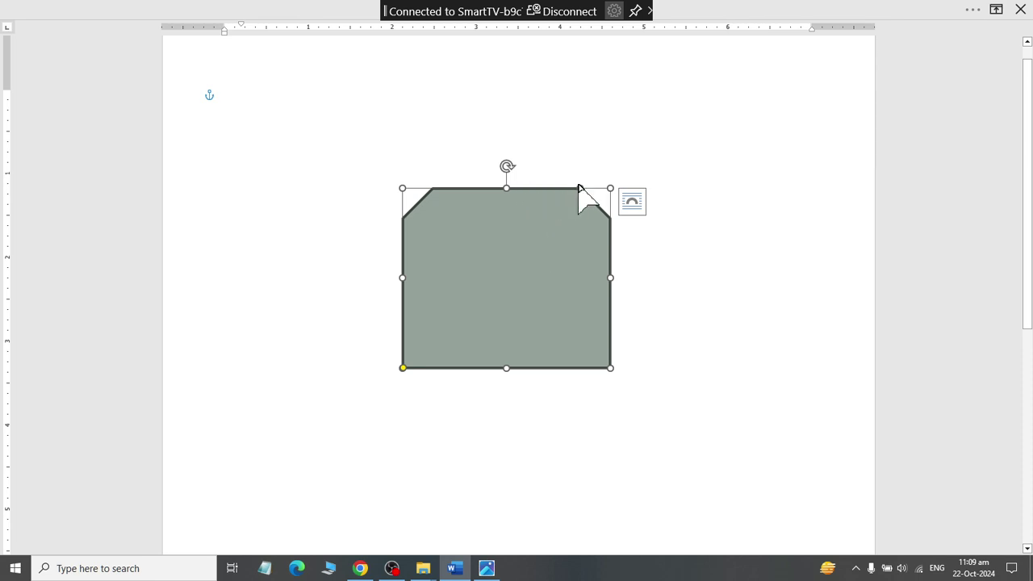
Pull the snipped corners in to form a pointed top, and compare with the reference.
drag(580, 189, 505, 166)
key(alt+Tab)
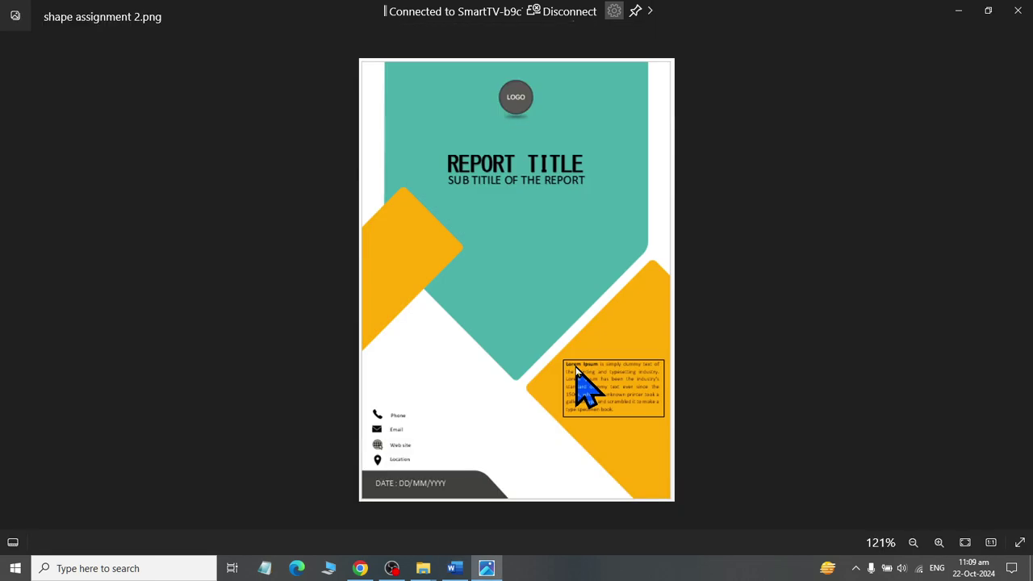
key(alt+Tab)
key(alt+Tab)
key(alt+Tab)
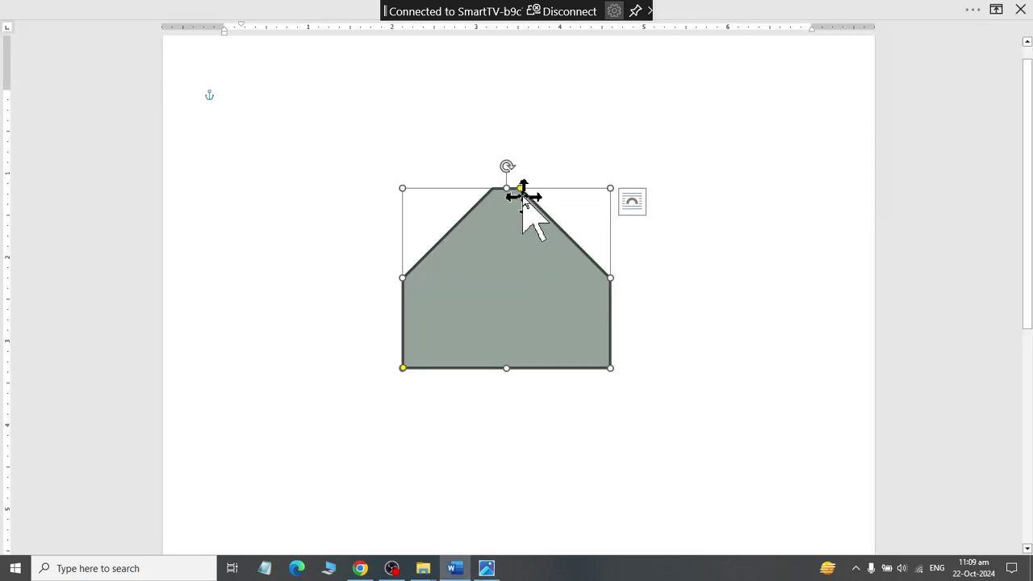
Enlarge the house-shaped pentagon by stretching it wider and taller.
drag(518, 188, 520, 189)
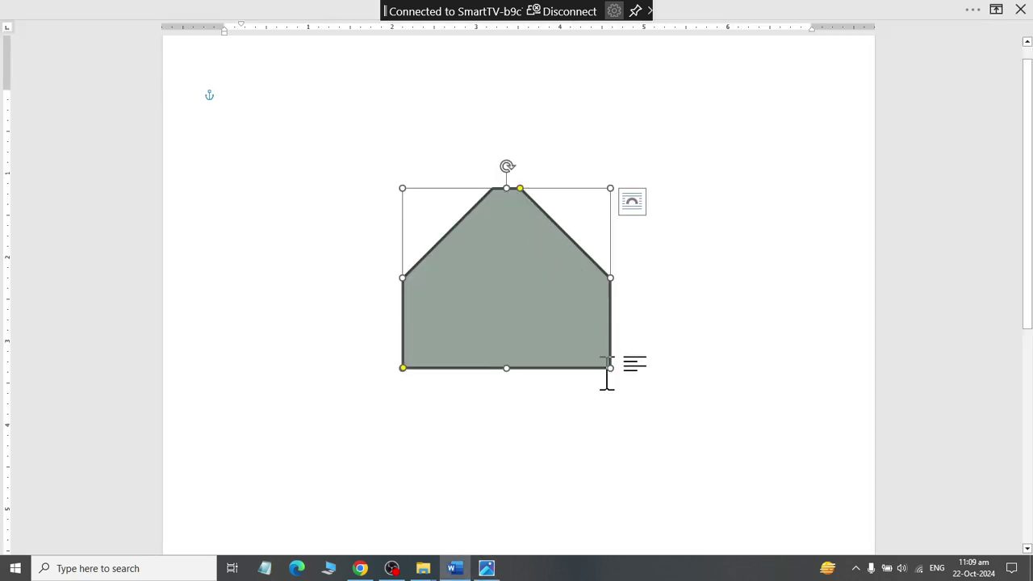
drag(610, 367, 701, 503)
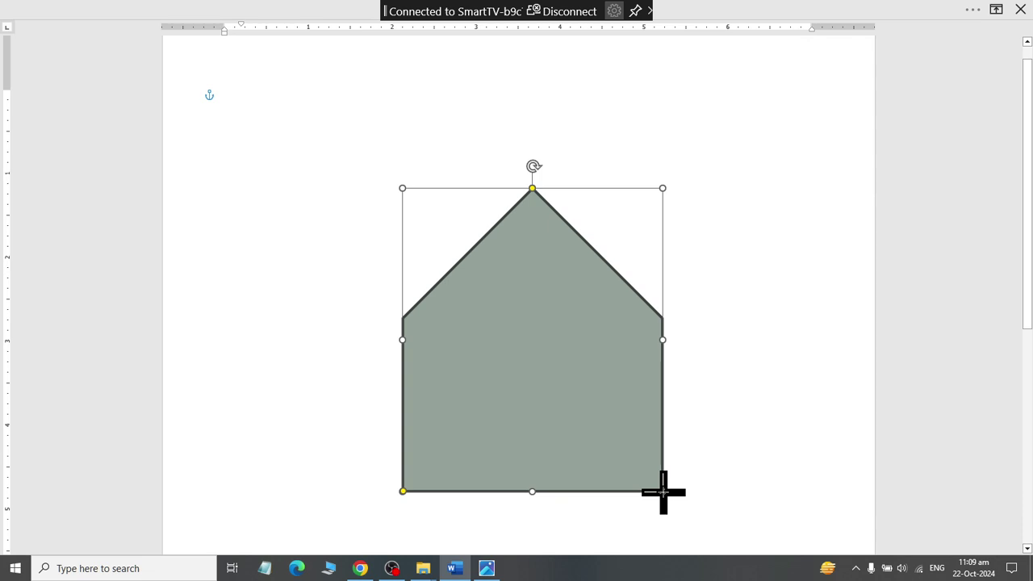
drag(702, 504, 802, 534)
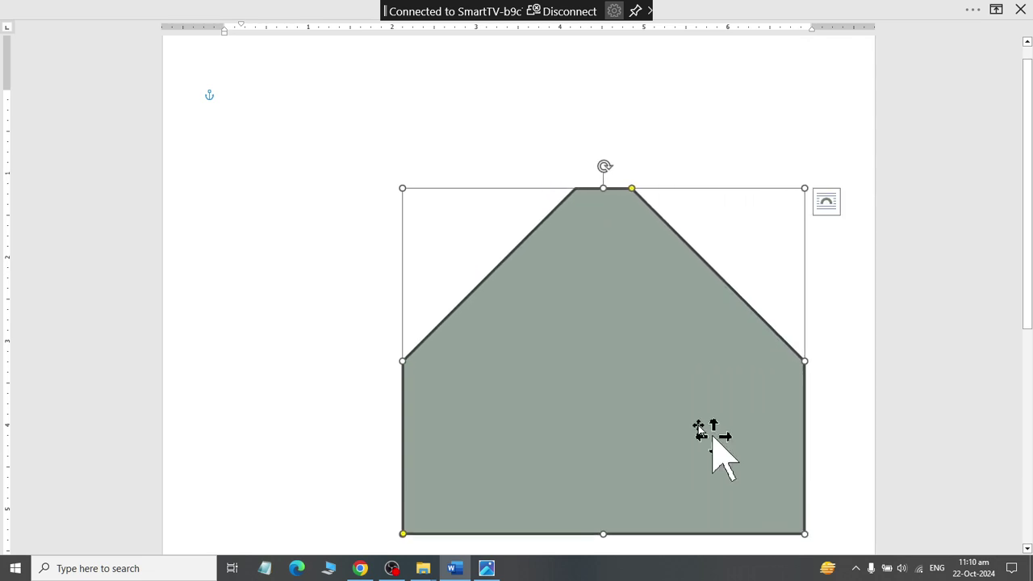
mouse_move(641, 441)
mouse_down()
mouse_move(823, 534)
mouse_move(811, 531)
mouse_up()
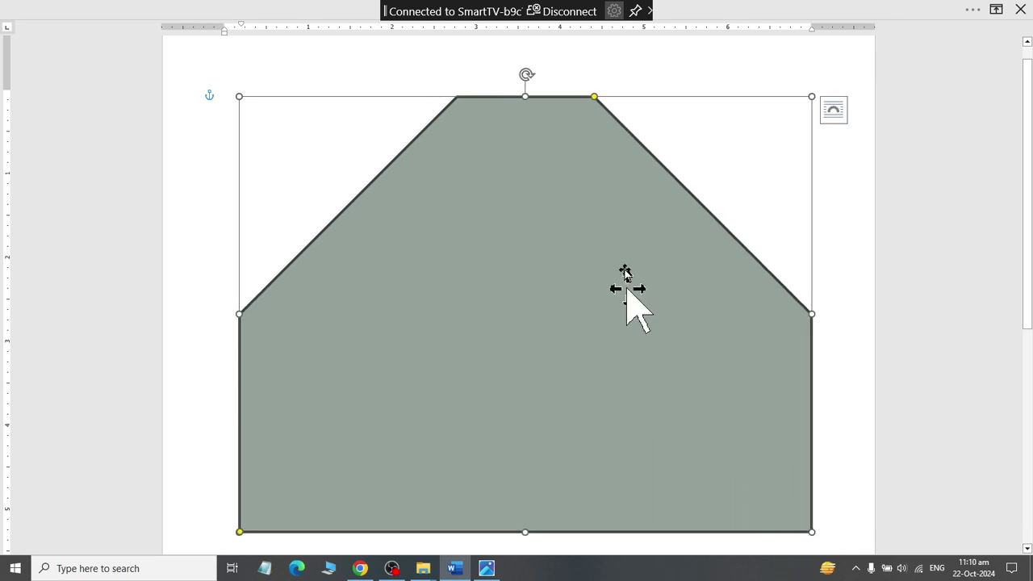
Narrow the pentagon to a single sharp point and move it up, then compare with the reference.
drag(594, 96, 347, 95)
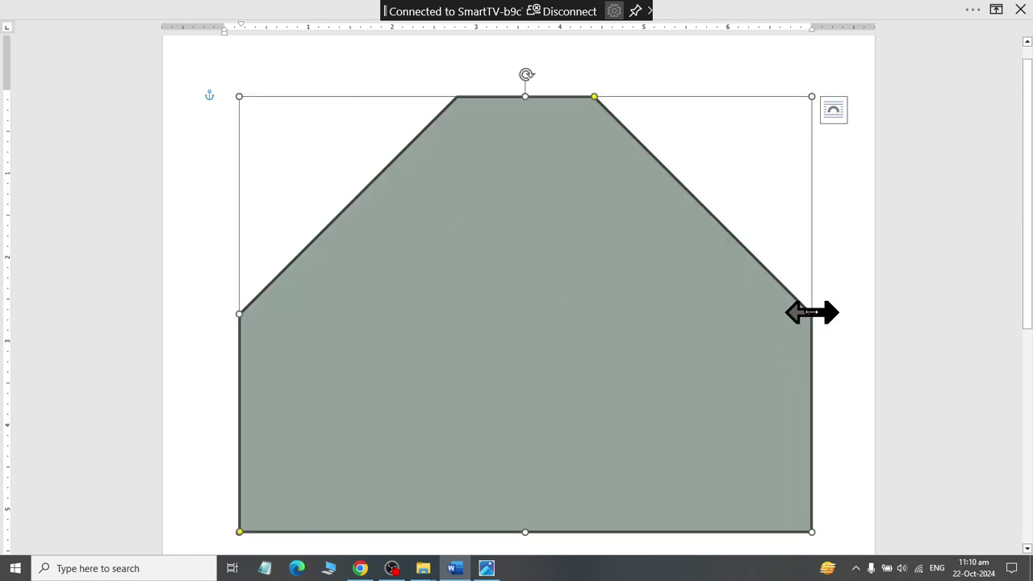
mouse_move(812, 313)
mouse_down()
mouse_move(647, 318)
mouse_move(675, 323)
mouse_up()
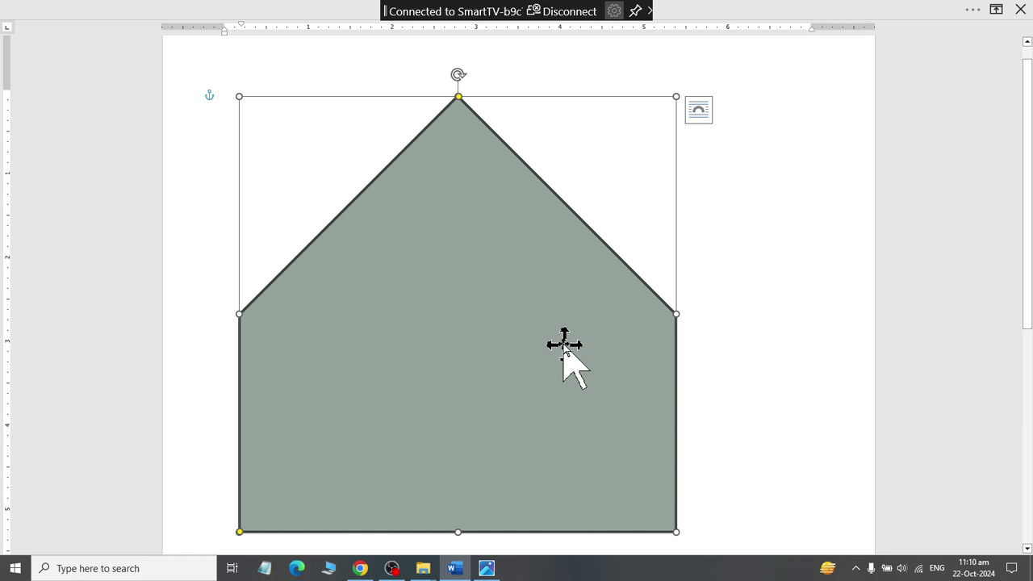
drag(529, 352, 595, 295)
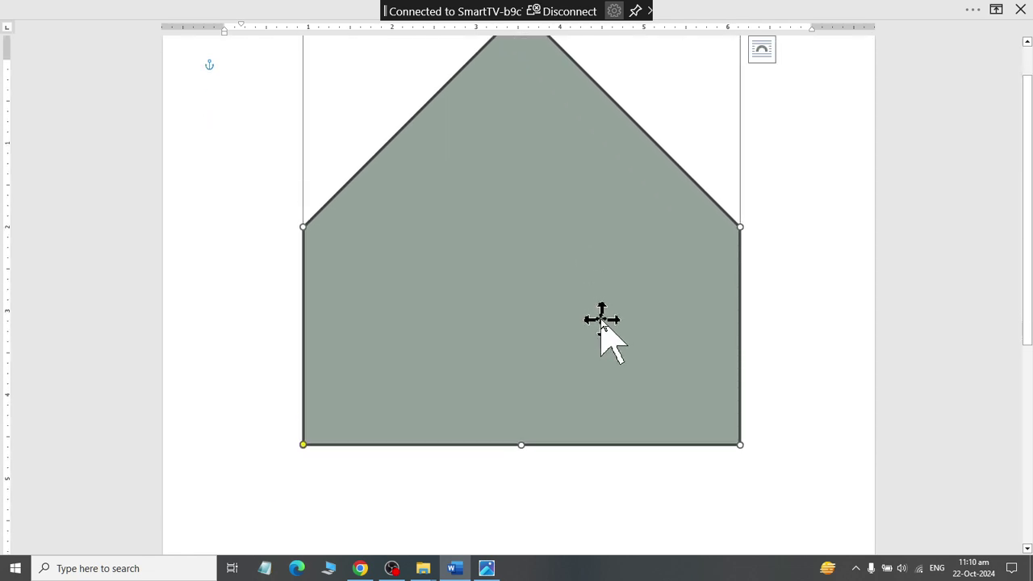
click(597, 320)
key(alt+Tab)
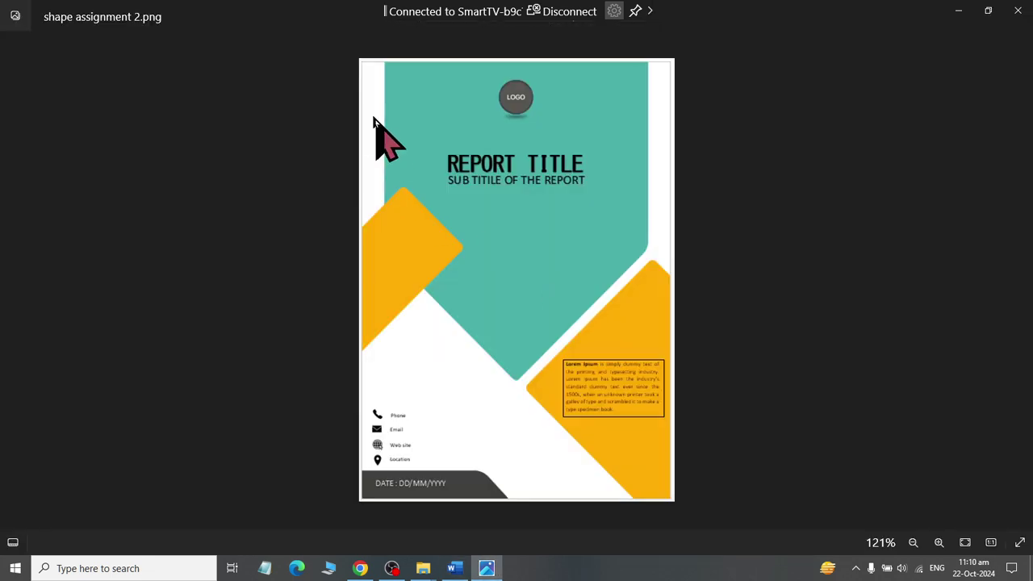
key(alt+Tab)
key(alt+Tab)
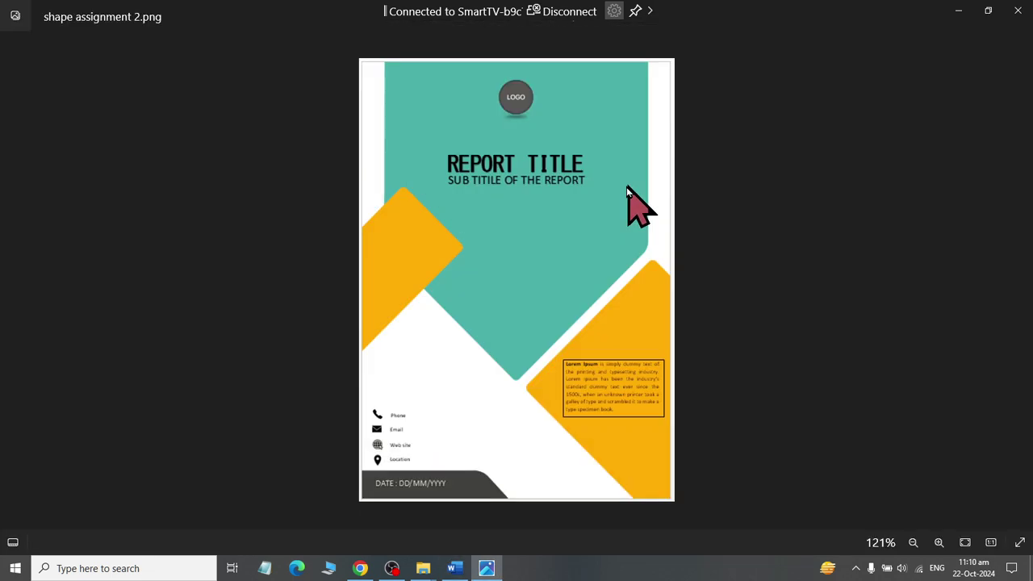
key(alt+Tab)
Move the pentagon lower on the page and try bevelling its bottom corners.
drag(595, 238, 606, 325)
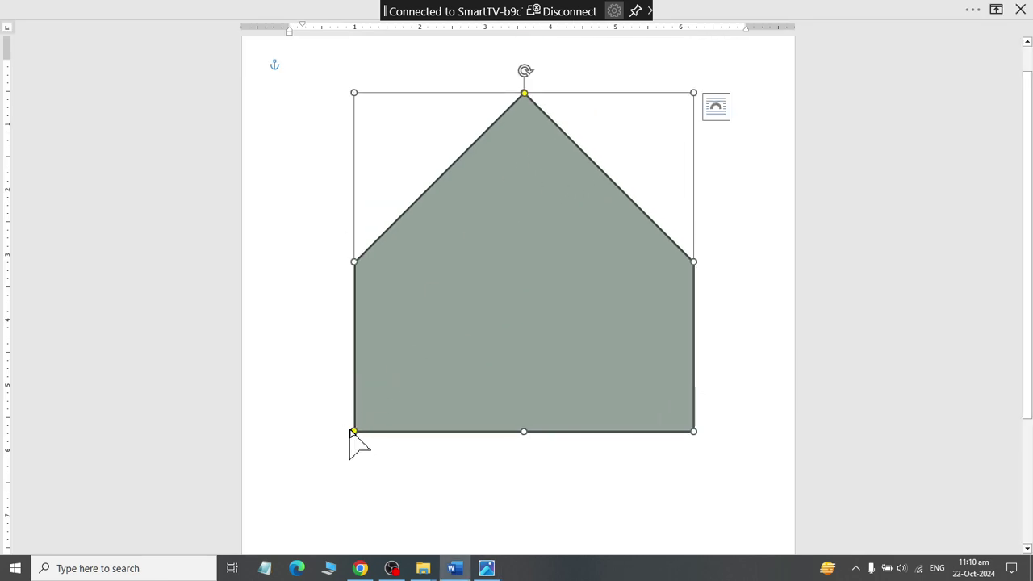
drag(355, 432, 360, 461)
drag(363, 397, 372, 395)
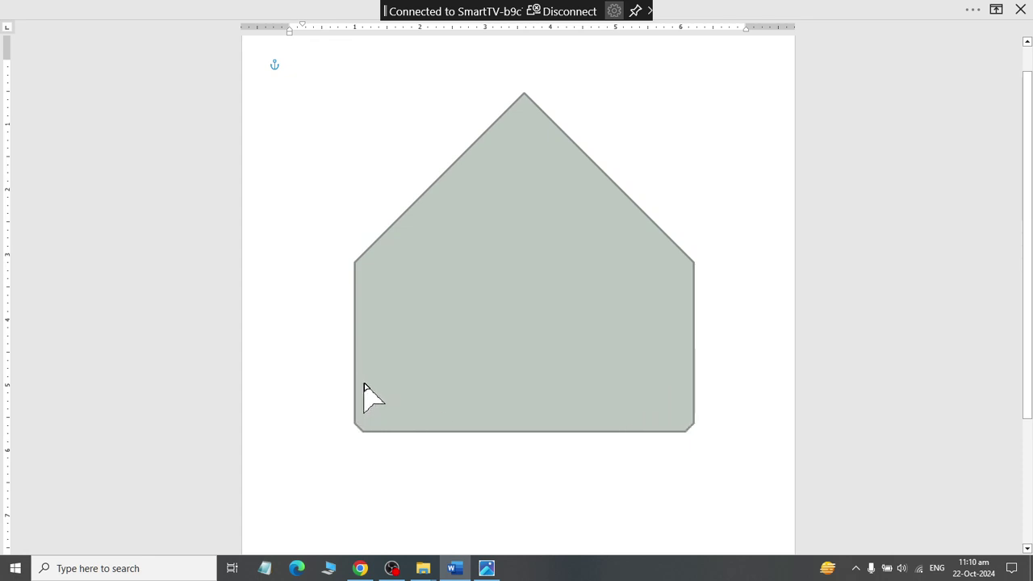
drag(338, 395, 341, 397)
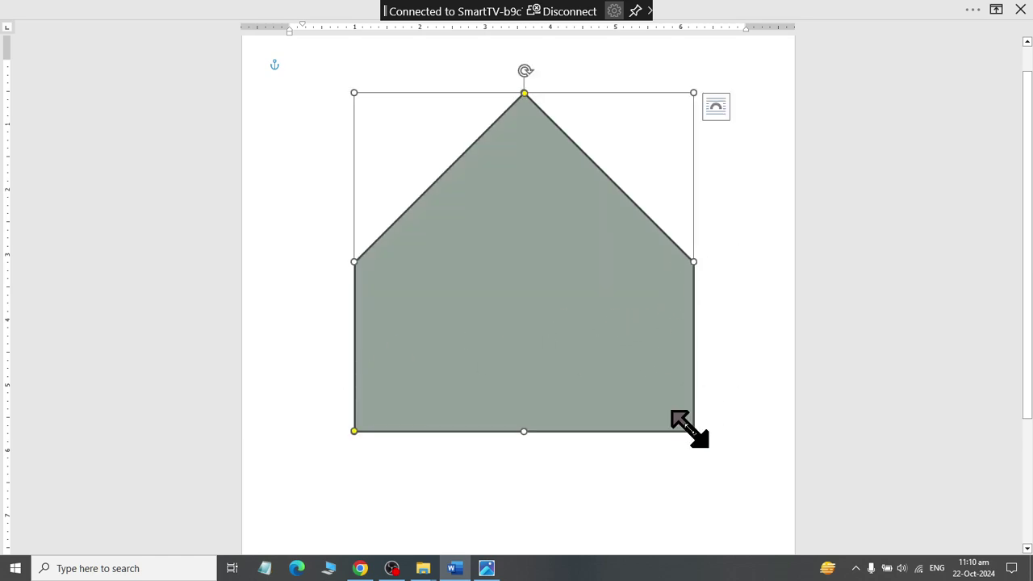
Stretch the pentagon down to near the page bottom and shift it left and up.
drag(693, 431, 758, 496)
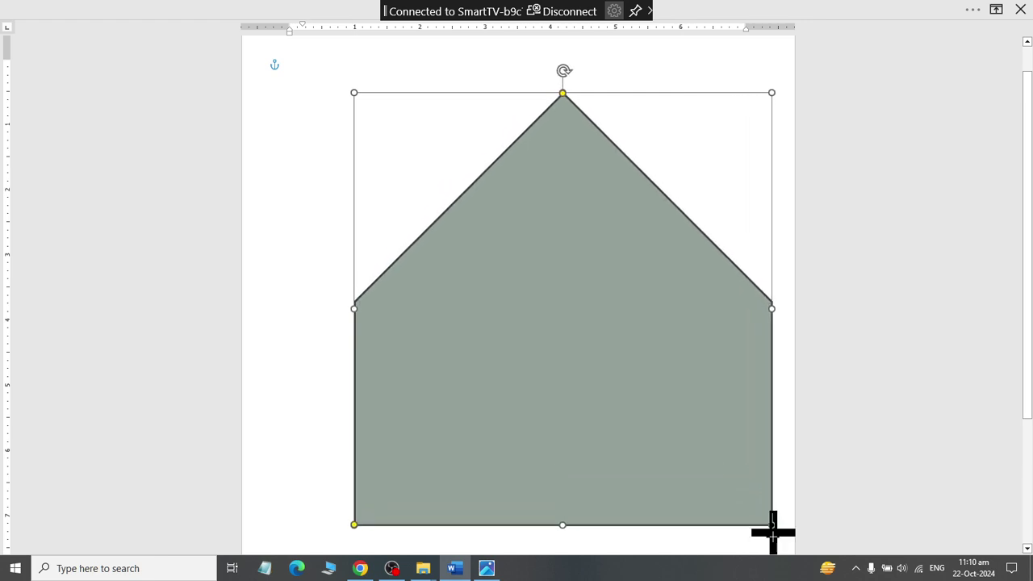
drag(759, 496, 777, 551)
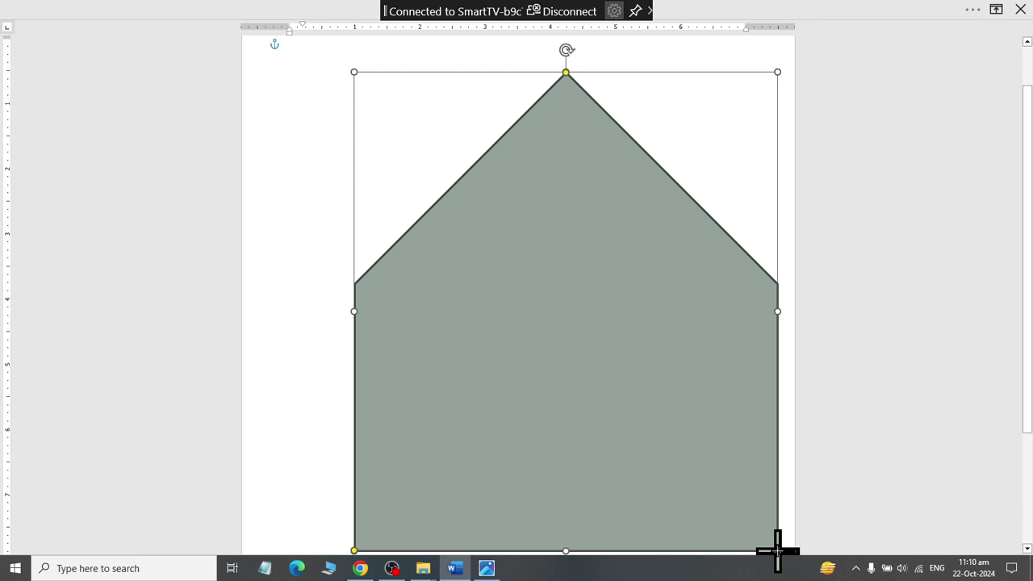
drag(611, 496, 532, 460)
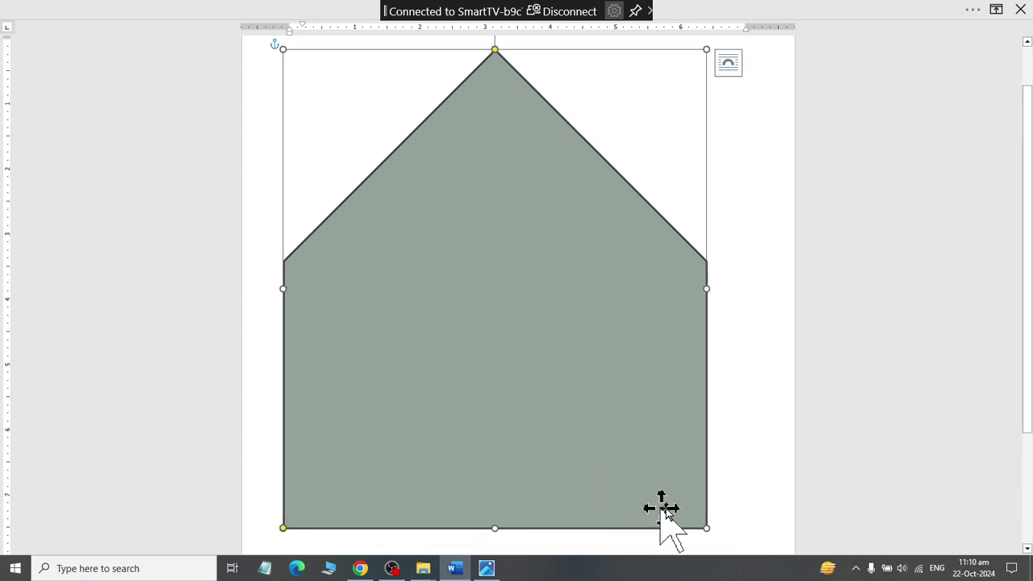
scroll(714, 400, down, 1)
scroll(716, 380, down, 1)
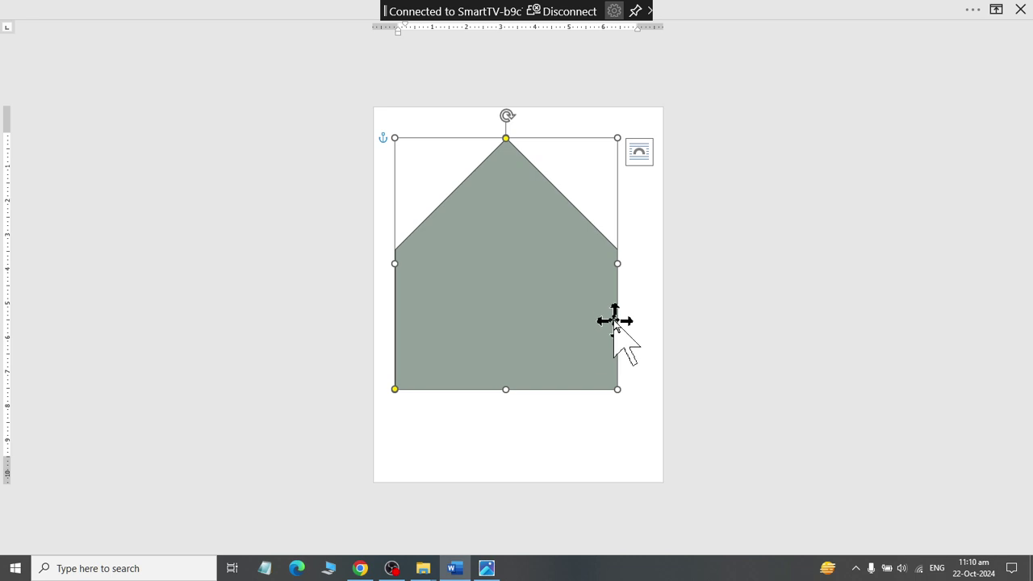
Rotate the pentagon 180° so it points downward, with its flat edge along the page top.
key(Right)
key(Up)
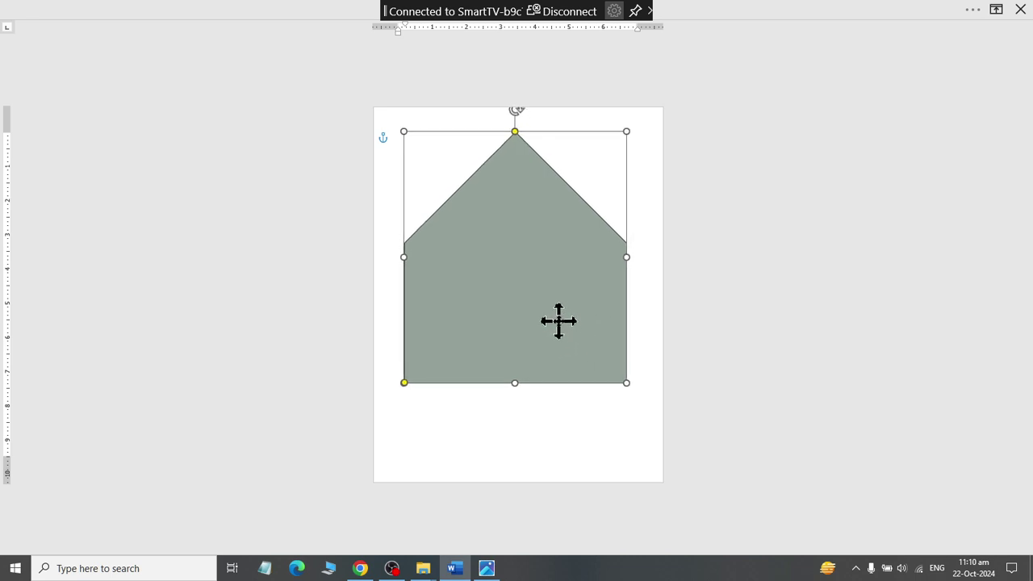
drag(559, 320, 557, 342)
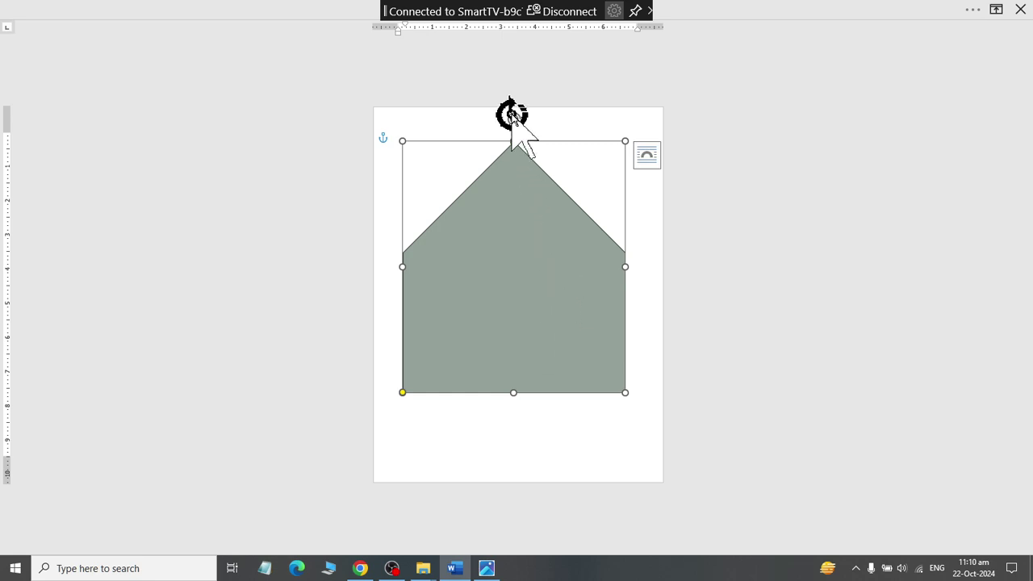
drag(511, 115, 478, 507)
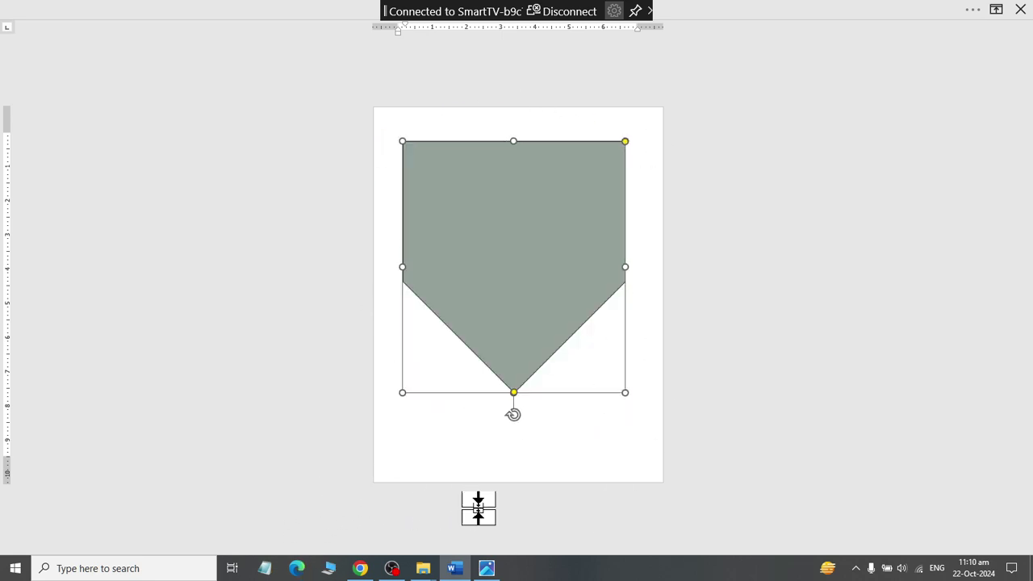
drag(514, 277, 520, 265)
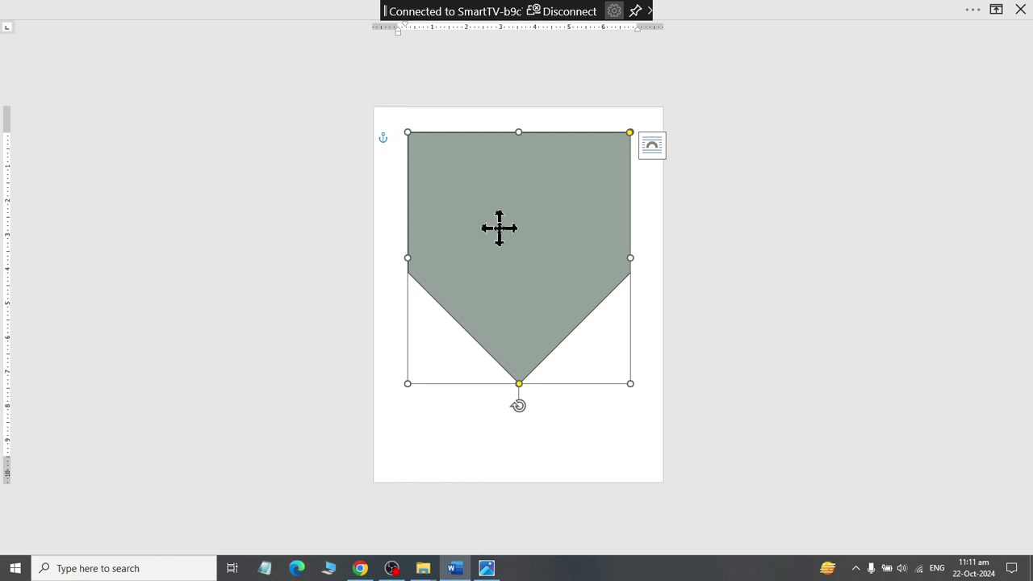
key(Down)
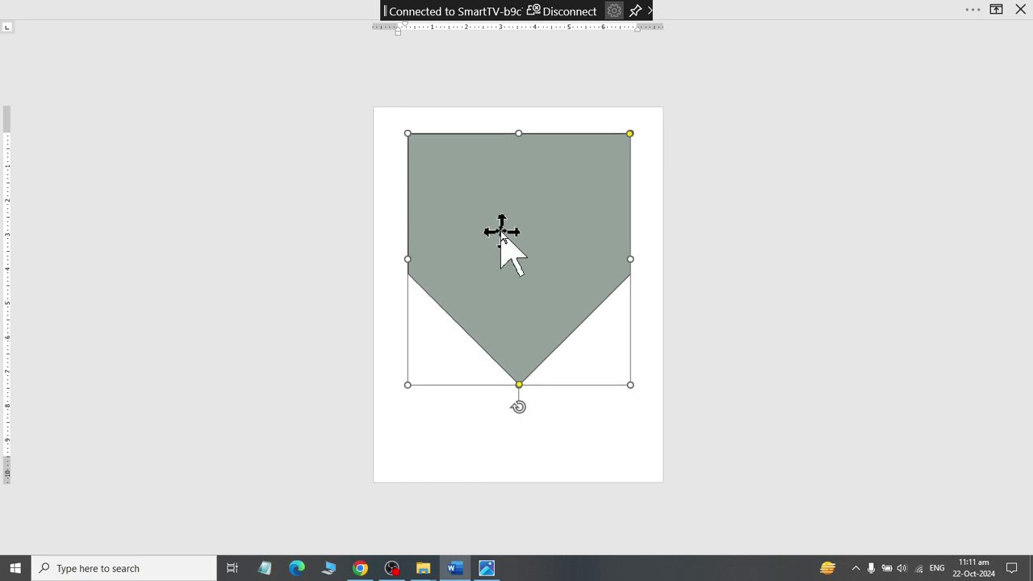
click(804, 212)
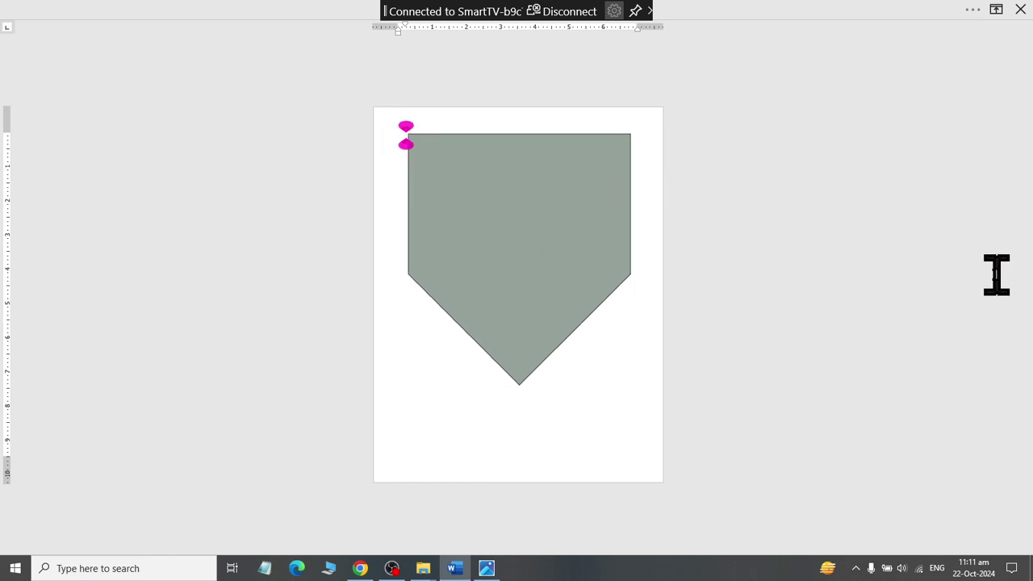
key(alt+Tab)
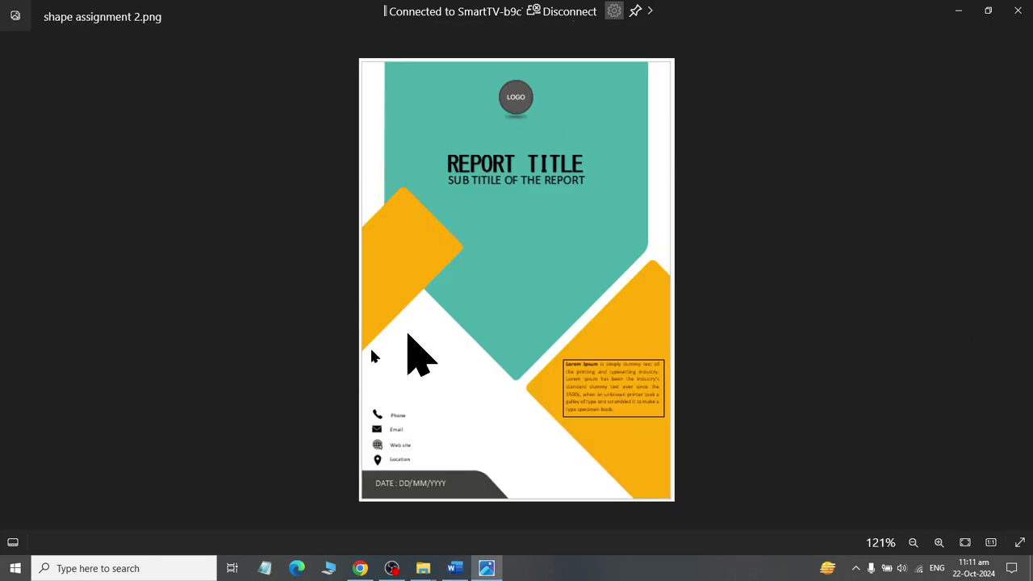
key(alt+Tab)
click(565, 301)
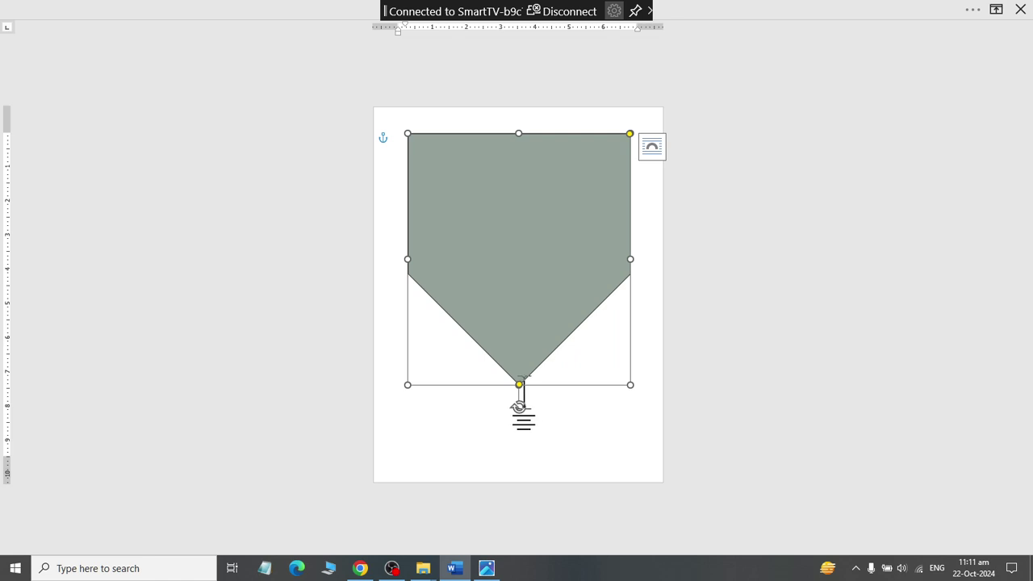
drag(519, 385, 530, 386)
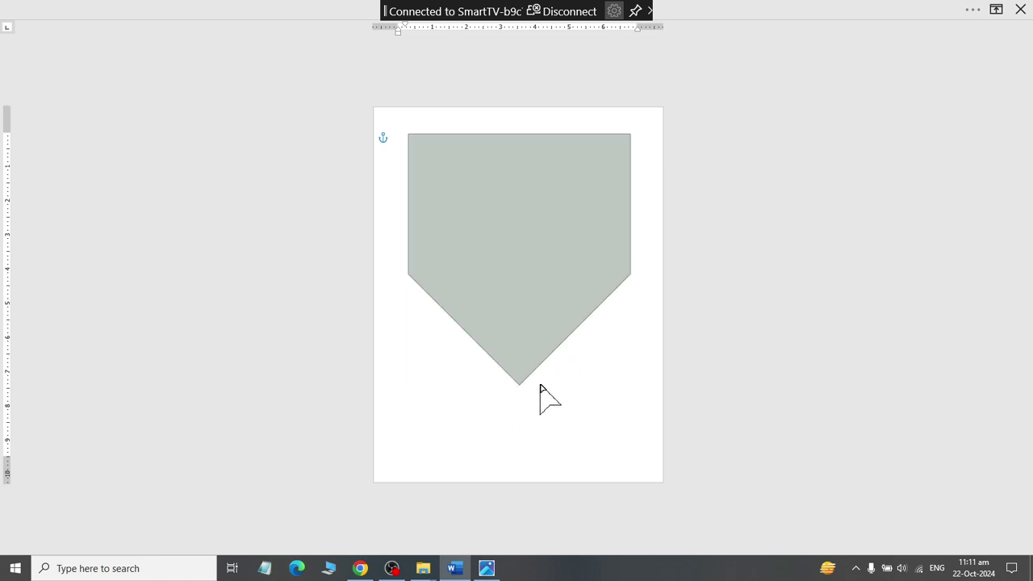
drag(573, 339, 476, 388)
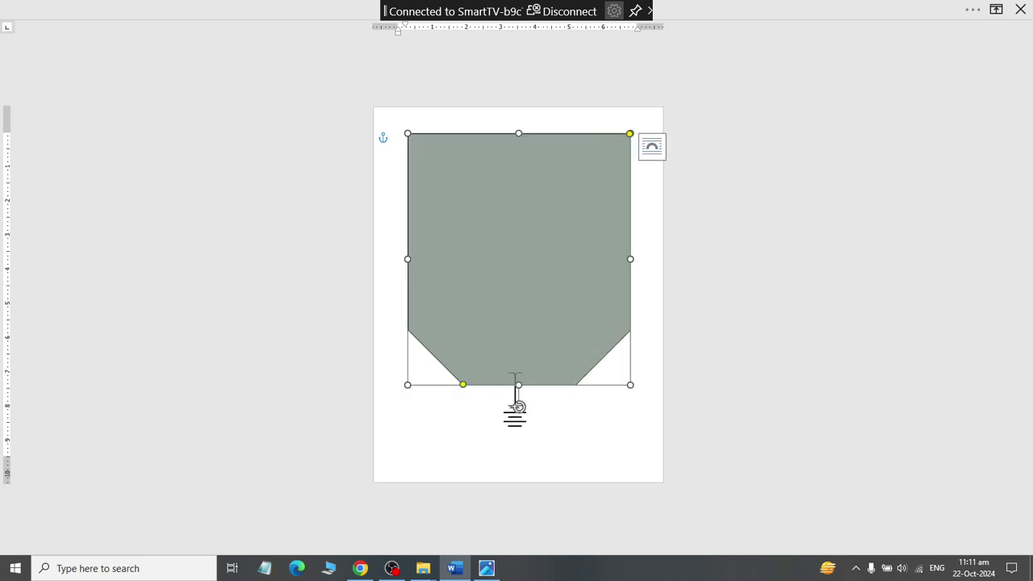
key(ctrl+z)
key(alt+Tab)
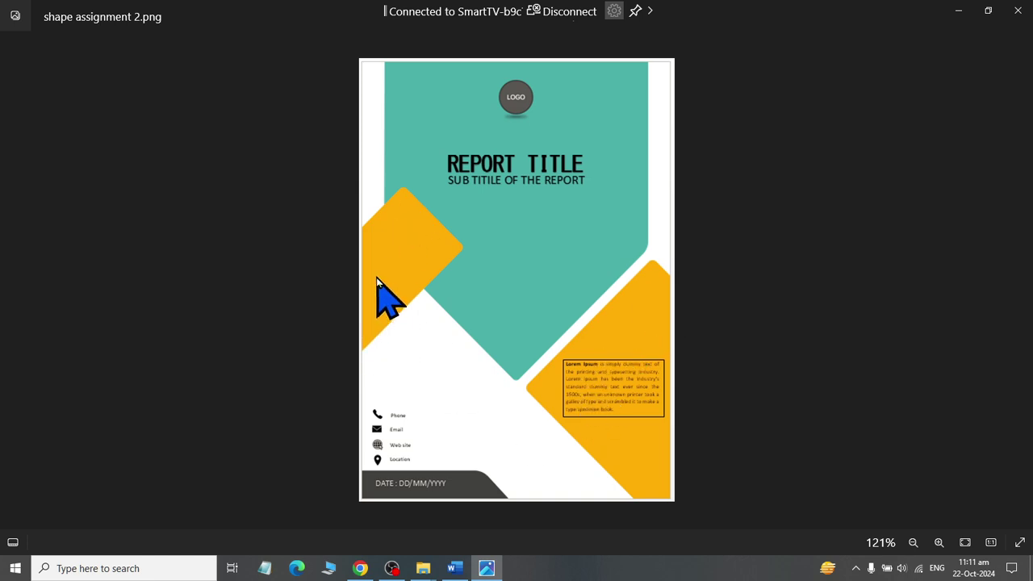
key(alt+Tab)
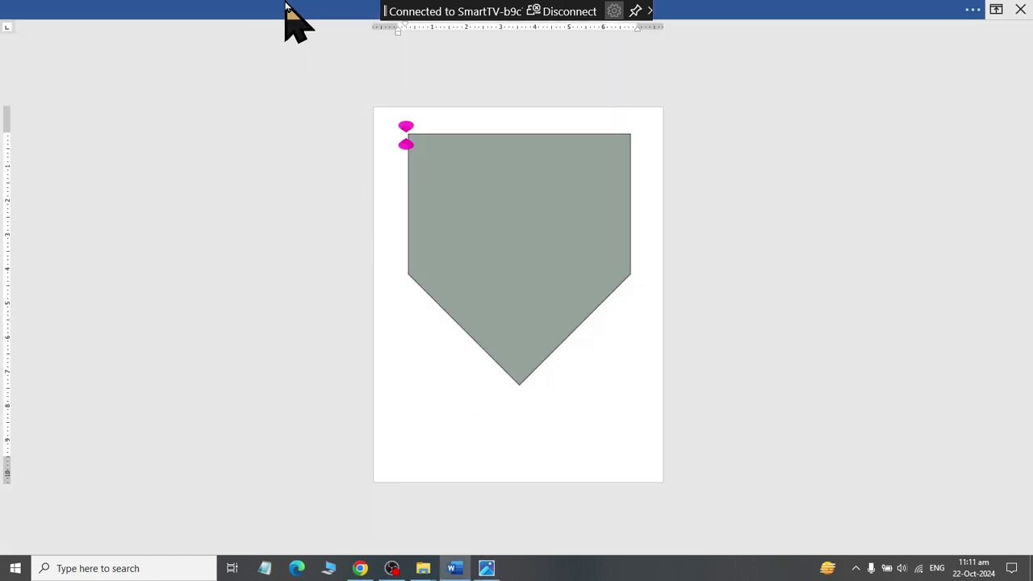
Draw a rounded rectangle below the pentagon.
click(286, 18)
click(139, 53)
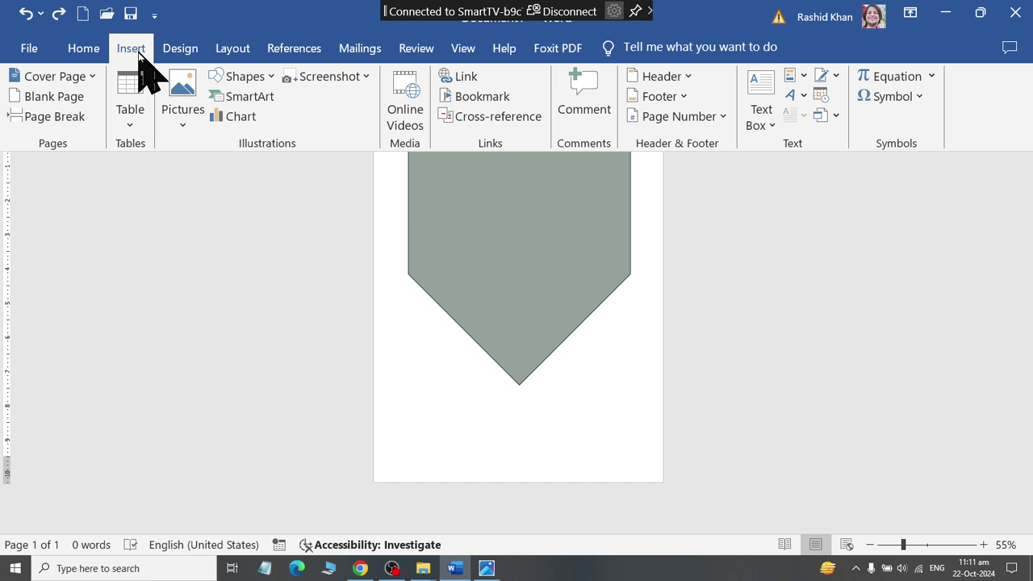
click(238, 76)
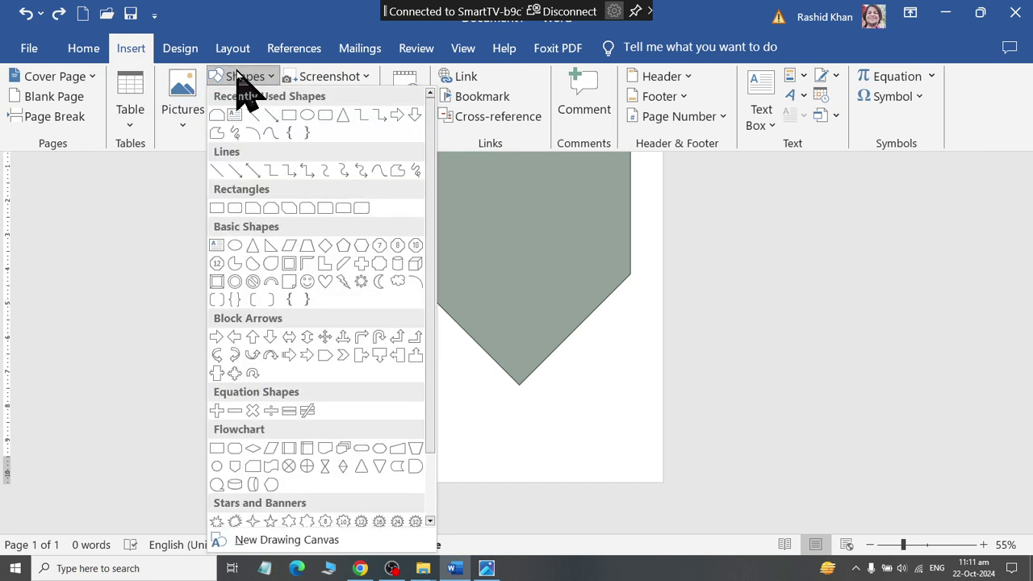
click(326, 115)
mouse_move(427, 350)
mouse_down()
mouse_move(567, 481)
mouse_move(569, 552)
mouse_move(590, 548)
mouse_up()
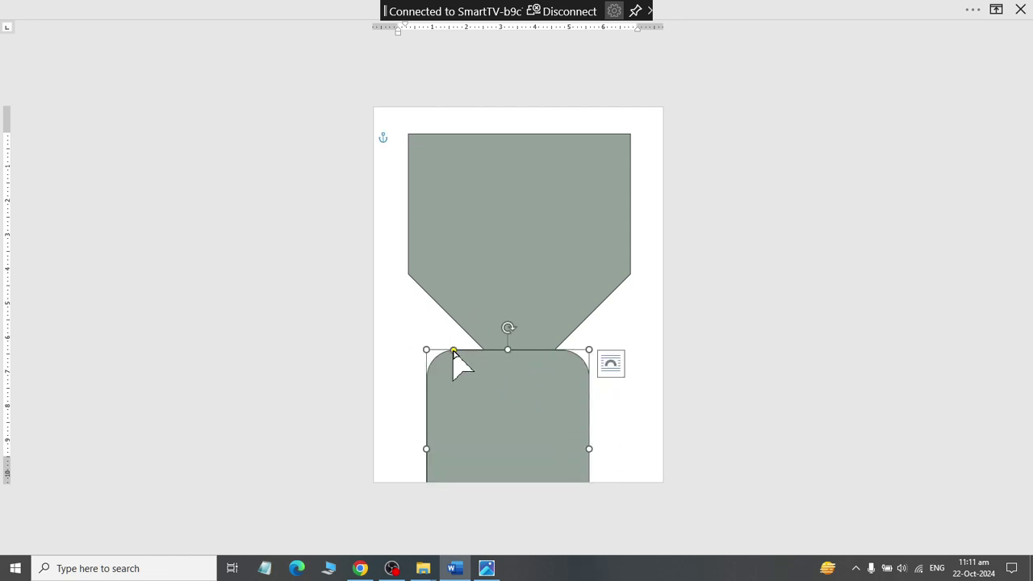
Reduce the rectangle's corner rounding, rotate it about 45° and move it to the lower right.
drag(452, 353, 438, 355)
drag(525, 380, 525, 311)
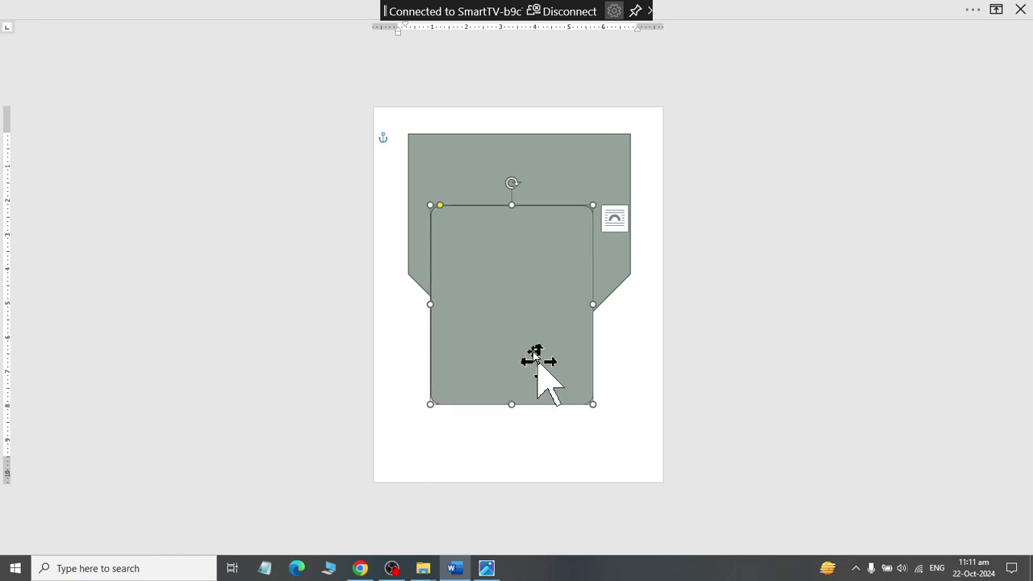
mouse_move(541, 368)
mouse_down()
mouse_move(580, 399)
mouse_move(505, 330)
mouse_up()
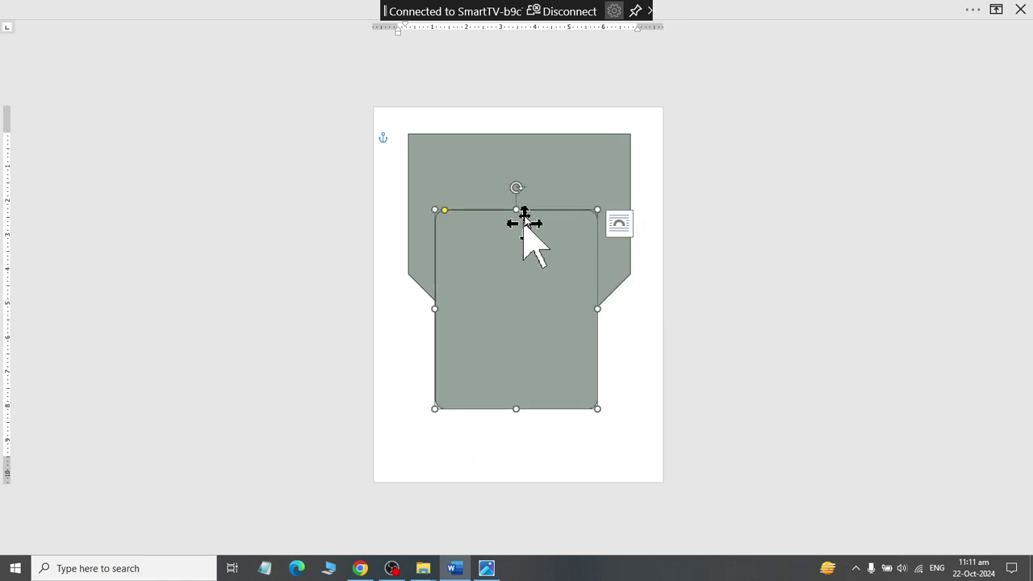
drag(515, 186, 390, 212)
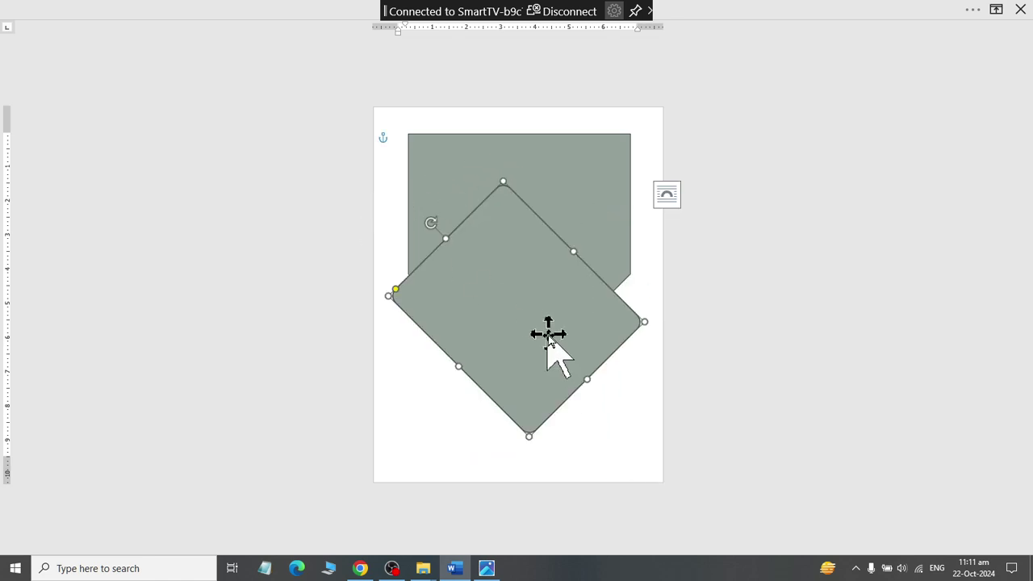
mouse_move(549, 334)
mouse_down()
mouse_move(663, 409)
mouse_move(684, 437)
mouse_up()
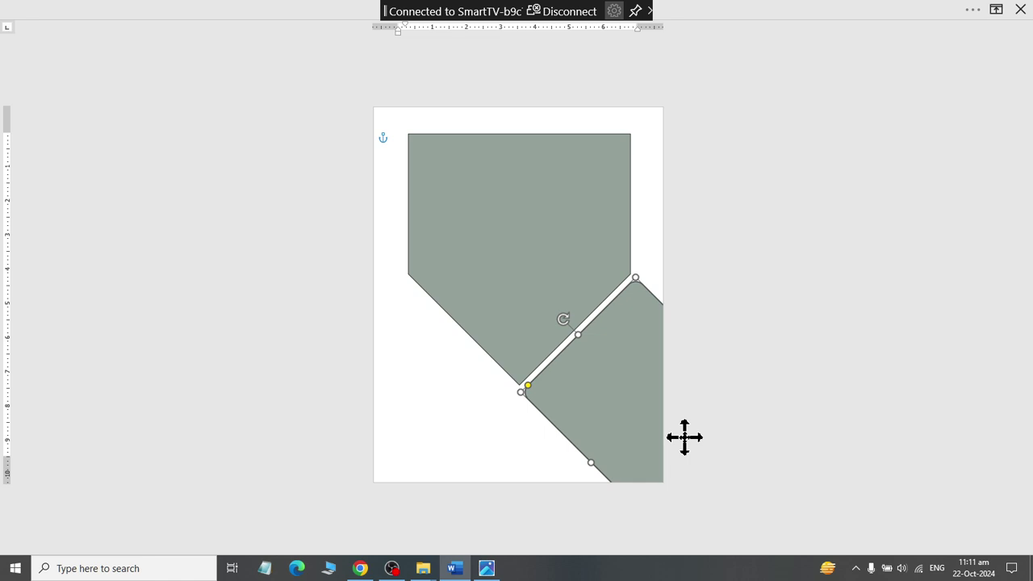
Copy the rotated rectangle over the pentagon and flip the copy horizontally.
click(684, 437)
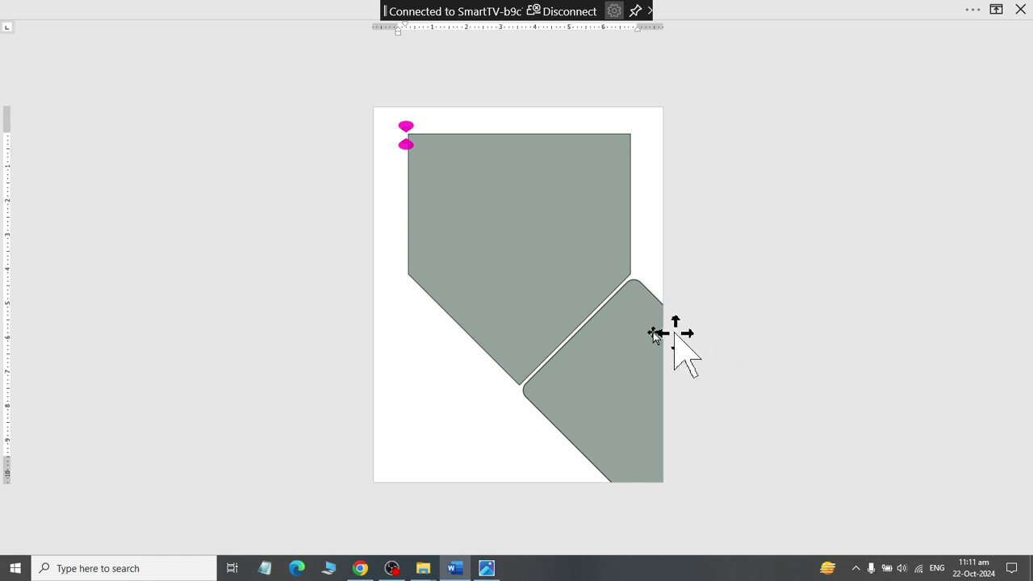
click(617, 381)
drag(618, 387, 495, 252)
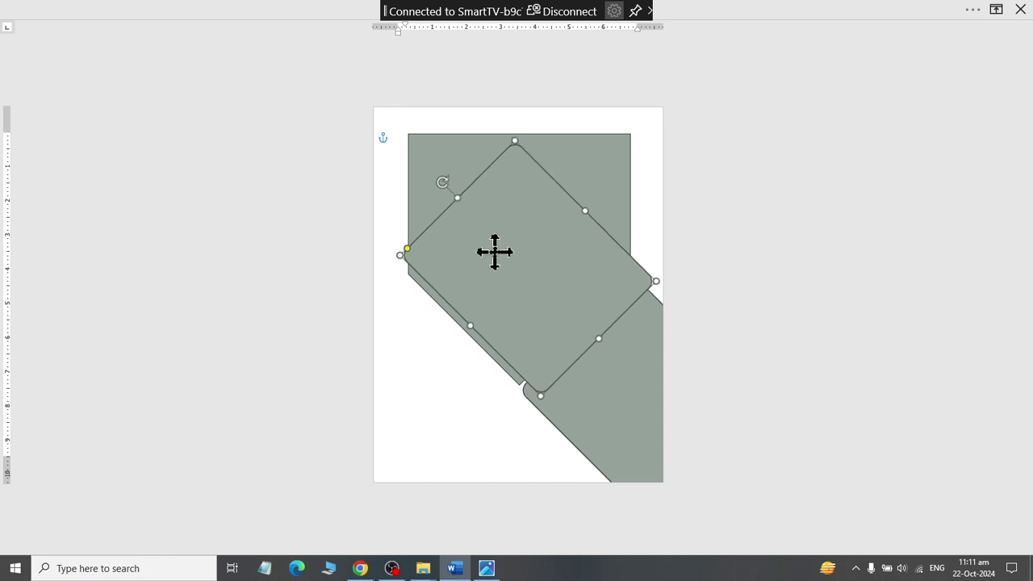
click(339, 12)
click(903, 116)
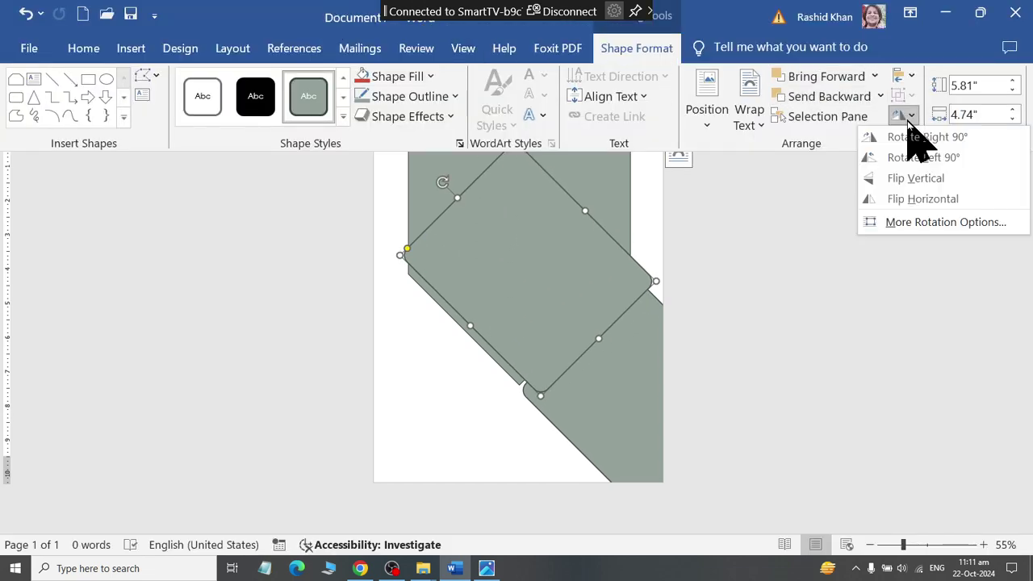
click(908, 200)
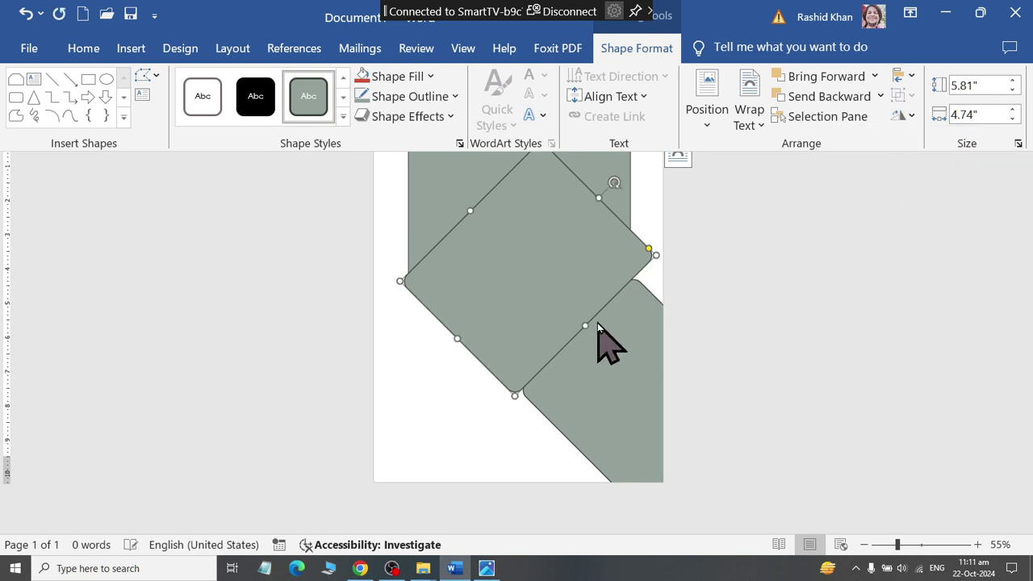
Make the flipped rectangle narrower and shorter and move it toward the left edge.
drag(586, 325, 522, 284)
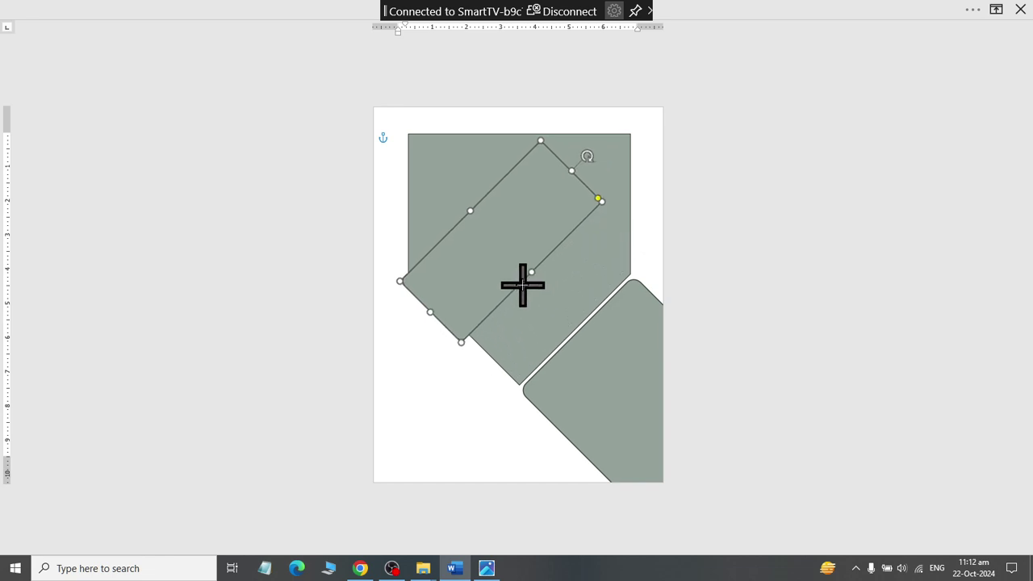
key(alt+Tab)
key(alt+Tab)
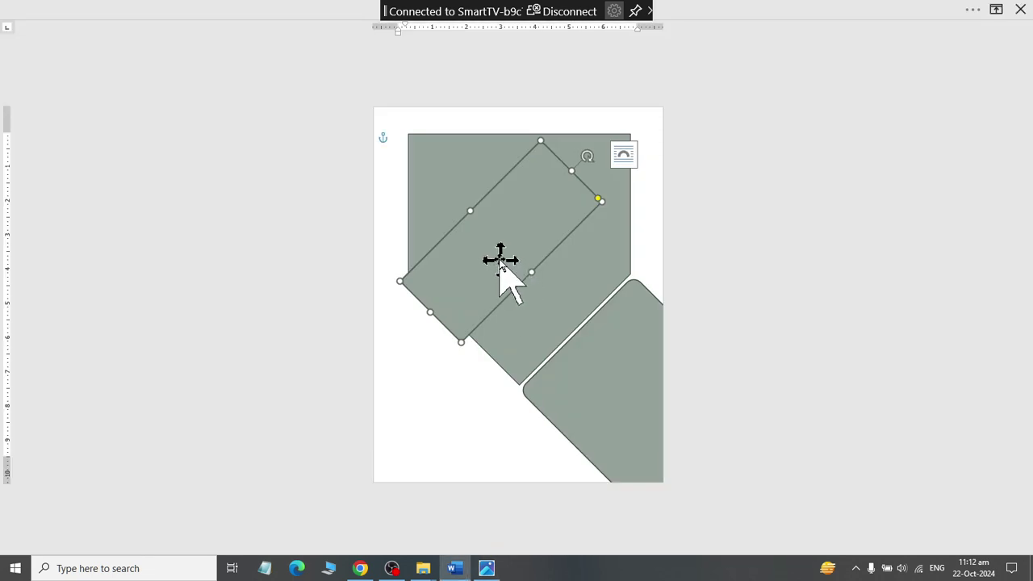
drag(500, 259, 368, 369)
drag(431, 339, 443, 315)
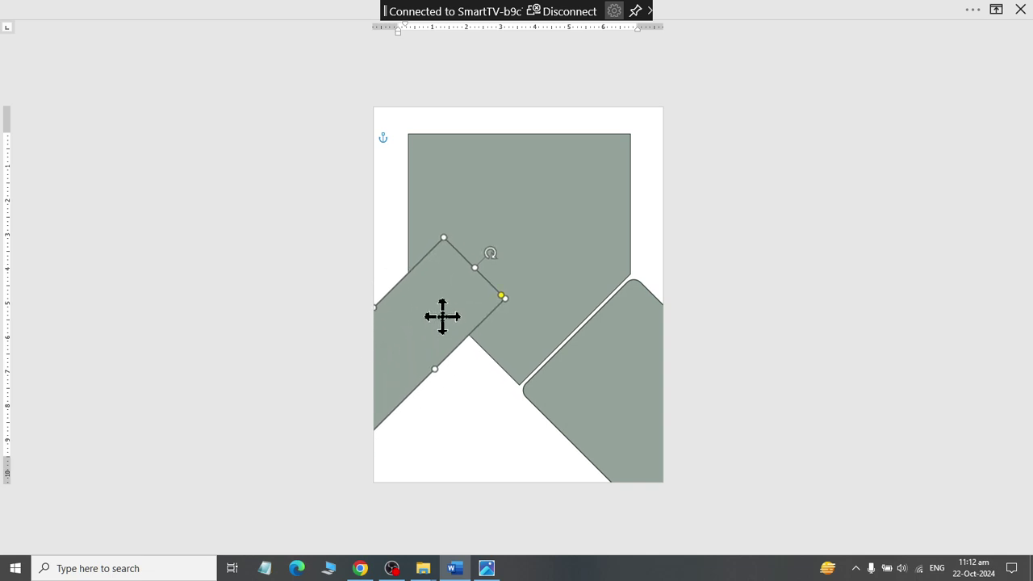
key(alt+Tab)
key(alt+Tab)
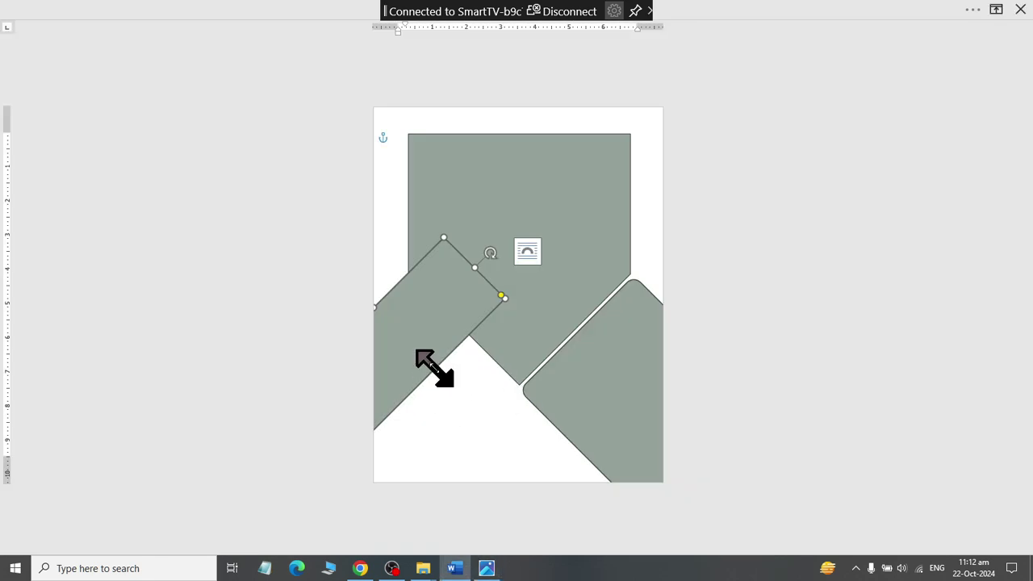
drag(435, 369, 421, 357)
click(815, 252)
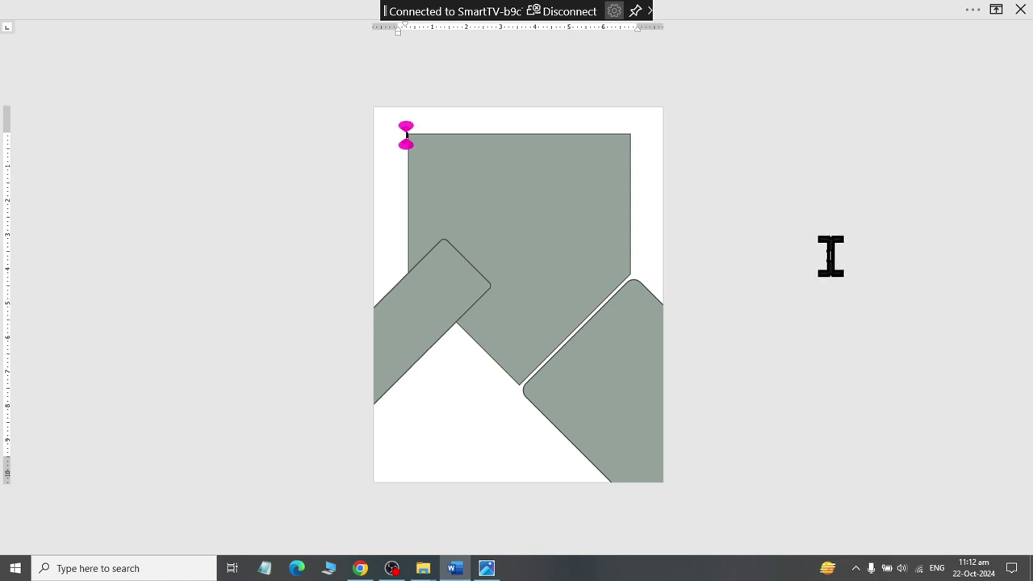
Nudge the left rectangle slightly down-left, checking it against the reference design.
key(alt+Tab)
key(alt+Tab)
mouse_move(457, 276)
mouse_down()
mouse_move(433, 285)
mouse_move(433, 306)
mouse_move(429, 282)
mouse_move(436, 290)
mouse_up()
click(1011, 316)
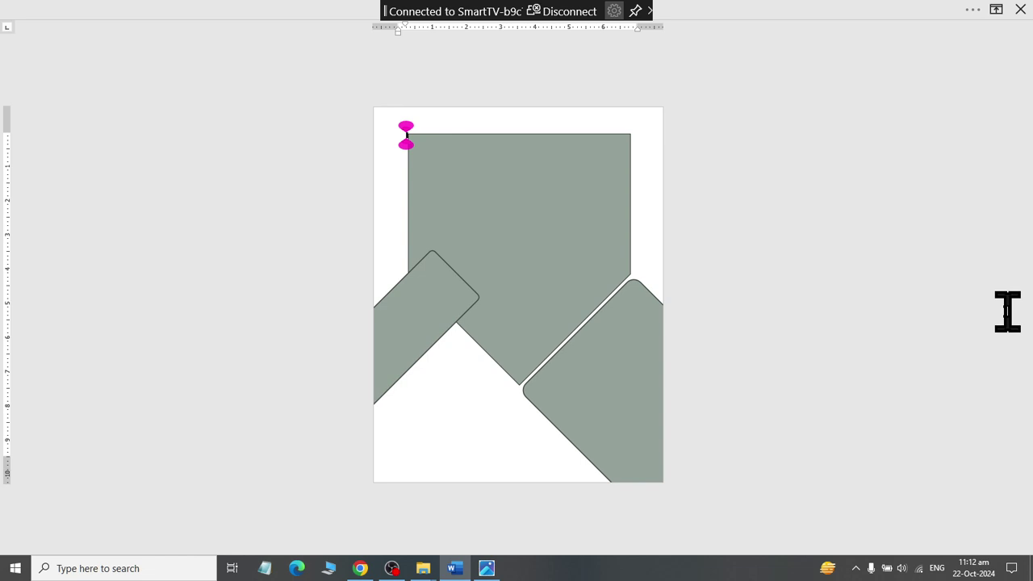
key(alt+Tab)
key(alt+Tab)
key(alt+Tab)
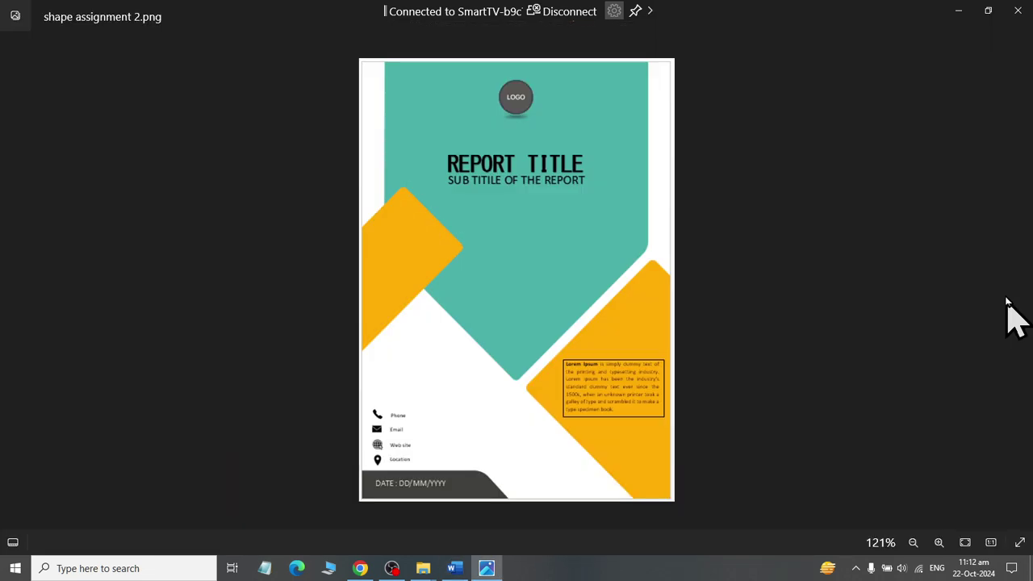
key(alt+Tab)
Select the pentagon and both rotated rectangles and set their Shape Outline to No Outline.
click(569, 252)
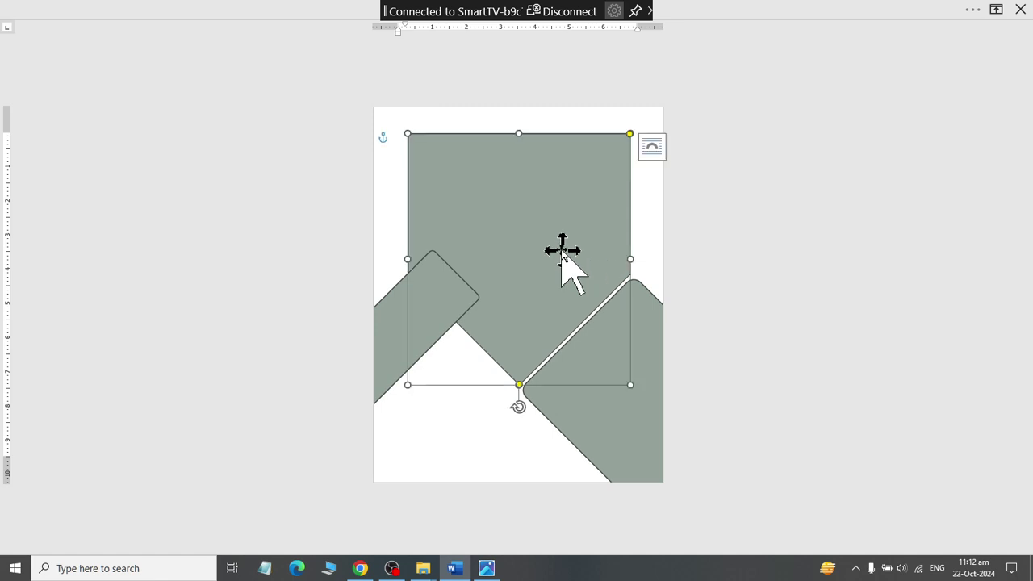
click(376, 10)
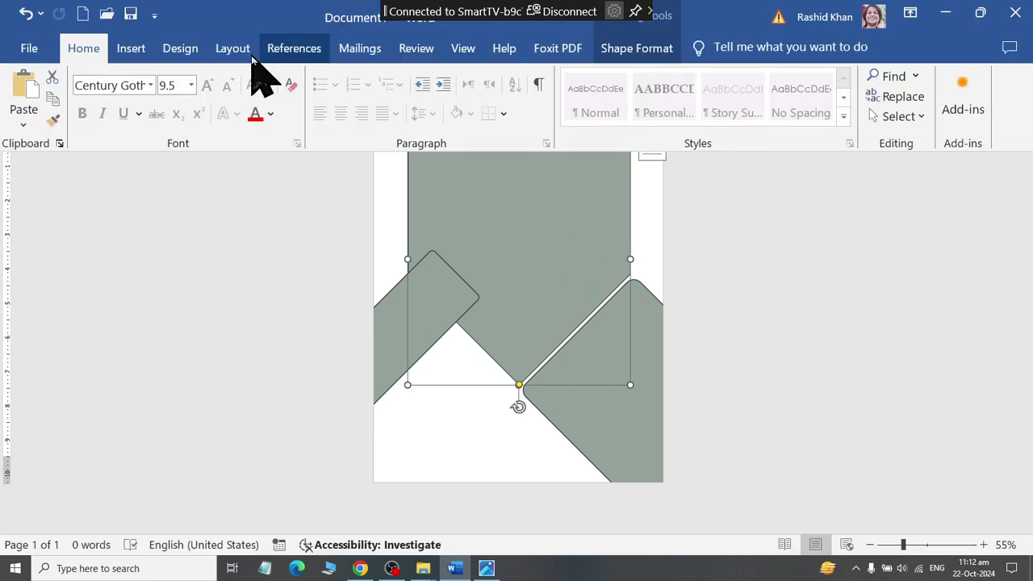
click(660, 51)
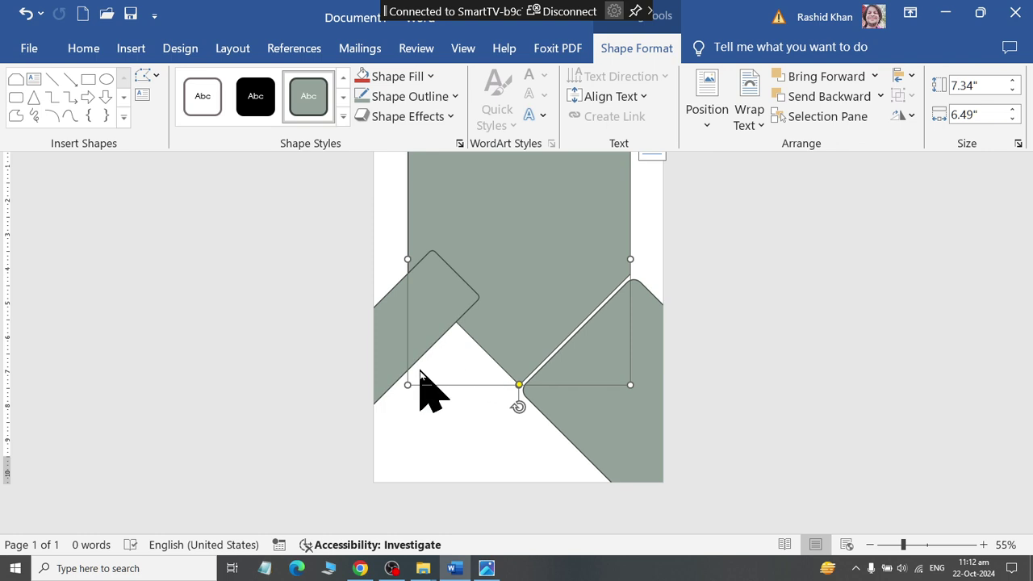
click(378, 354)
shift+click(385, 351)
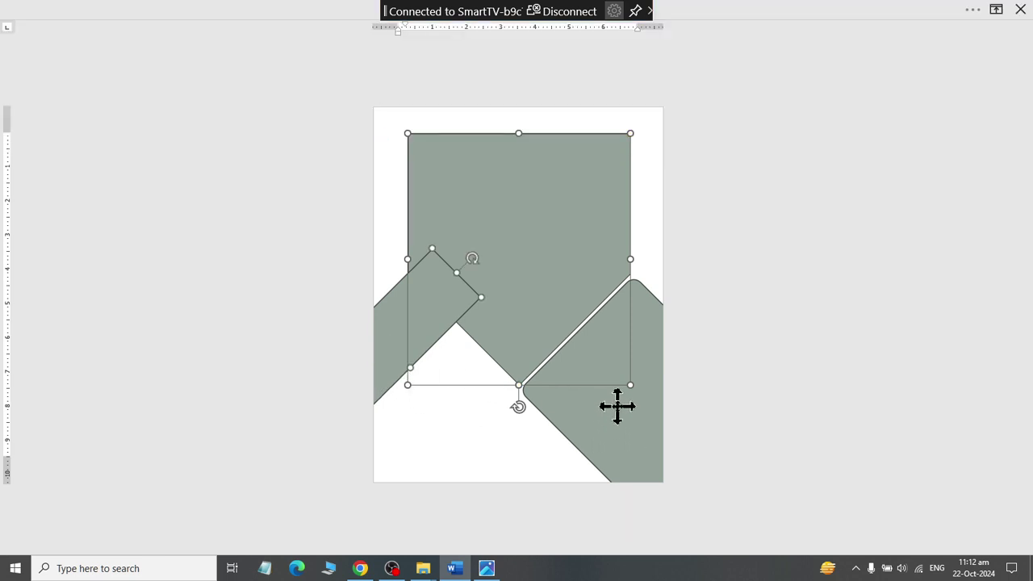
click(286, 8)
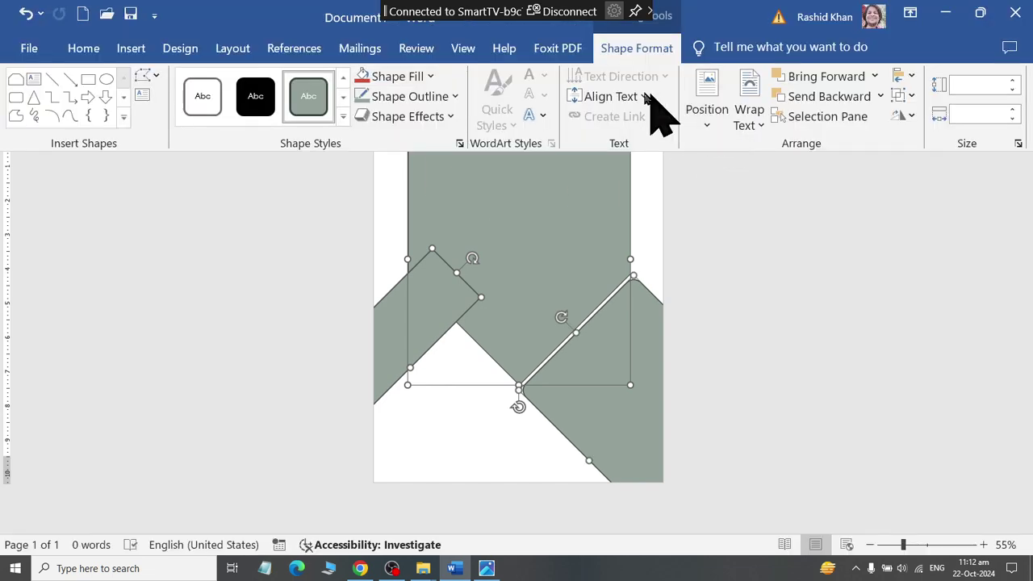
click(403, 96)
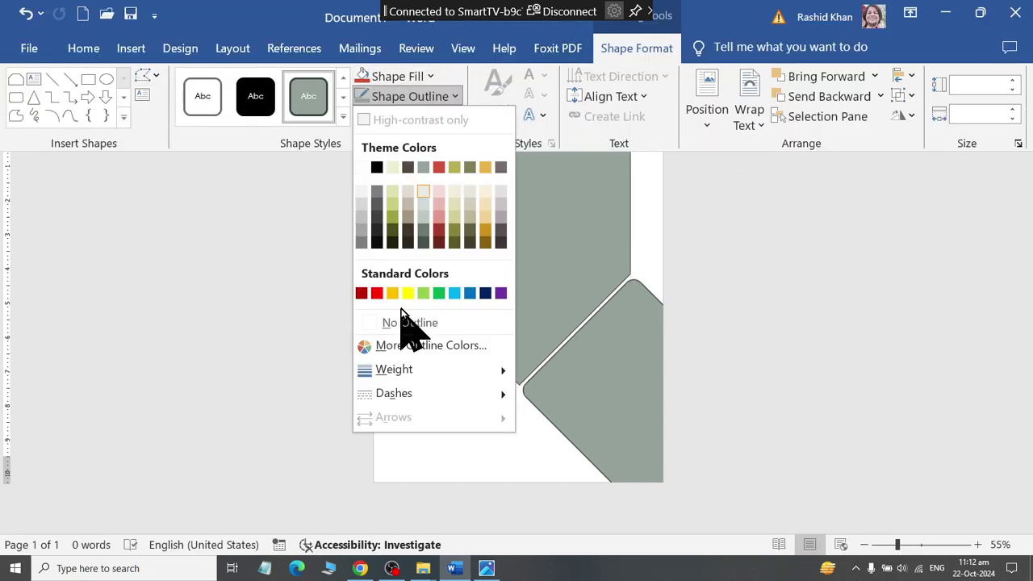
click(643, 216)
Select the pentagon alone and bring up its Shape Fill colour choices.
click(519, 207)
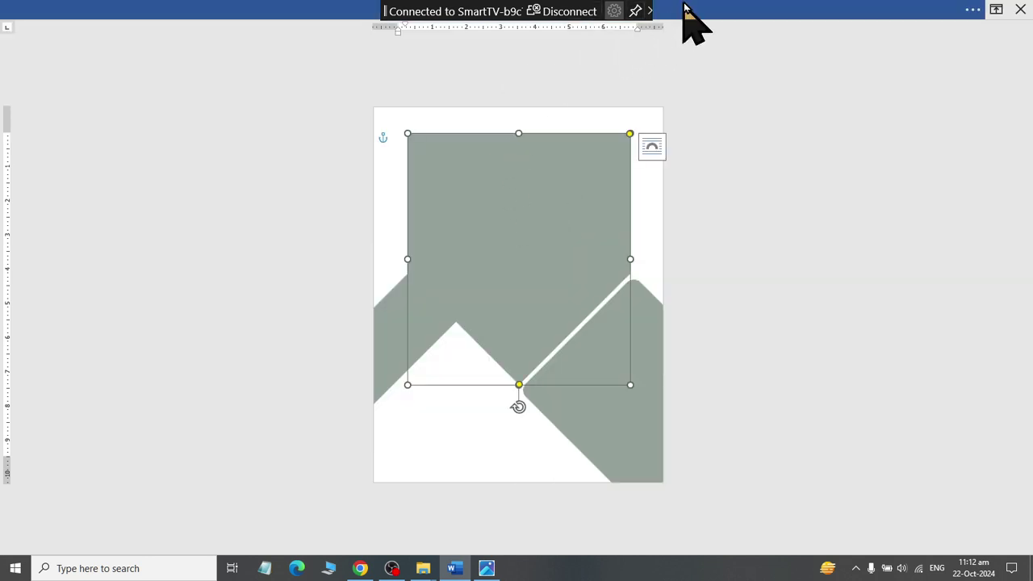
click(645, 13)
click(402, 84)
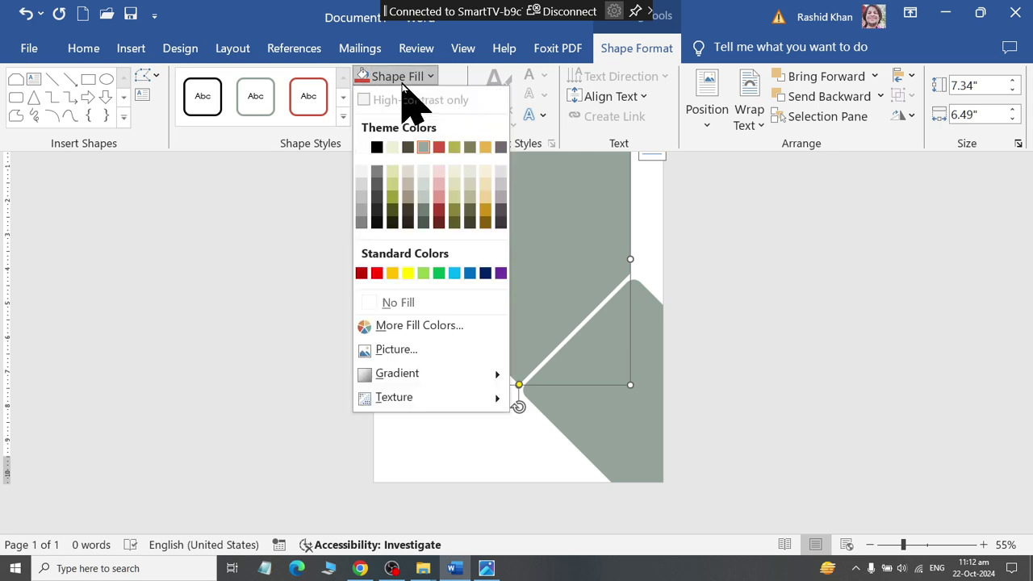
Fill the pentagon with a custom teal (hex 76BCC0) via More Fill Colors.
click(442, 325)
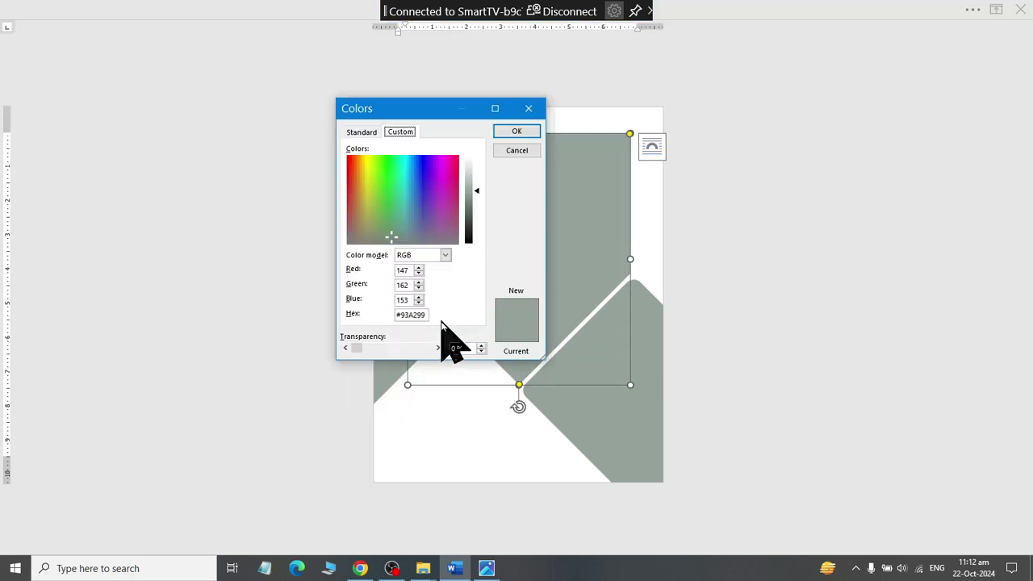
click(403, 208)
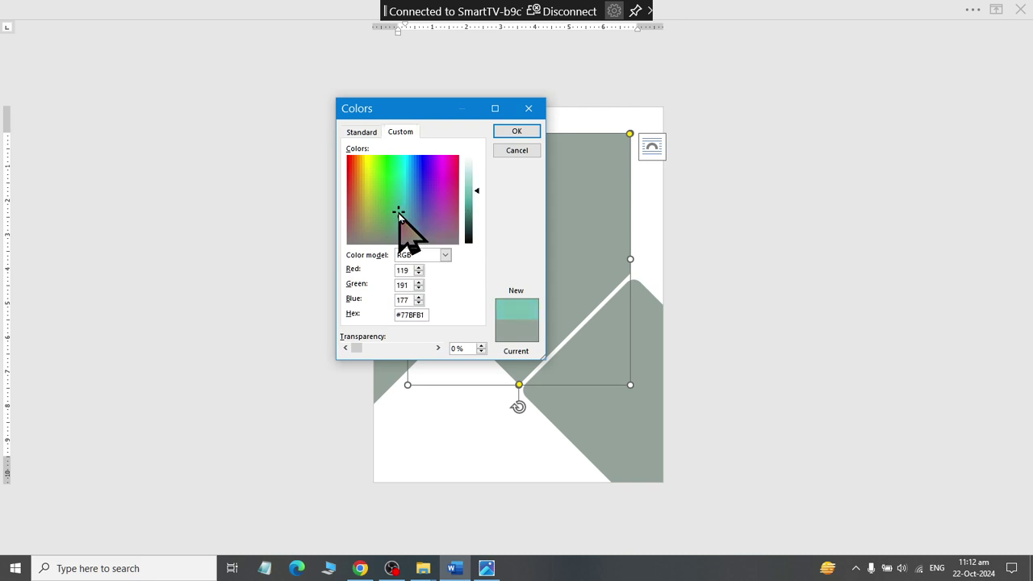
drag(405, 211, 404, 212)
click(516, 132)
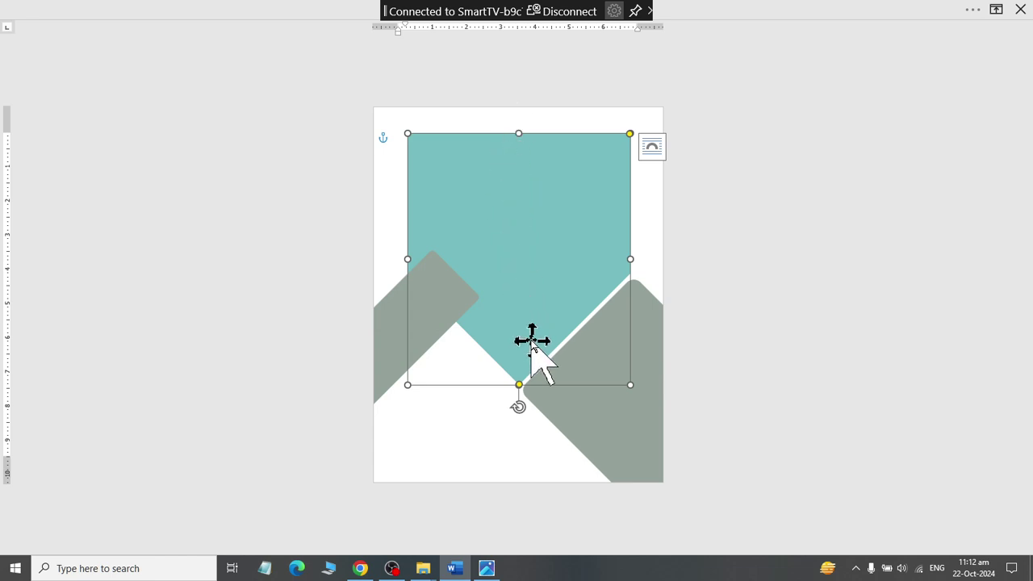
Fill both tilted rectangles gold, then view the reference cover in Photos.
click(384, 326)
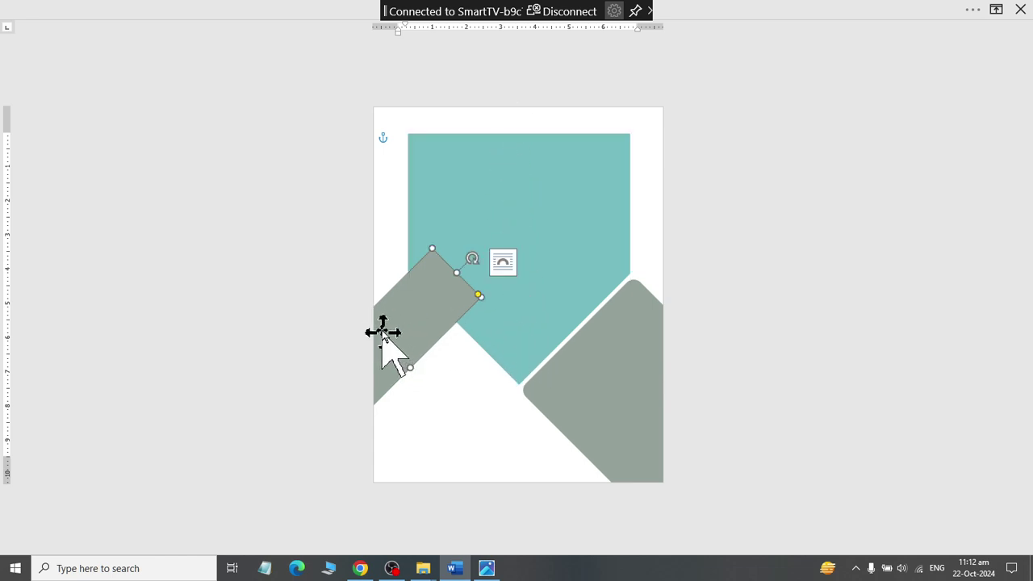
click(742, 12)
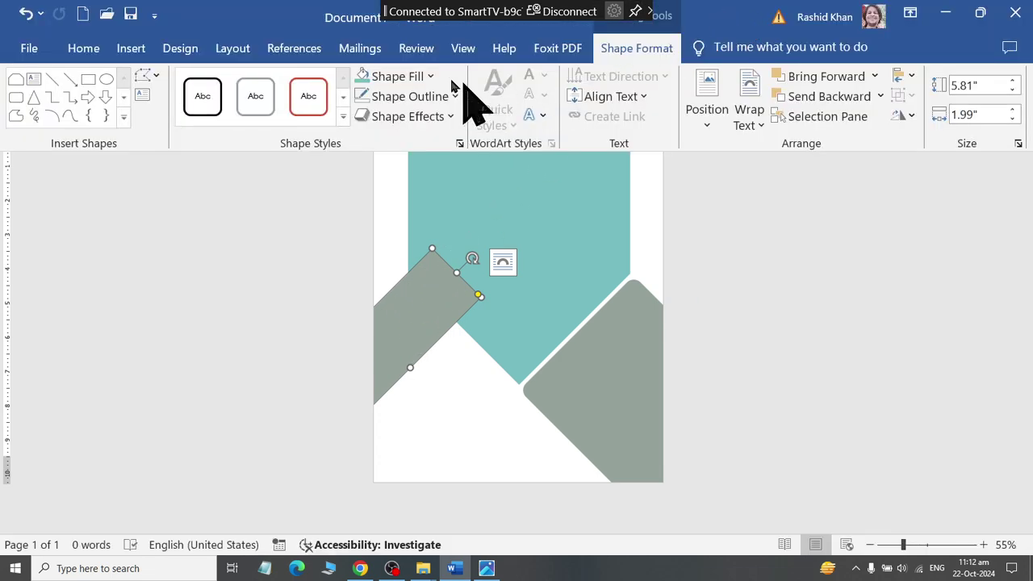
click(427, 77)
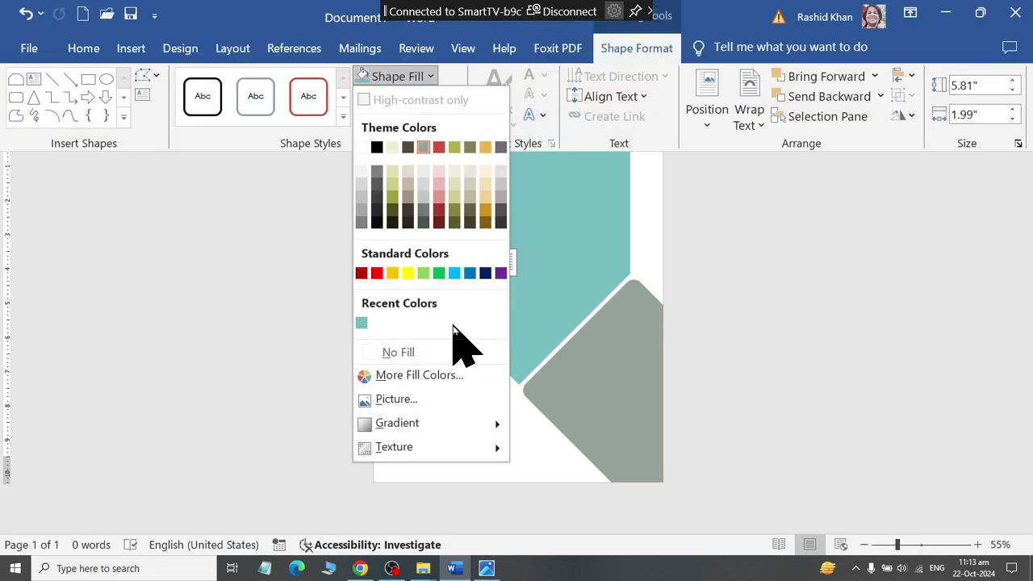
click(392, 273)
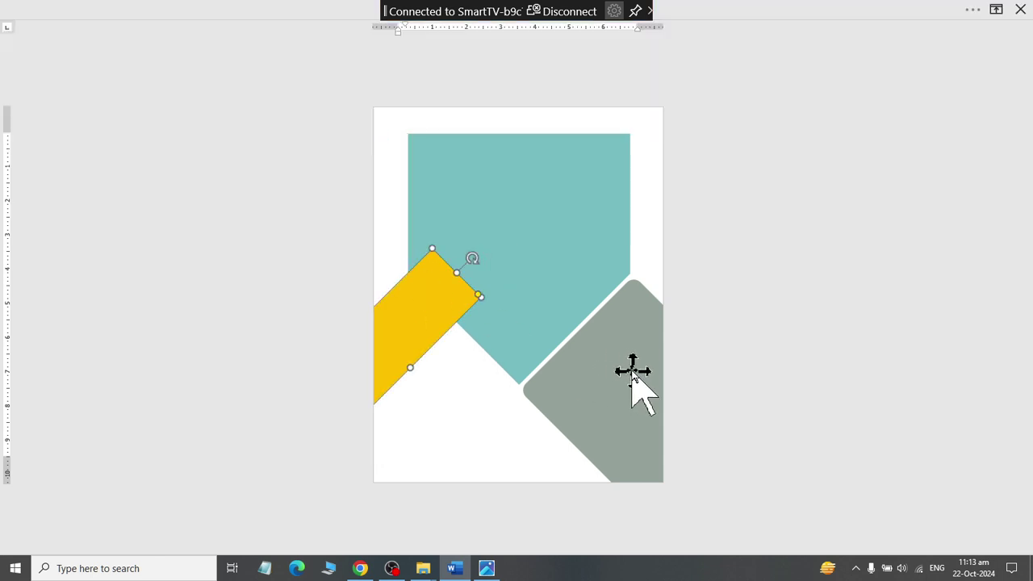
click(633, 371)
click(670, 12)
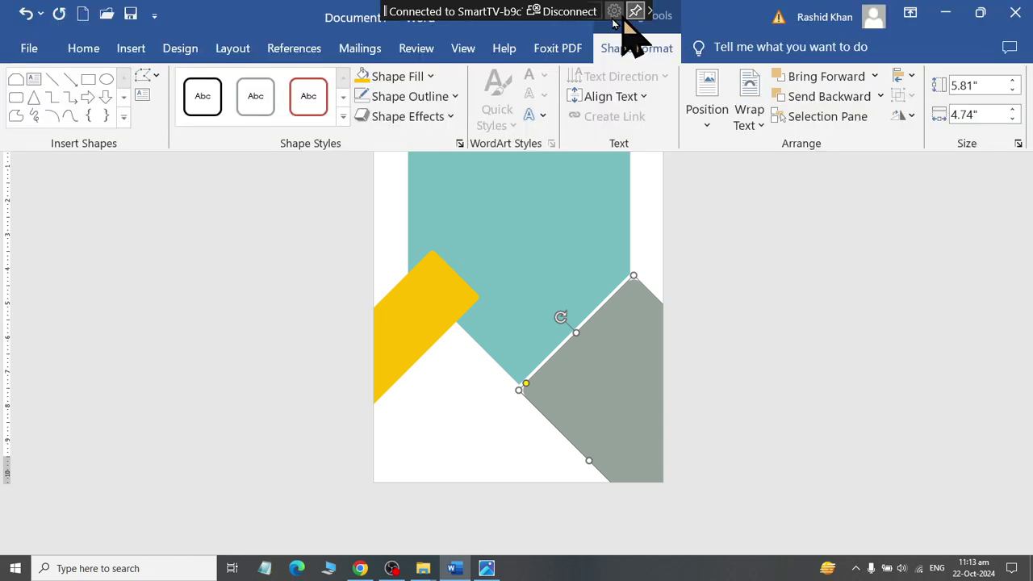
click(407, 81)
click(392, 273)
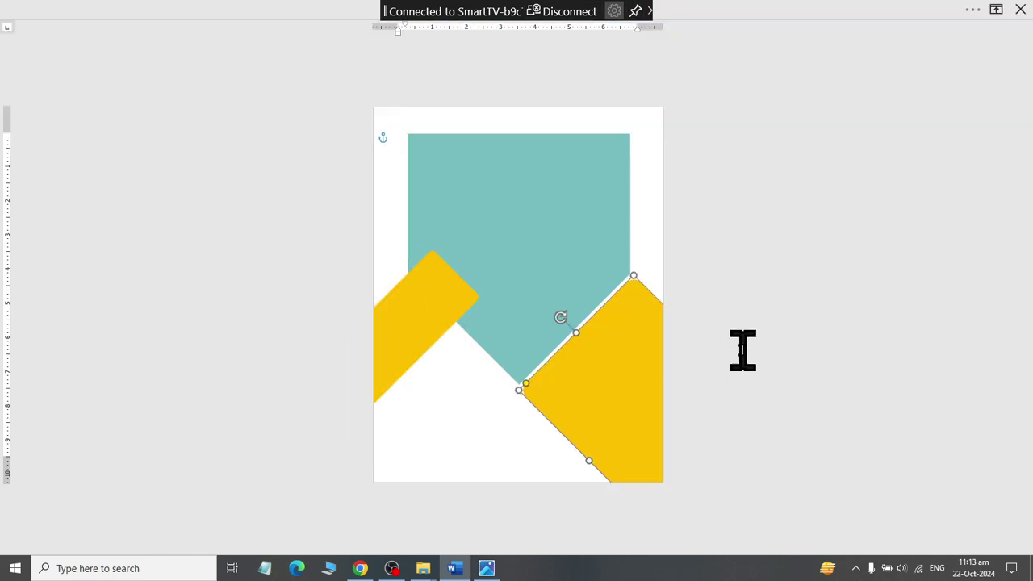
key(alt+Tab)
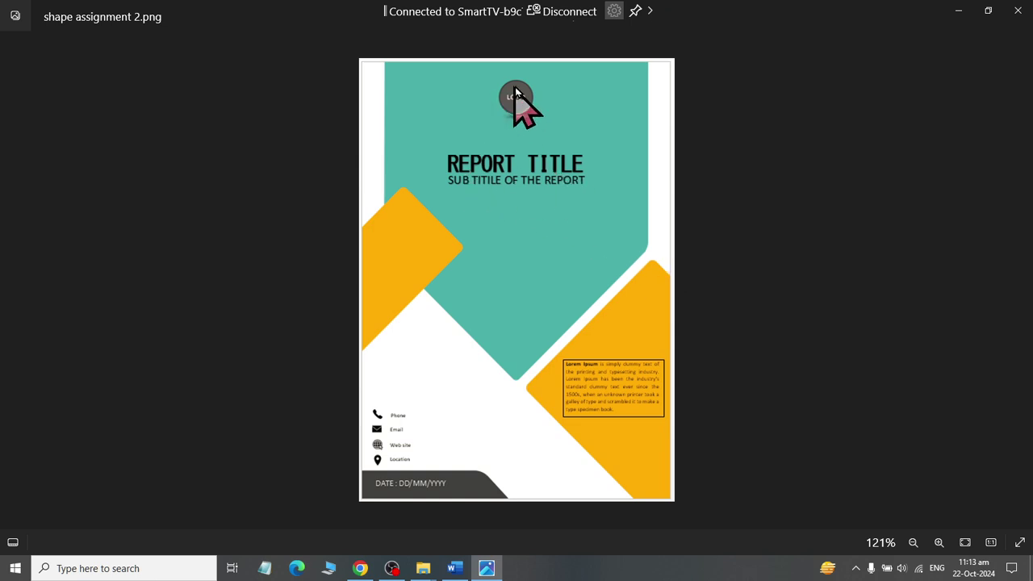
Draw a 1.49-inch grey Oval circle at the top centre of the teal banner.
key(alt+Tab)
click(145, 8)
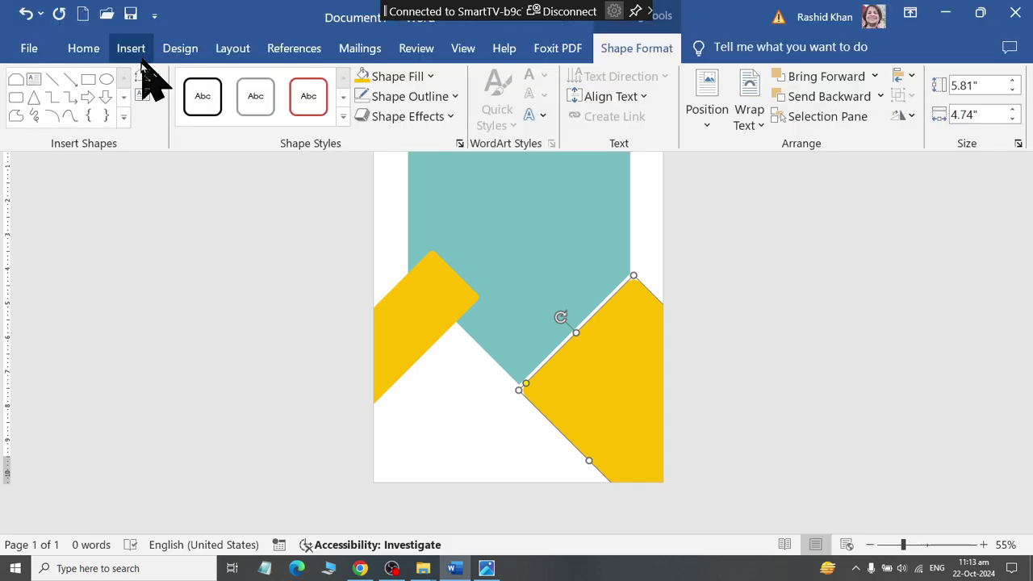
click(131, 49)
click(242, 77)
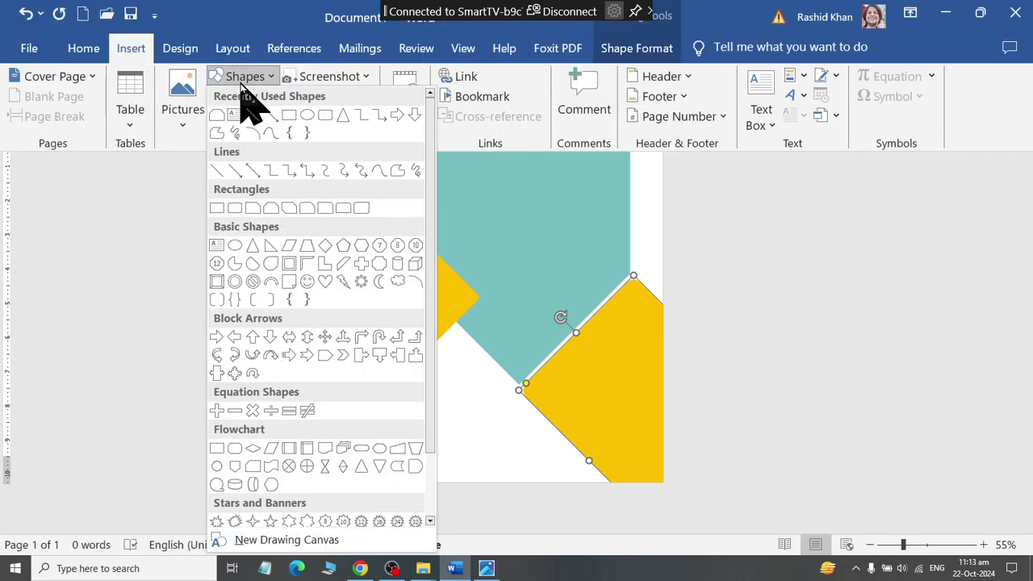
click(306, 117)
mouse_move(495, 162)
mouse_down()
mouse_move(541, 223)
mouse_move(520, 171)
mouse_up()
click(923, 330)
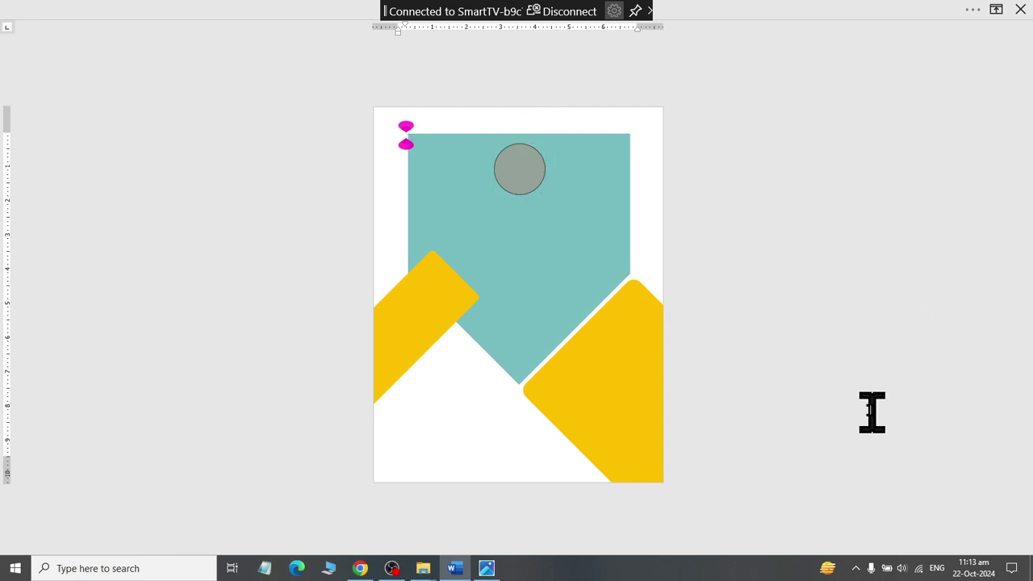
click(529, 158)
click(709, 14)
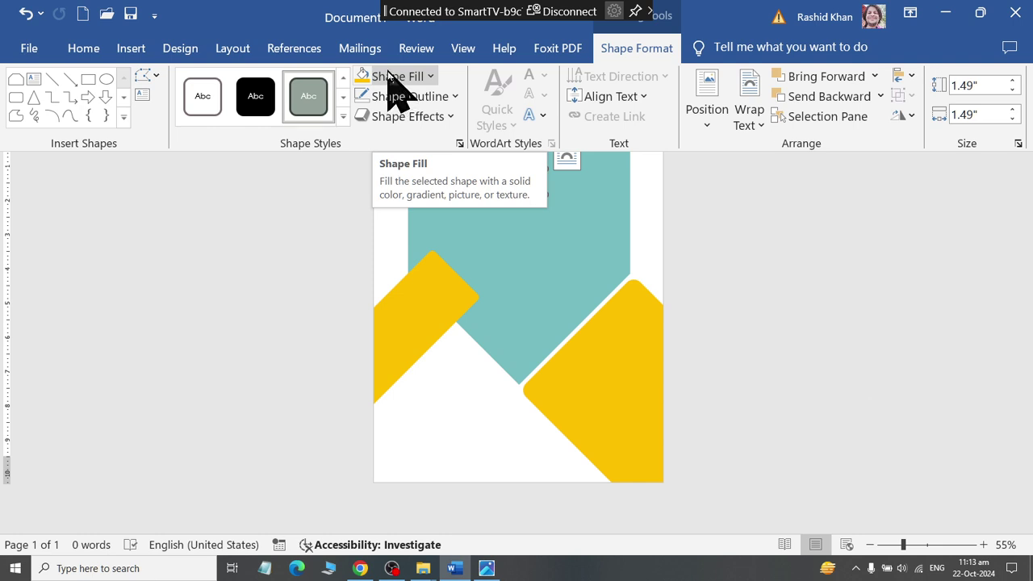
Set the grey circle's Shape Outline to No Outline.
click(407, 116)
click(409, 97)
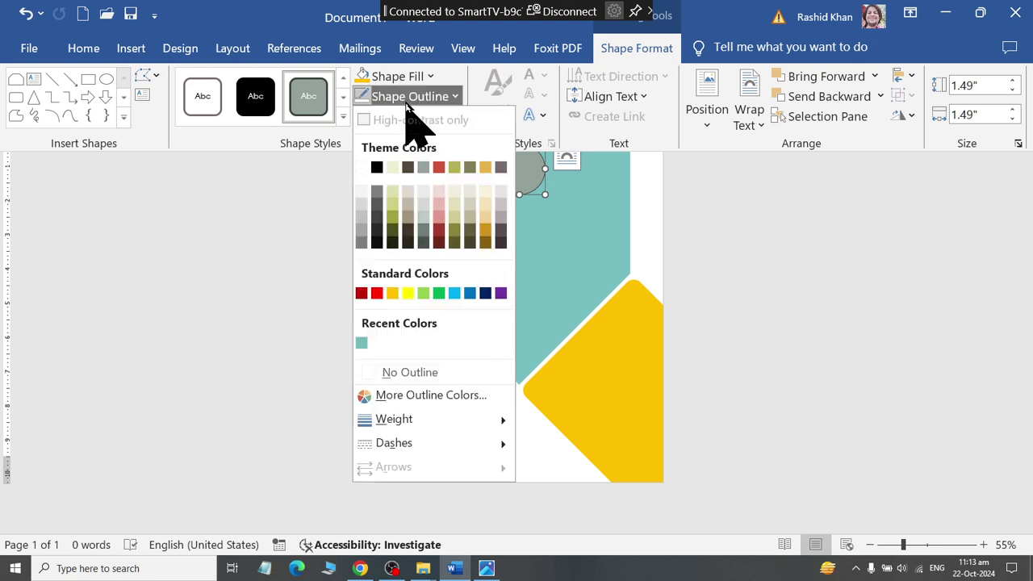
click(407, 101)
click(409, 97)
click(406, 372)
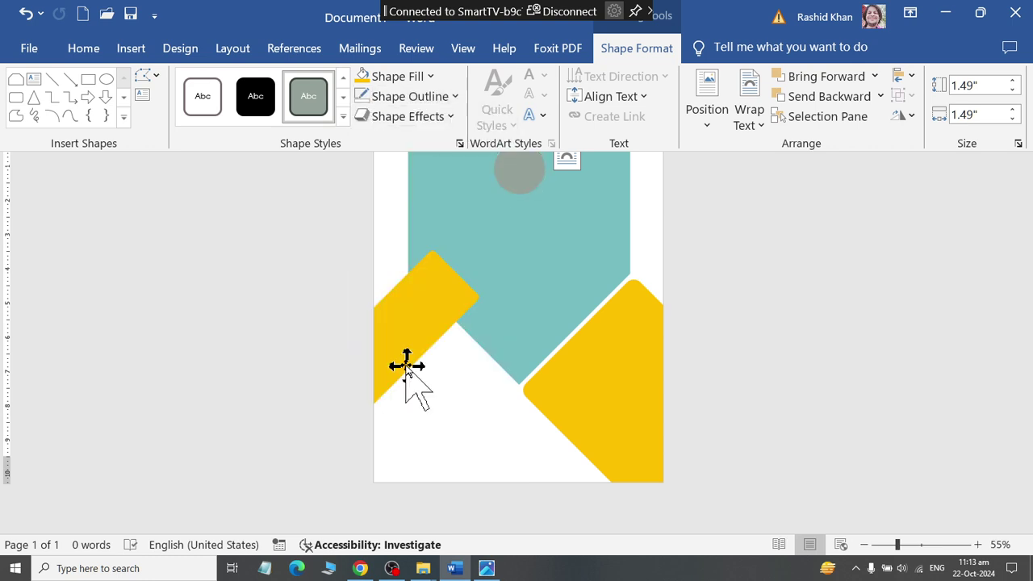
click(396, 76)
click(396, 76)
click(400, 96)
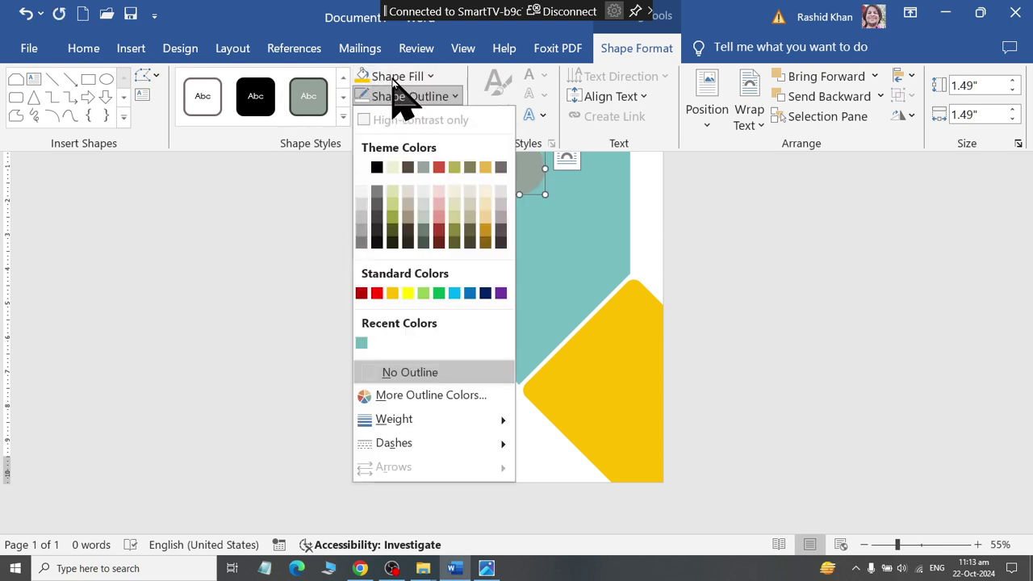
click(395, 76)
click(407, 77)
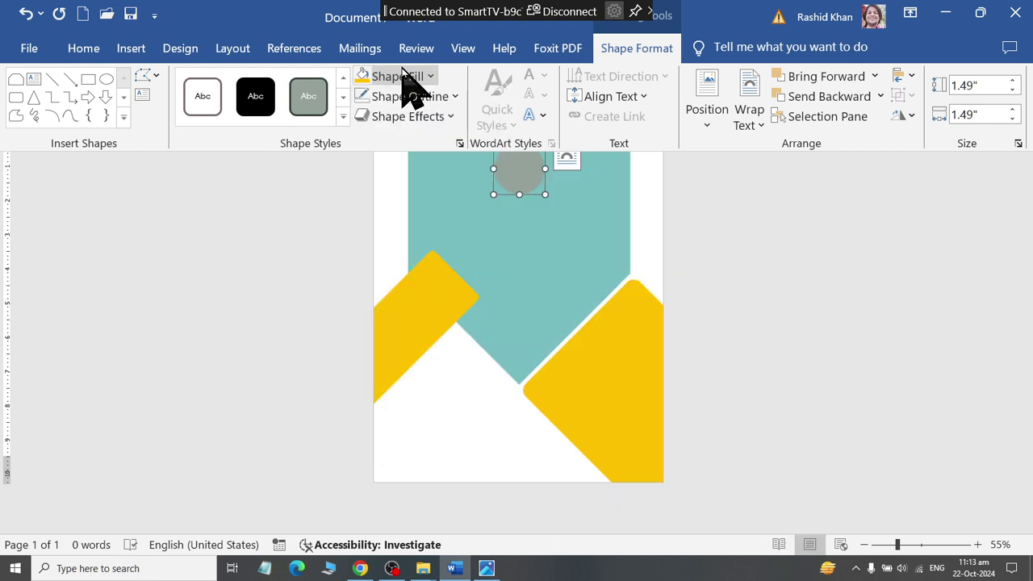
Apply a Perspective shadow preset beneath the circle, then view the reference design in Photos.
click(405, 116)
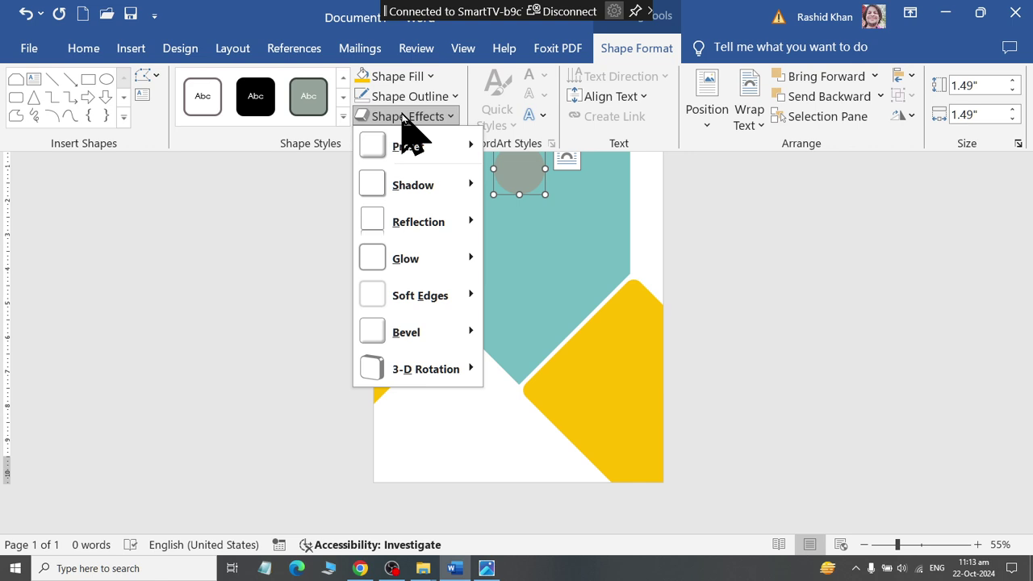
mouse_move(412, 185)
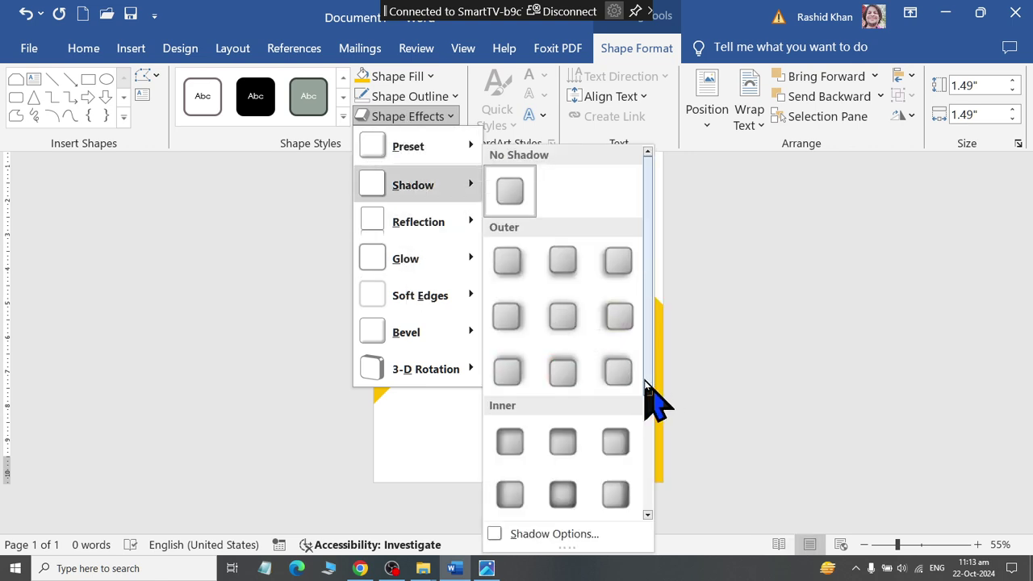
drag(649, 400, 651, 504)
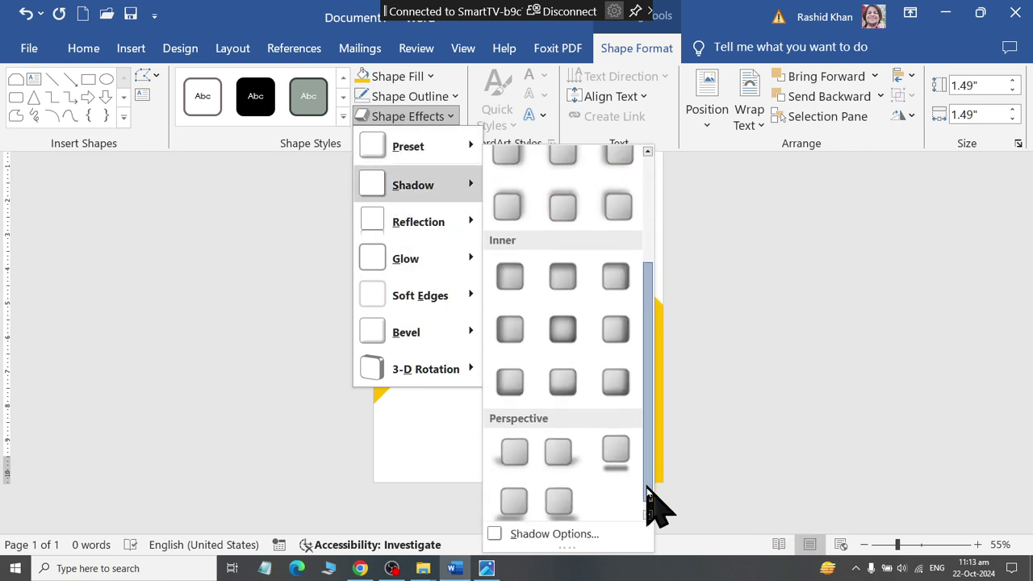
click(619, 452)
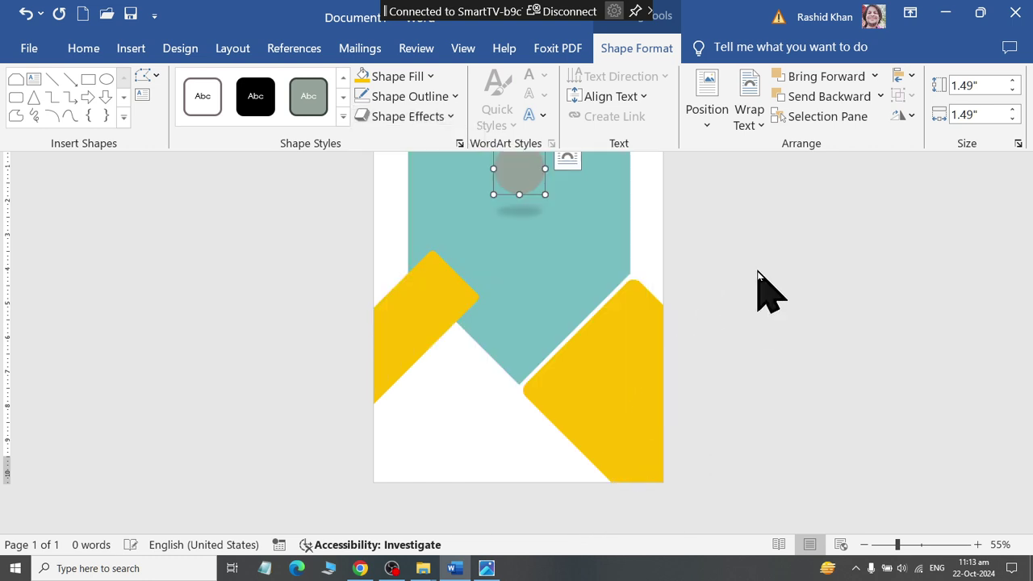
key(alt+Tab)
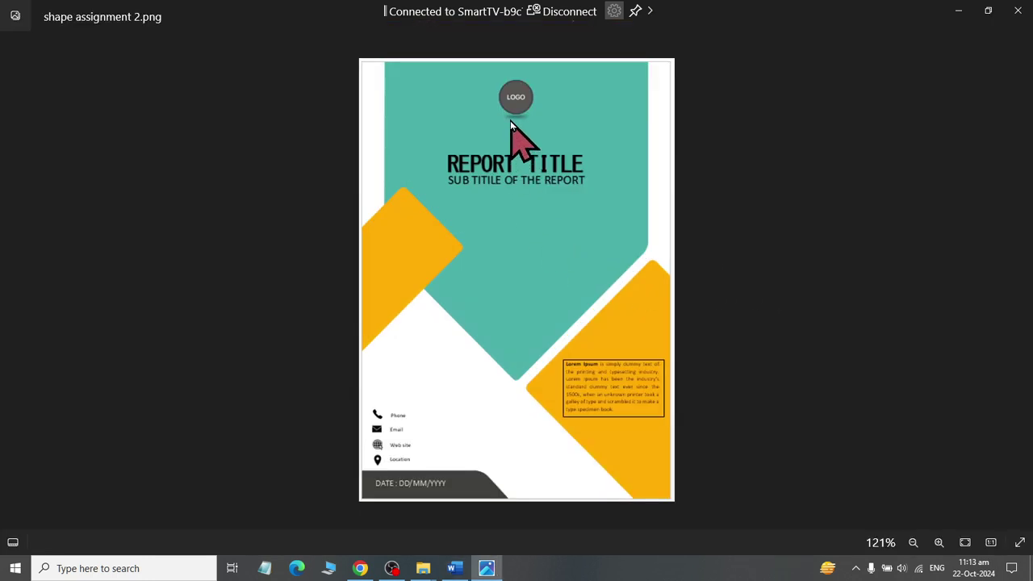
Open the circle's detailed shadow settings and set the shadow distance to 15 pt.
key(alt+Tab)
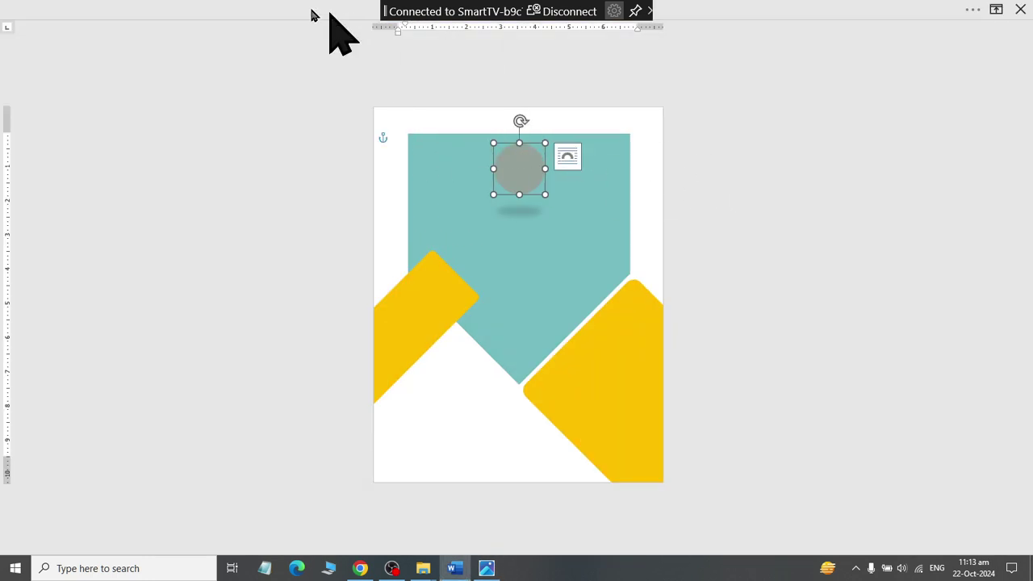
click(334, 29)
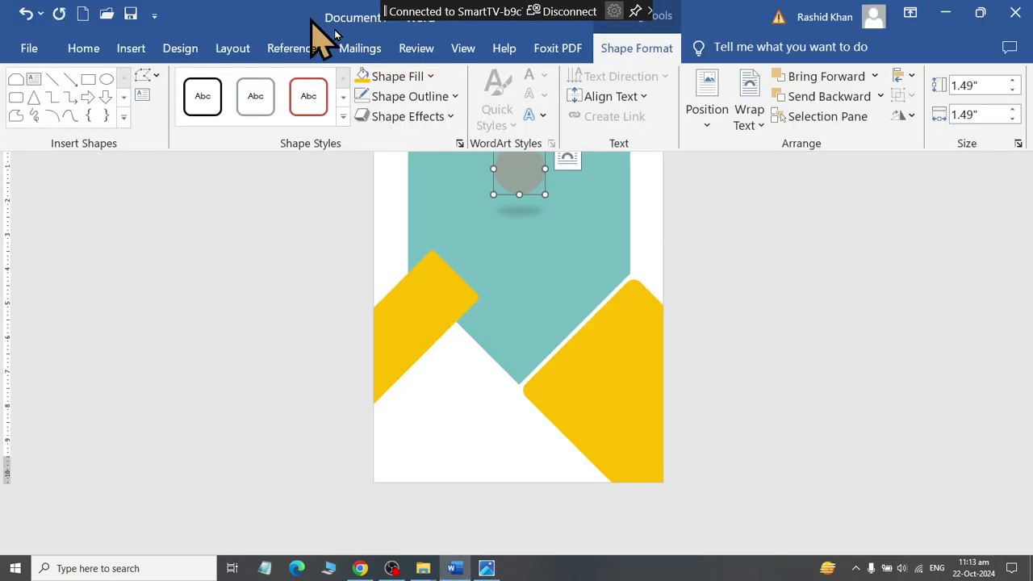
click(440, 116)
mouse_move(413, 184)
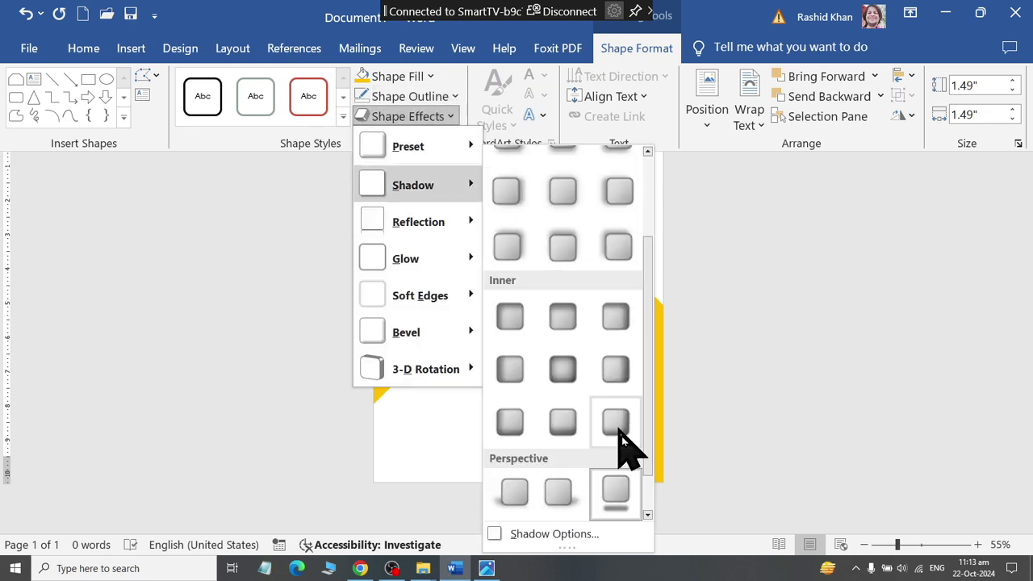
scroll(645, 468, down, 1)
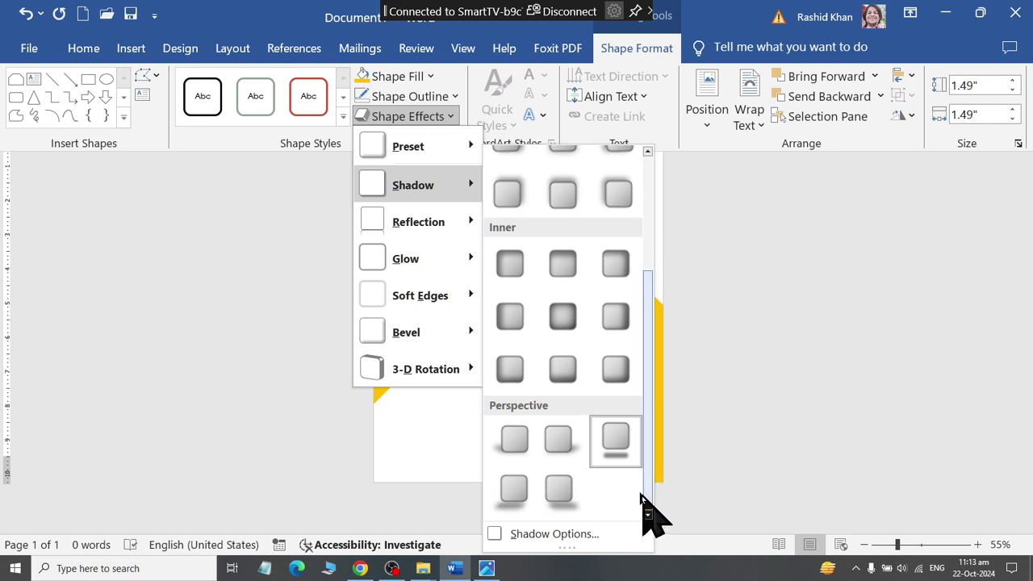
click(601, 536)
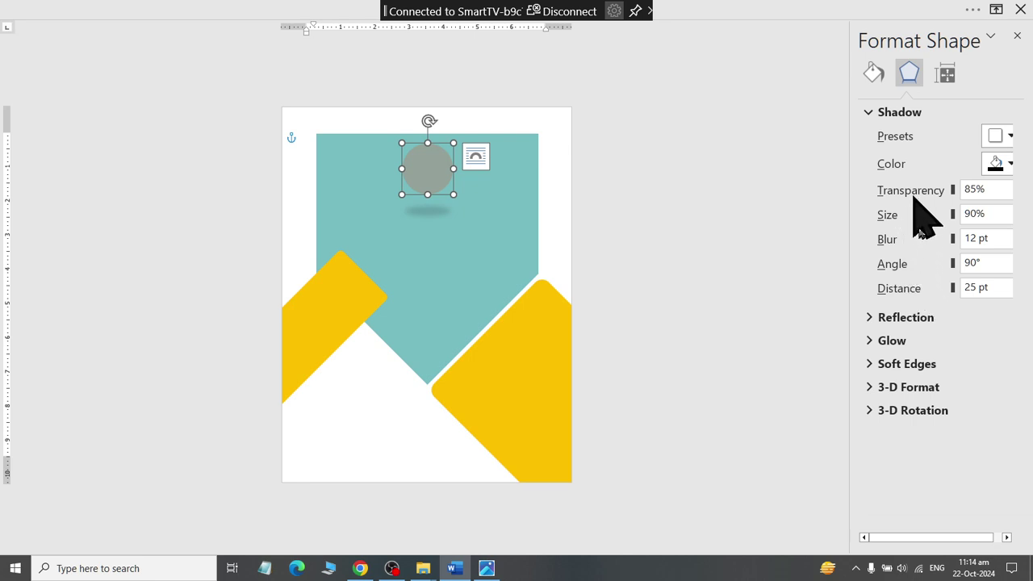
click(987, 288)
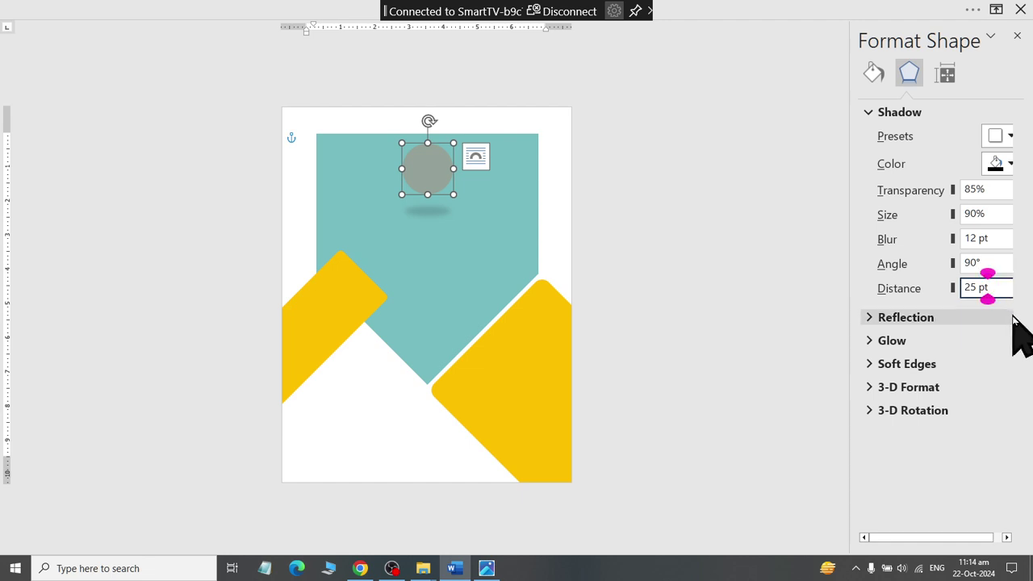
drag(851, 500, 810, 501)
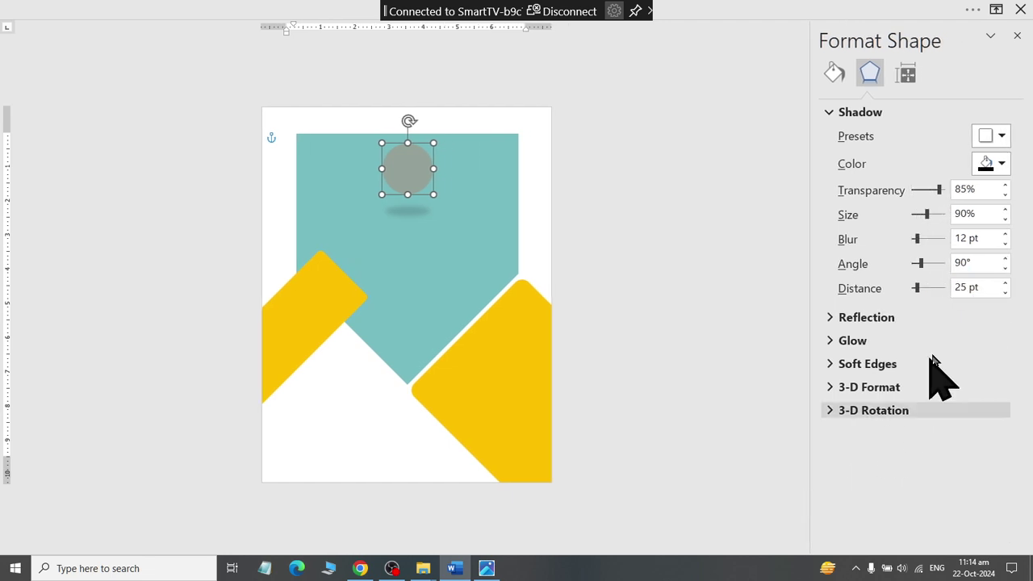
click(1005, 292)
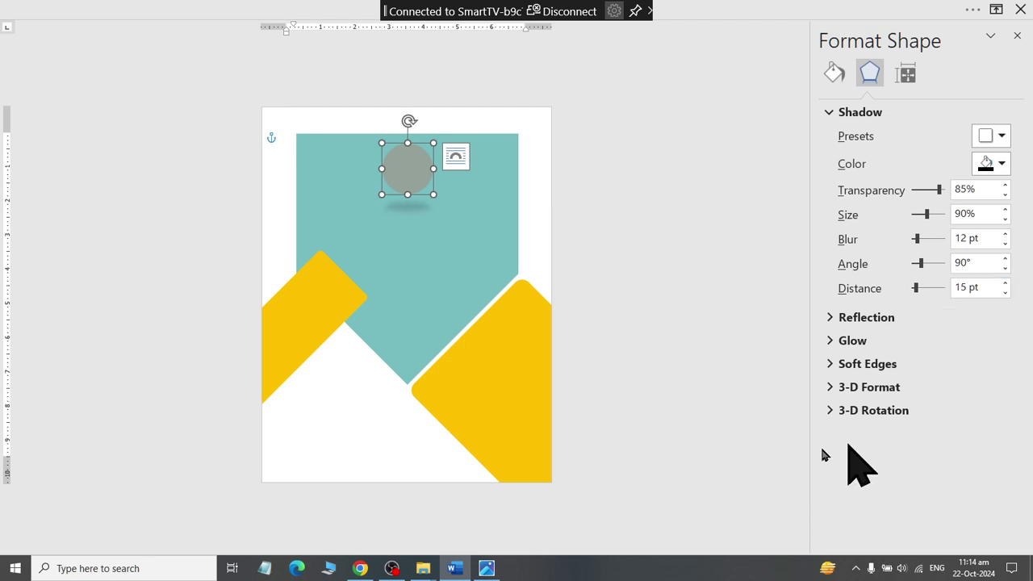
Adjust the shadow to 85% transparency, 90% size and 9 pt blur.
triple_click(1005, 234)
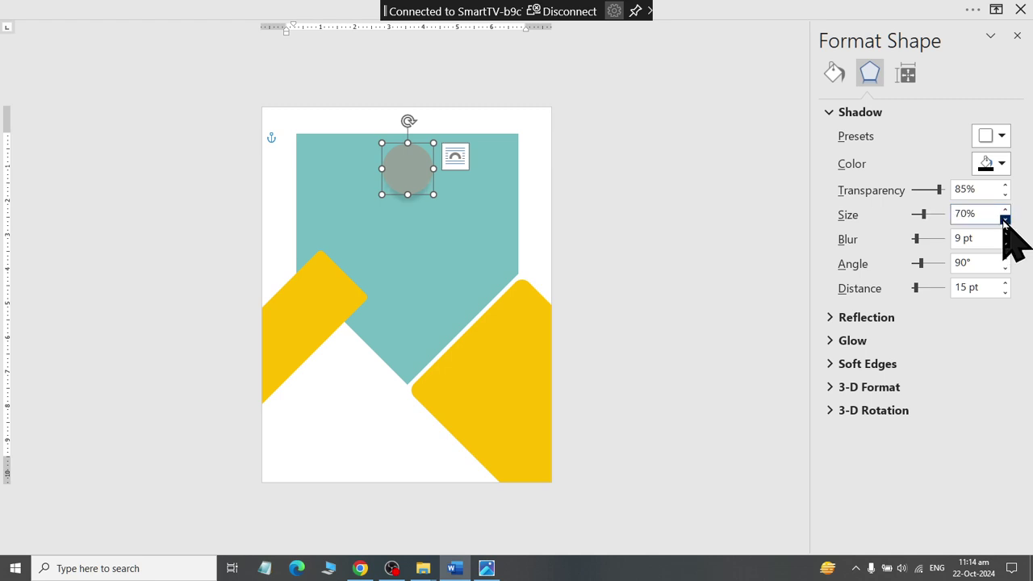
double_click(980, 214)
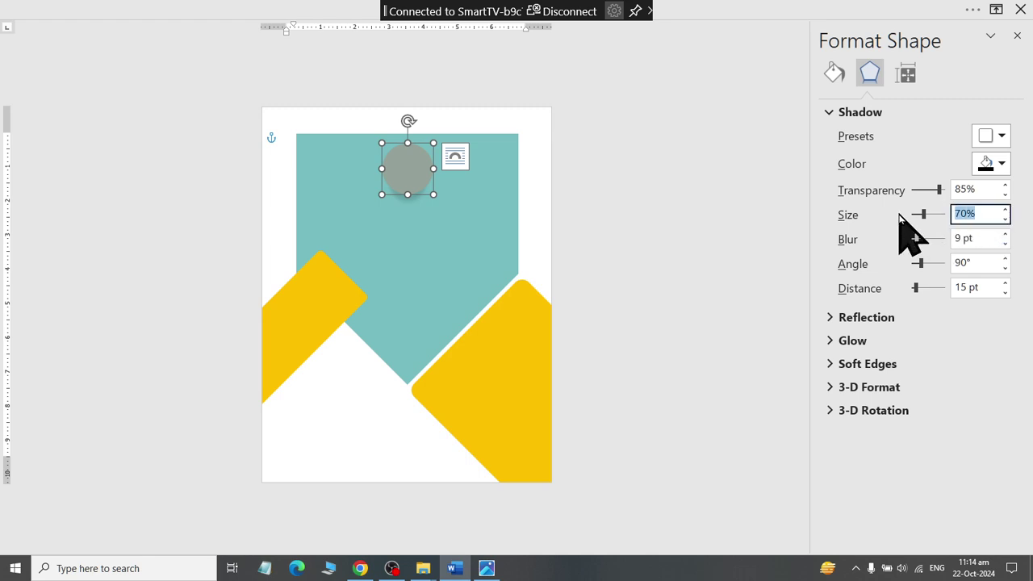
text(25)
click(990, 239)
text(21)
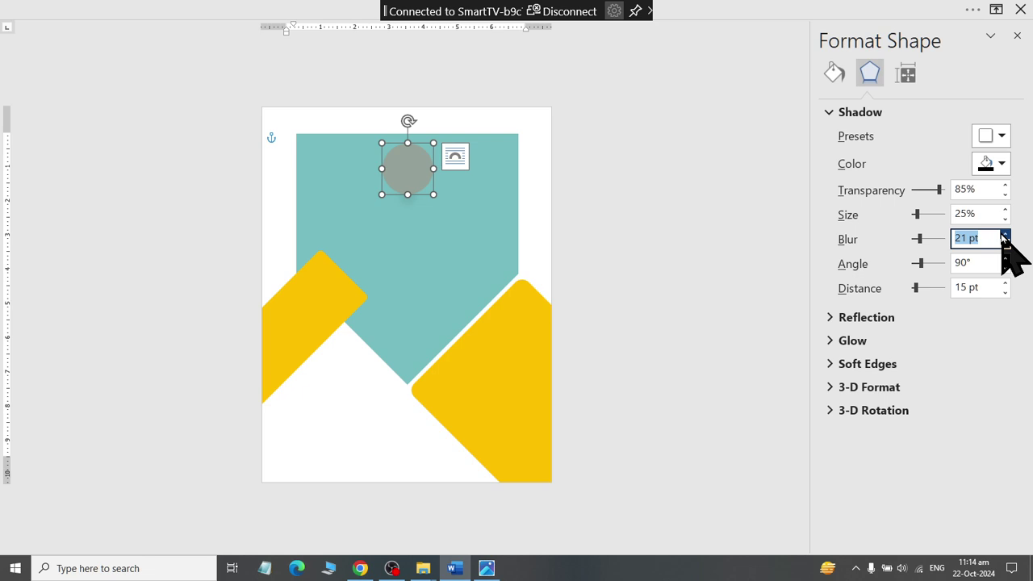
click(733, 246)
key(ctrl+z)
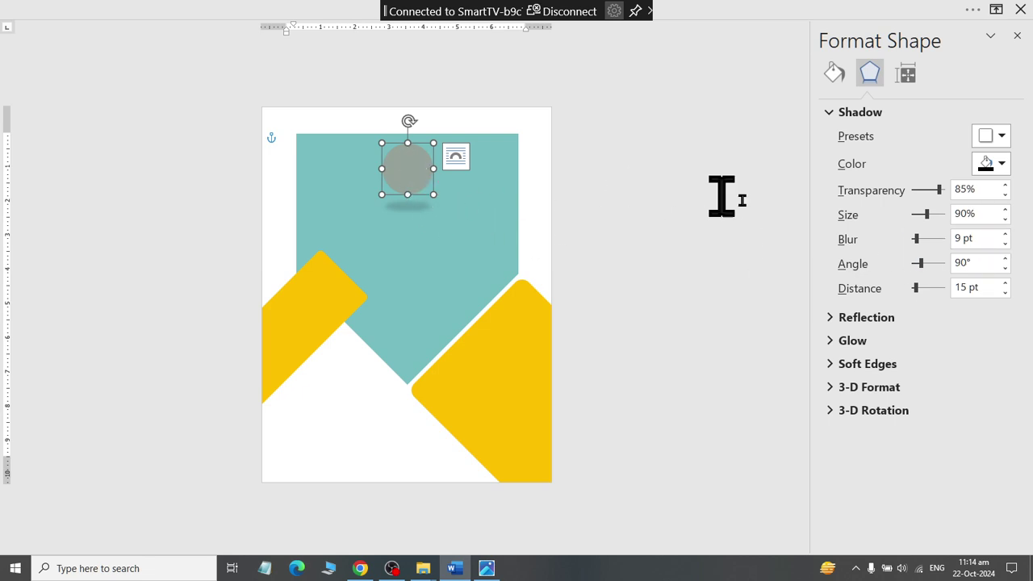
click(976, 192)
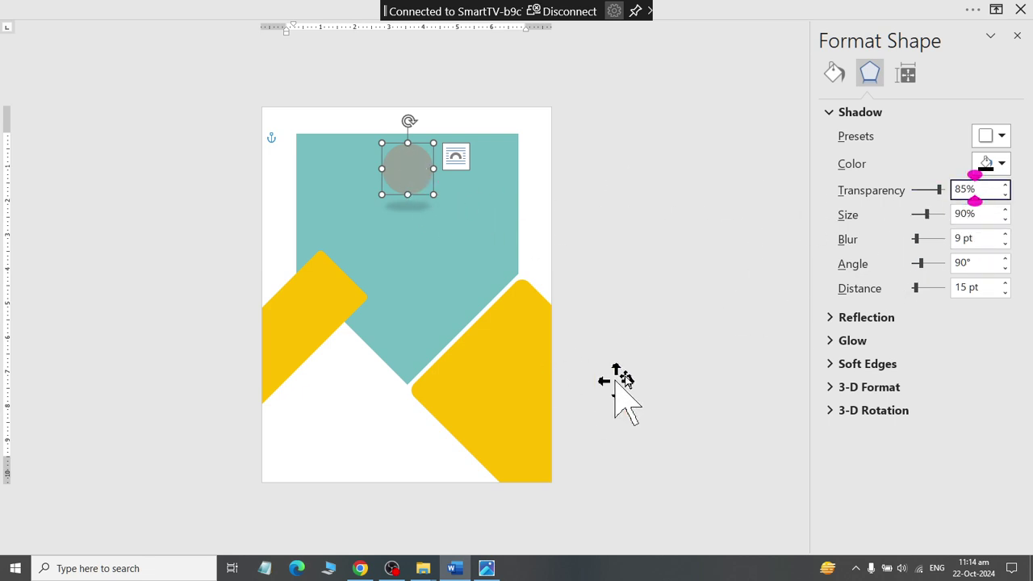
click(415, 196)
Compare the shadowed circle against the reference cover image.
key(alt+Tab)
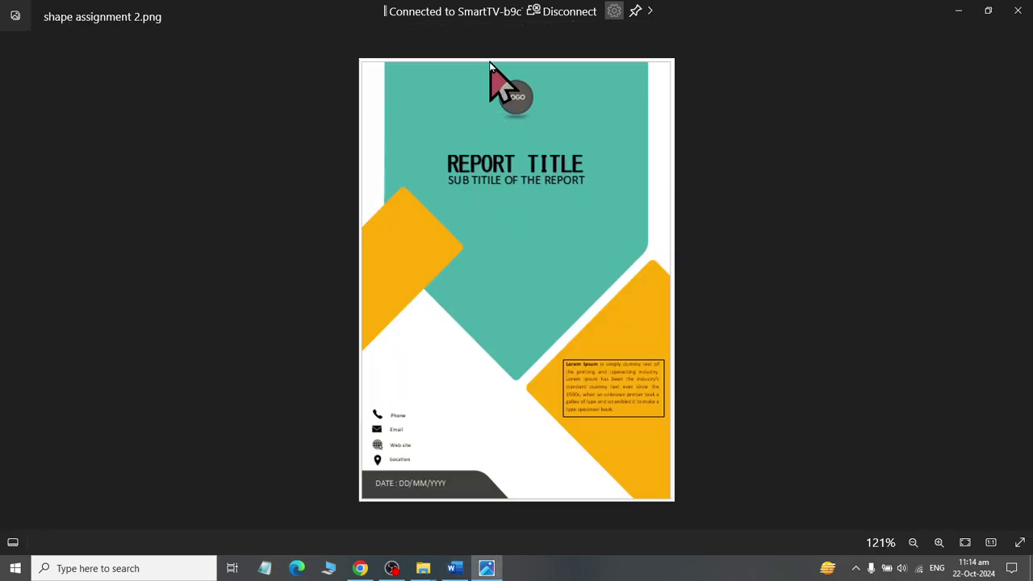
scroll(533, 97, up, 1)
scroll(522, 93, up, 3)
scroll(523, 96, up, 2)
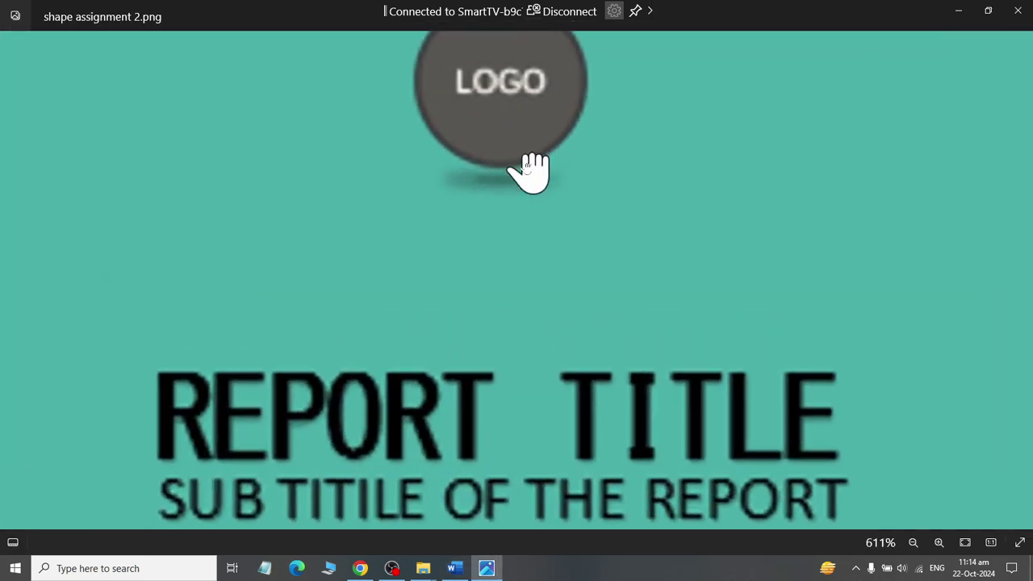
drag(584, 139, 371, 179)
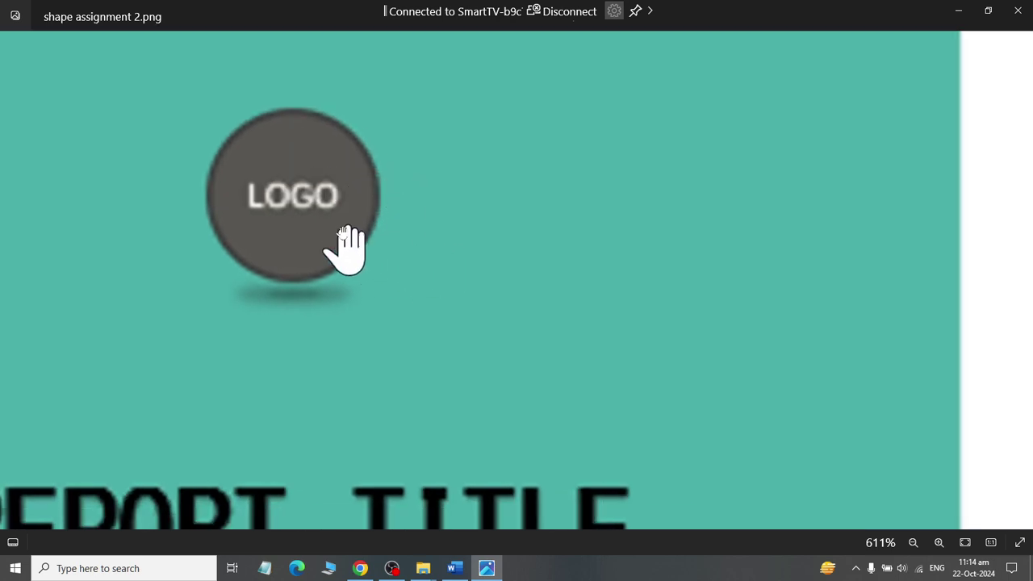
scroll(345, 227, down, 2)
scroll(345, 242, down, 2)
key(alt+Tab)
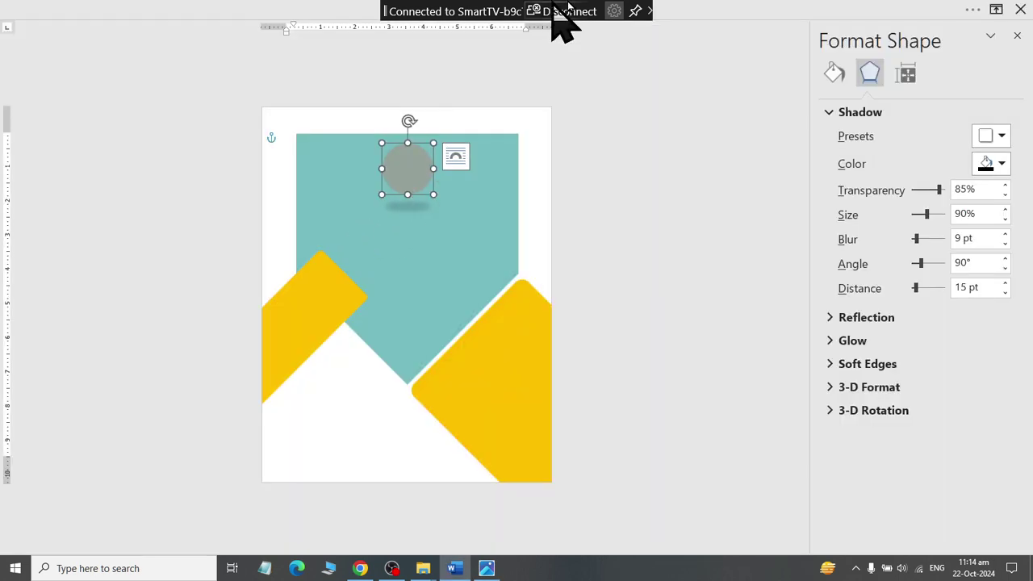
click(713, 6)
Outline the grey circle in dark olive and set a thin outline weight.
click(629, 50)
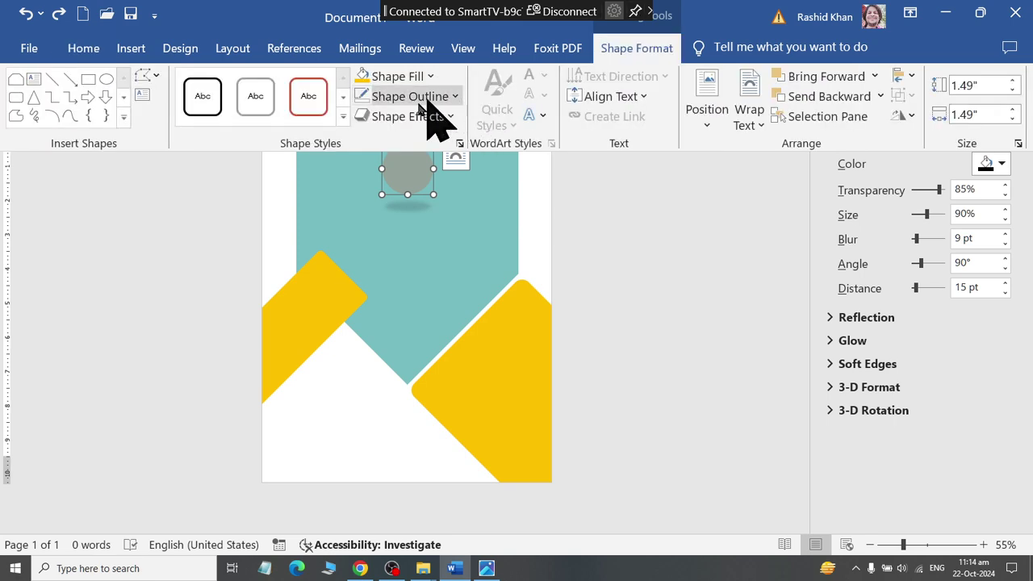
click(413, 76)
click(414, 75)
click(415, 96)
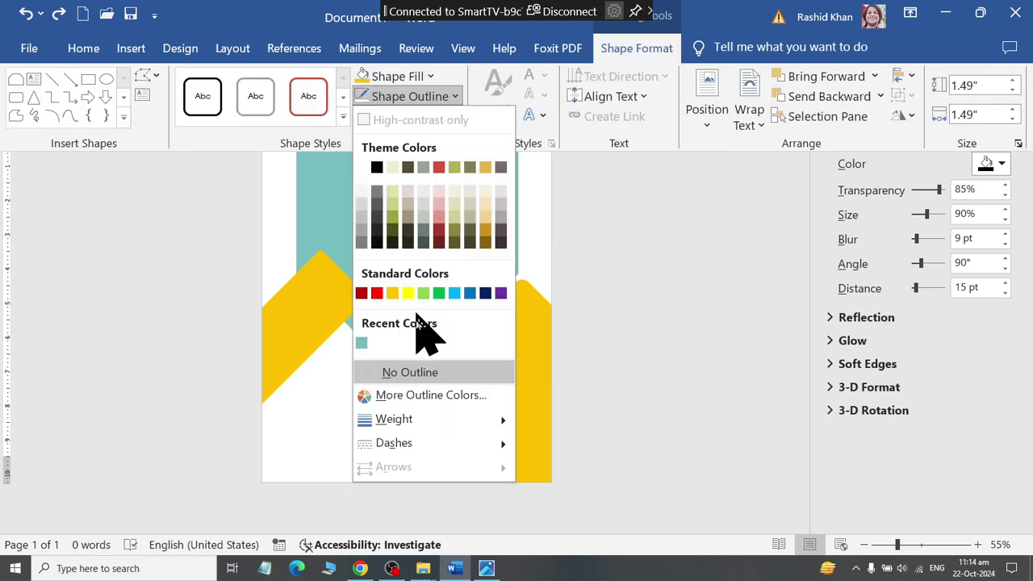
click(392, 231)
click(408, 96)
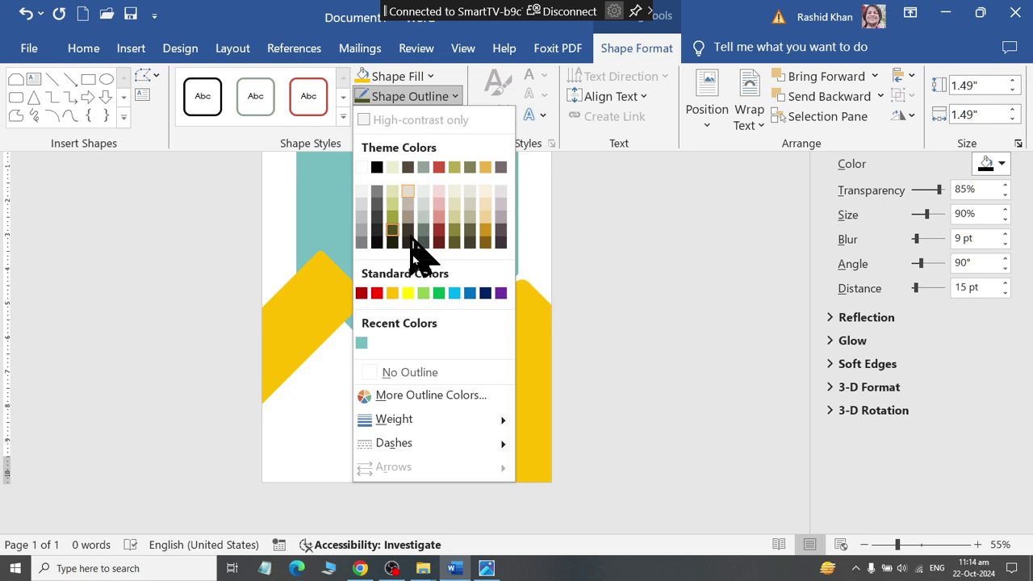
click(420, 394)
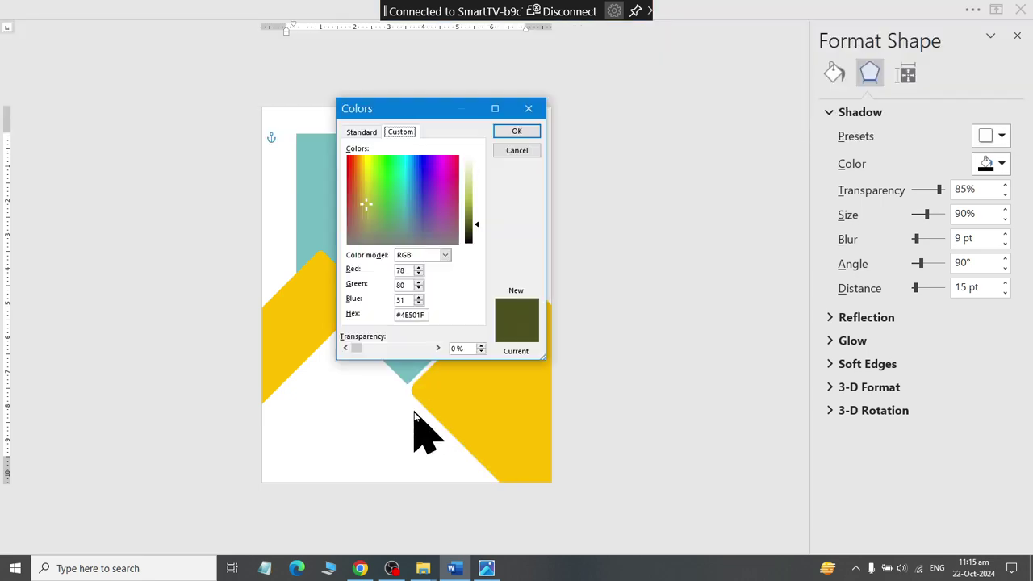
click(517, 151)
click(565, 28)
click(408, 96)
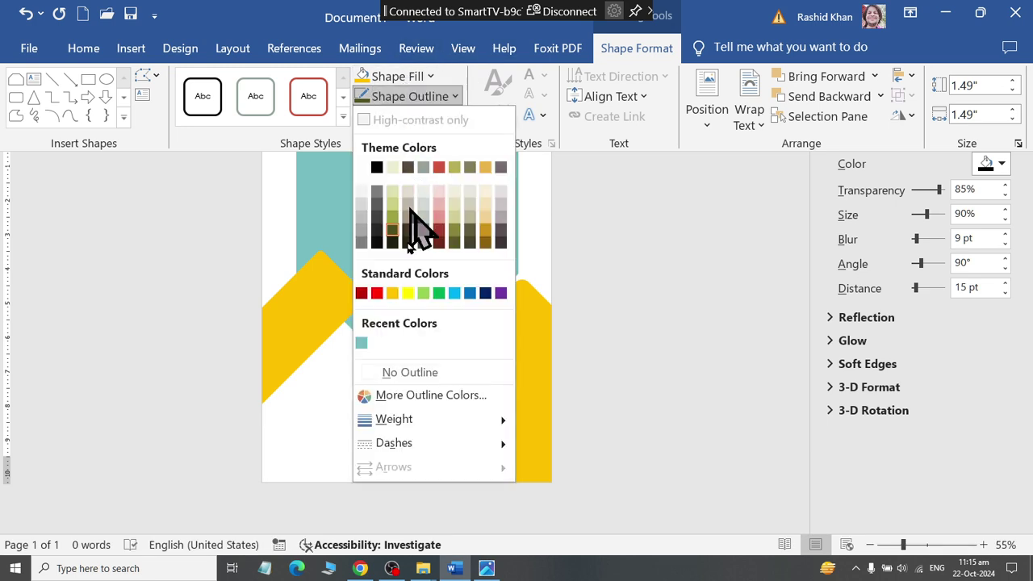
click(597, 456)
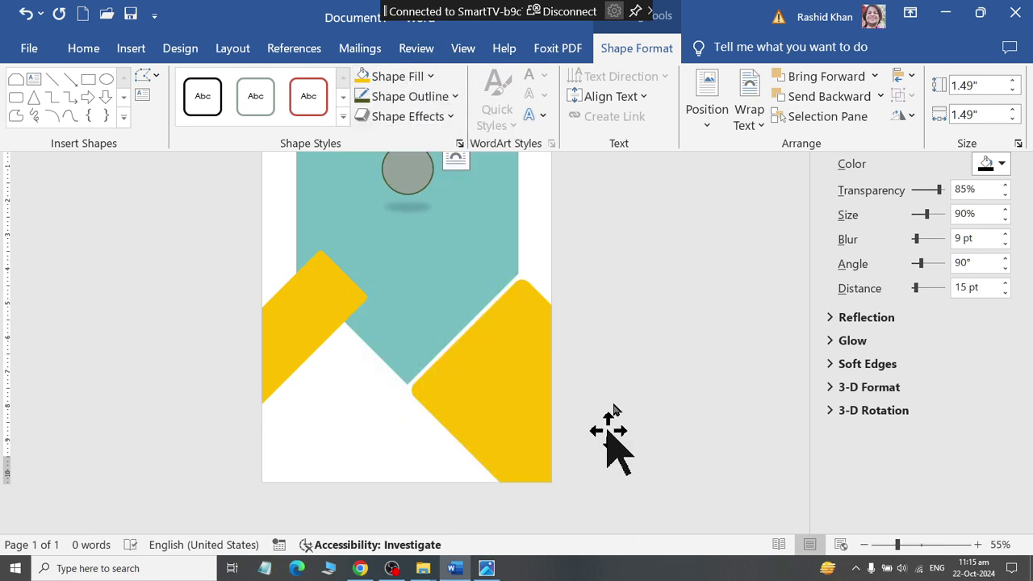
click(732, 222)
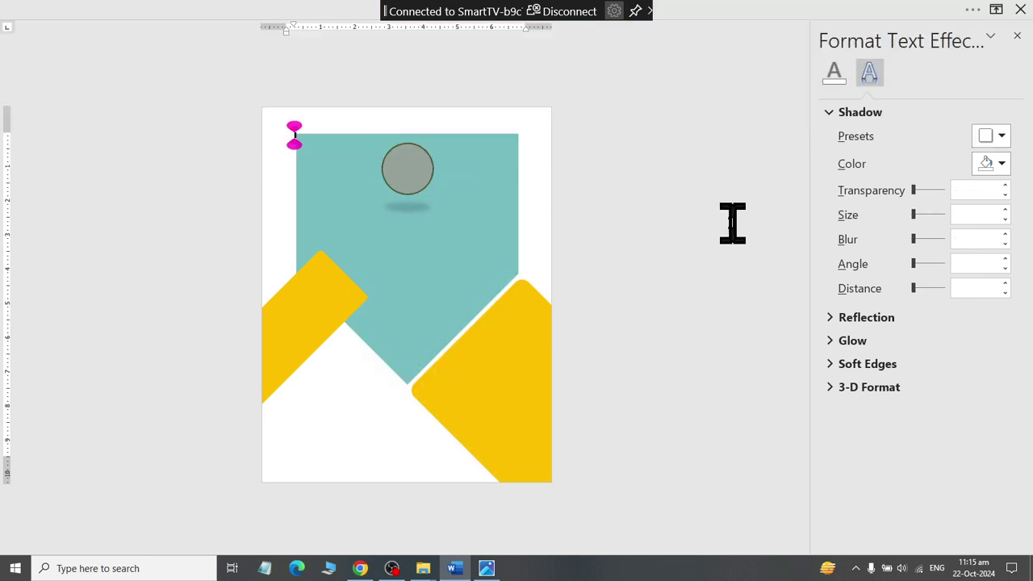
key(alt+Tab)
key(alt+Tab)
key(alt+Tab)
scroll(553, 339, down, 3)
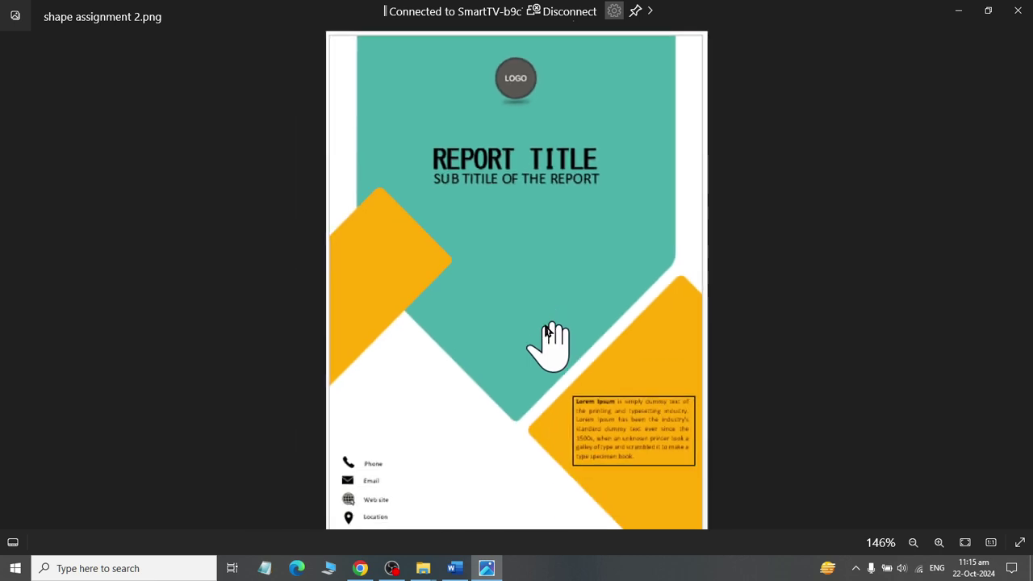
scroll(546, 341, down, 1)
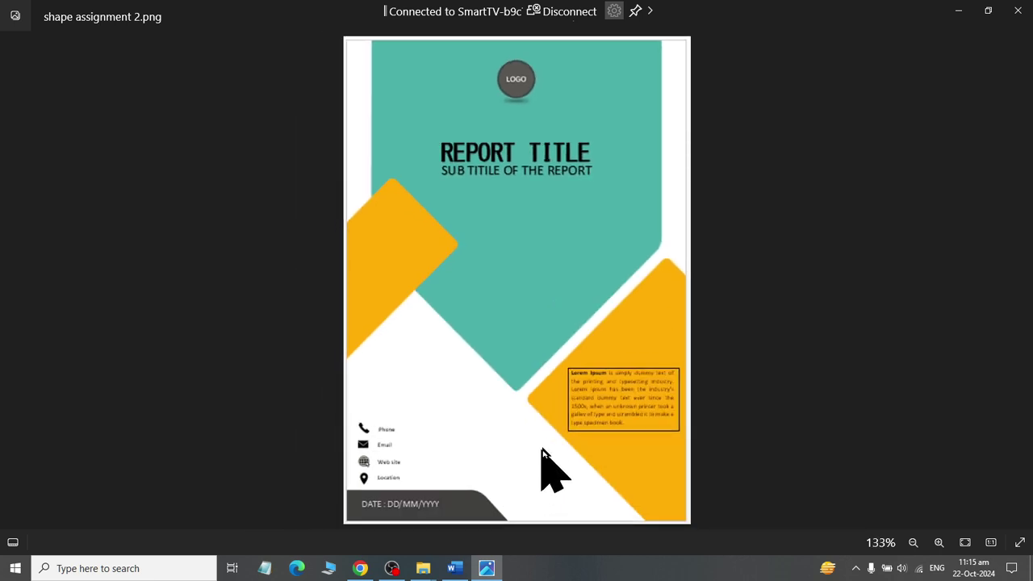
scroll(379, 468, up, 1)
scroll(371, 475, up, 2)
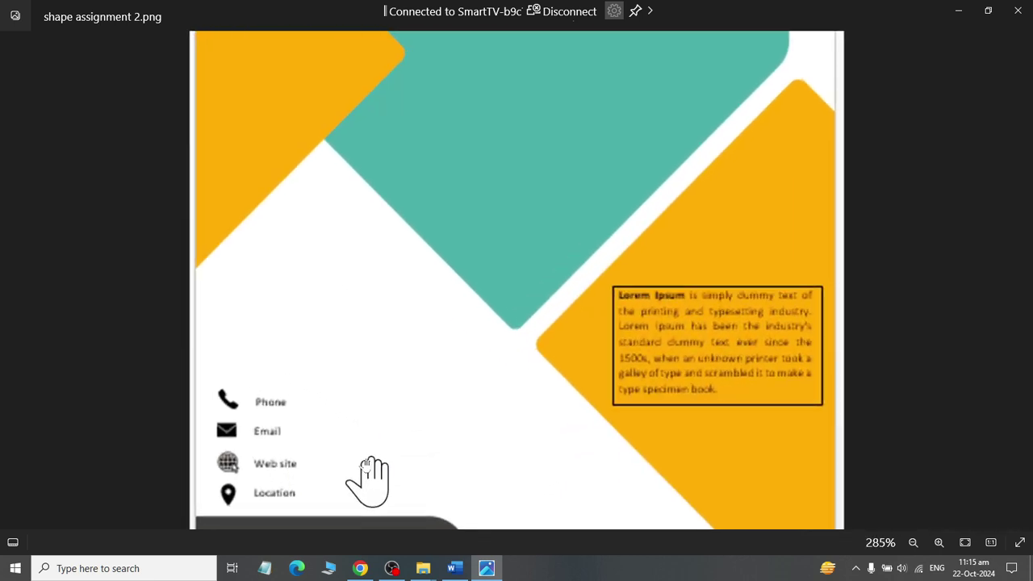
scroll(153, 407, up, 2)
scroll(293, 346, down, 1)
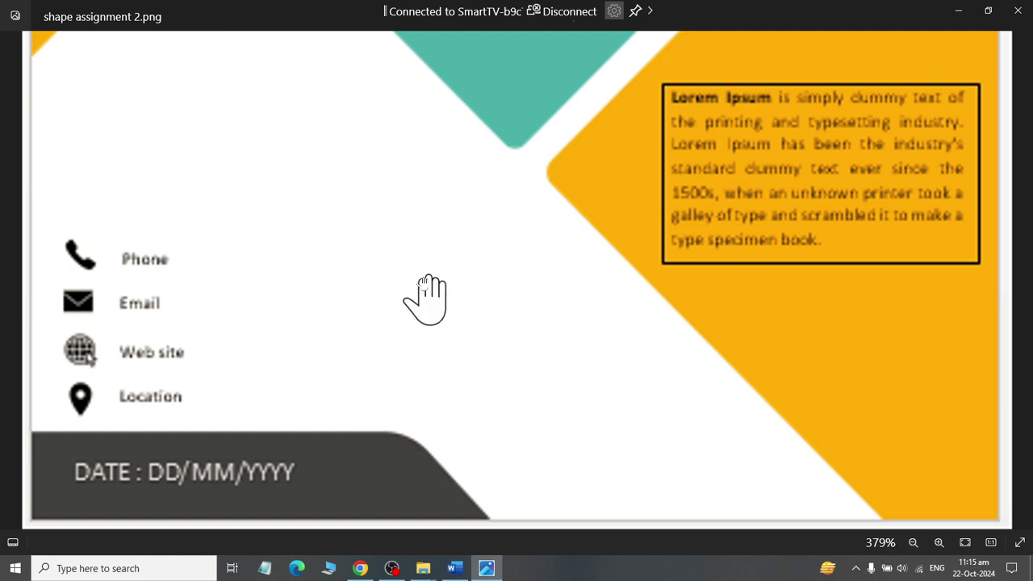
key(alt+Tab)
Draw a Top Corners Rounded rectangle, increase its rounding, and move it into the bottom-left corner.
click(230, 12)
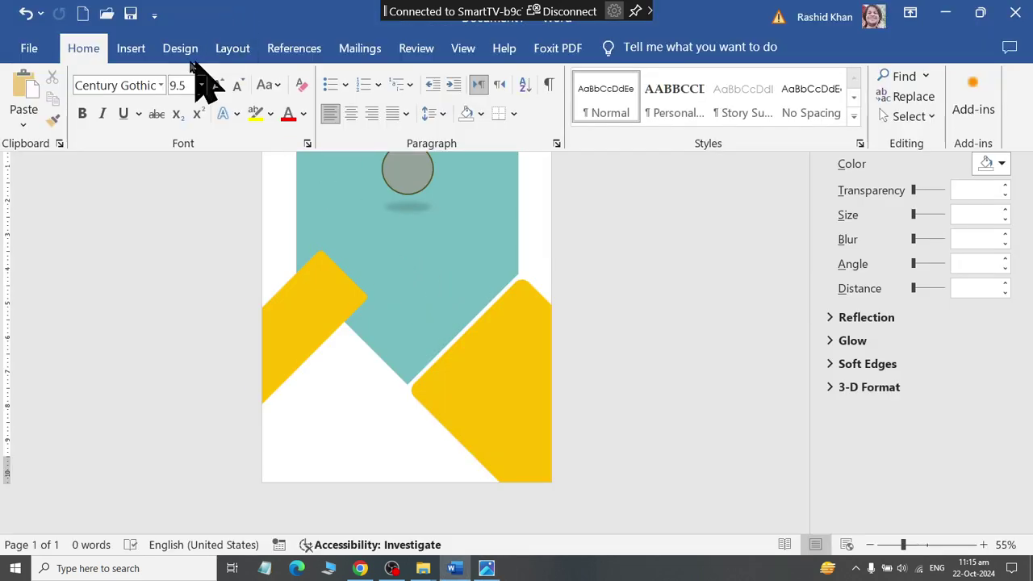
click(133, 50)
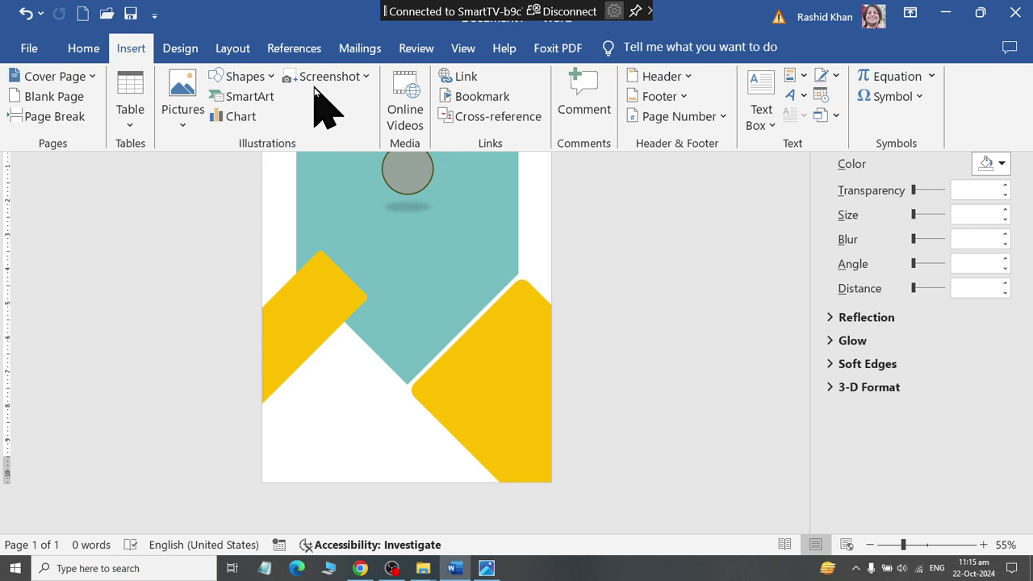
click(244, 77)
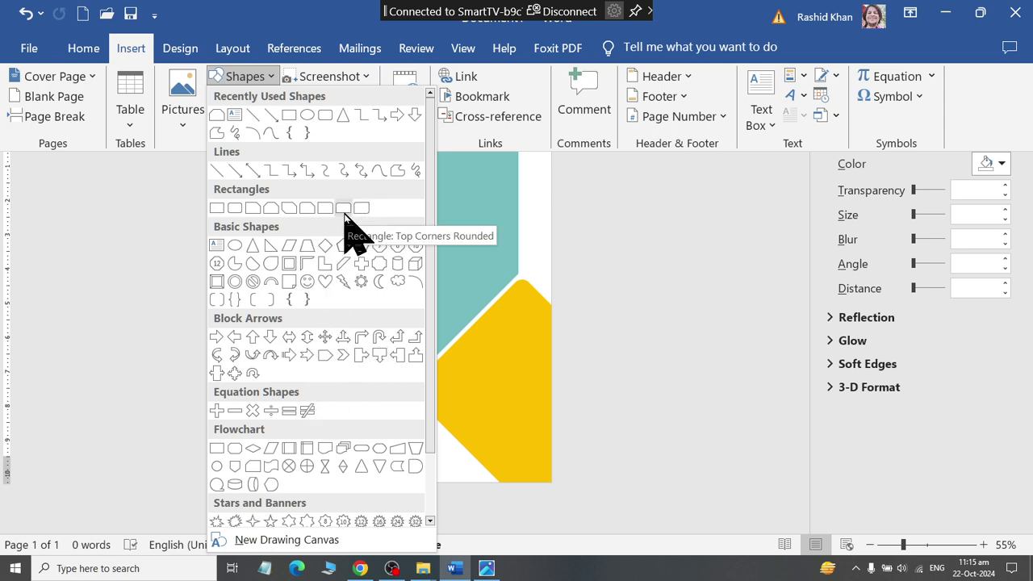
click(344, 210)
mouse_move(321, 405)
mouse_down()
mouse_move(392, 474)
mouse_move(318, 474)
mouse_move(348, 453)
mouse_up()
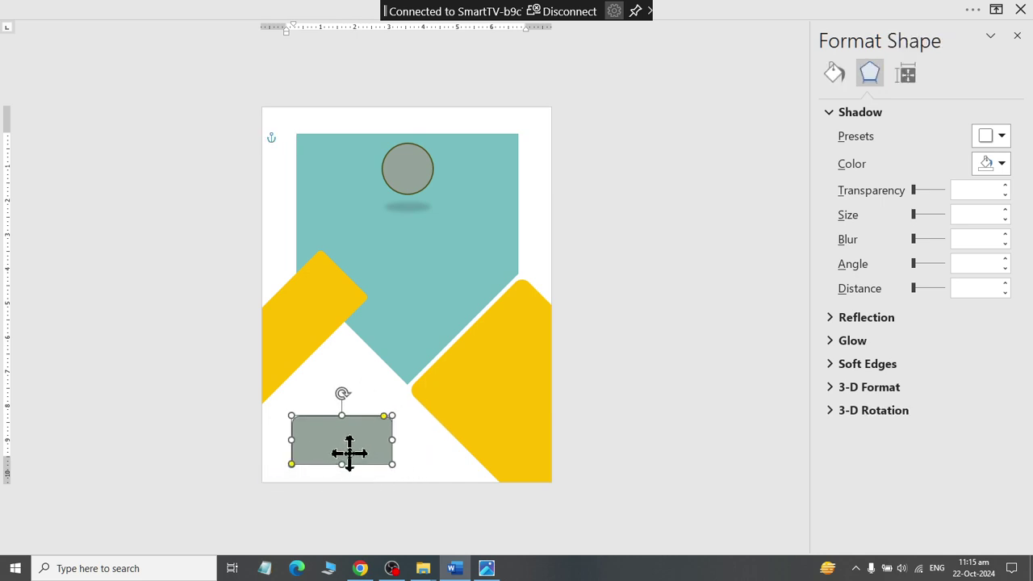
click(264, 466)
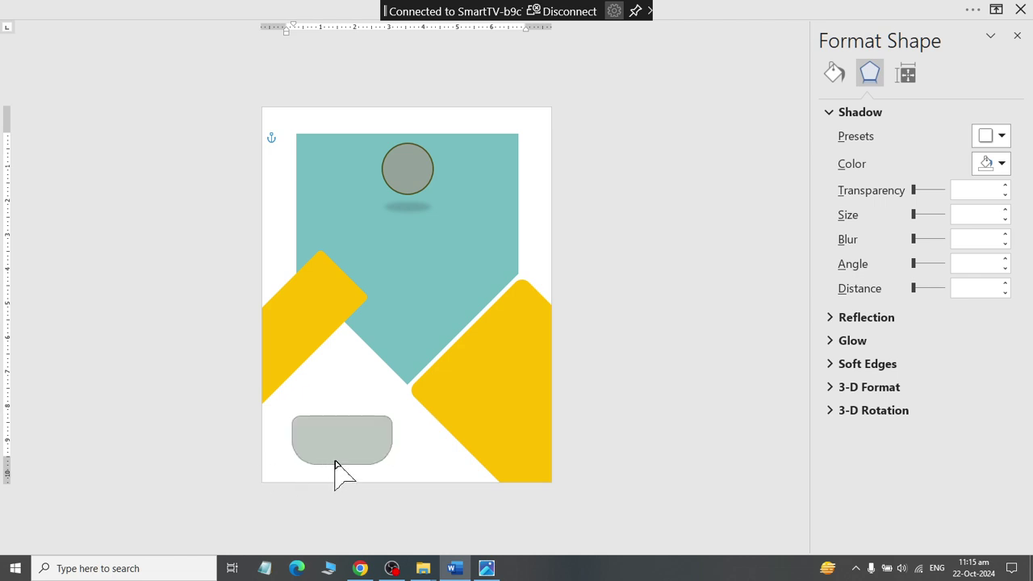
click(355, 444)
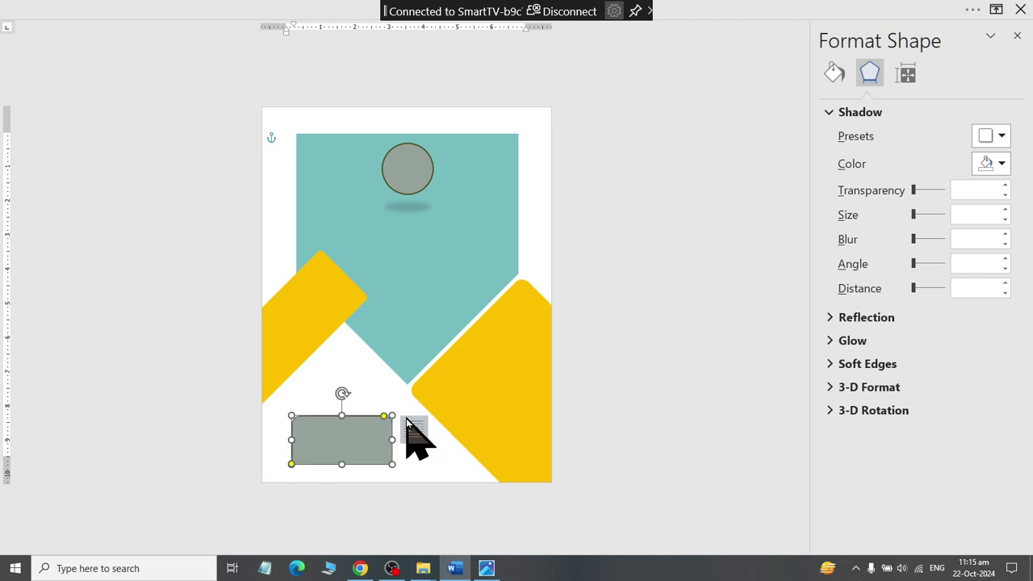
drag(387, 420, 360, 442)
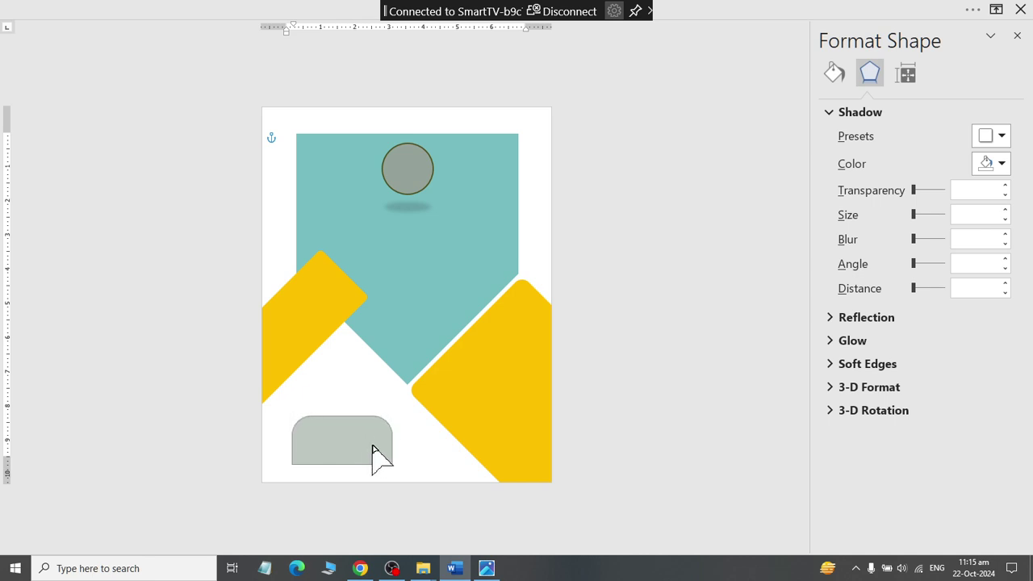
click(372, 446)
mouse_move(339, 438)
mouse_down()
mouse_move(303, 461)
mouse_move(390, 461)
mouse_up()
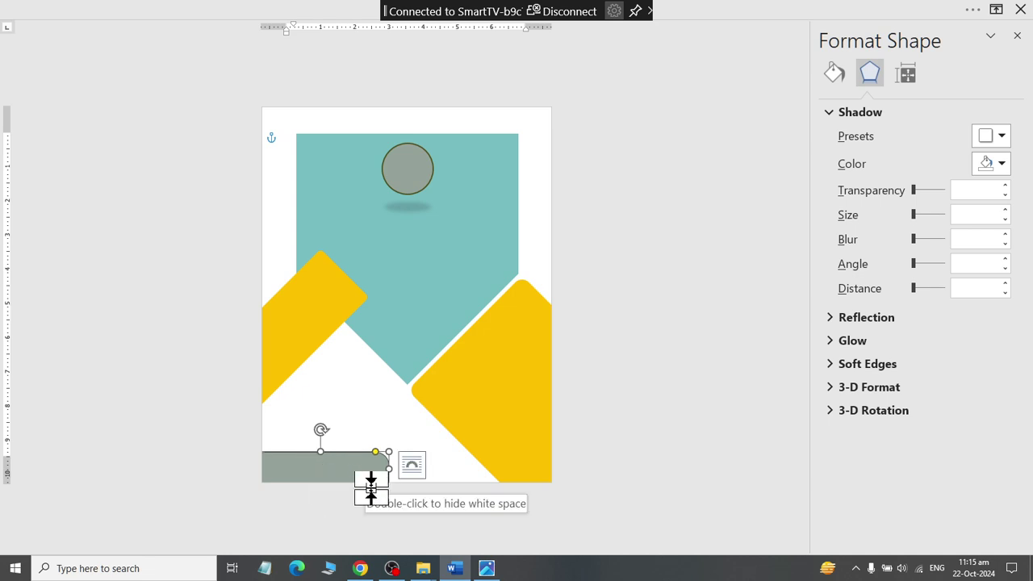
Copy the grey circle's formatting onto the bottom bar with Format Painter.
click(638, 295)
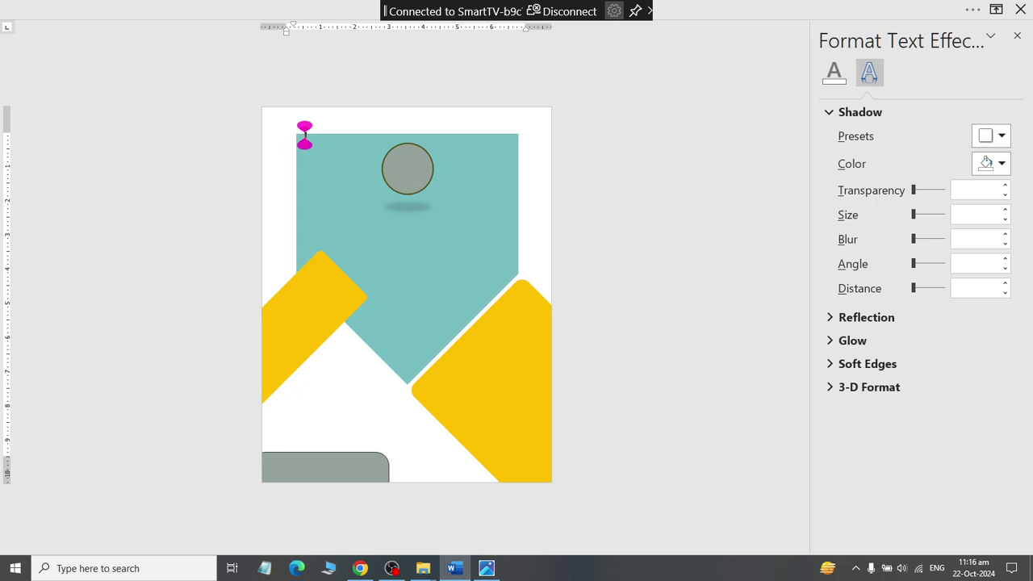
click(360, 468)
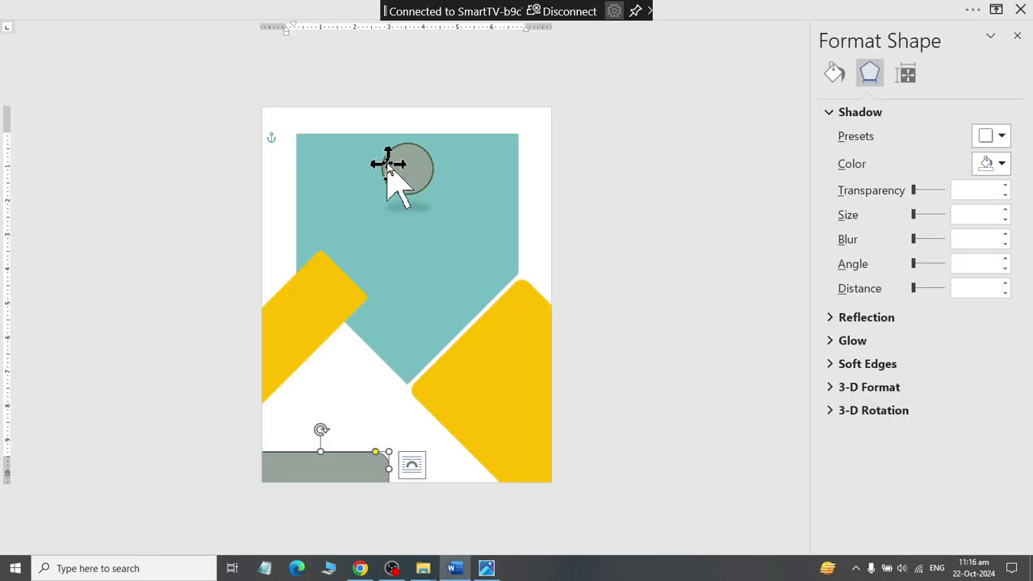
click(388, 165)
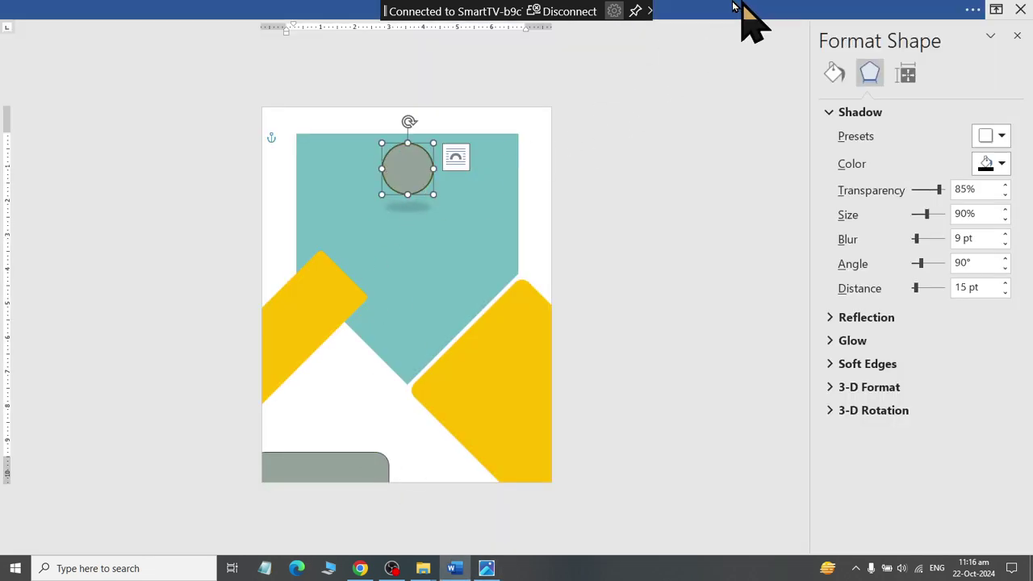
click(721, 14)
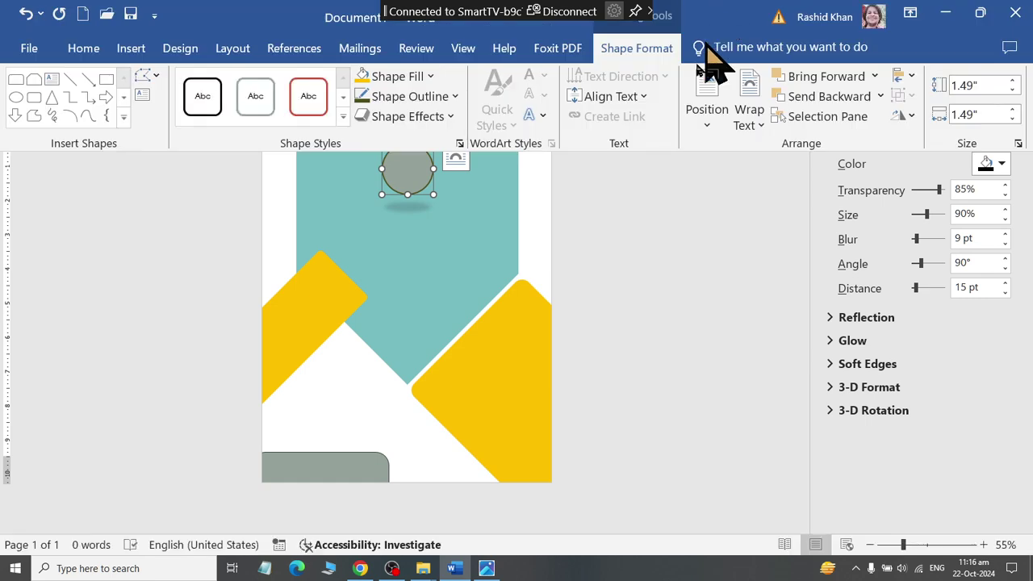
click(83, 49)
click(53, 121)
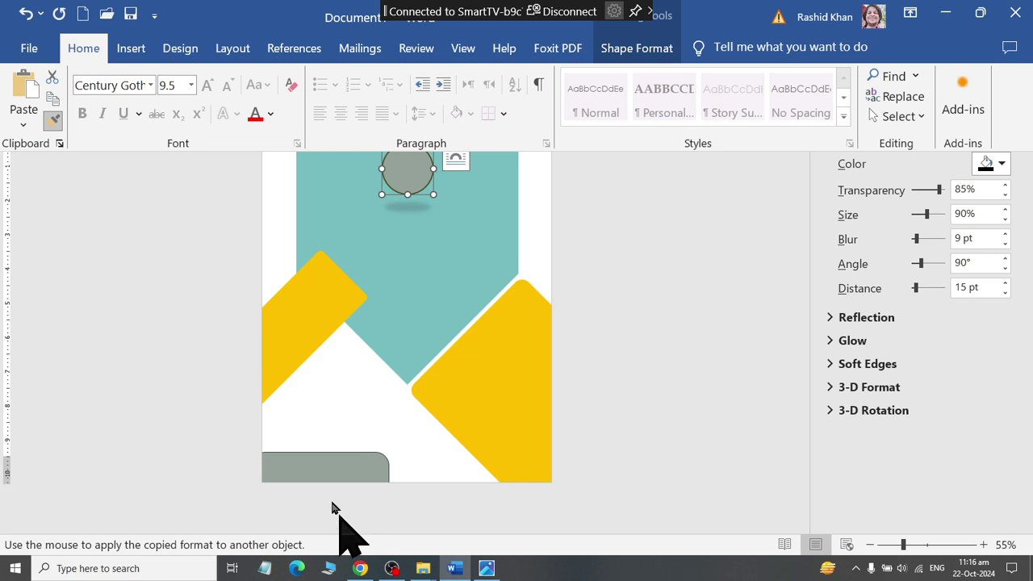
click(310, 473)
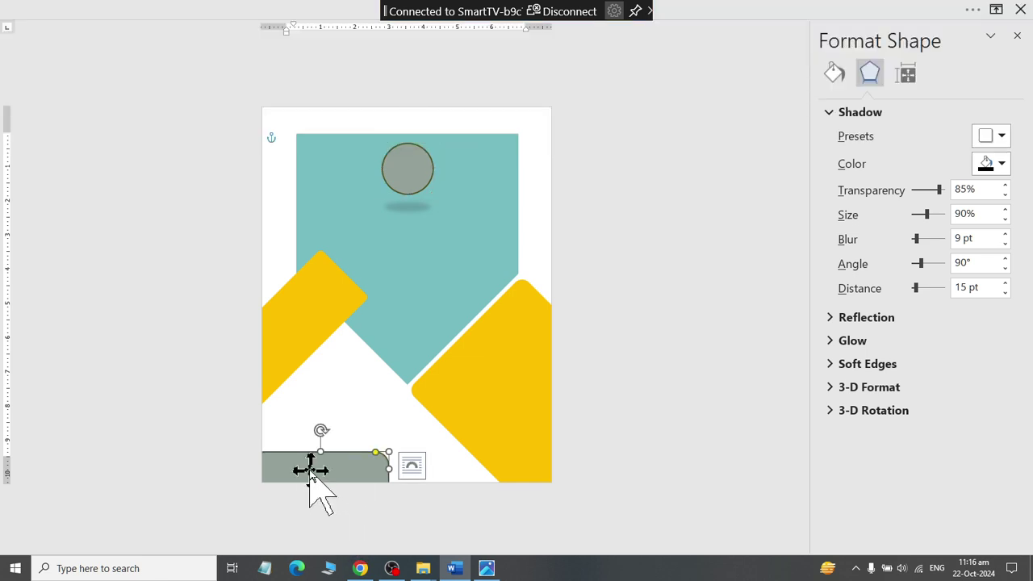
click(637, 333)
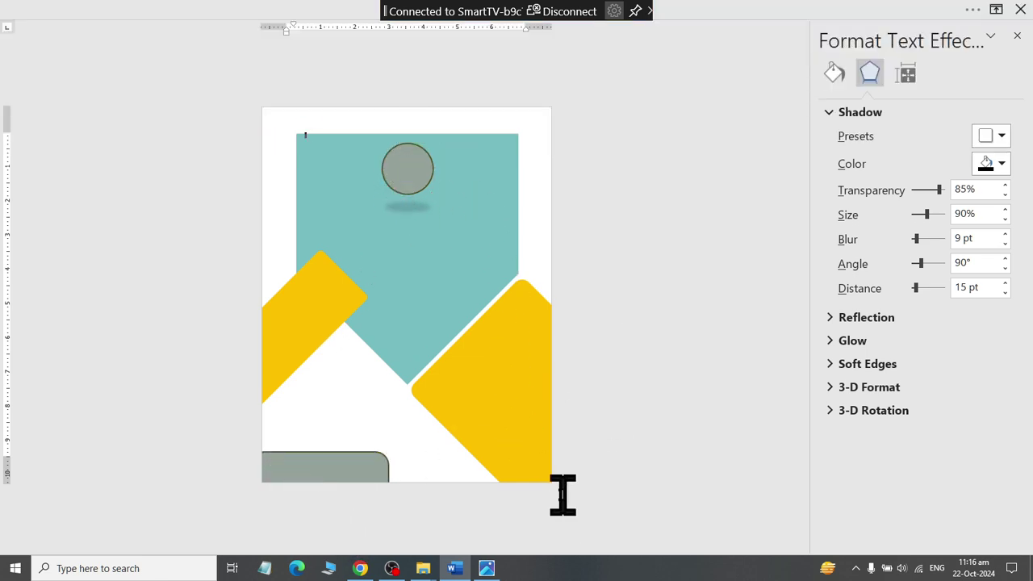
key(alt+Tab)
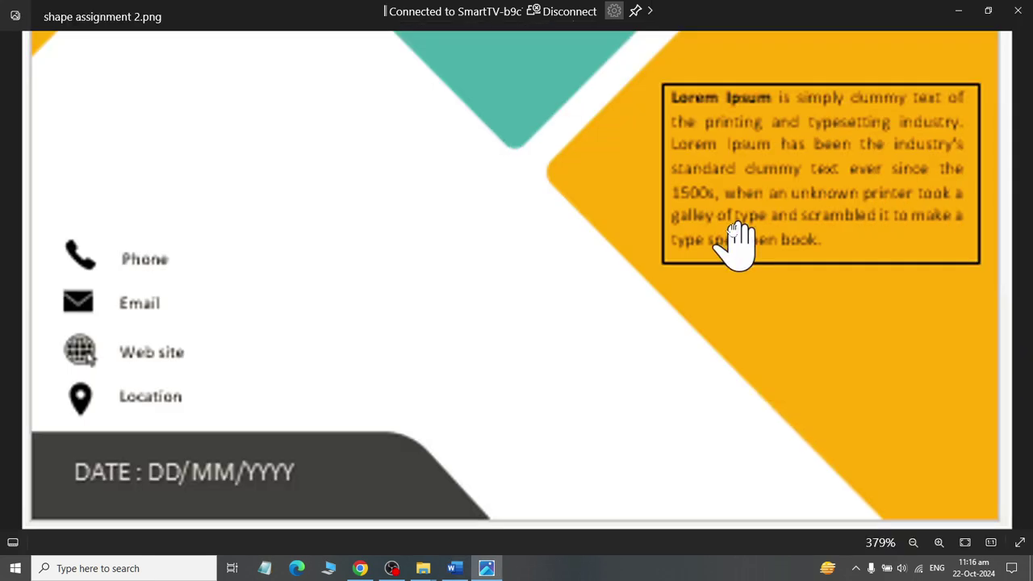
key(alt+Tab)
Give the bottom bar No Outline and a dark grey theme fill.
click(340, 475)
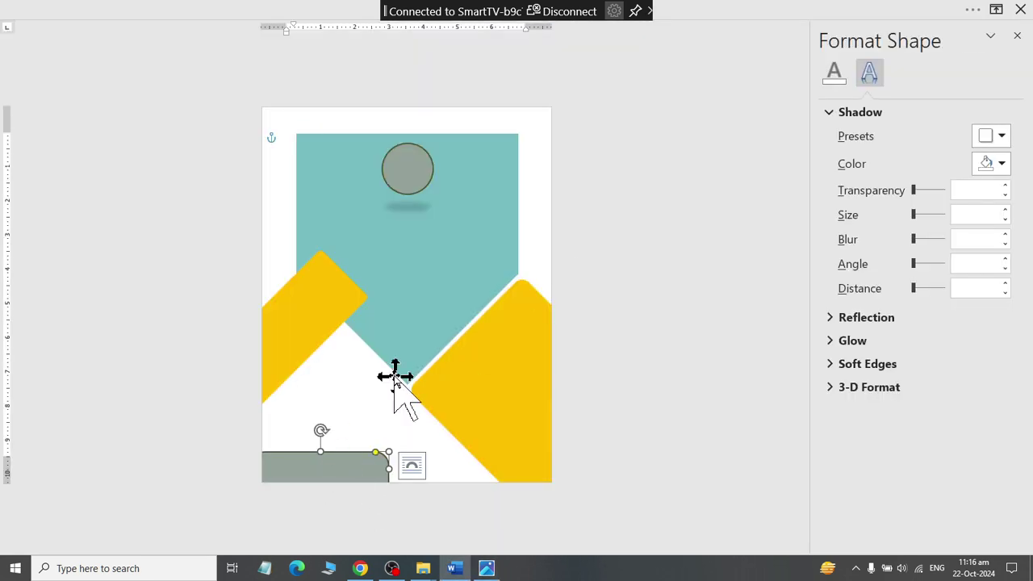
click(687, 17)
click(611, 50)
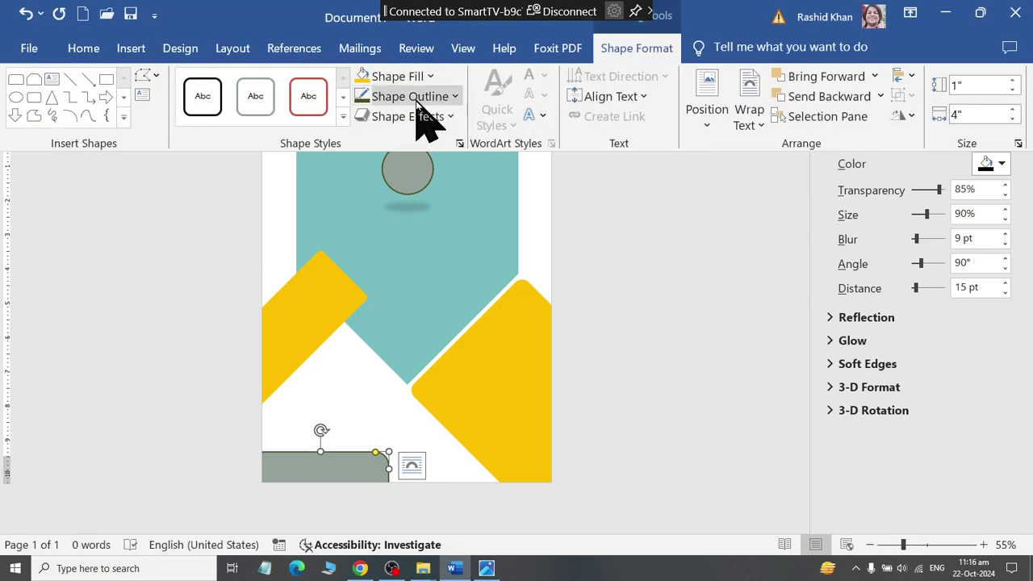
click(367, 98)
click(410, 371)
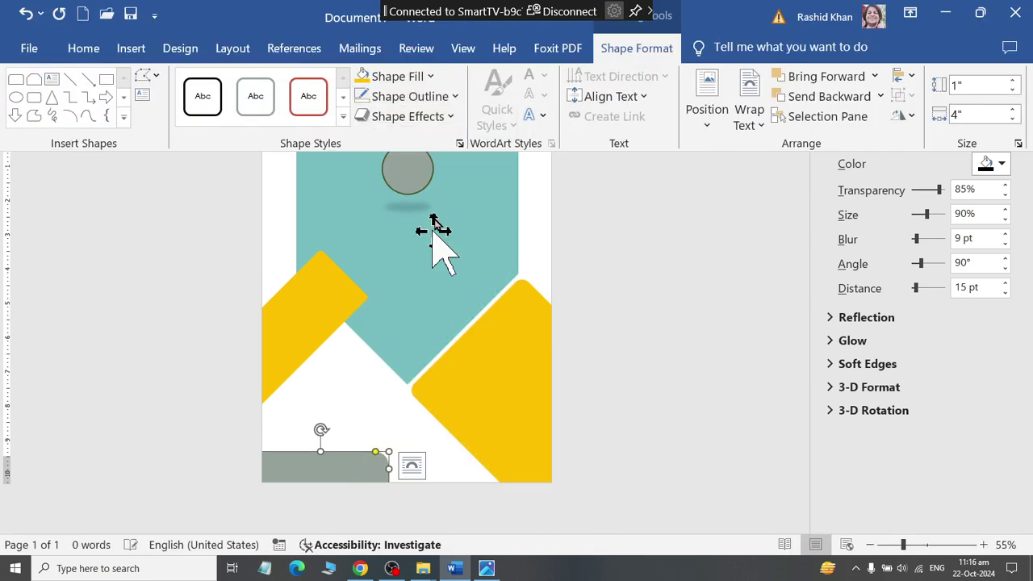
click(395, 76)
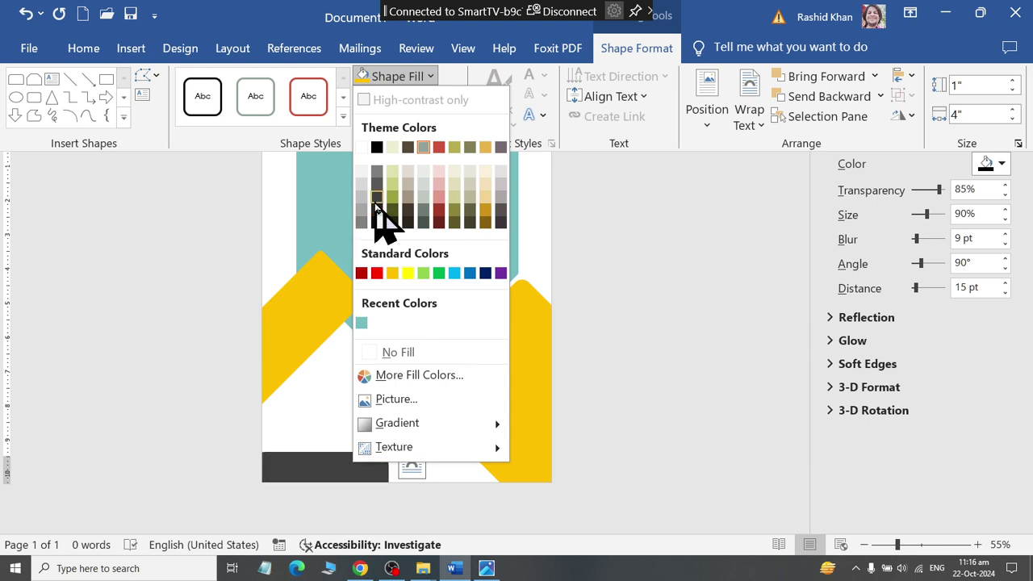
click(376, 201)
key(ctrl+shift+F1)
click(627, 347)
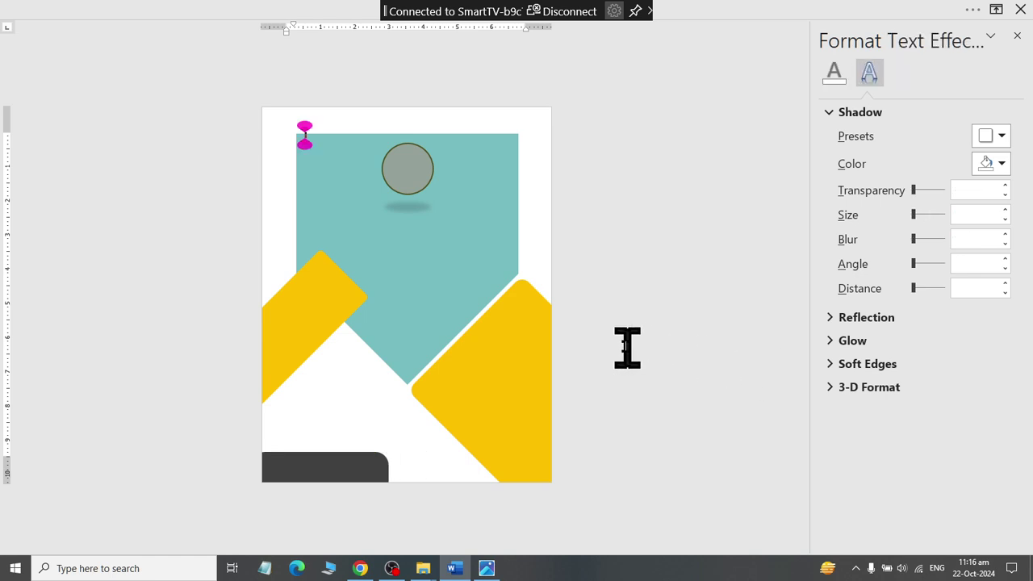
Compare the dark grey bar with the reference design image.
key(alt+Tab)
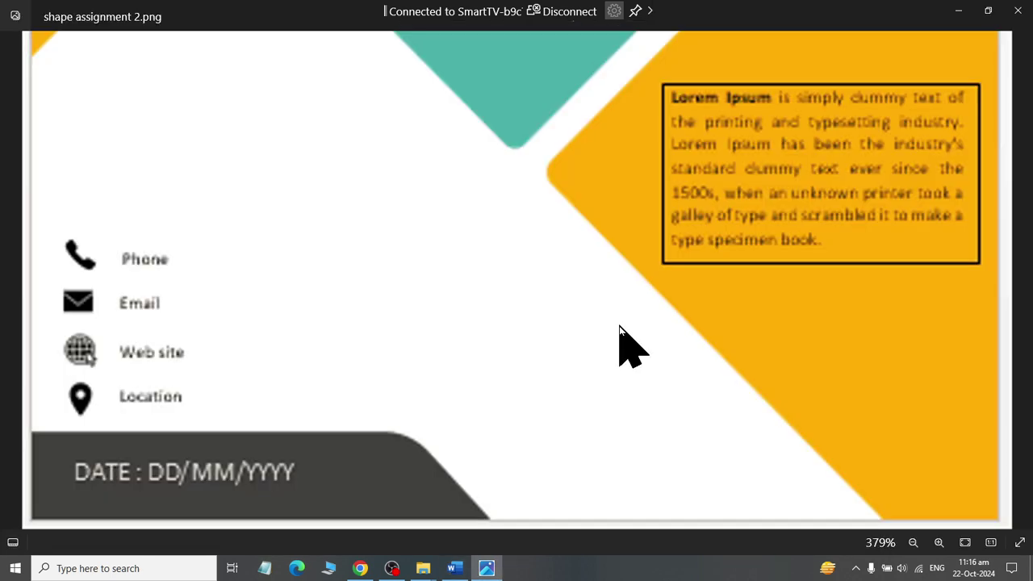
key(alt+Tab)
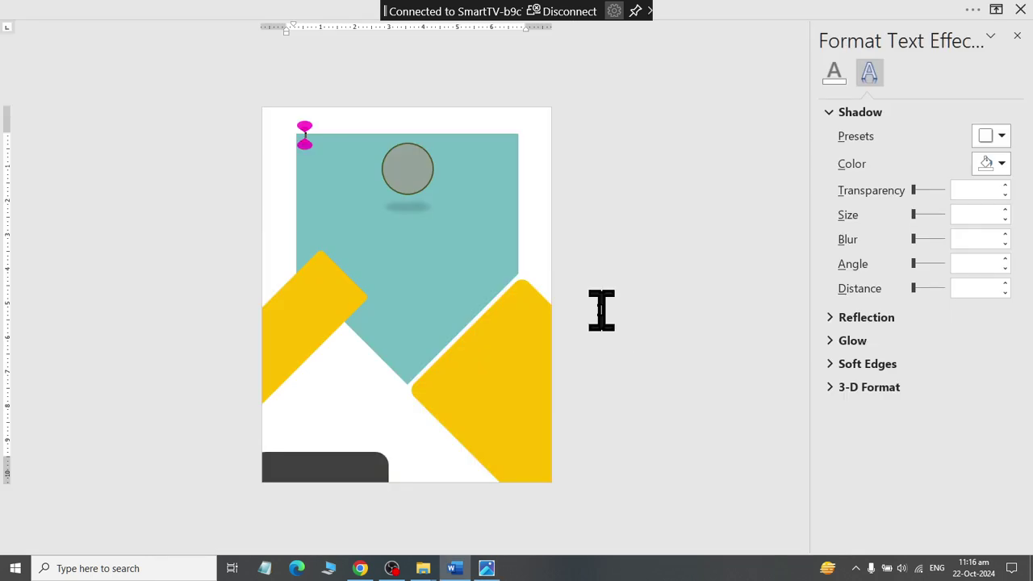
key(alt+Tab)
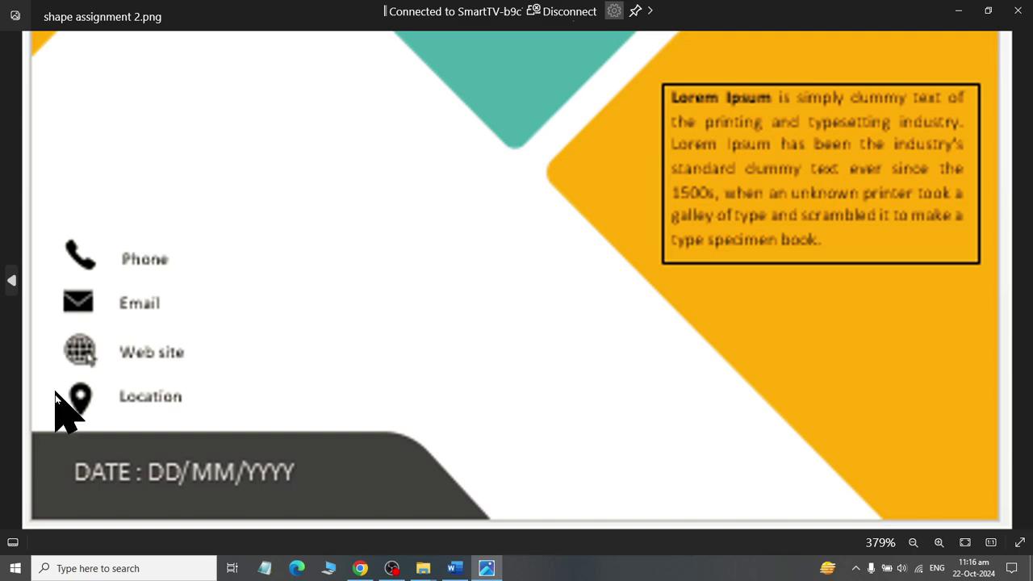
key(alt+Tab)
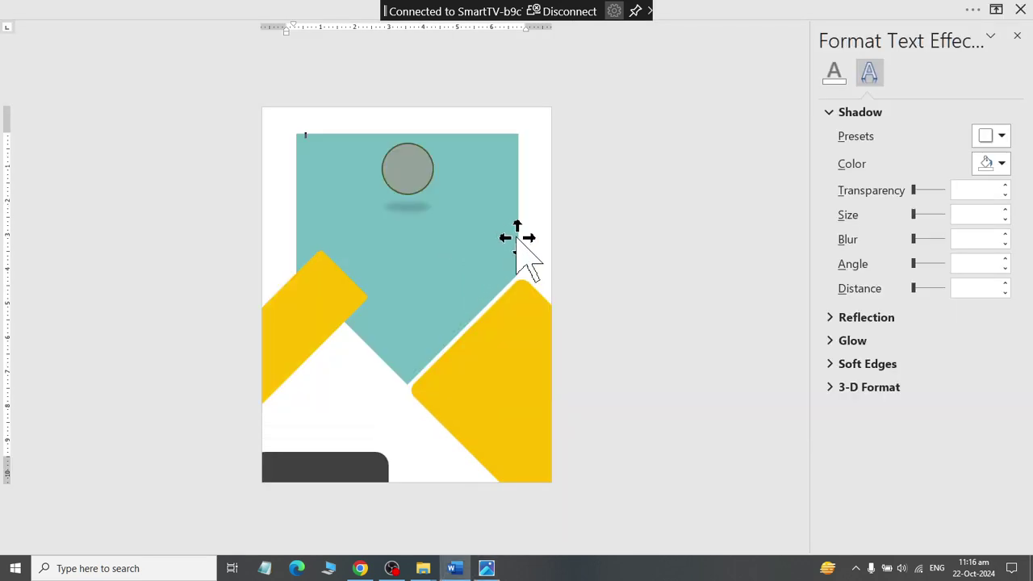
key(alt+Tab)
key(alt+Tab)
key(alt+Tab)
key(alt+Tab)
Insert plain WordArt reading 'LOGO'.
scroll(405, 129, up, 5)
scroll(404, 138, up, 1)
scroll(410, 134, up, 2)
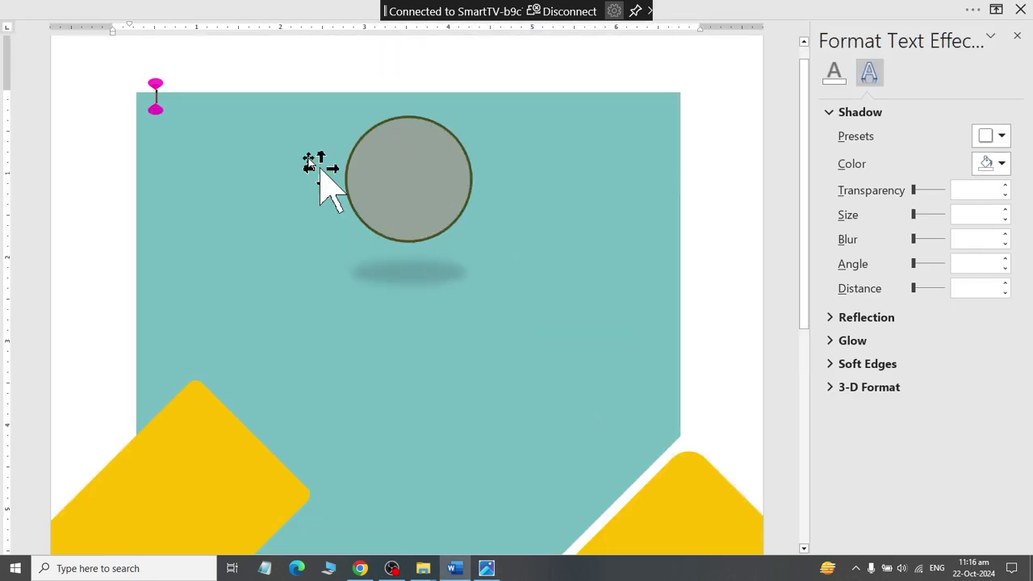
click(193, 7)
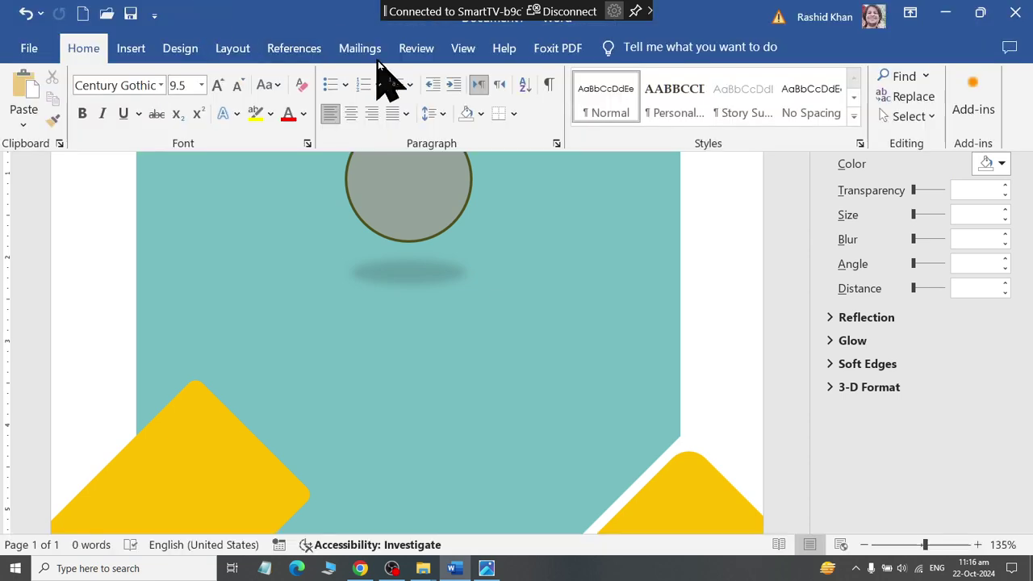
click(132, 50)
click(791, 96)
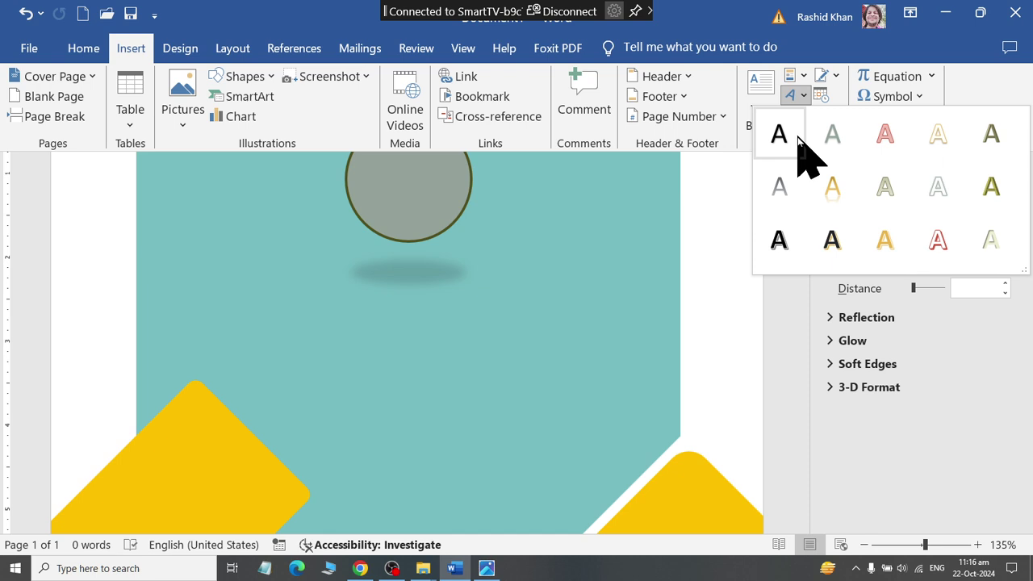
click(779, 136)
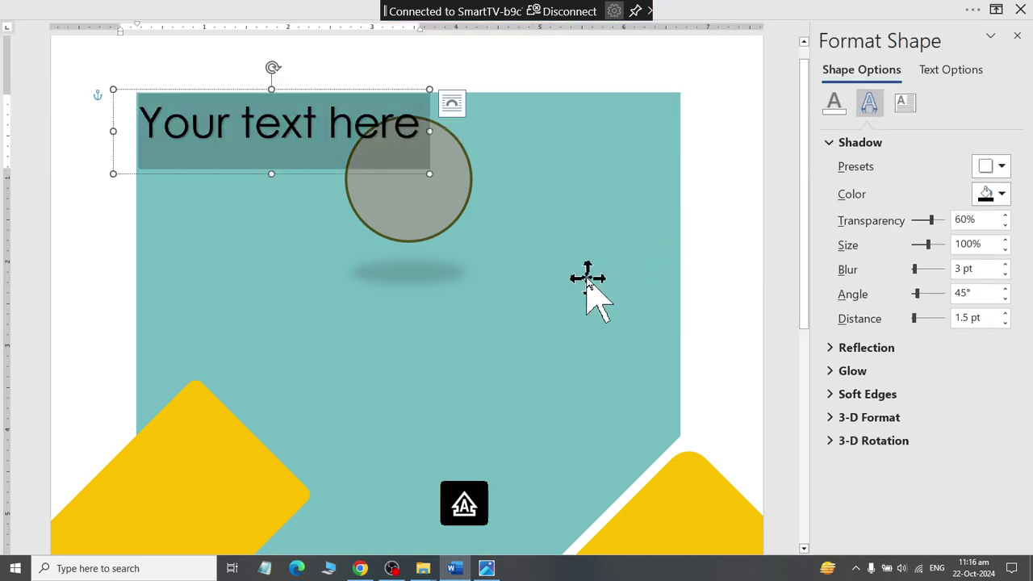
text(LOGO)
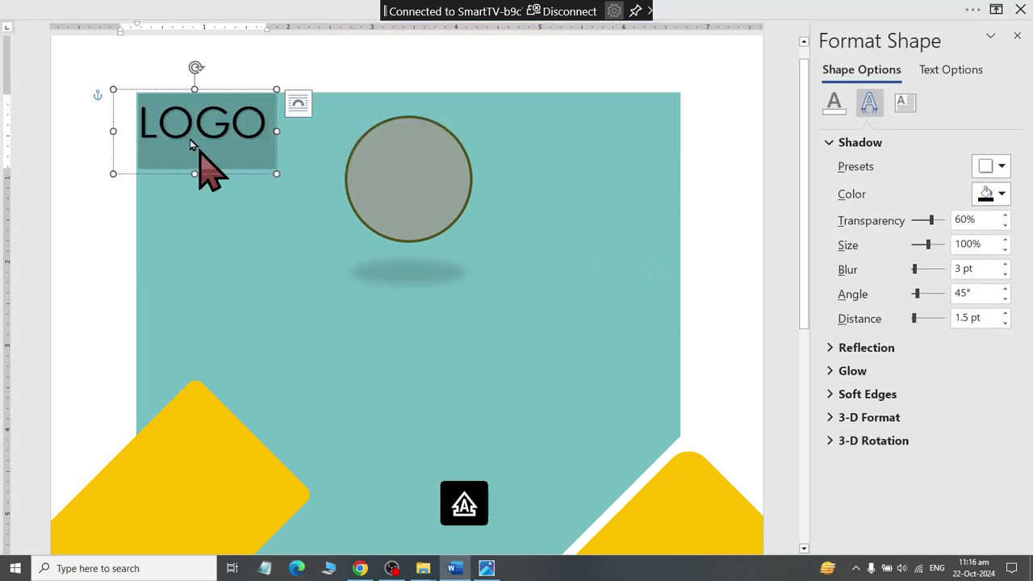
Make the LOGO text 24 pt and white, positioned on the grey circle.
click(92, 12)
click(87, 49)
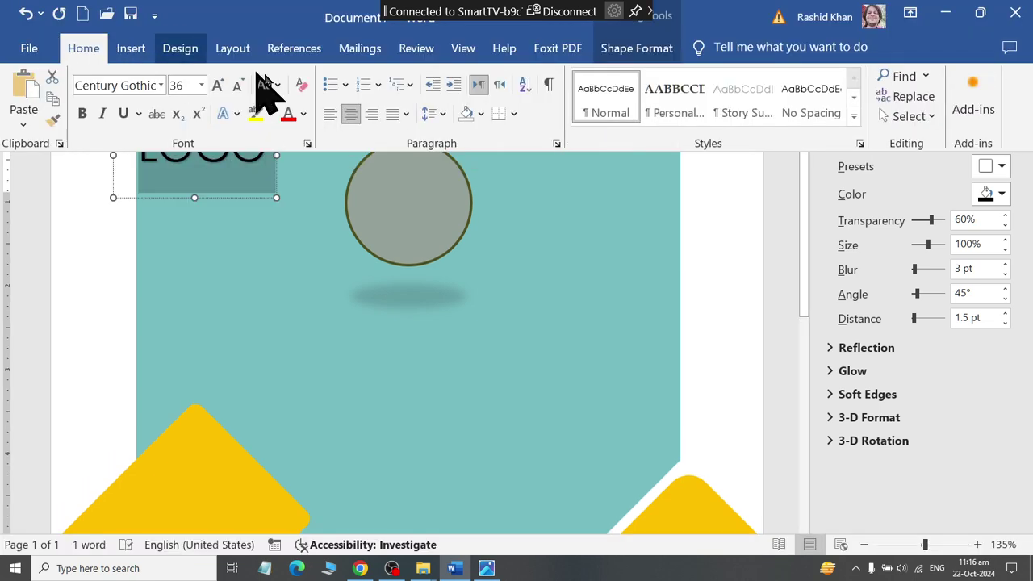
click(237, 85)
click(237, 85)
click(208, 176)
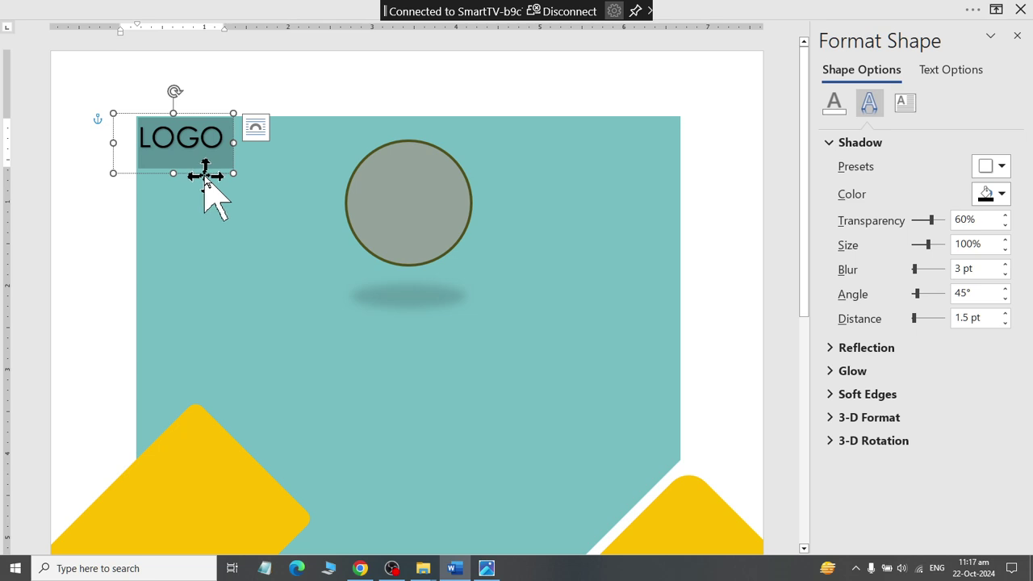
drag(206, 176, 431, 241)
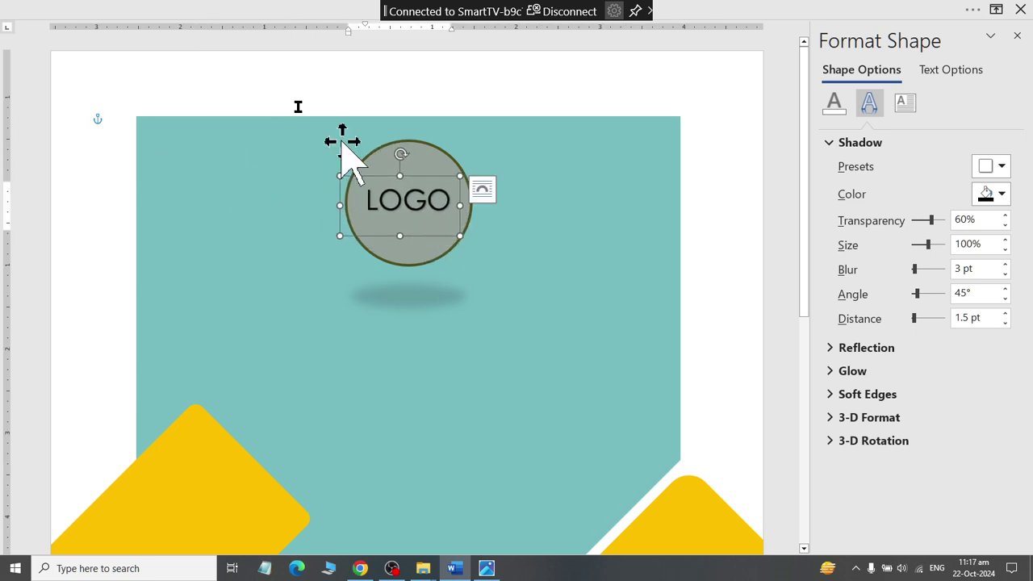
click(668, 11)
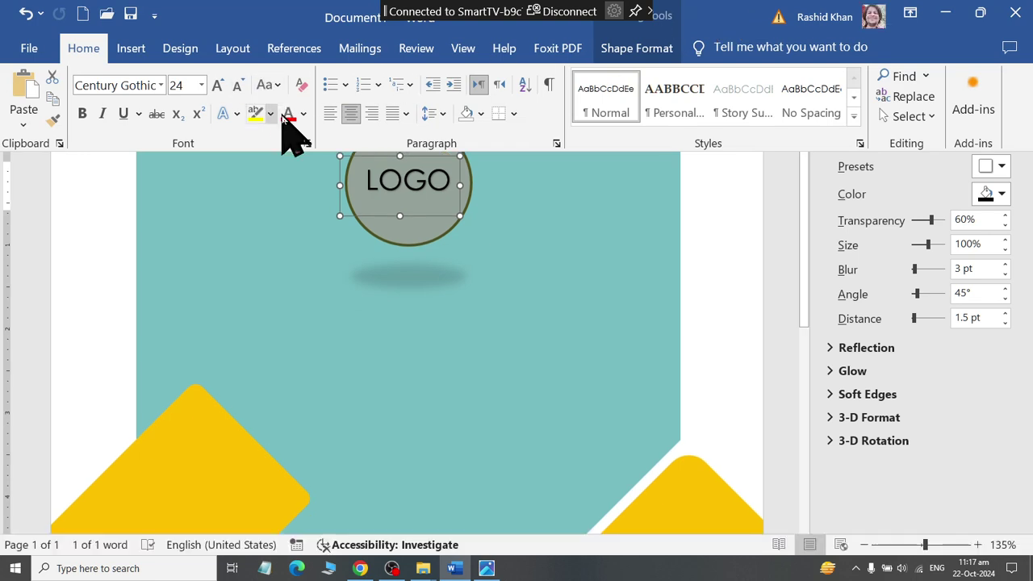
click(303, 114)
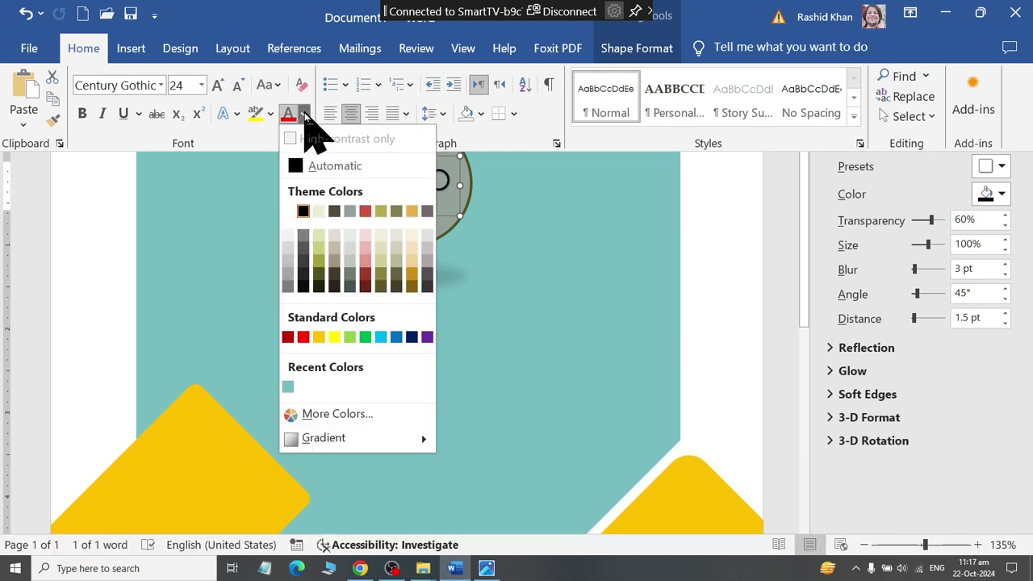
click(289, 212)
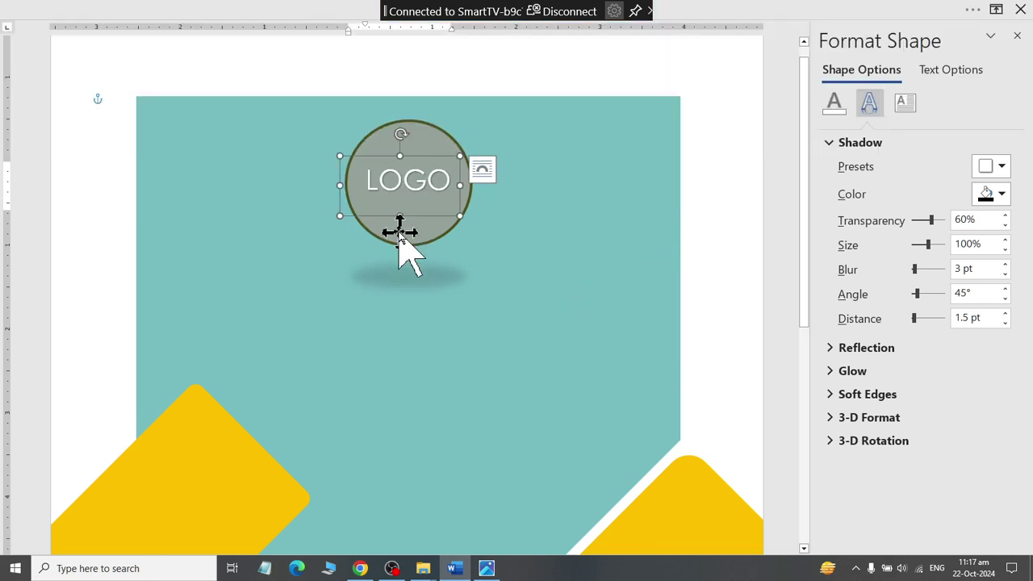
Select the LOGO text and circle together and group them into one object.
click(399, 234)
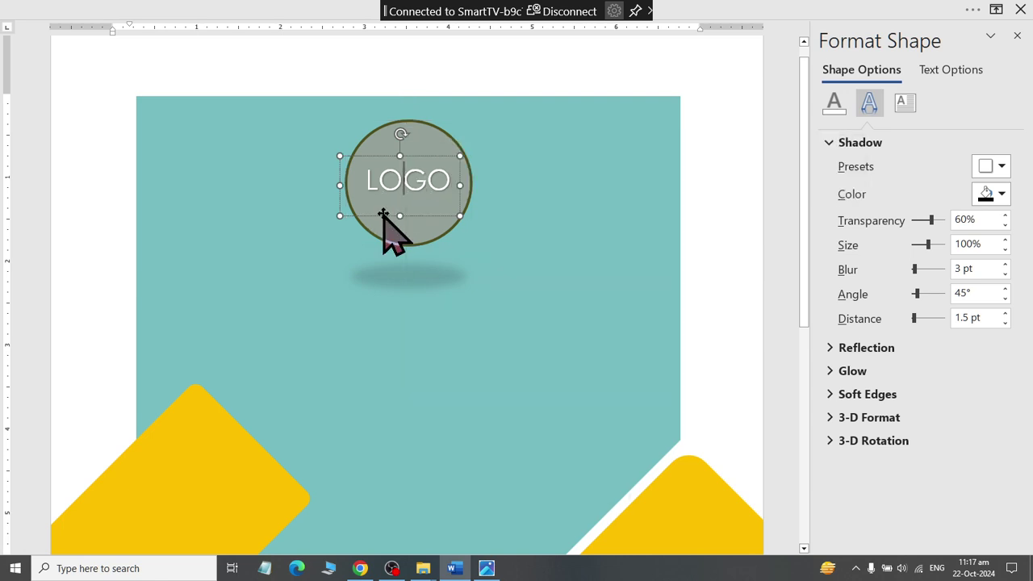
right_click(398, 236)
click(379, 234)
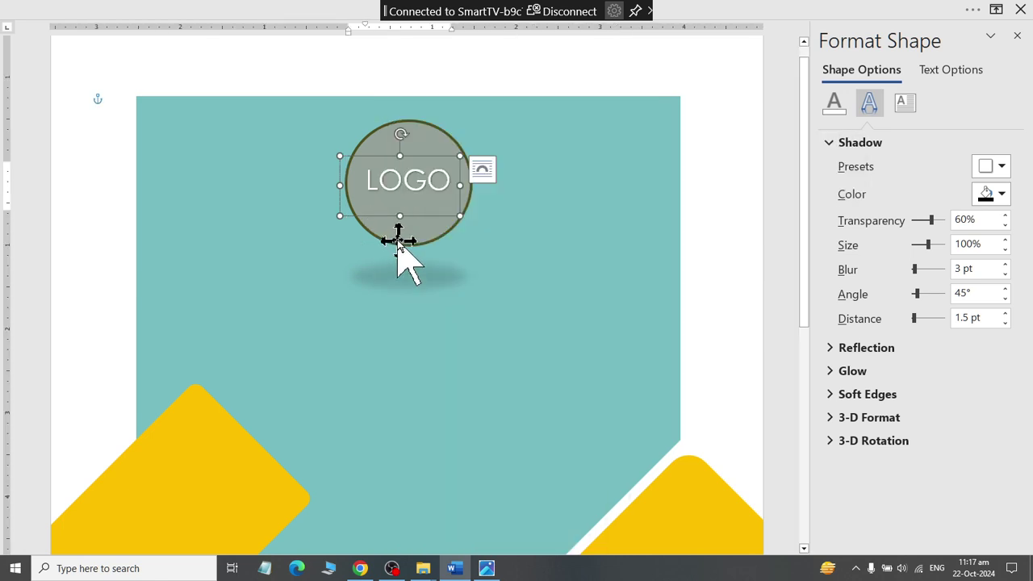
click(395, 190)
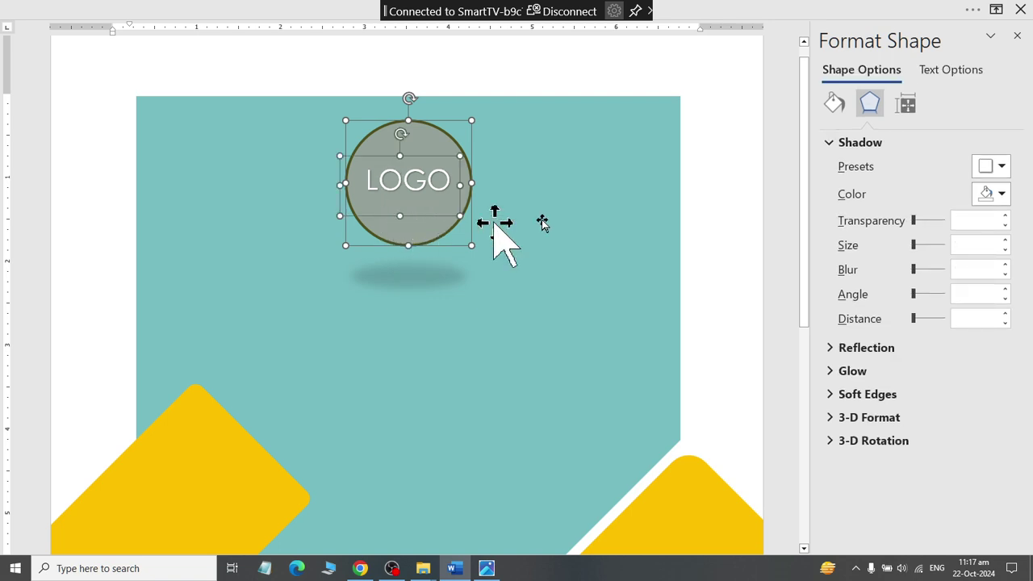
click(750, 20)
click(660, 50)
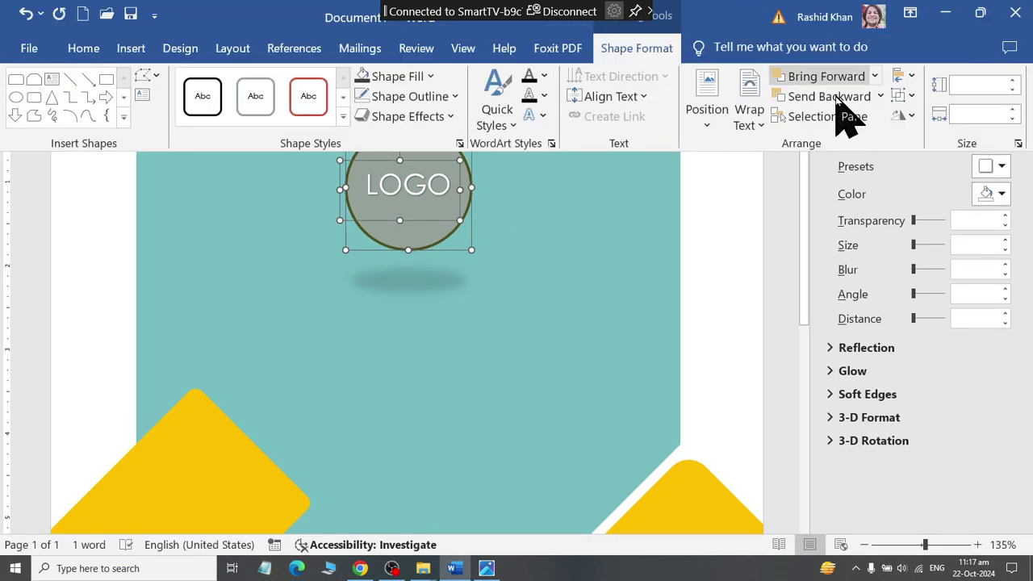
click(897, 98)
click(924, 115)
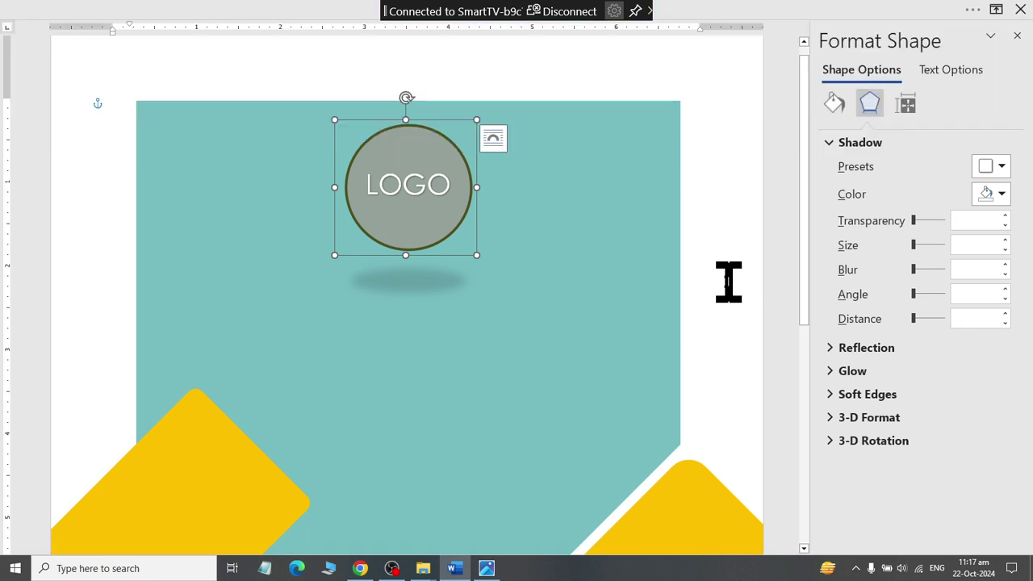
scroll(676, 286, down, 2)
scroll(664, 277, down, 3)
click(548, 399)
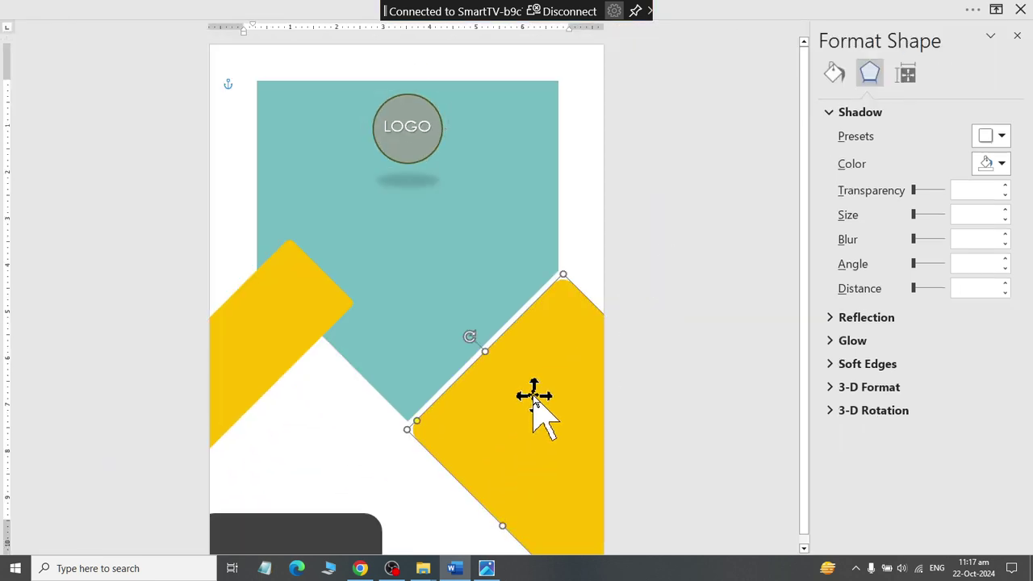
click(505, 141)
Insert a Simple Text Box with placeholder quote and place it on the lower-right yellow shape.
click(159, 11)
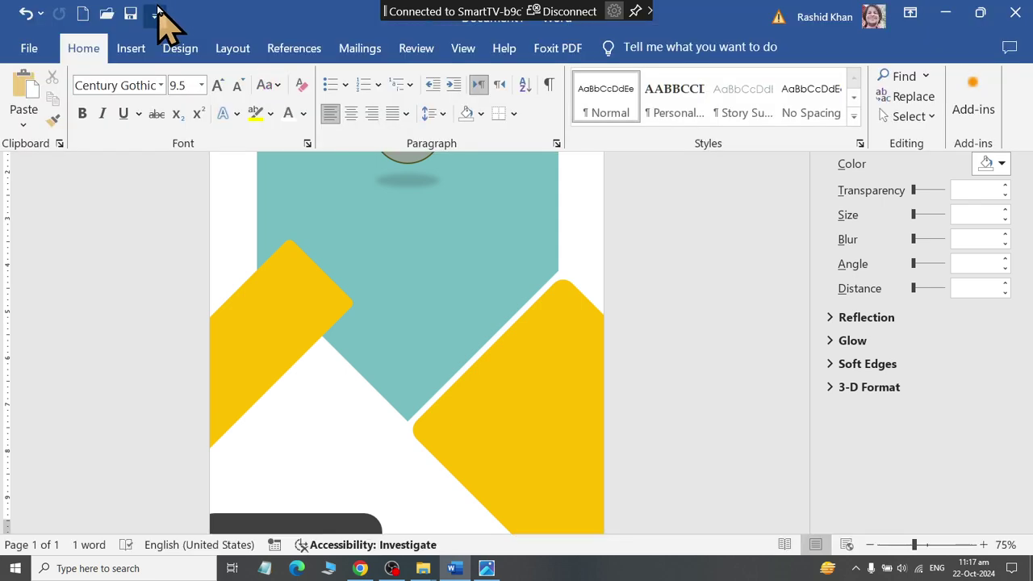
click(133, 49)
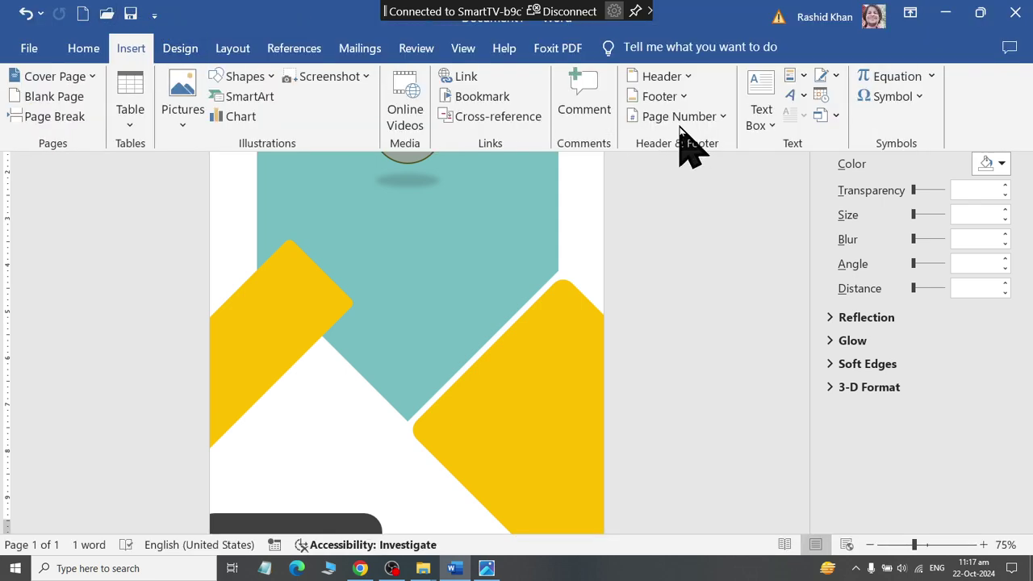
click(756, 113)
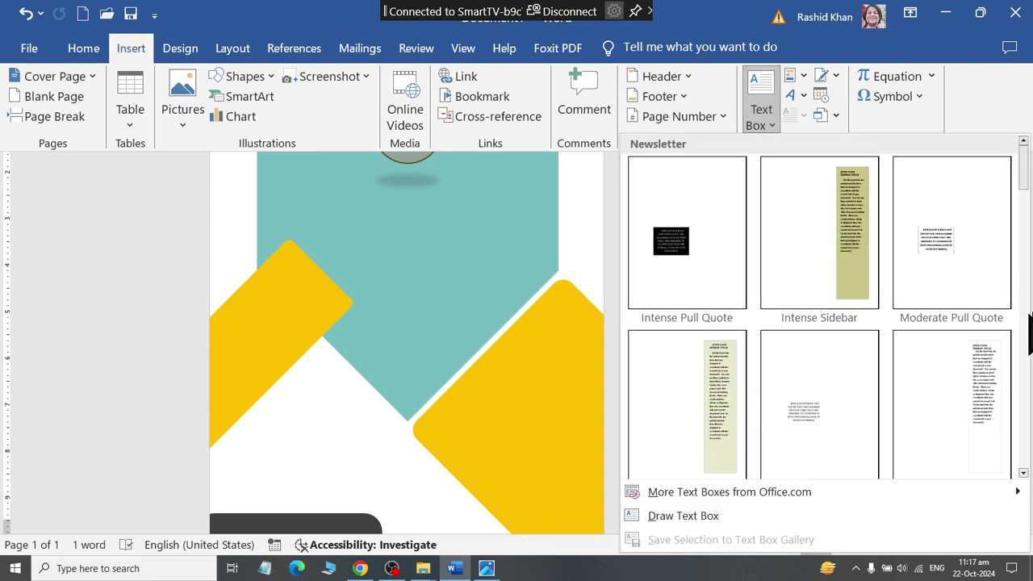
drag(1026, 187, 1020, 218)
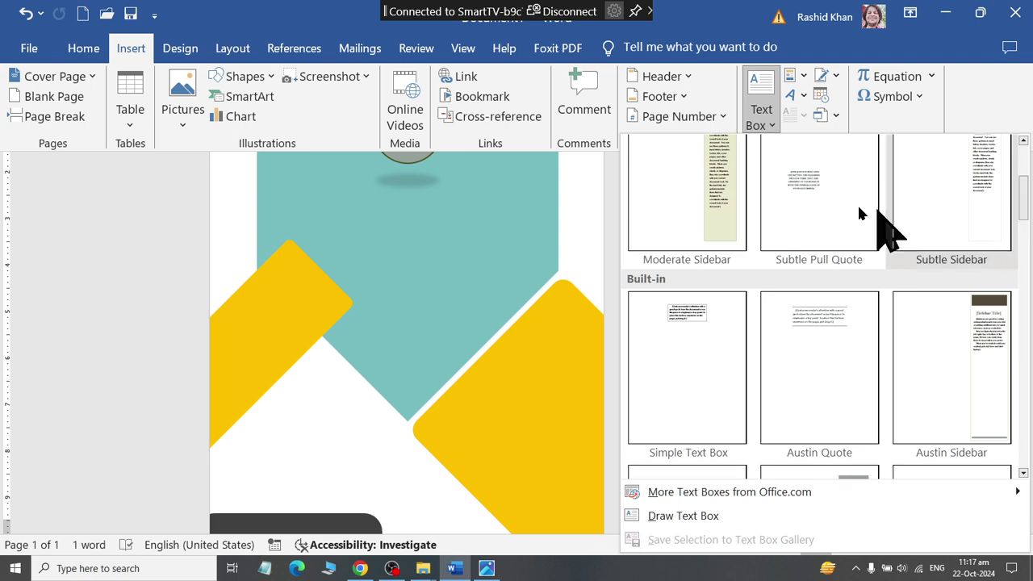
click(699, 342)
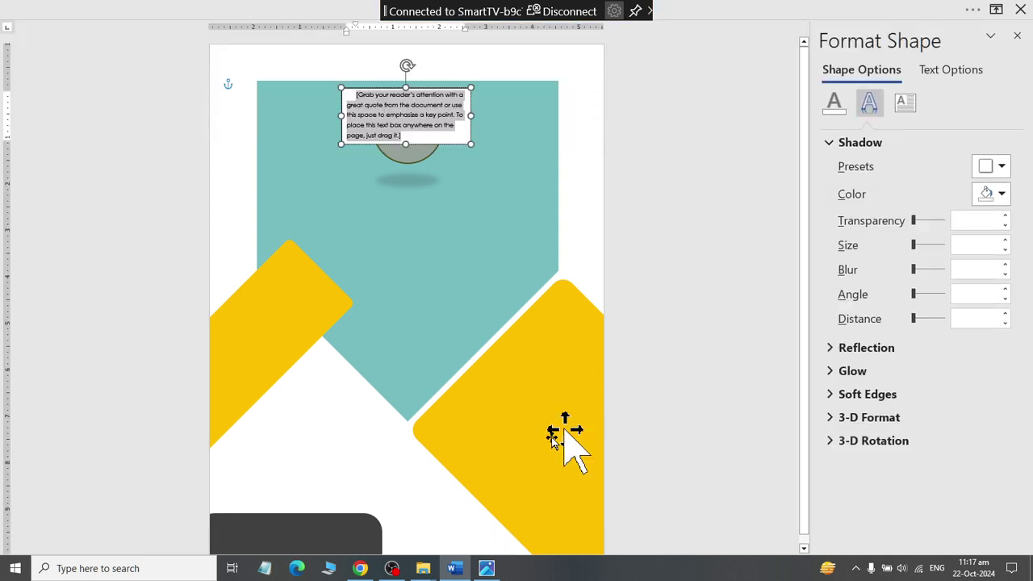
mouse_move(426, 145)
mouse_down()
mouse_move(484, 207)
mouse_move(558, 429)
mouse_move(561, 472)
mouse_up()
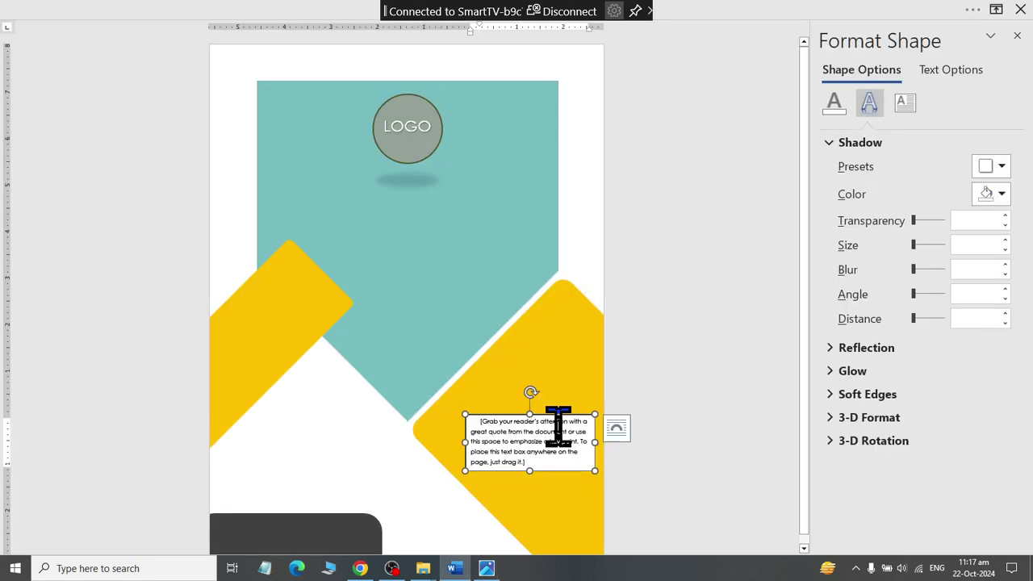
click(691, 409)
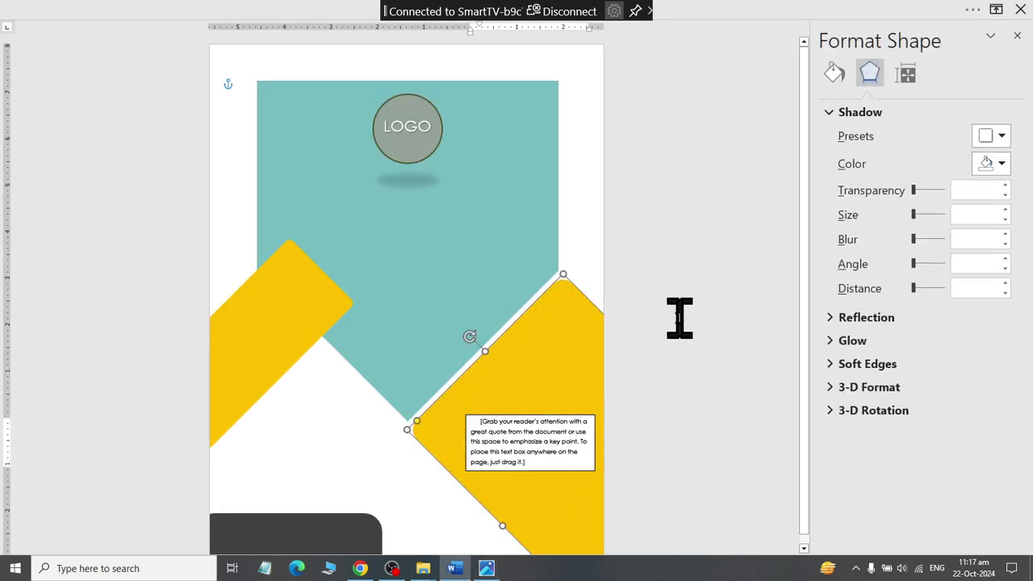
After checking the reference design, drag the quote text box's top edge up to make it taller.
key(alt+Tab)
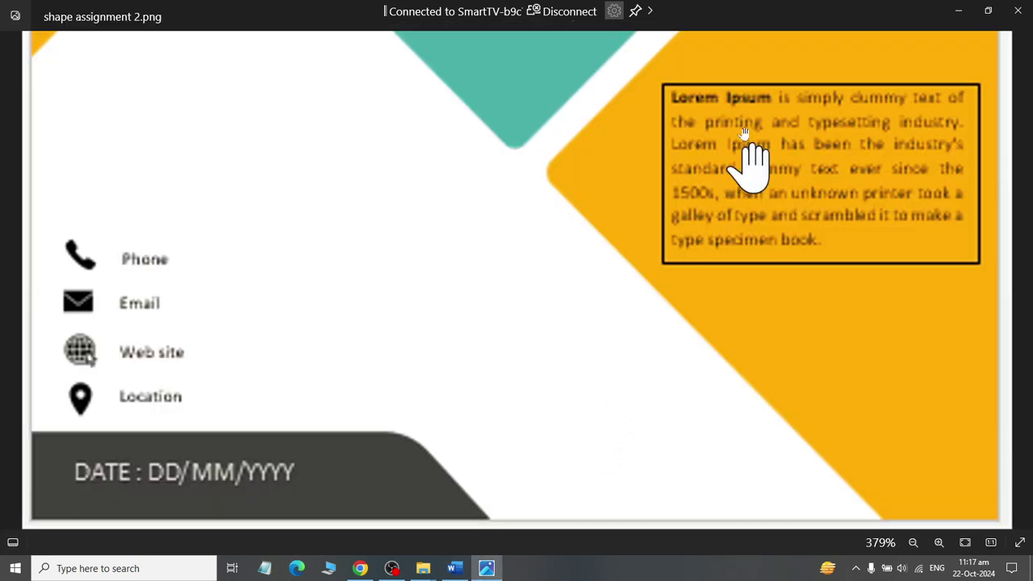
key(alt+Tab)
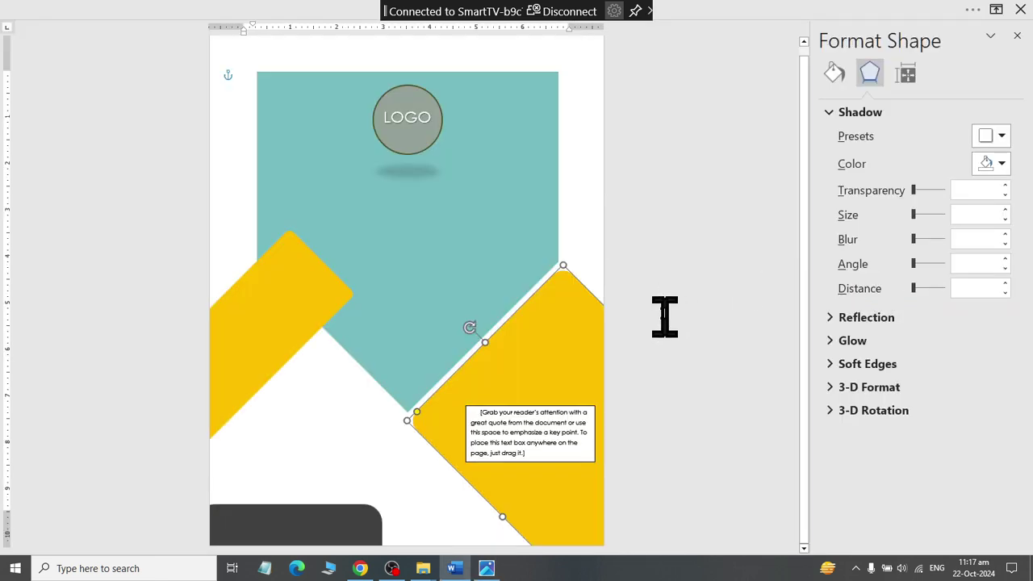
key(alt+Tab)
key(alt+Tab)
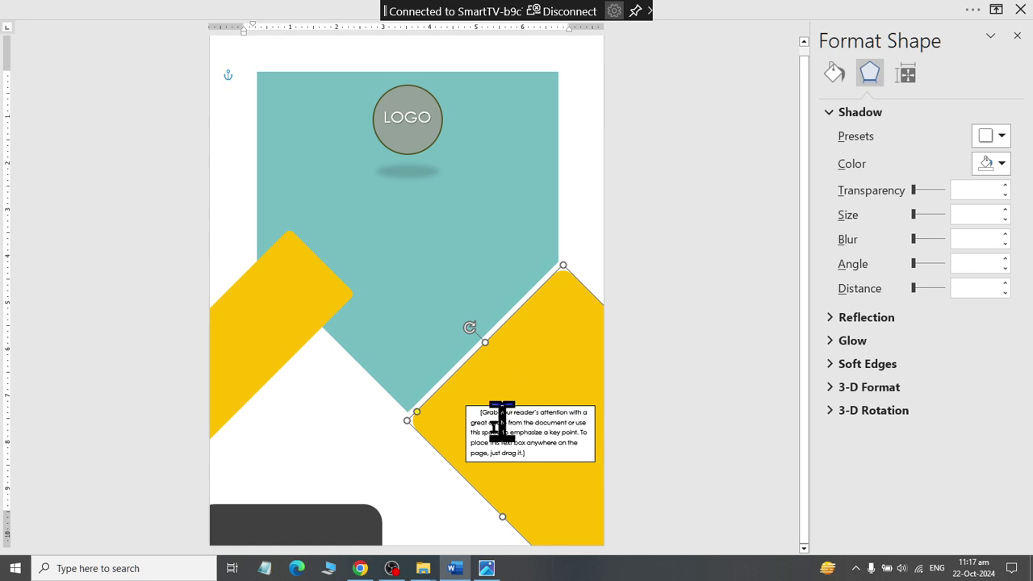
triple_click(494, 420)
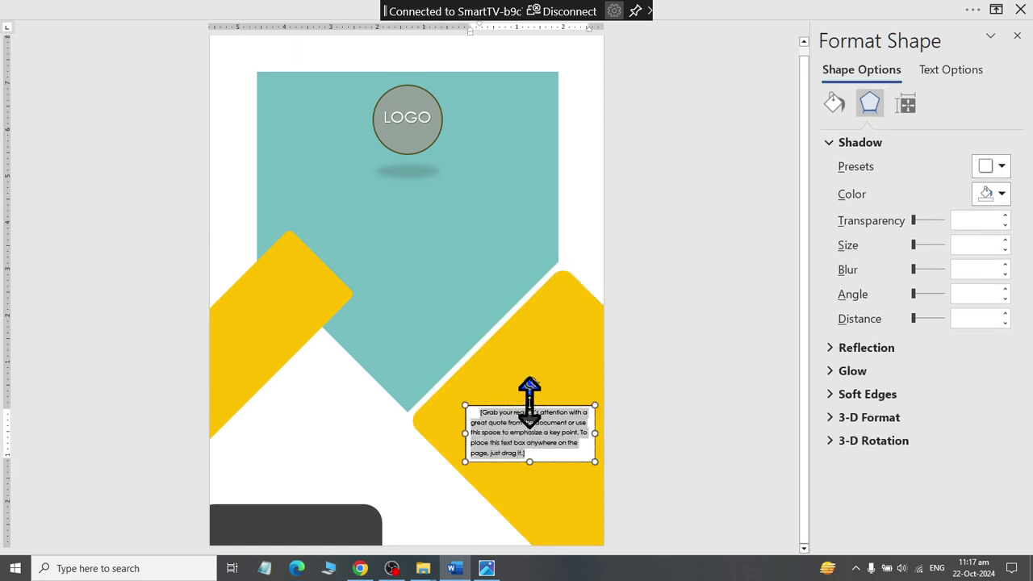
drag(529, 405, 530, 392)
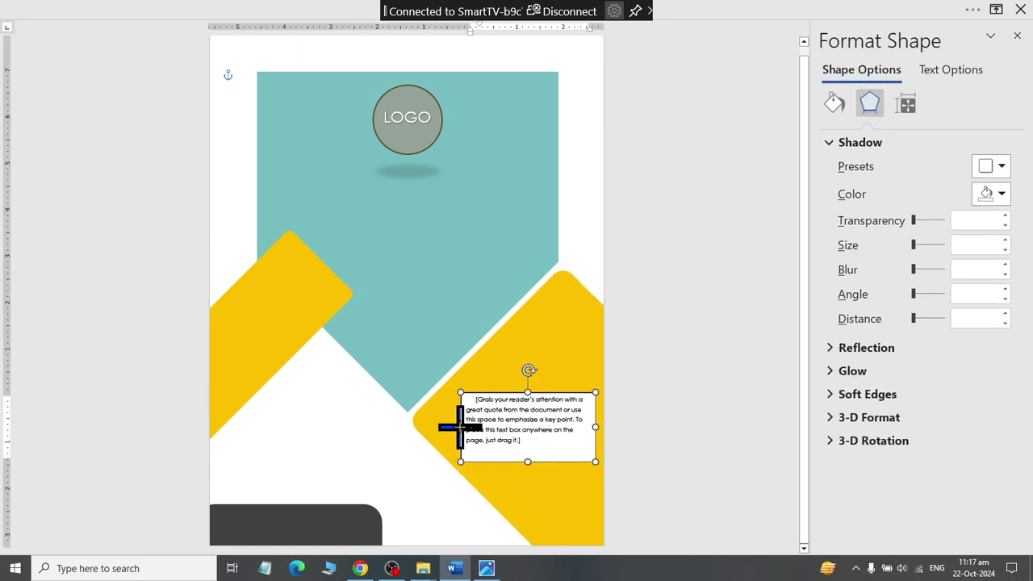
click(694, 407)
Set the quote text box's Shape Fill to No Fill so the yellow shows through.
key(alt+Tab)
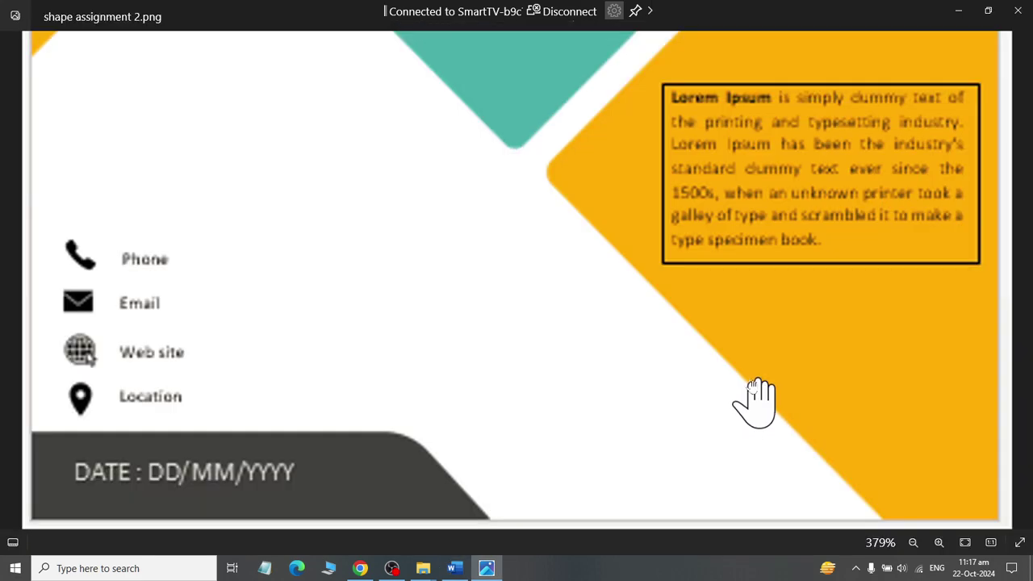
key(alt+Tab)
click(512, 397)
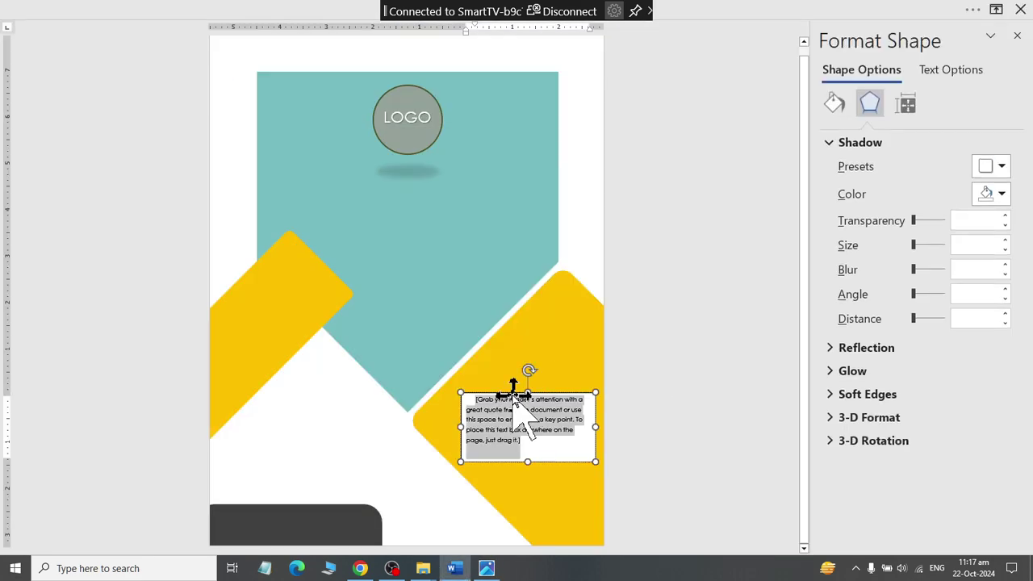
click(701, 11)
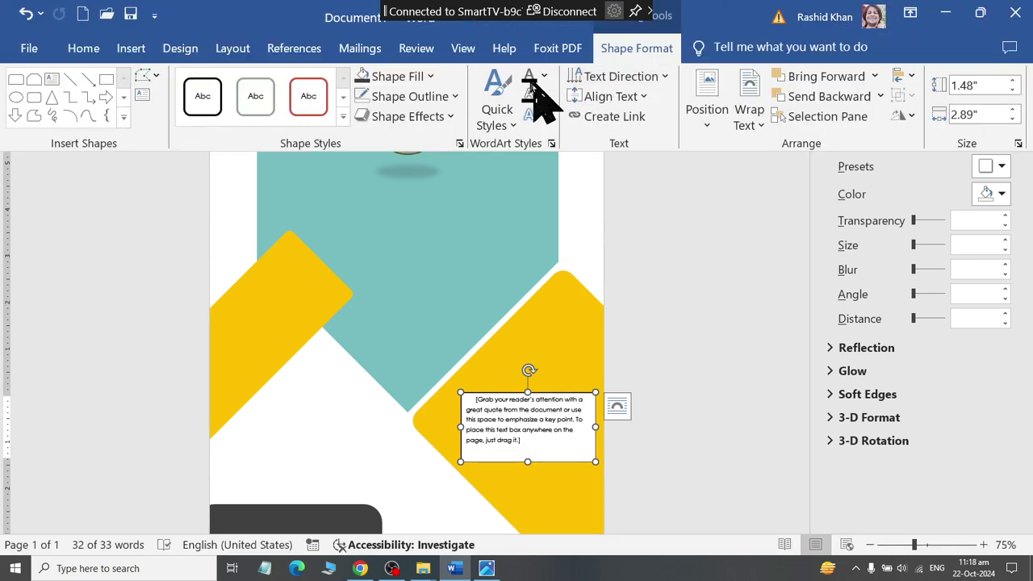
click(391, 76)
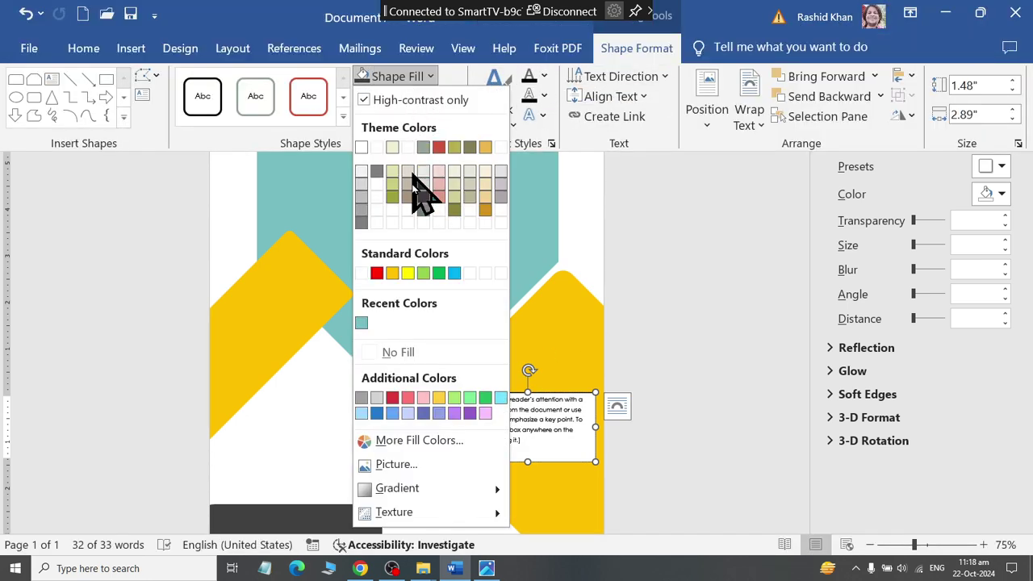
click(400, 353)
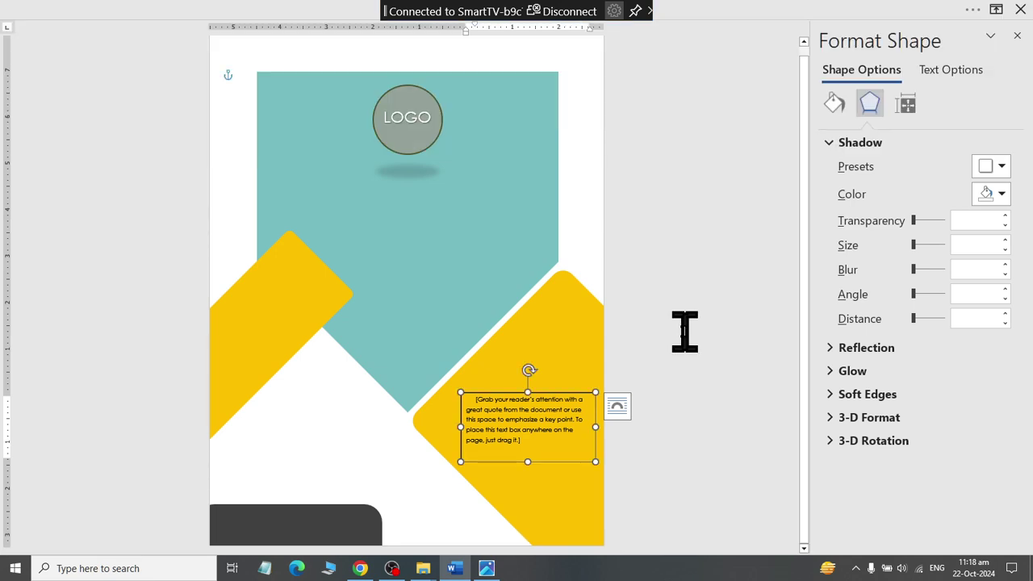
key(alt+Tab)
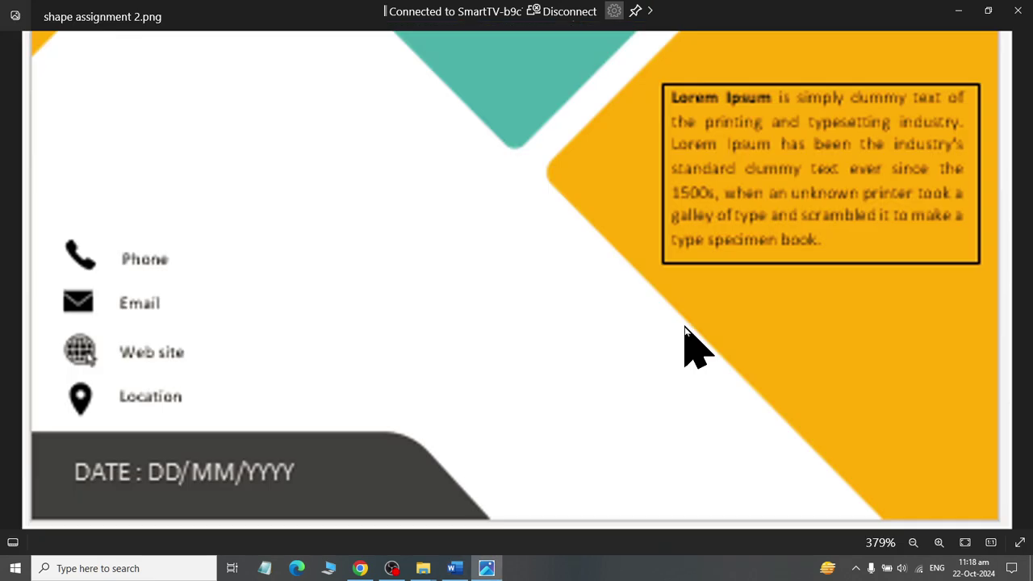
scroll(166, 315, down, 2)
scroll(150, 266, up, 2)
scroll(233, 282, down, 3)
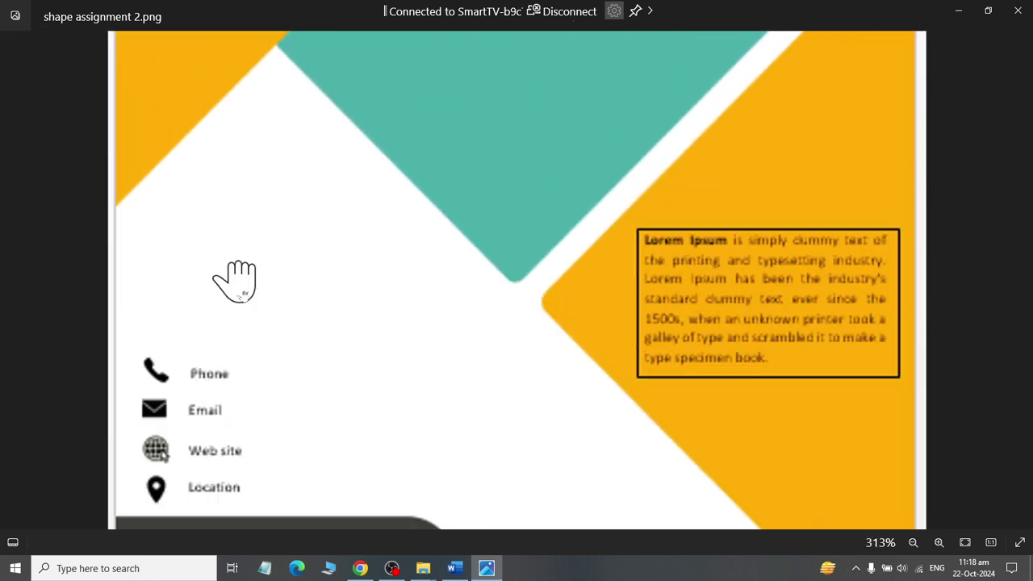
scroll(240, 300, up, 5)
scroll(240, 301, up, 1)
scroll(364, 173, down, 3)
scroll(242, 414, down, 3)
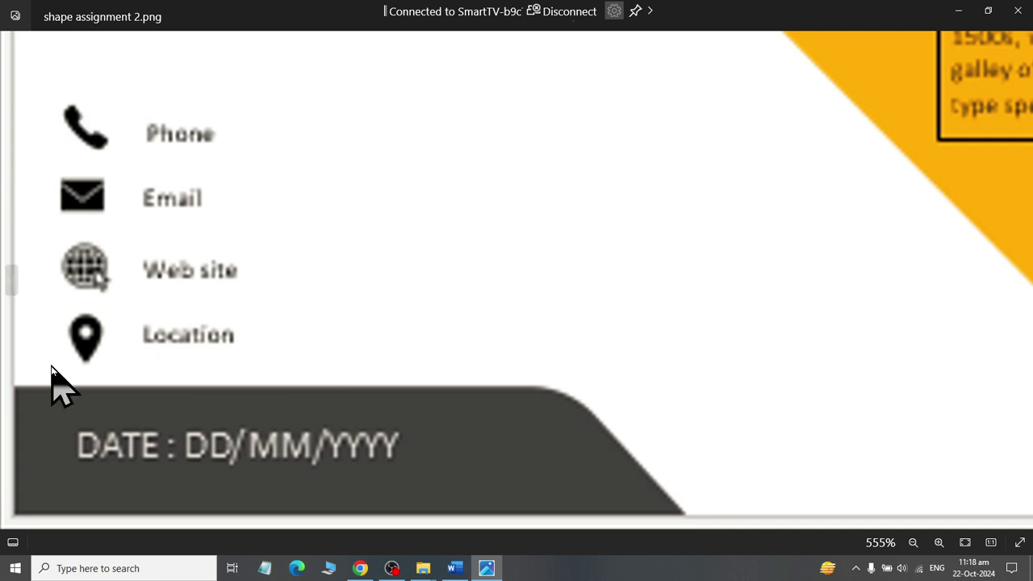
key(alt+Tab)
click(644, 130)
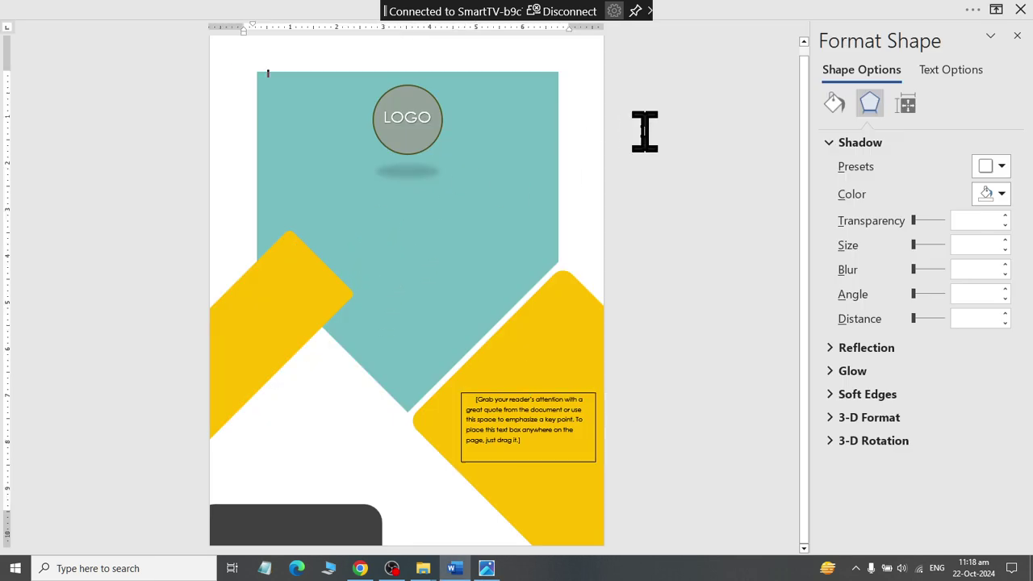
Close the Format Text Effects pane and open Insert > Symbol > More Symbols.
click(1017, 35)
click(738, 10)
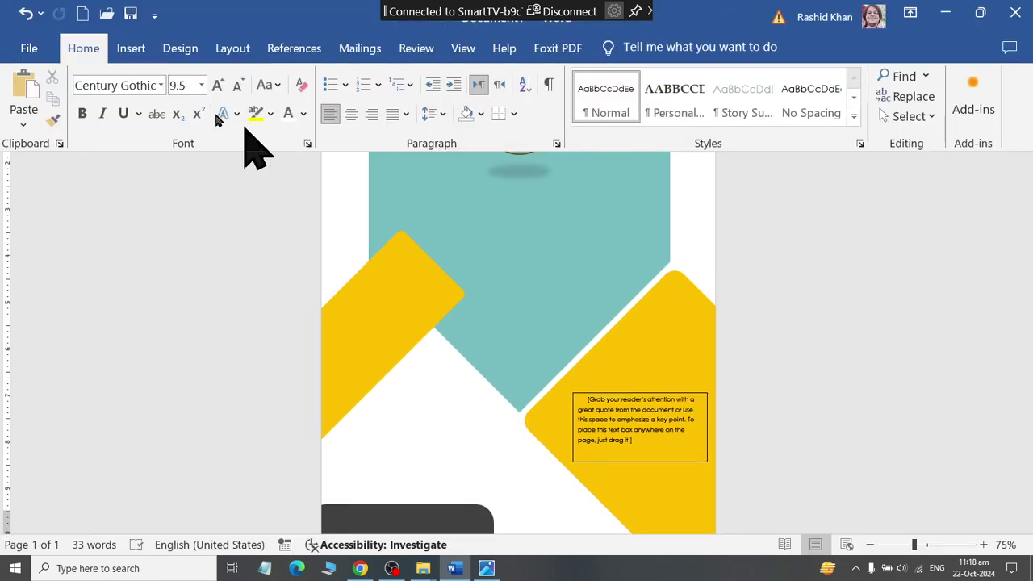
click(127, 49)
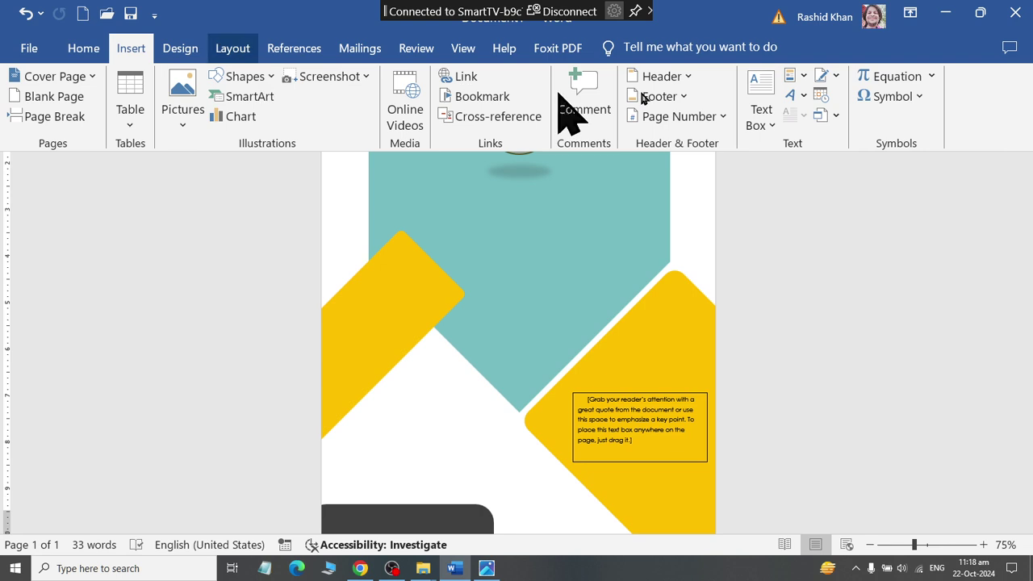
click(924, 96)
click(919, 231)
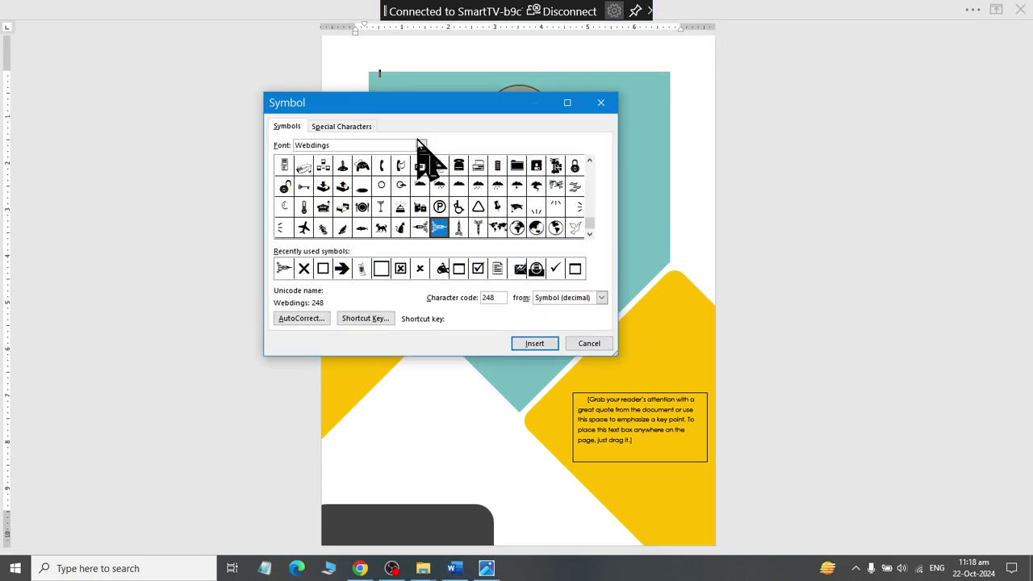
Browse the Webdings symbols, then cancel the Symbol dialog without inserting anything.
scroll(611, 192, up, 3)
scroll(611, 192, up, 4)
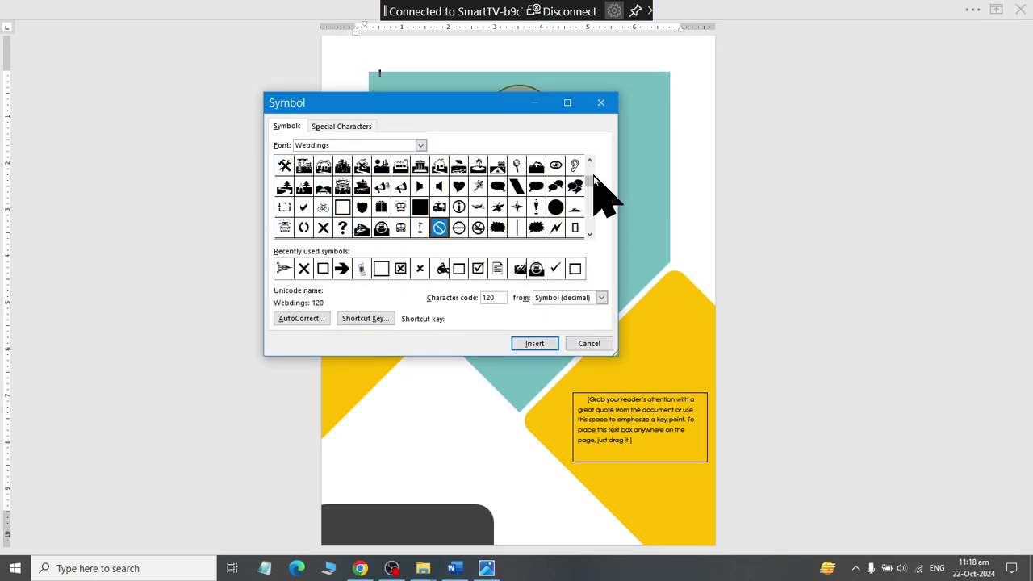
scroll(607, 194, up, 3)
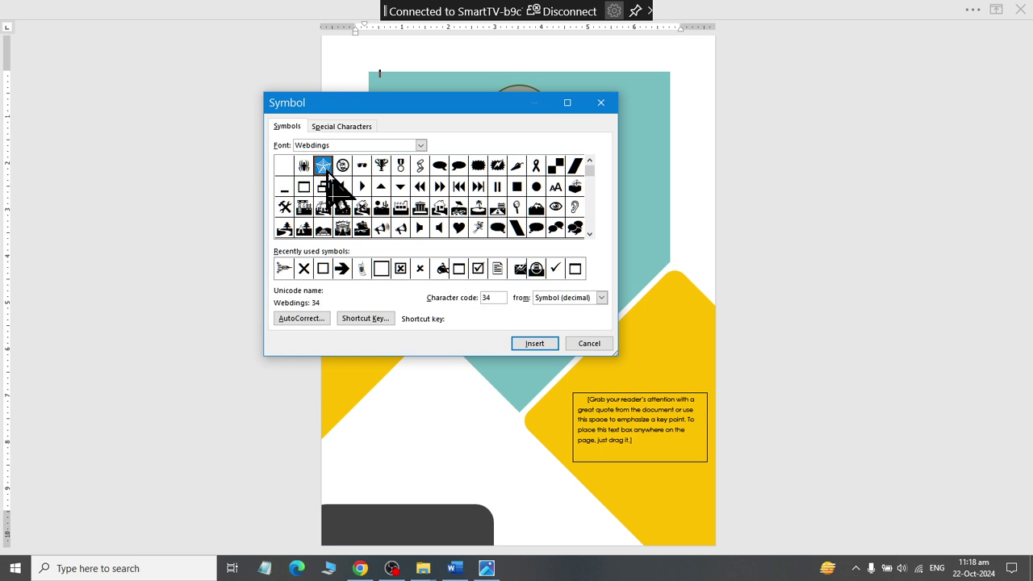
click(589, 234)
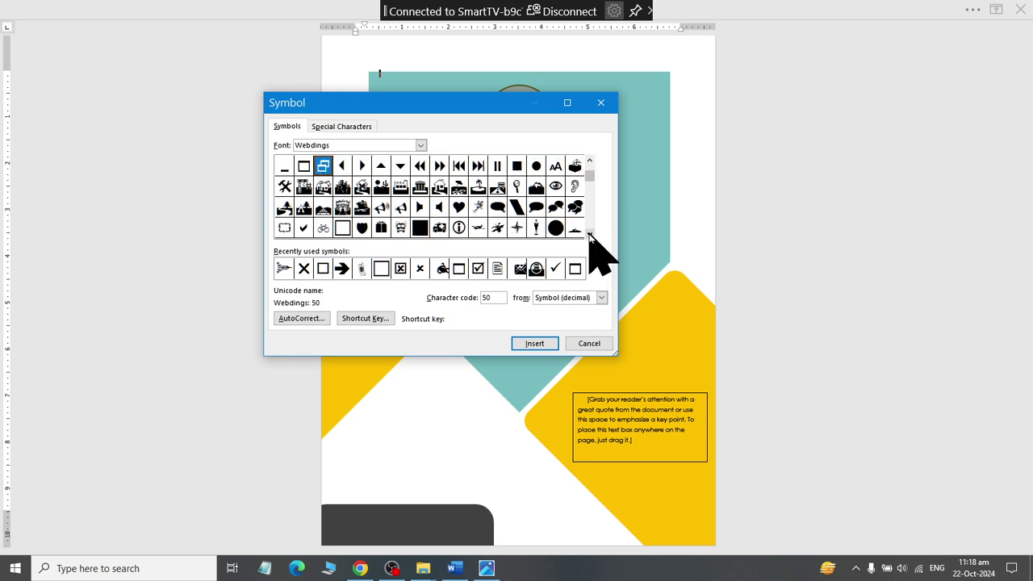
click(590, 234)
click(590, 234)
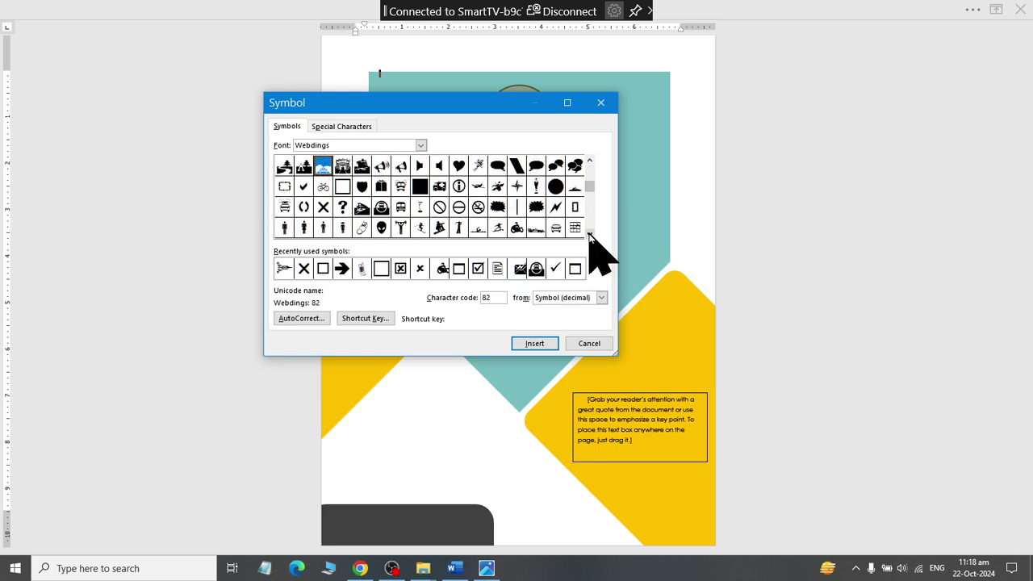
click(590, 234)
click(590, 234)
click(590, 234)
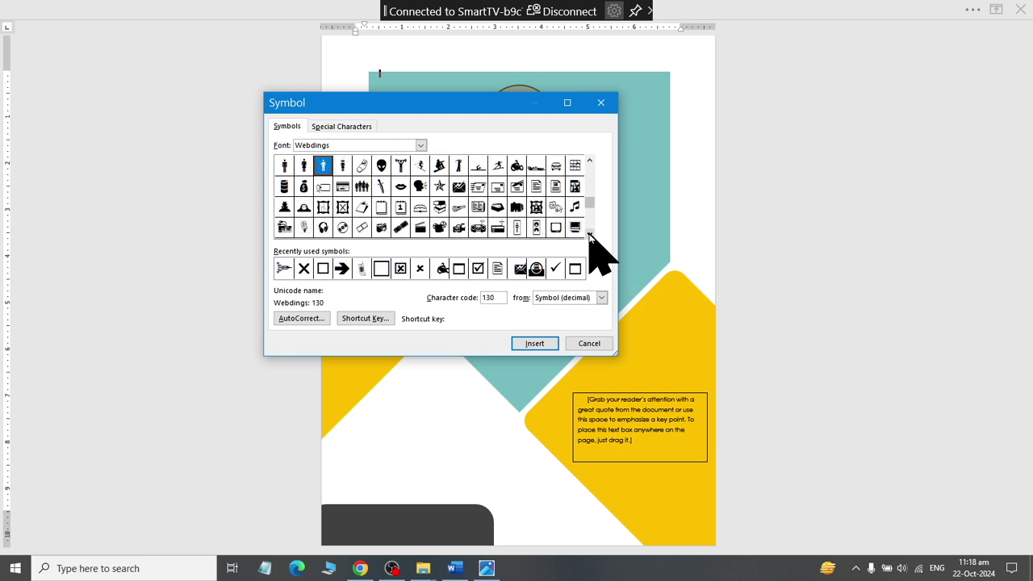
click(590, 234)
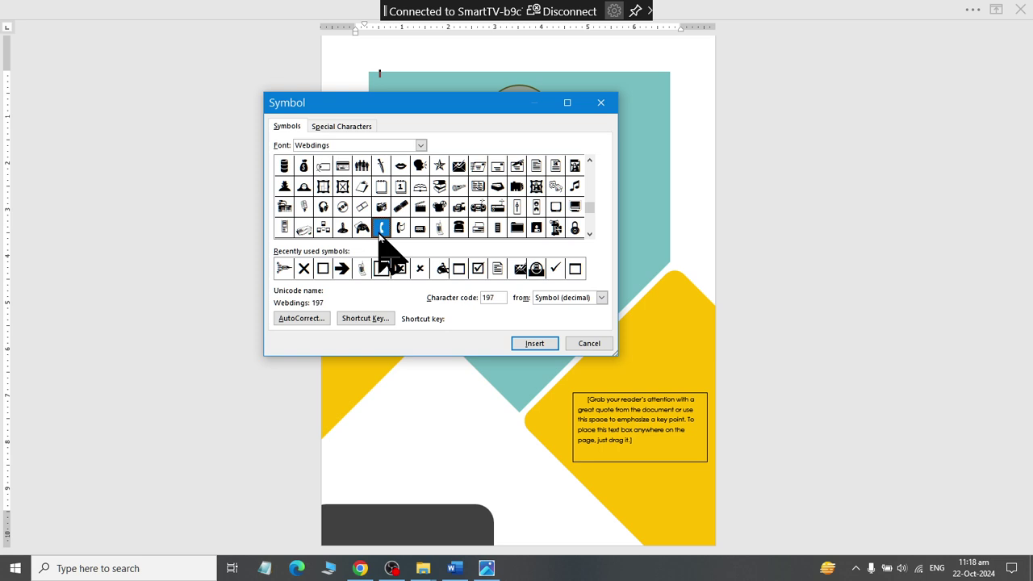
click(594, 233)
click(594, 233)
click(593, 233)
click(588, 344)
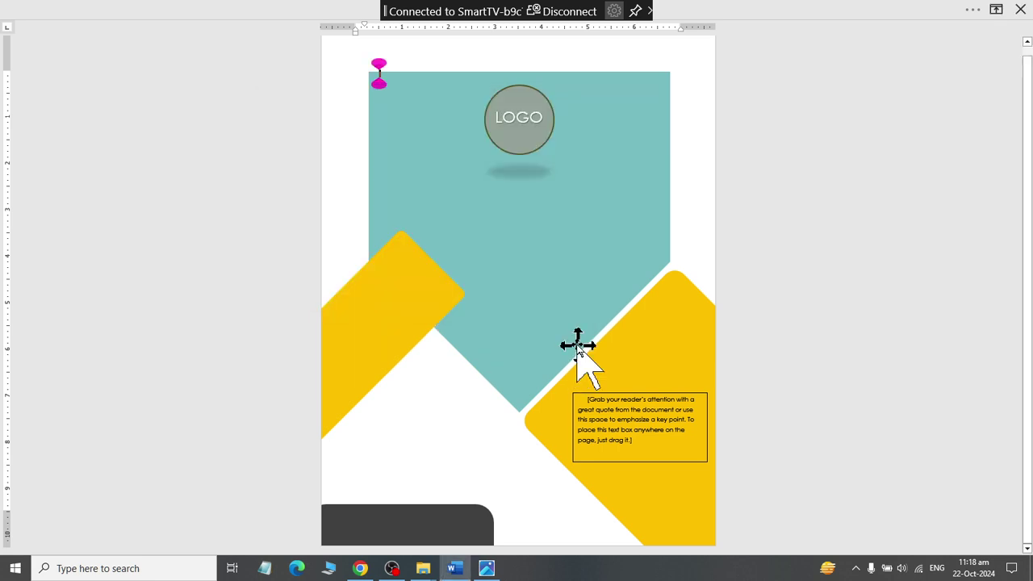
Bring up Chrome and load google.com in a new tab.
click(360, 568)
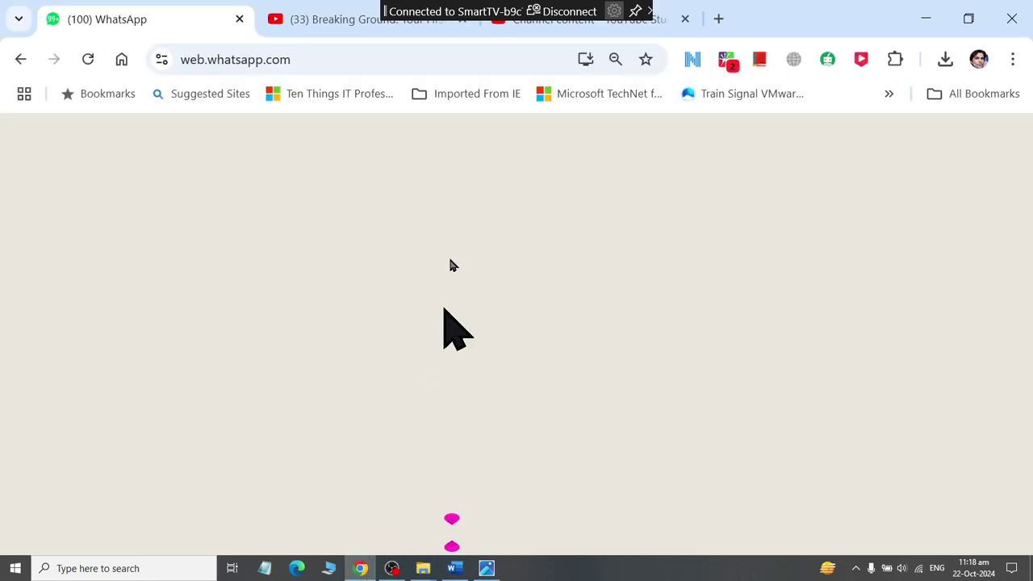
click(717, 18)
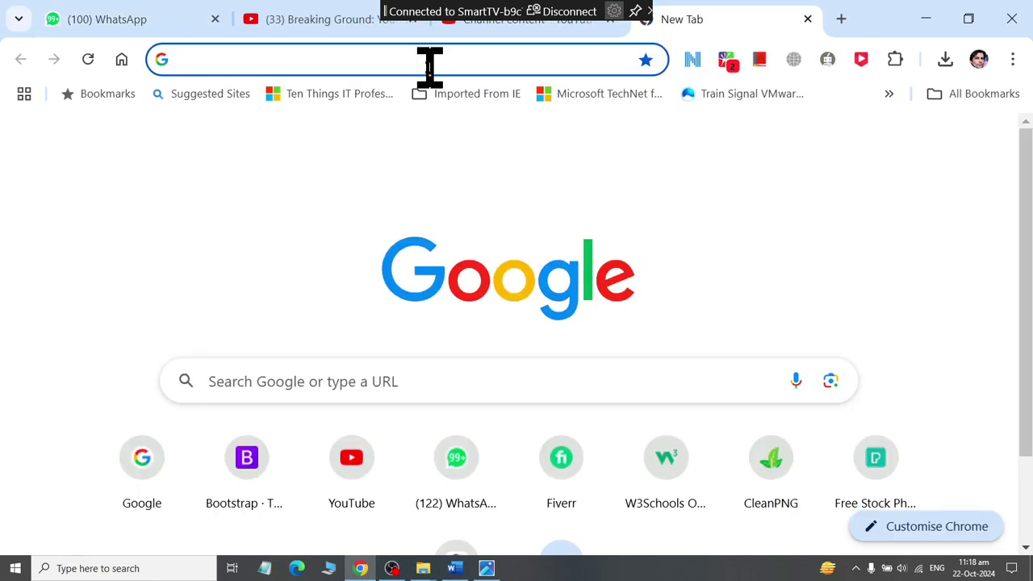
text(GOOGLE.CO)
key(Return)
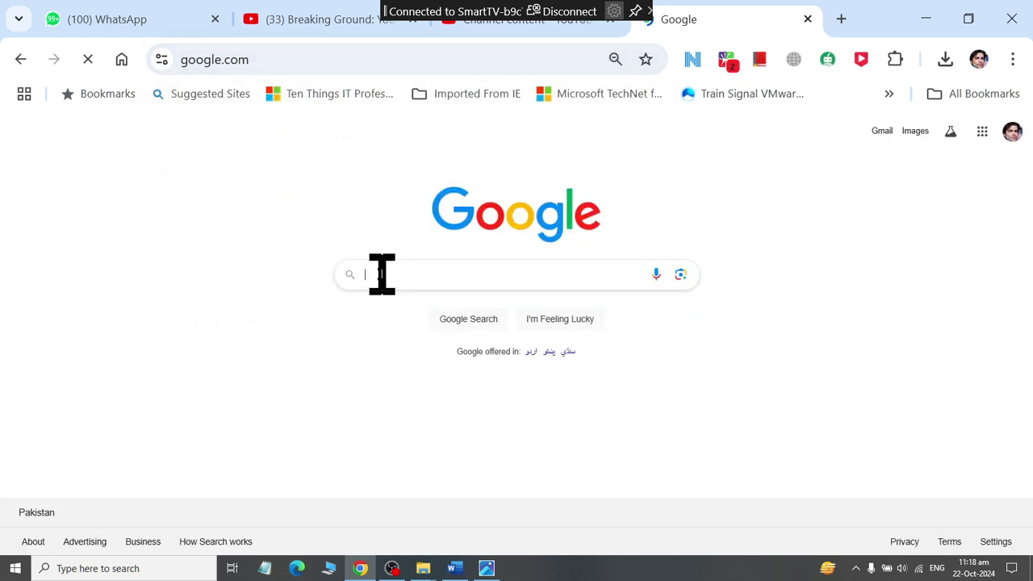
Start a 'CONTACT ICO' search, then clear it and dismiss the suggestions.
text(CONTACT IC)
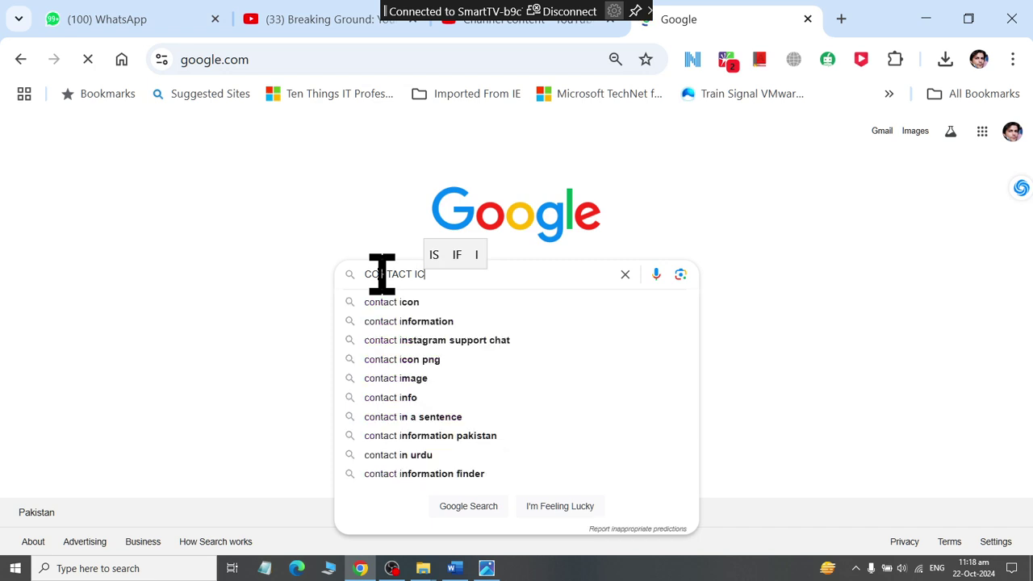
text(O)
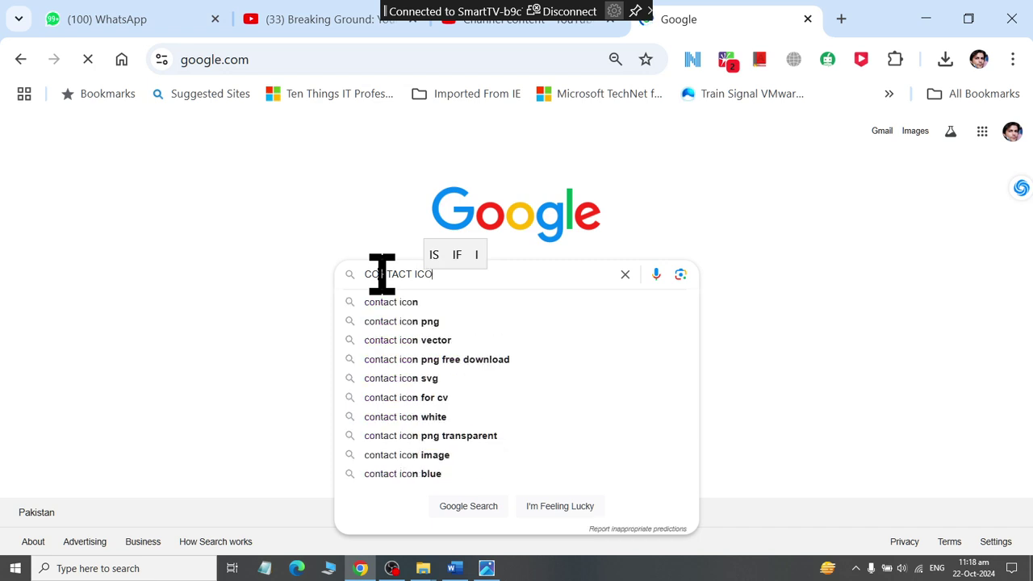
key(BackSpace)
key(BackSpace)
key(BackSpace)
key(BackSpace)
key(BackSpace)
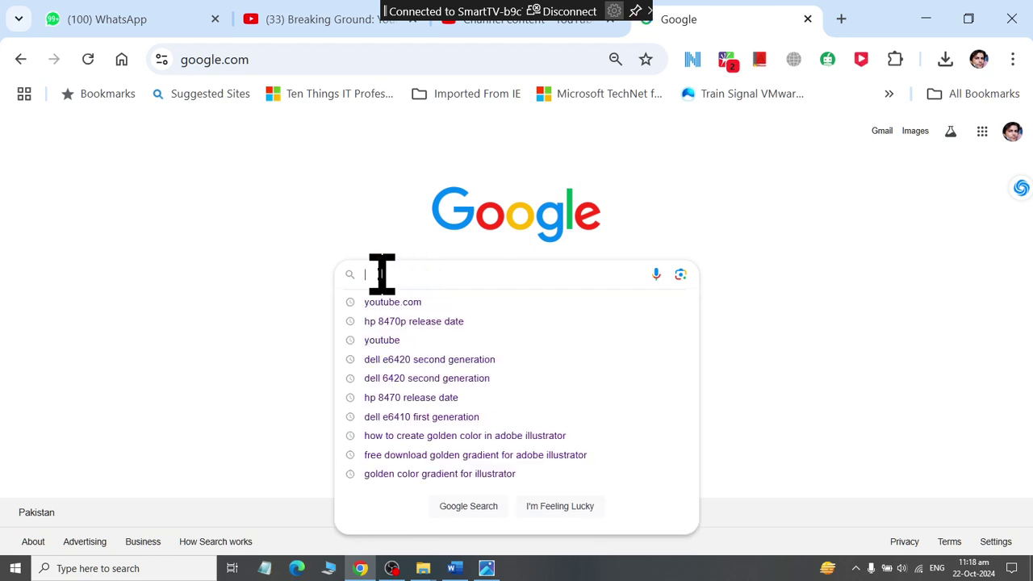
click(437, 246)
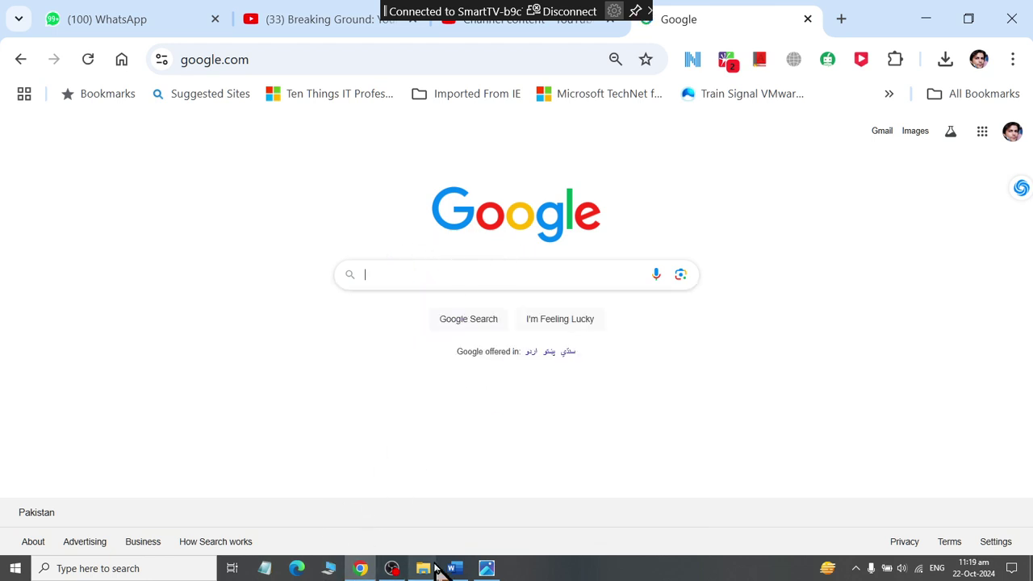
Launch Sticky Notes from the Start menu by searching 'STI'.
key(super)
text(ST)
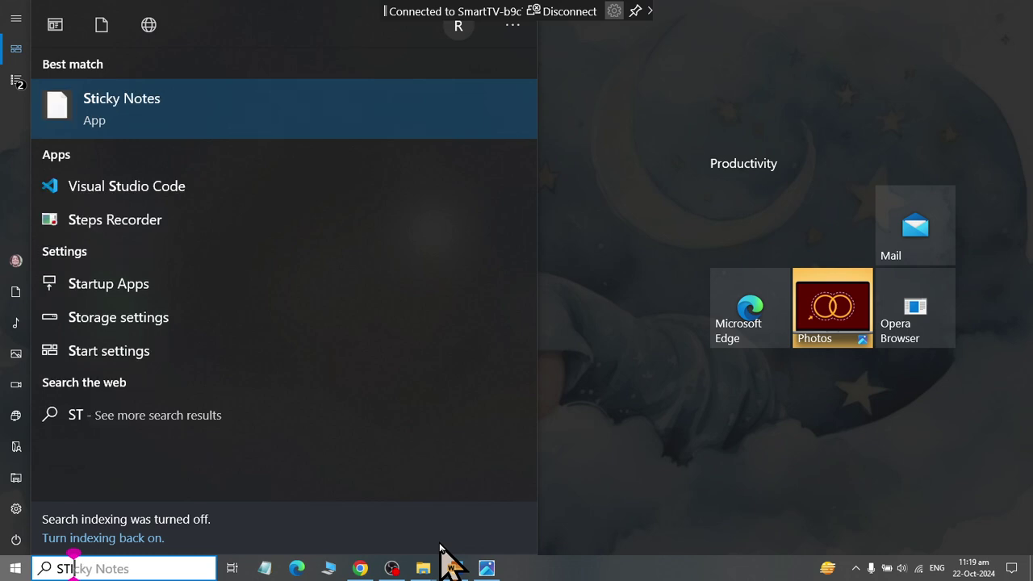
text(I)
key(Return)
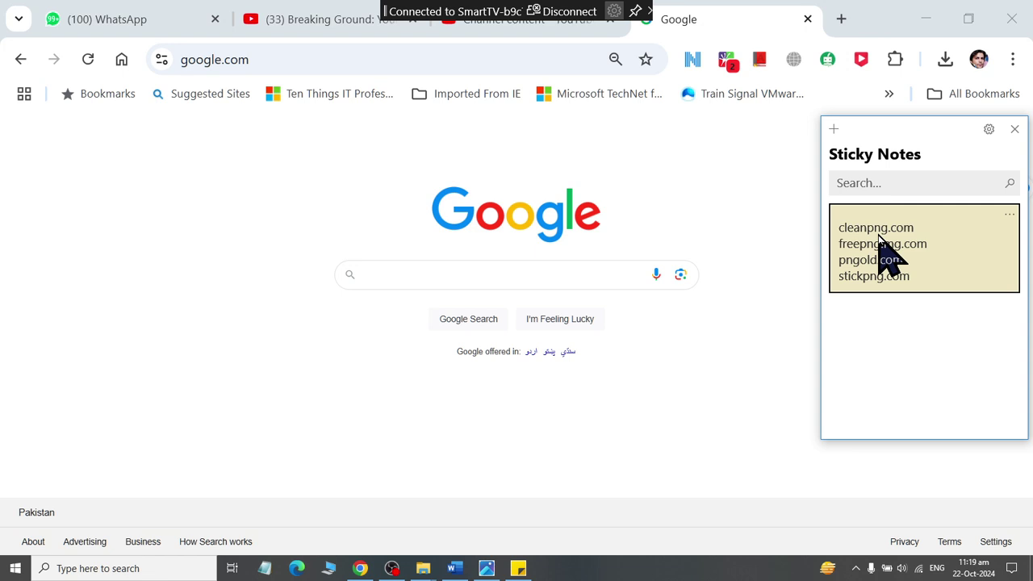
Load cleanpng.com, bring up the PNG-sites note, and scroll through the image gallery.
click(343, 61)
text(CLEAN)
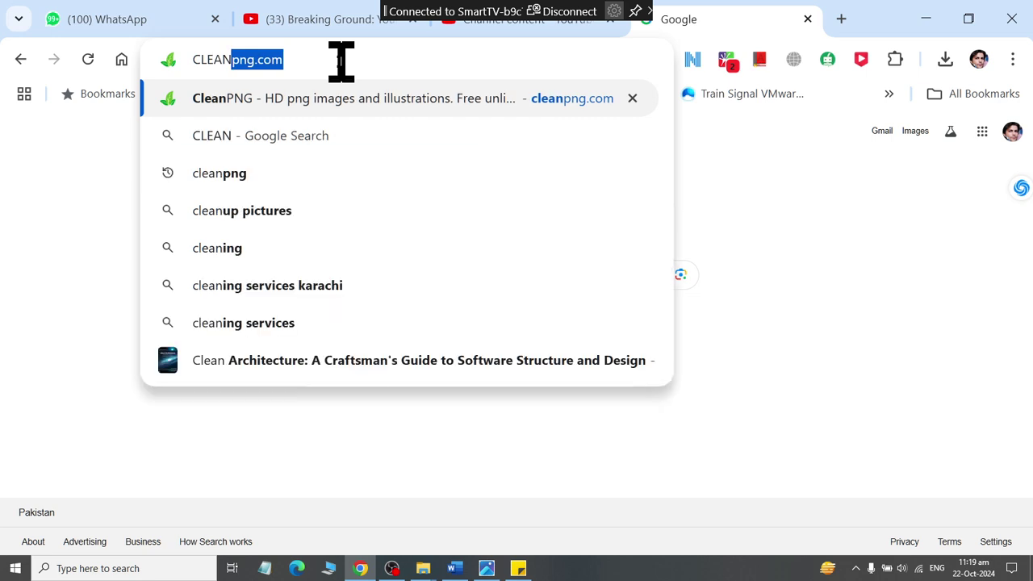
text(PNG.C)
key(Return)
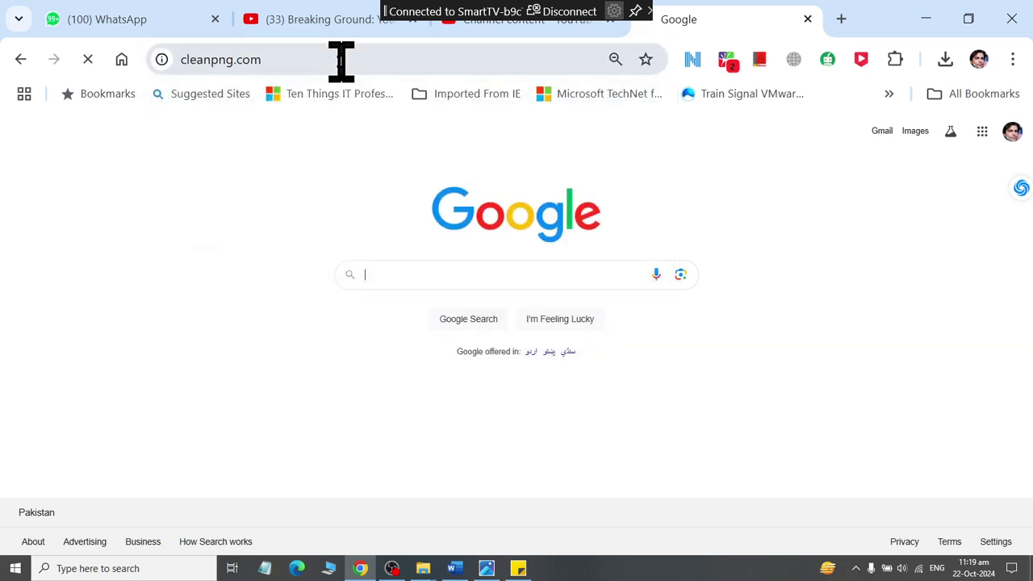
click(795, 60)
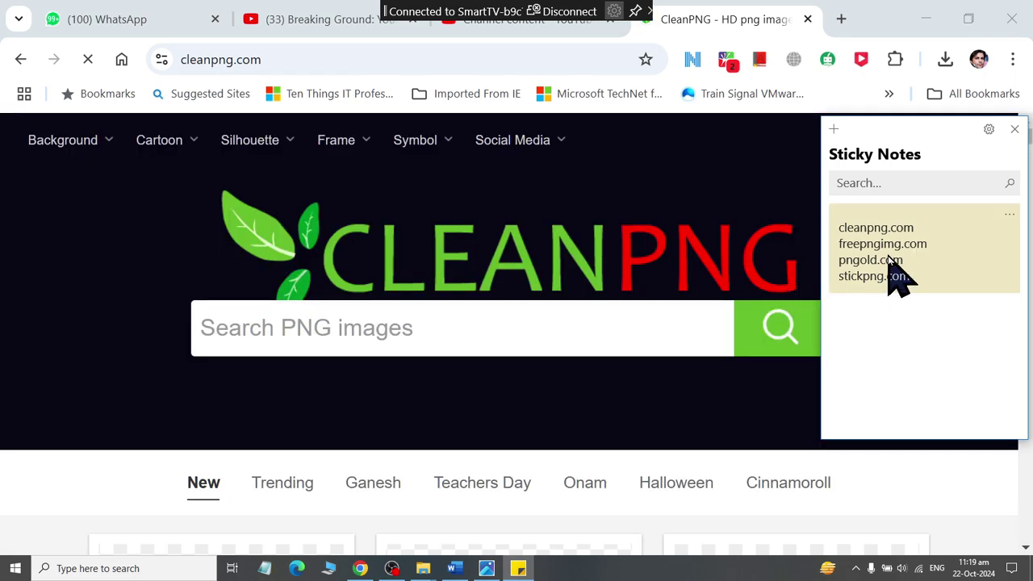
scroll(442, 290, down, 5)
scroll(446, 307, down, 3)
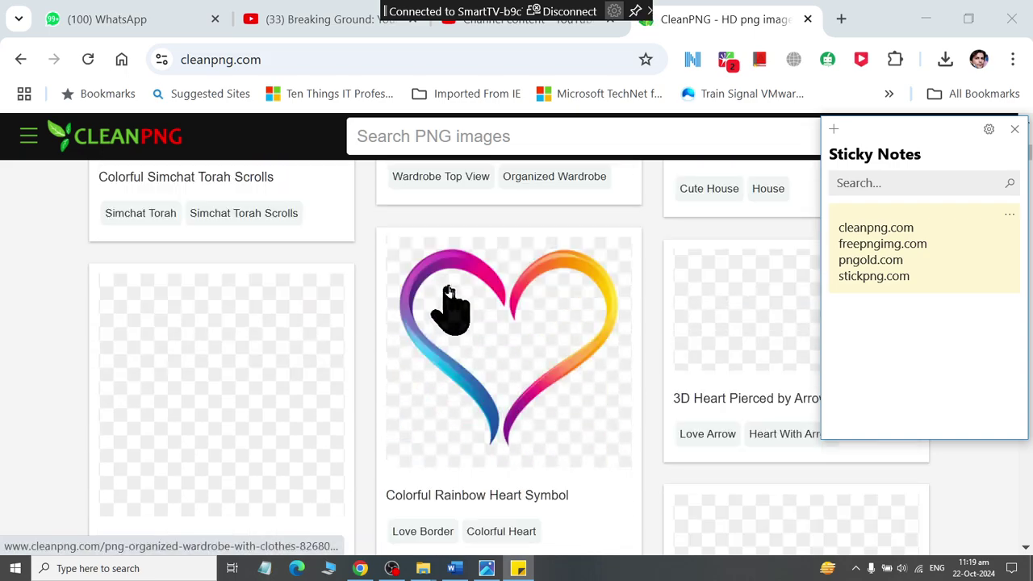
scroll(452, 310, down, 3)
scroll(453, 311, down, 3)
scroll(452, 309, down, 3)
scroll(452, 311, down, 3)
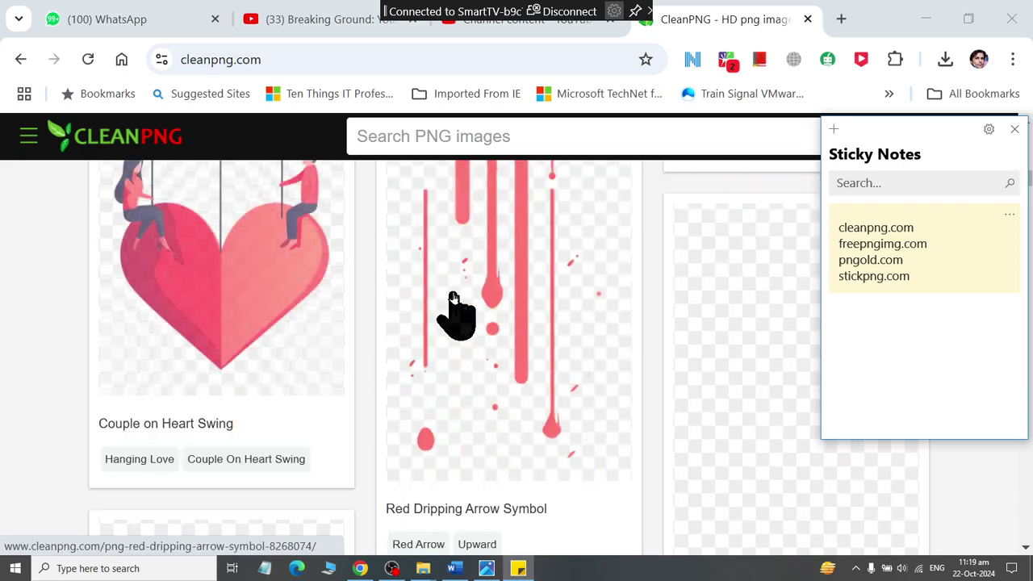
scroll(455, 311, down, 3)
scroll(455, 312, down, 3)
scroll(461, 323, down, 3)
scroll(456, 327, down, 3)
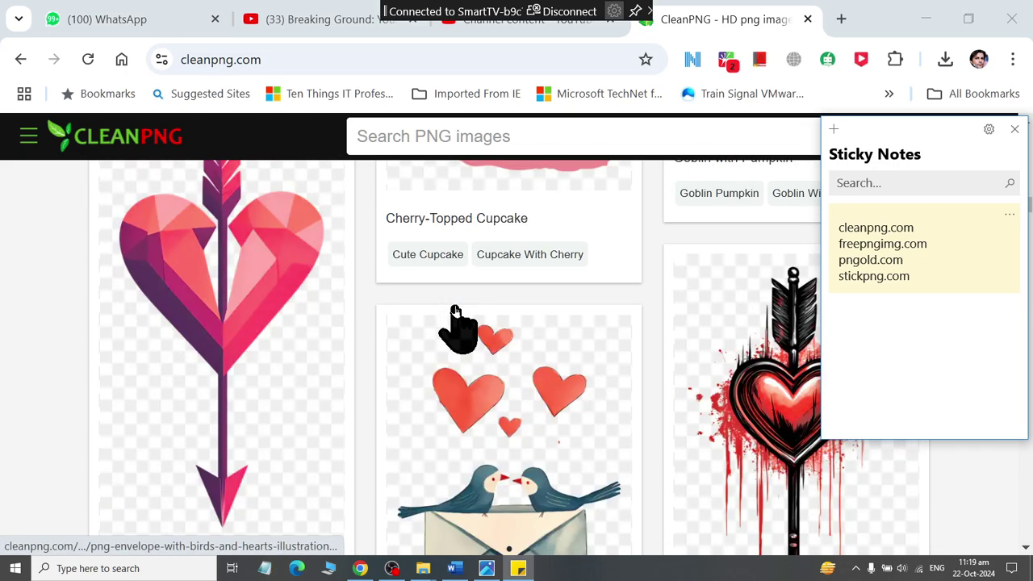
scroll(460, 323, down, 3)
scroll(467, 313, down, 3)
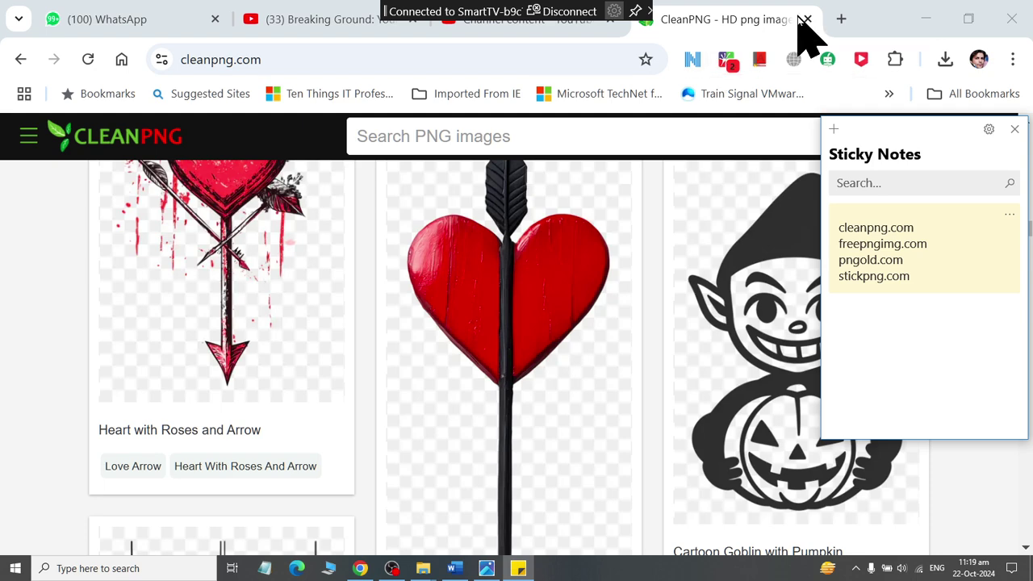
Load freepngimg.com in a new tab and browse its popular PNG categories.
click(841, 18)
text(fRE)
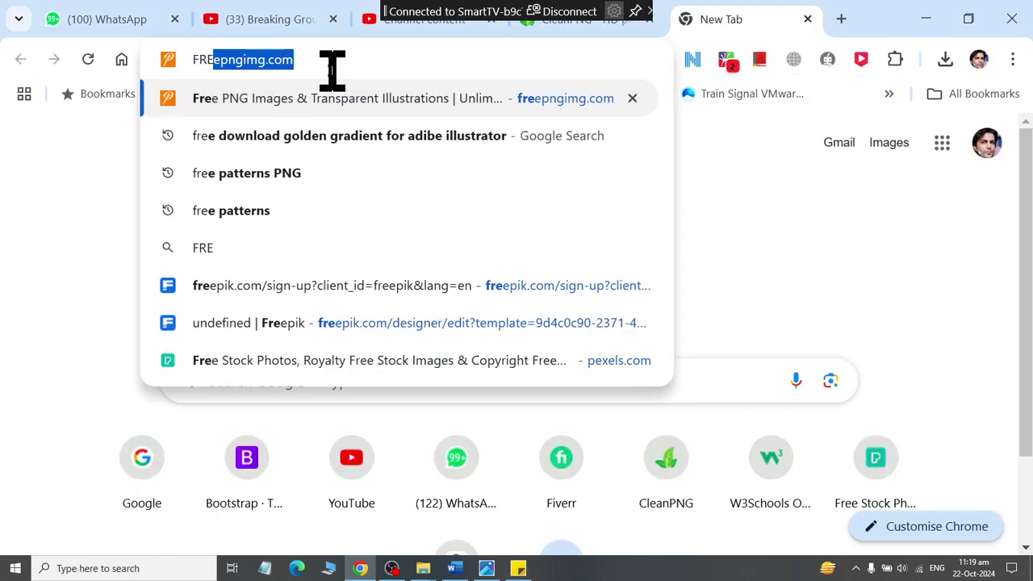
text(E)
key(alt+Tab)
key(alt+Tab)
key(Return)
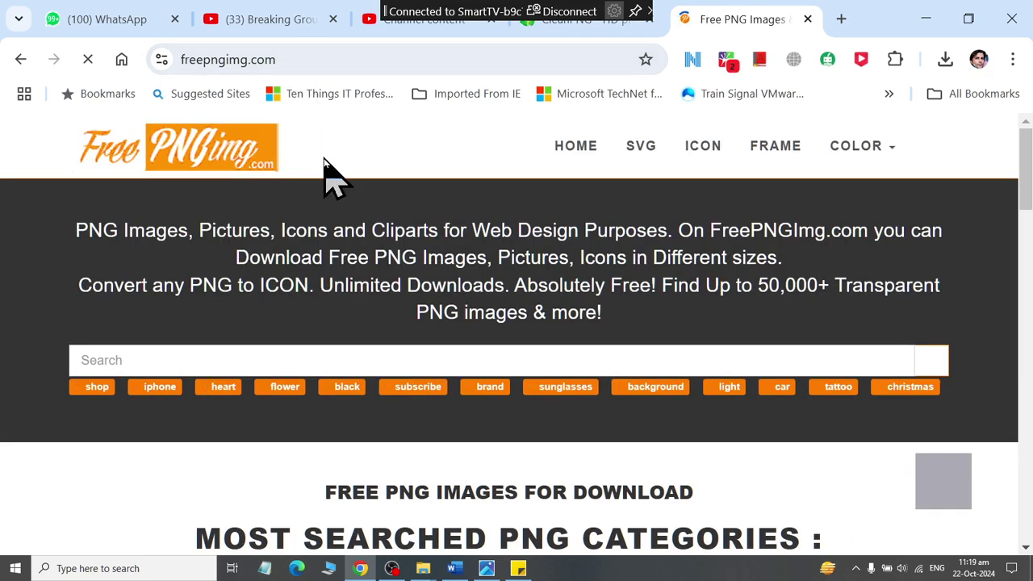
scroll(355, 174, down, 3)
scroll(359, 194, down, 5)
scroll(359, 194, down, 1)
scroll(359, 193, down, 3)
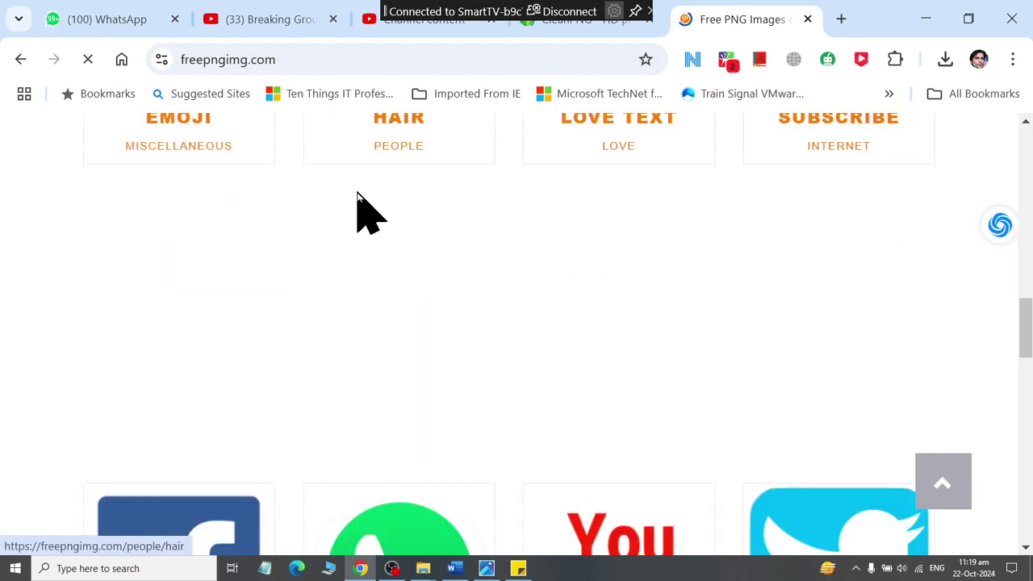
scroll(359, 194, down, 5)
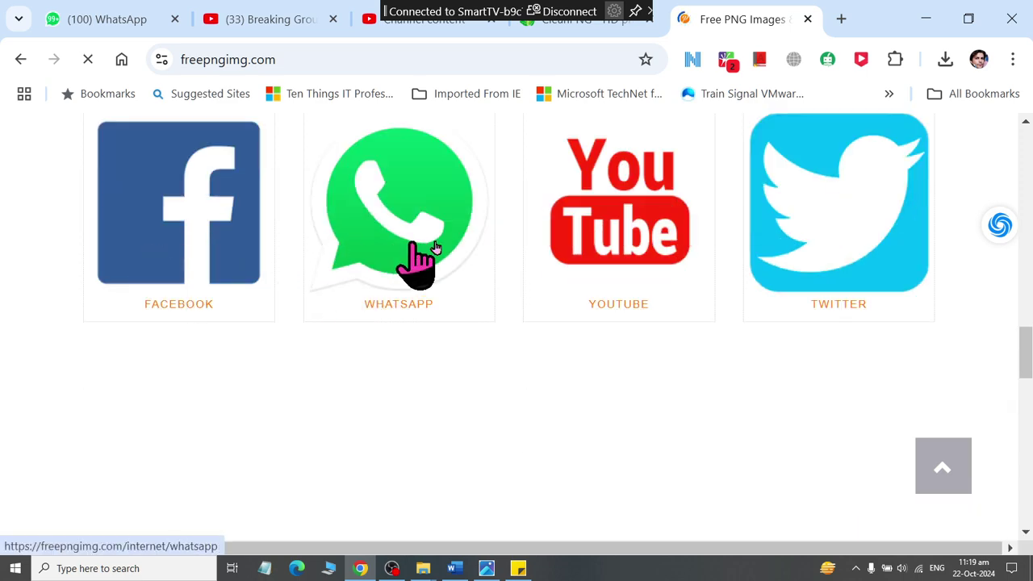
scroll(438, 231, down, 3)
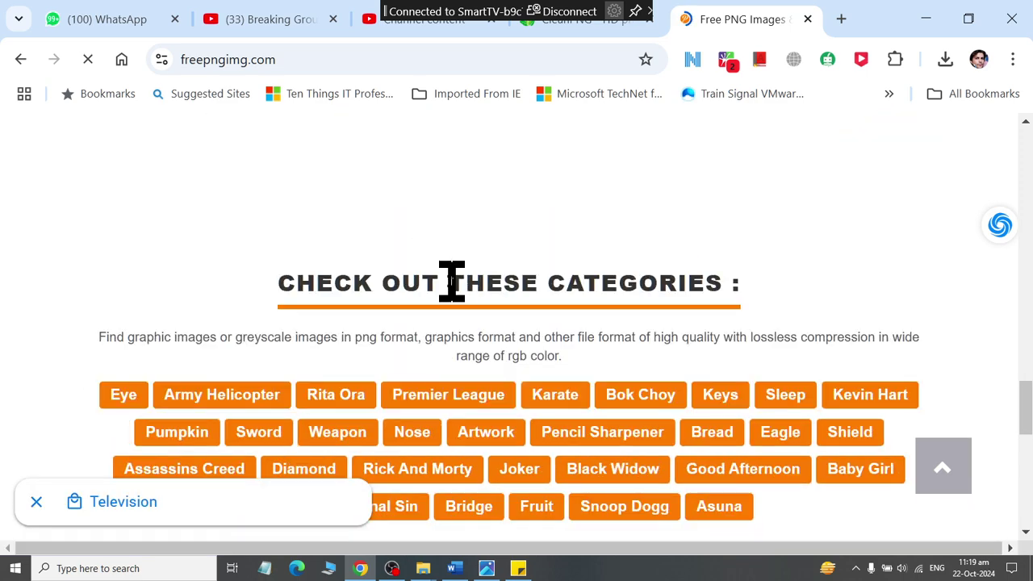
scroll(456, 279, up, 2)
scroll(456, 270, up, 2)
scroll(460, 282, up, 2)
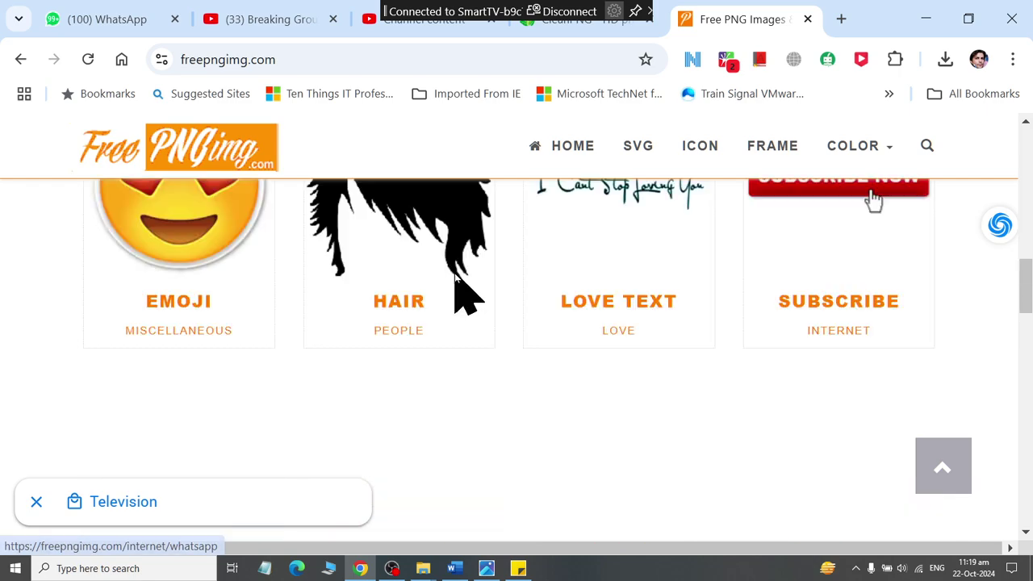
scroll(456, 278, up, 4)
scroll(461, 292, up, 1)
scroll(460, 270, up, 5)
scroll(463, 273, up, 1)
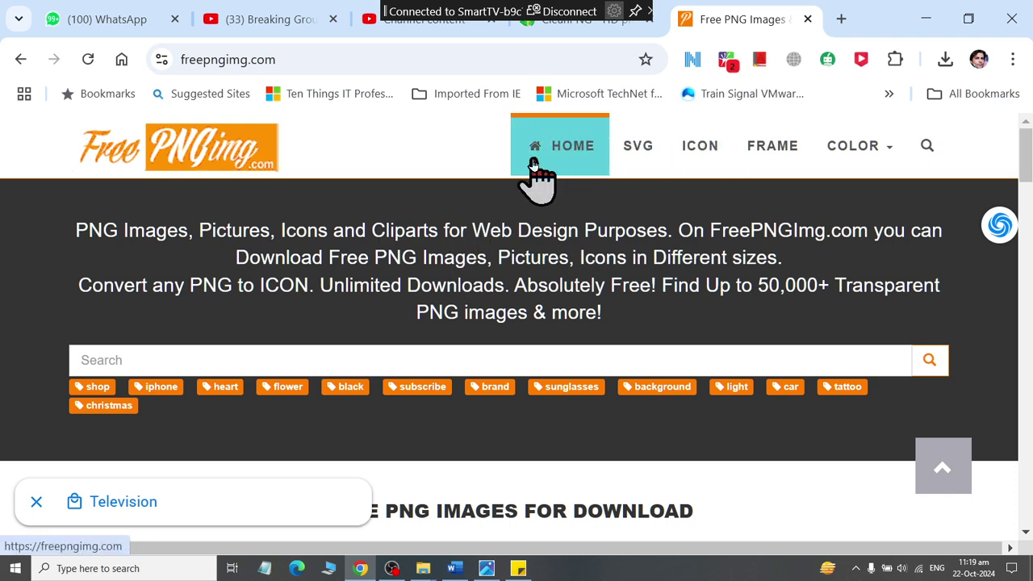
scroll(536, 259, down, 1)
scroll(251, 342, down, 1)
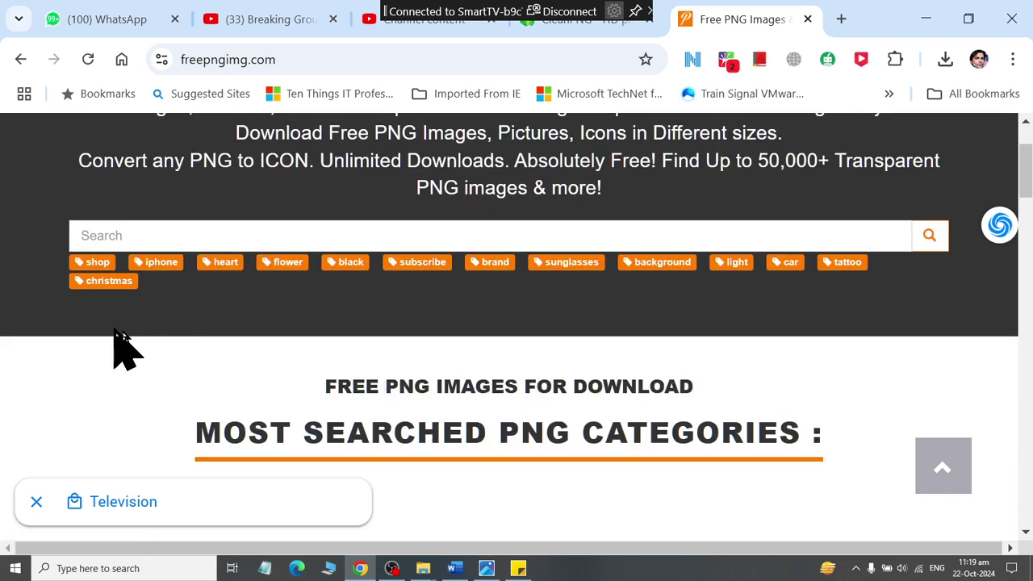
scroll(126, 346, down, 4)
scroll(131, 375, down, 3)
scroll(131, 374, down, 2)
scroll(131, 350, down, 4)
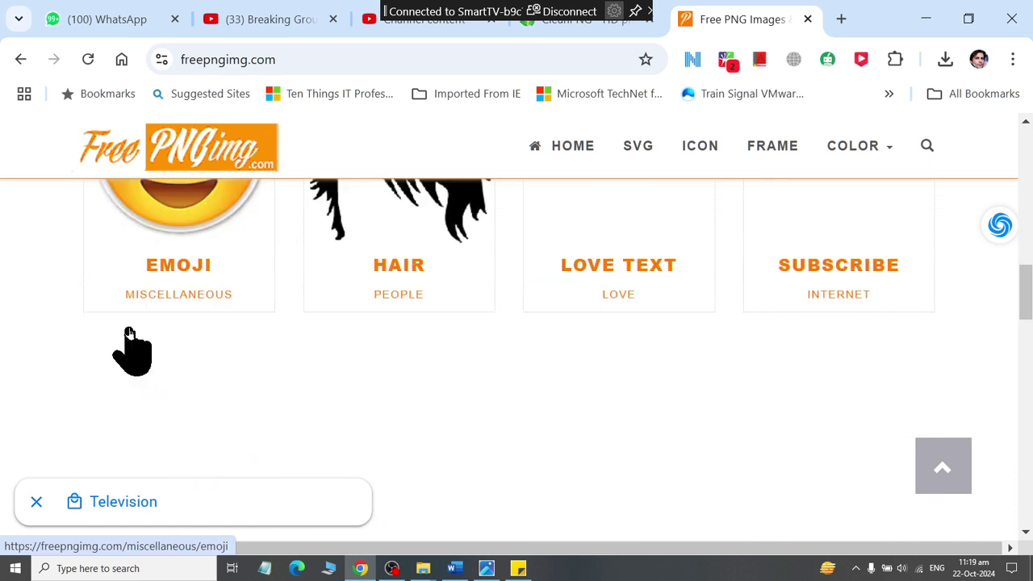
scroll(565, 376, up, 1)
scroll(791, 341, down, 3)
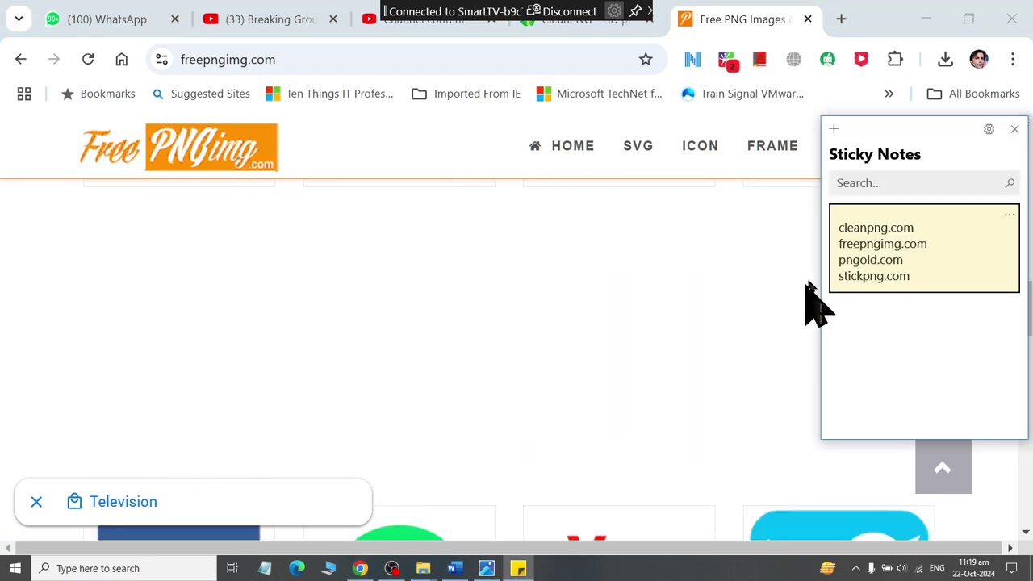
Load pnggold.com in a new tab and find it is a domain-for-sale page.
click(839, 18)
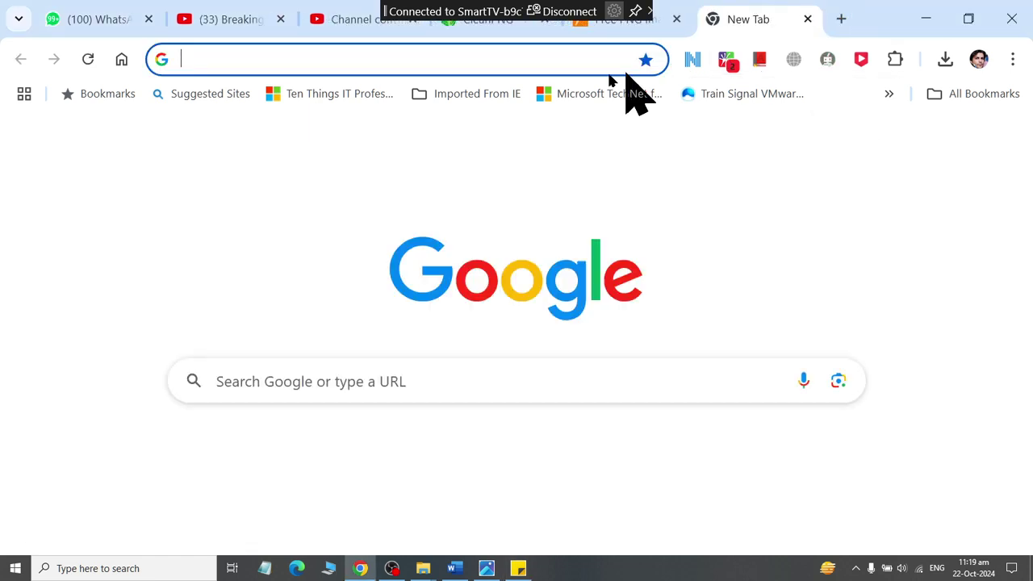
text(PNGGOL)
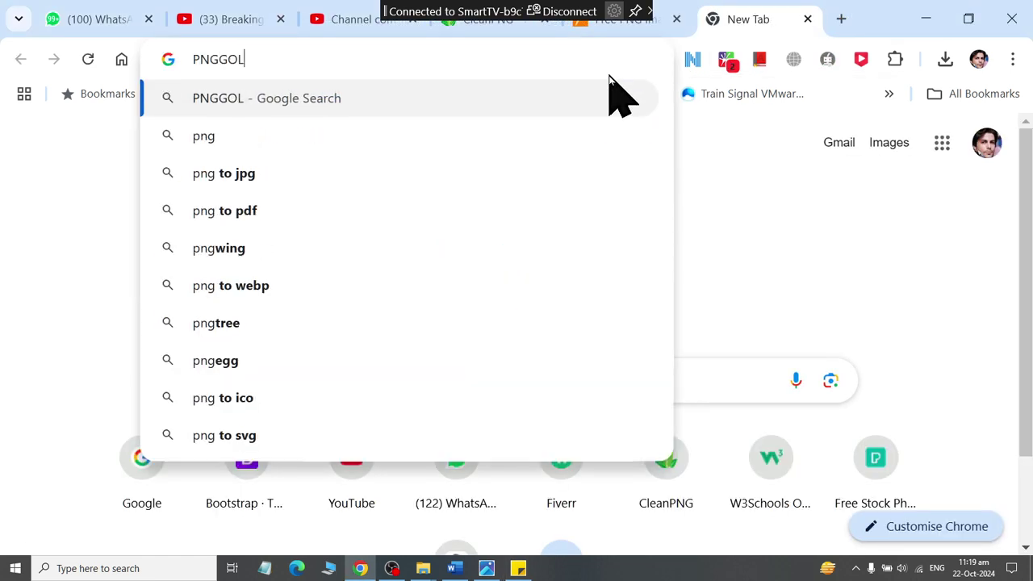
text(OM)
key(Return)
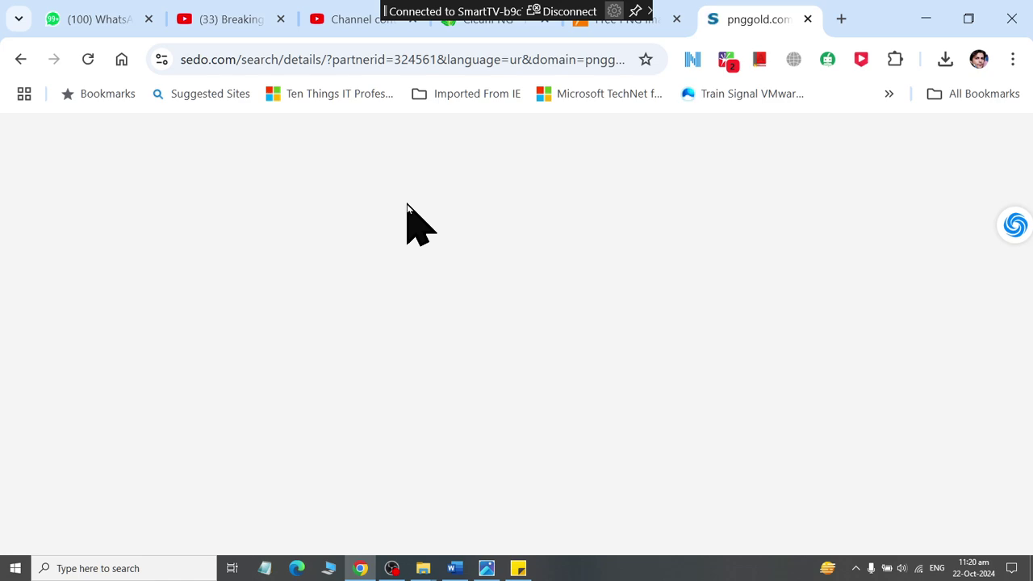
scroll(408, 206, down, 5)
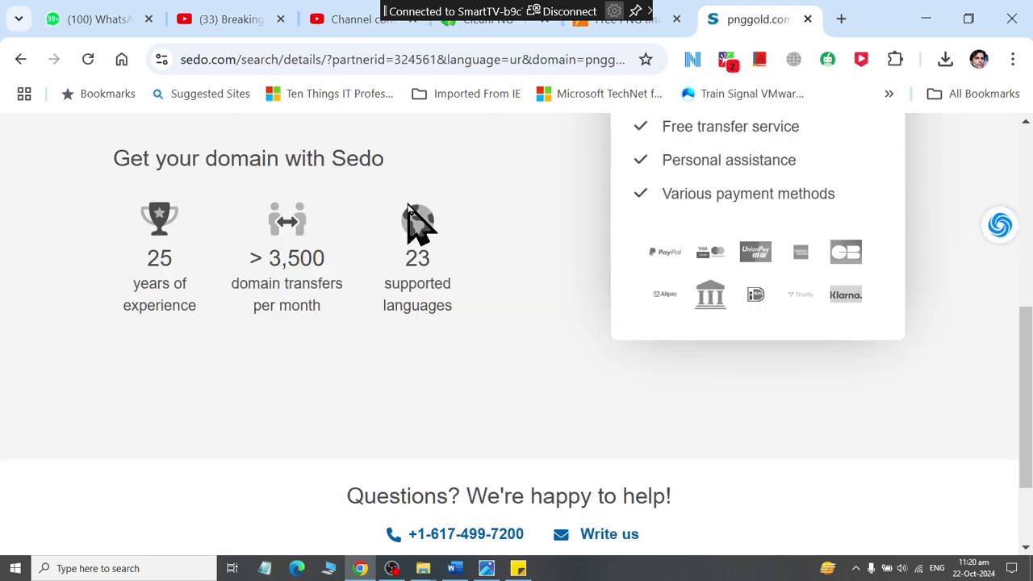
scroll(407, 205, down, 2)
scroll(408, 205, up, 5)
scroll(403, 208, down, 1)
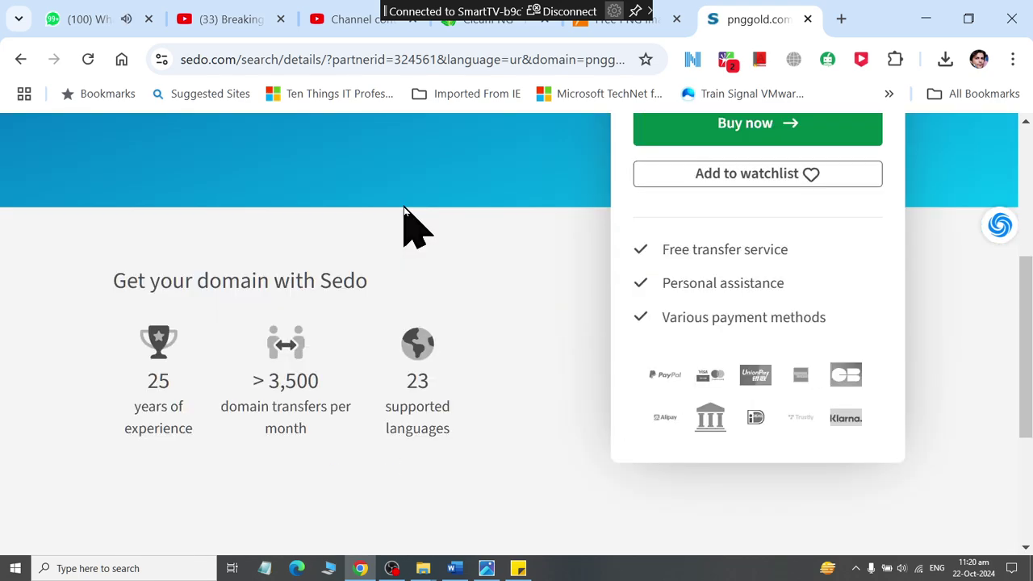
scroll(404, 208, up, 3)
After checking the PNG-sites note, go to stickpng.com in that tab.
key(alt+Tab)
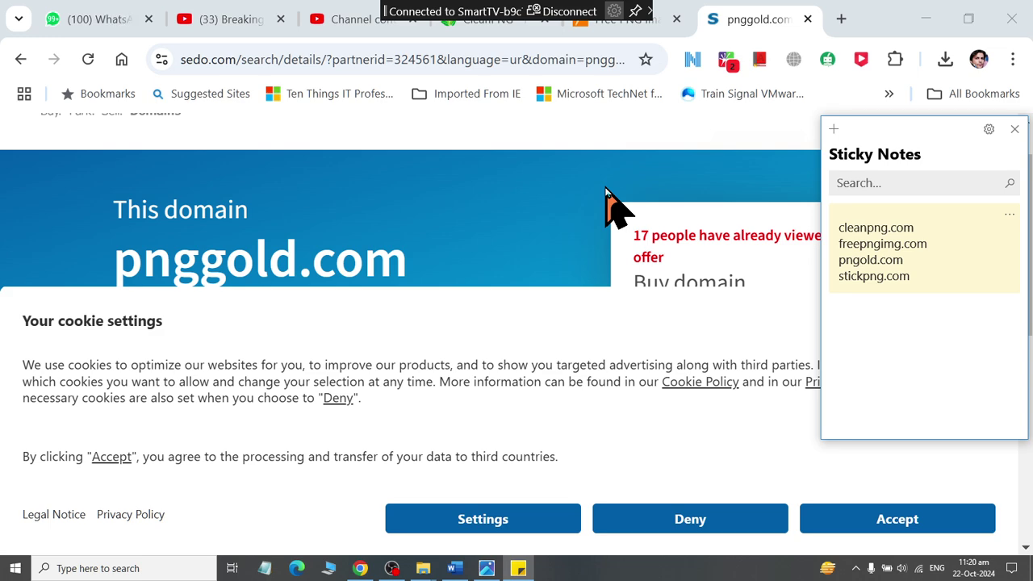
click(607, 192)
click(422, 61)
text(ST)
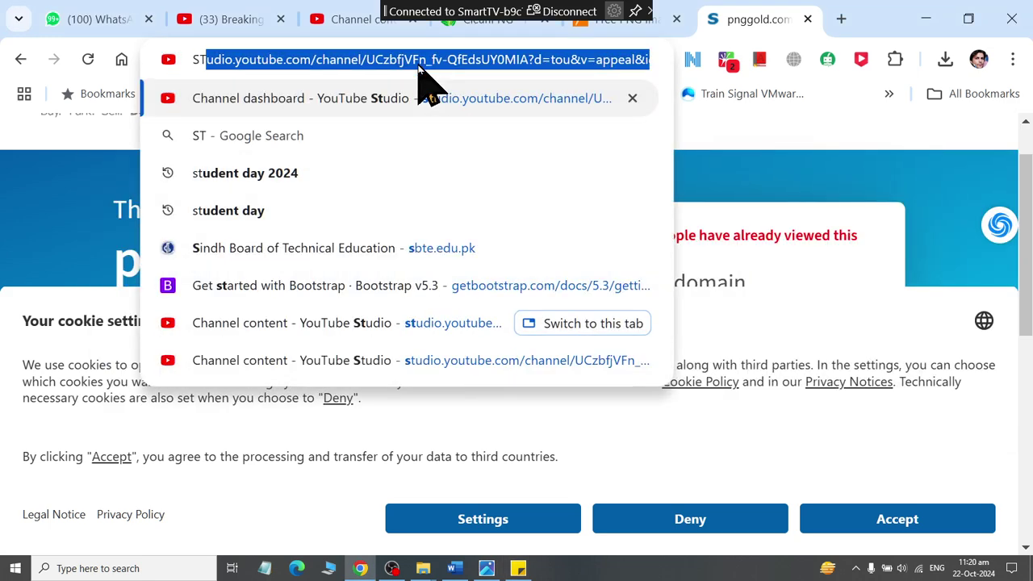
text(ICKPNG.COM)
key(Return)
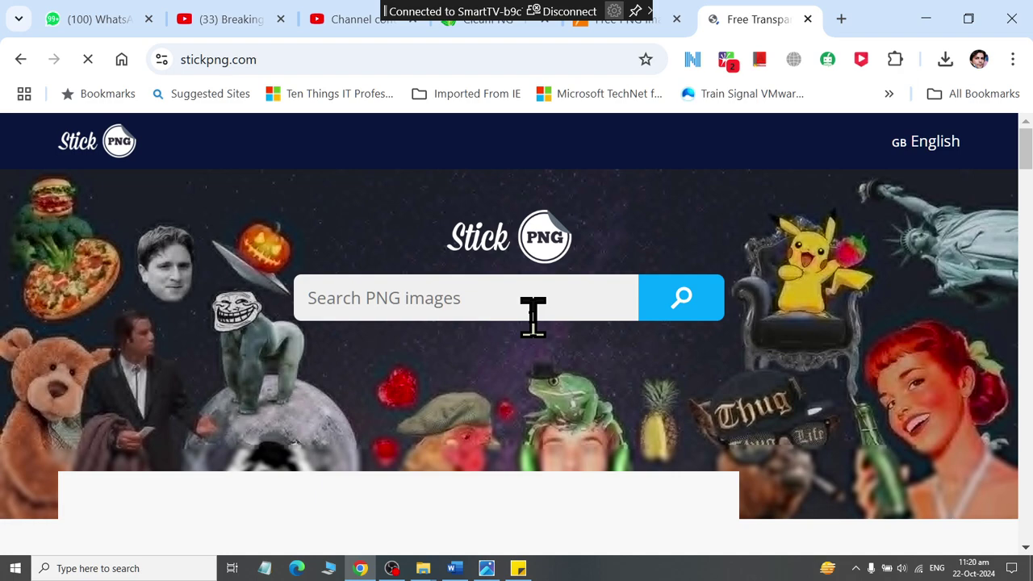
Scroll the StickPNG home page and search its PNG images for 'CONTACT'.
scroll(533, 317, down, 2)
scroll(533, 317, down, 3)
scroll(533, 317, down, 3)
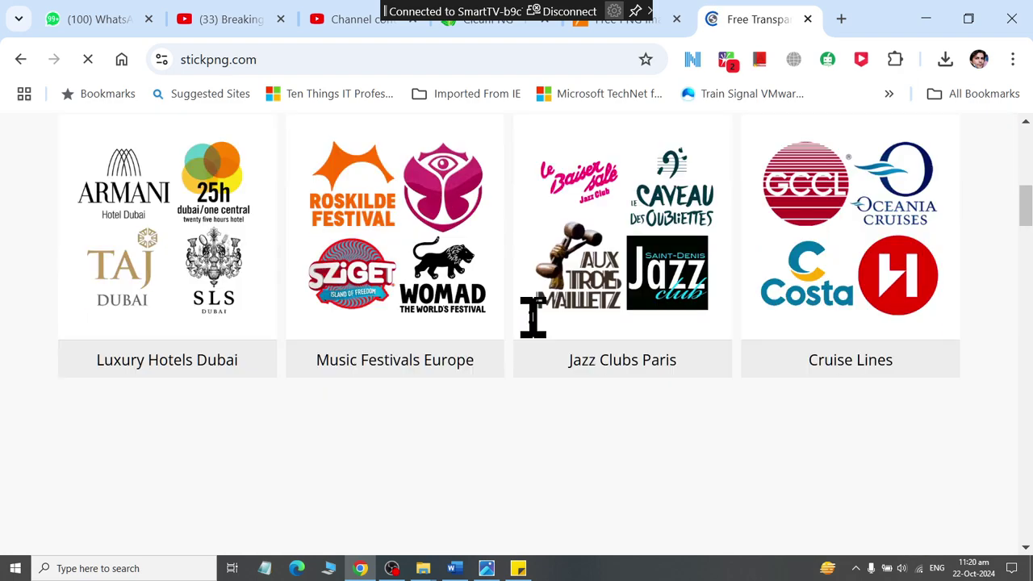
scroll(533, 323, down, 1)
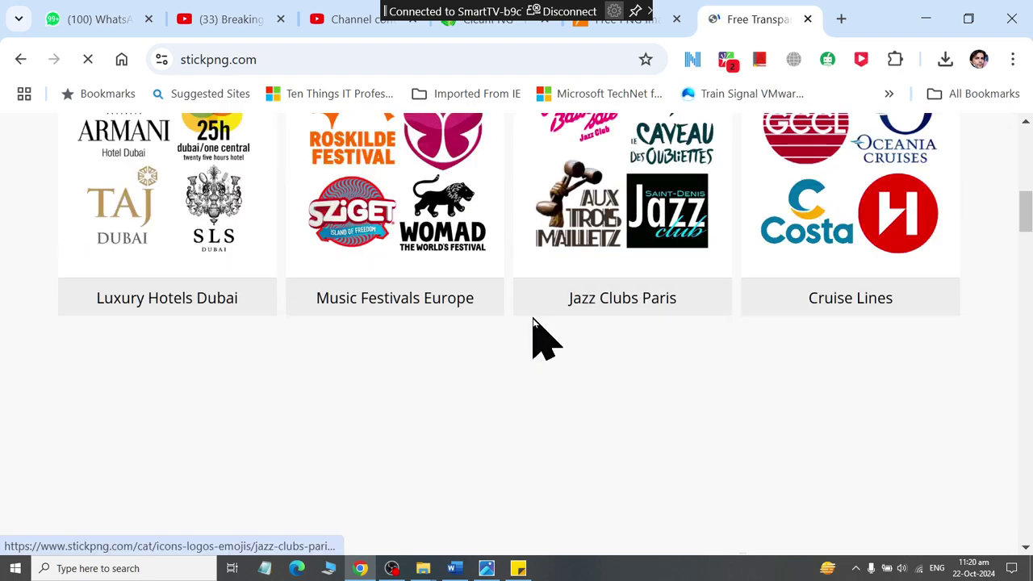
scroll(936, 300, up, 5)
scroll(928, 303, up, 3)
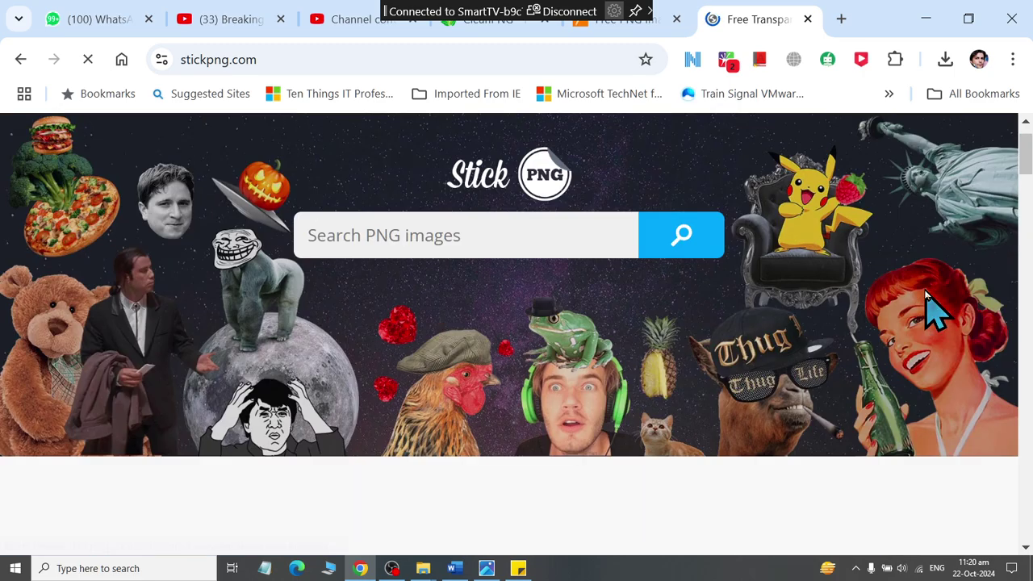
click(469, 284)
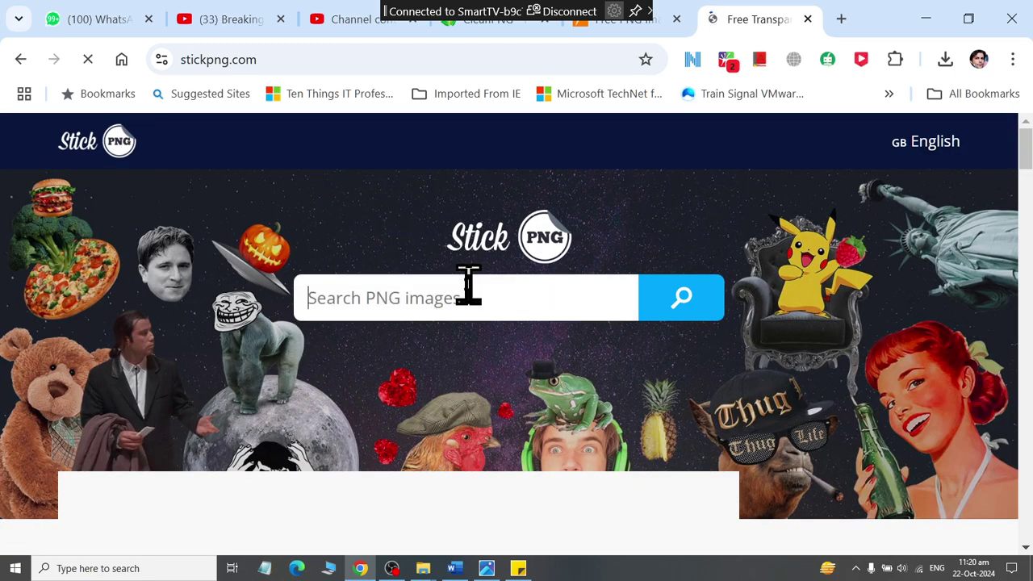
text(CONT)
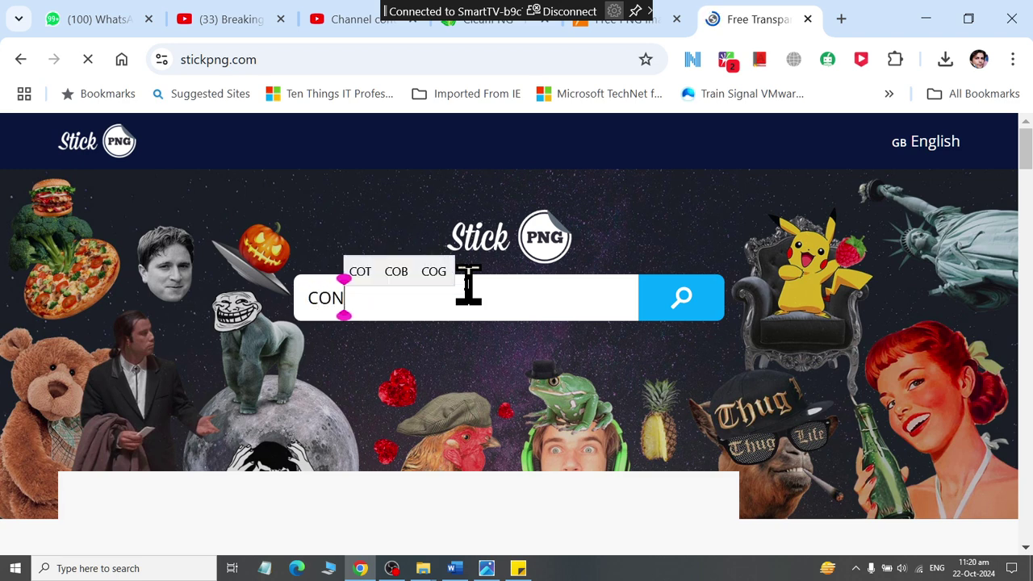
text(A)
key(BackSpace)
text(TACT)
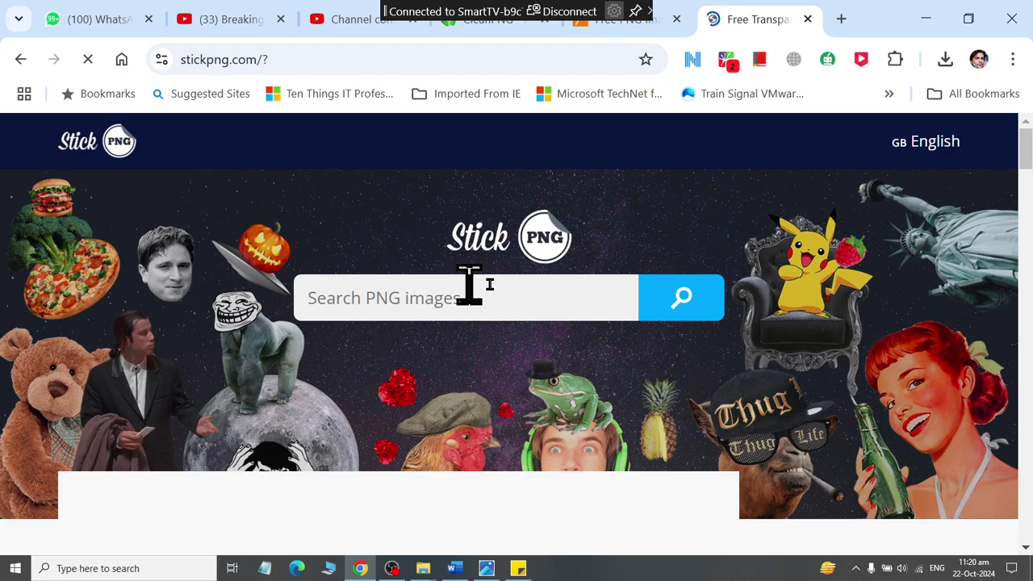
scroll(567, 315, down, 5)
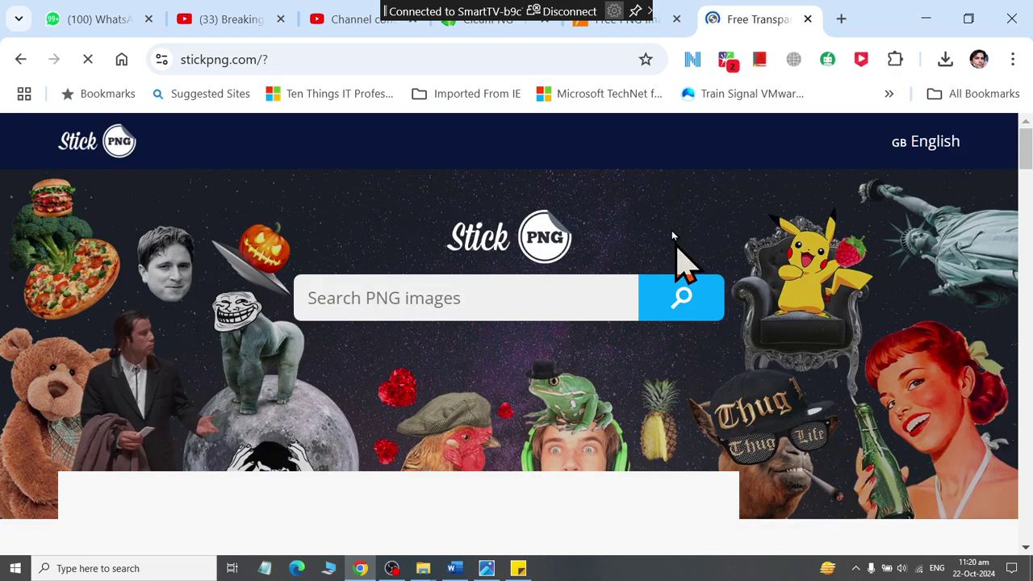
On FreePNGImg, dismiss the full-page ad and open the WhatsApp image category.
click(629, 22)
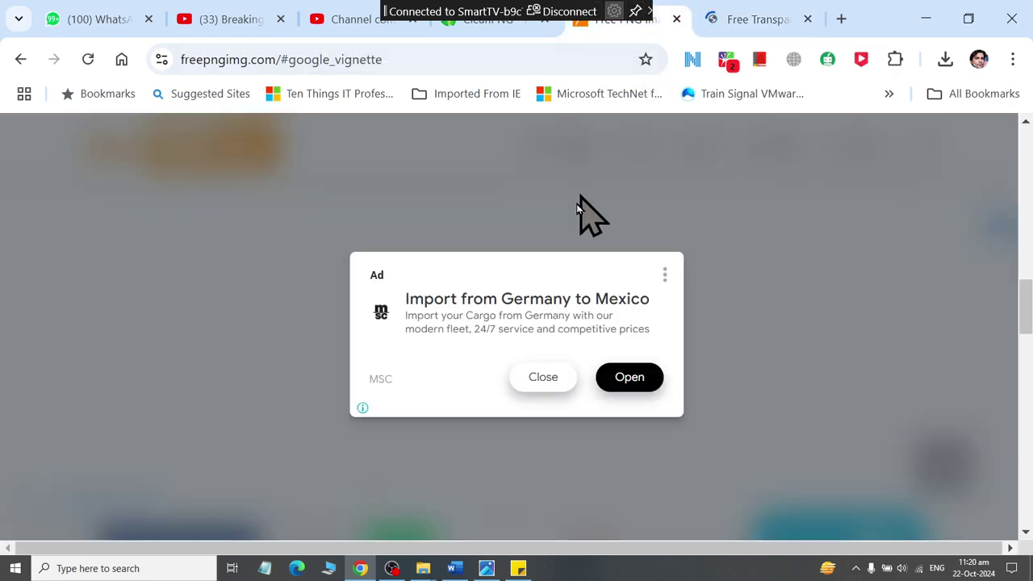
click(549, 387)
scroll(485, 307, down, 5)
scroll(484, 307, up, 4)
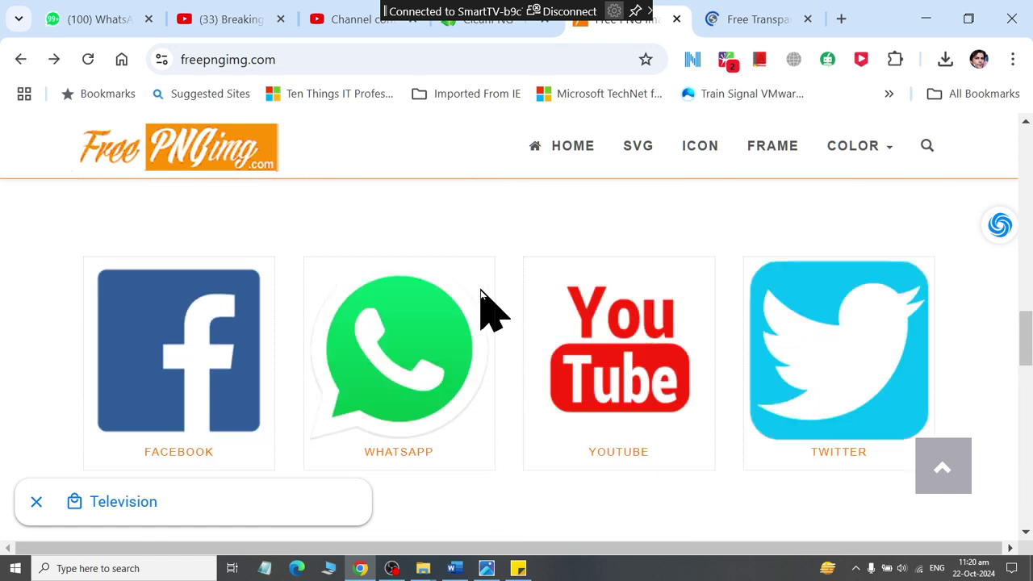
scroll(480, 295, down, 3)
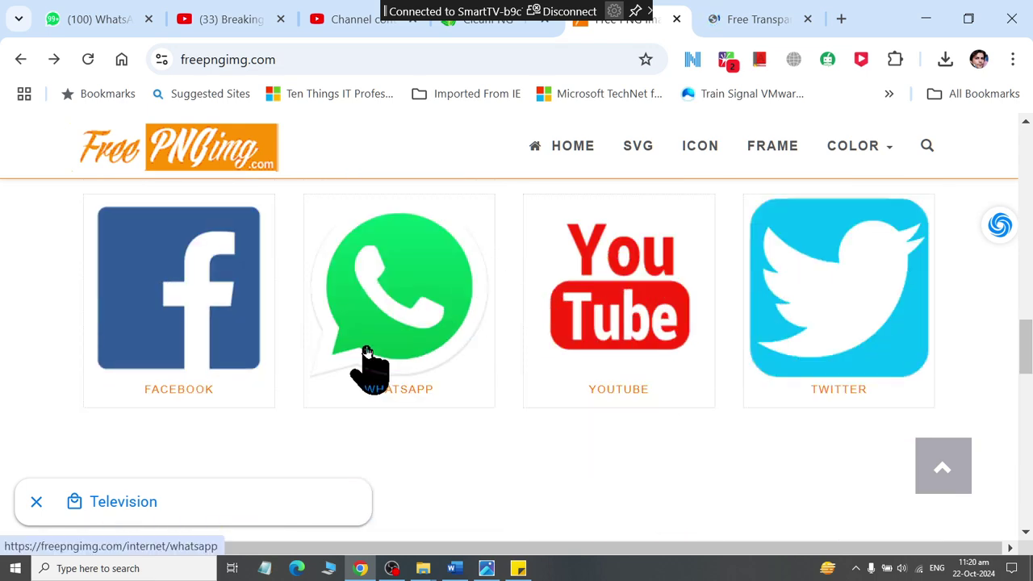
scroll(703, 364, down, 2)
scroll(702, 364, down, 3)
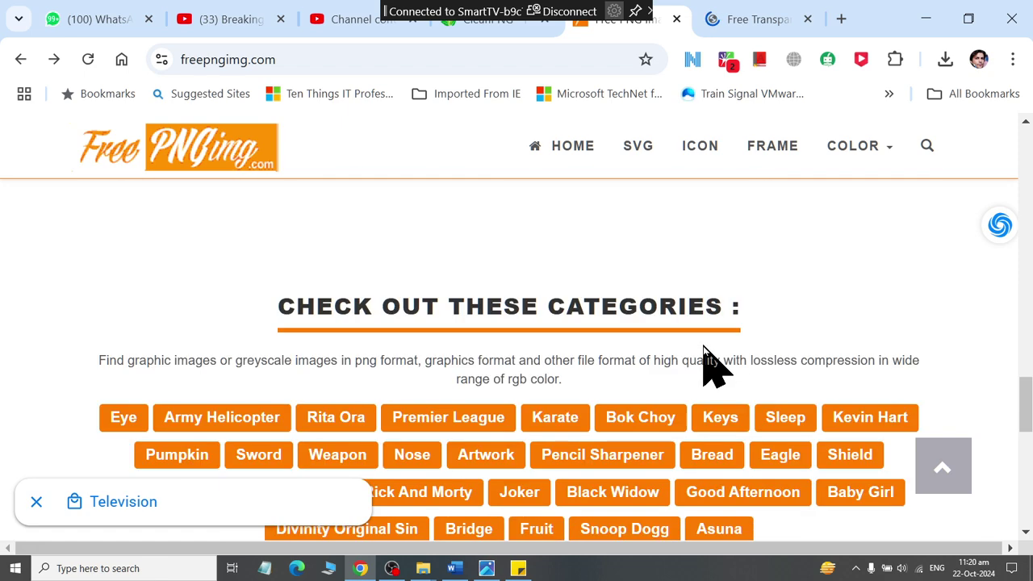
scroll(702, 355, down, 2)
scroll(703, 347, up, 1)
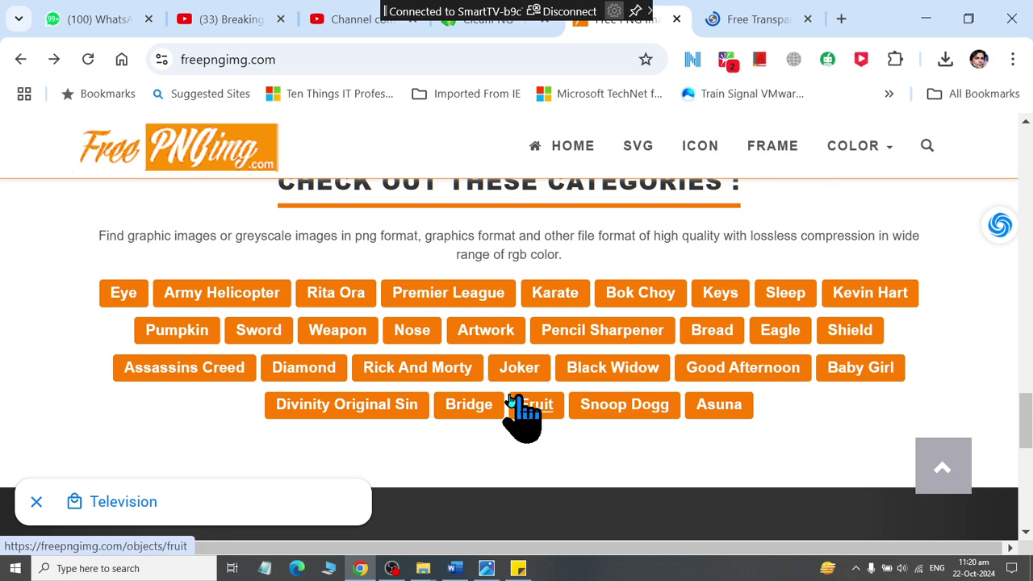
scroll(517, 300, up, 4)
scroll(501, 290, up, 3)
scroll(420, 315, up, 3)
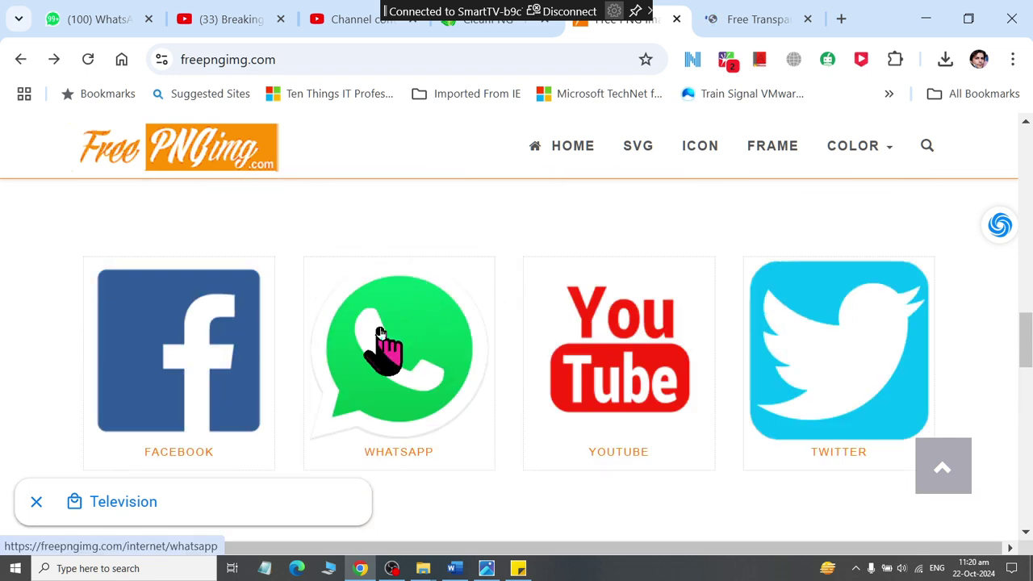
click(381, 334)
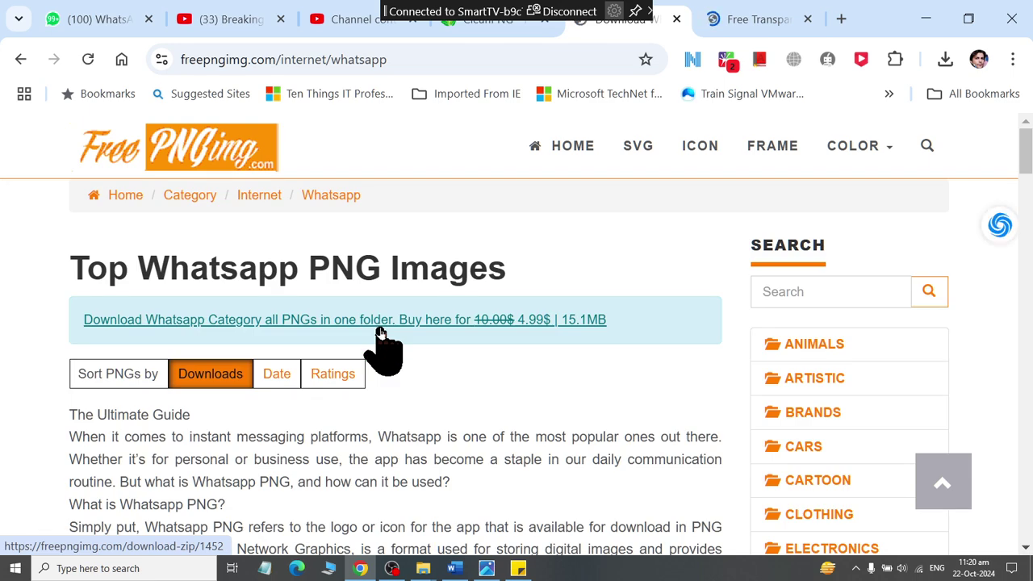
Open the Whatsapp Message Android Internet Free Clipart HQ image page.
scroll(367, 379, down, 2)
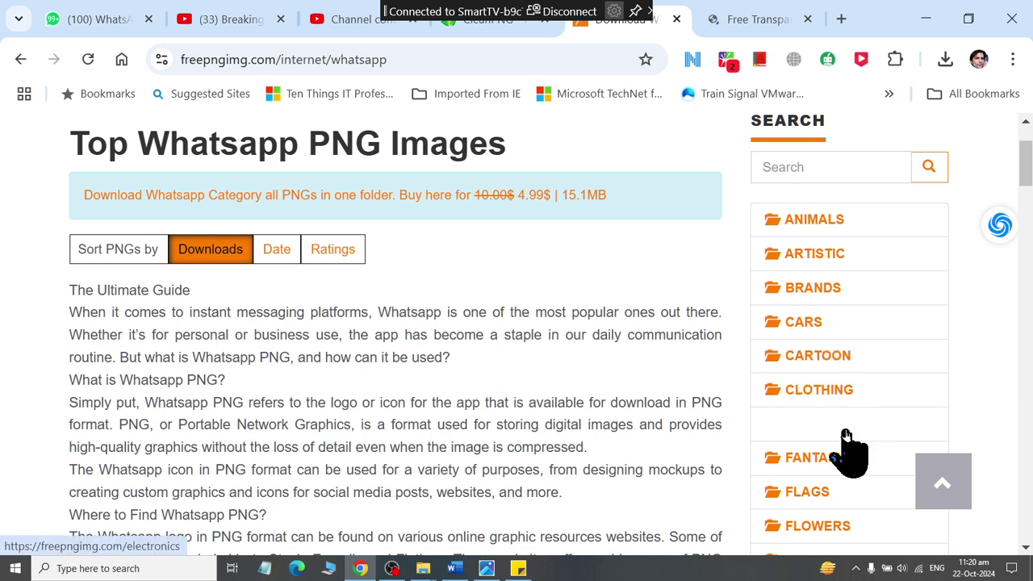
scroll(862, 451, down, 2)
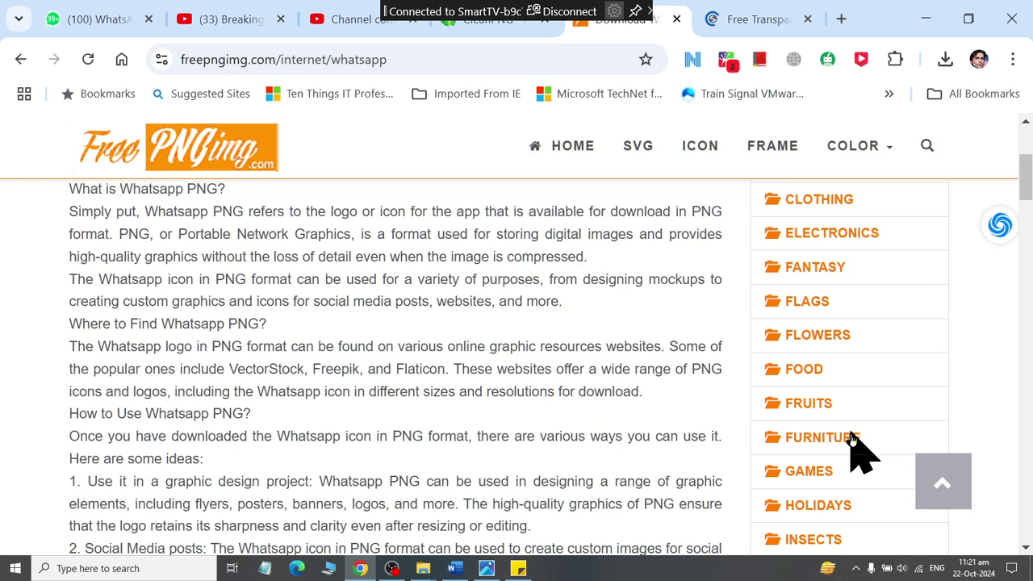
scroll(1025, 403, down, 2)
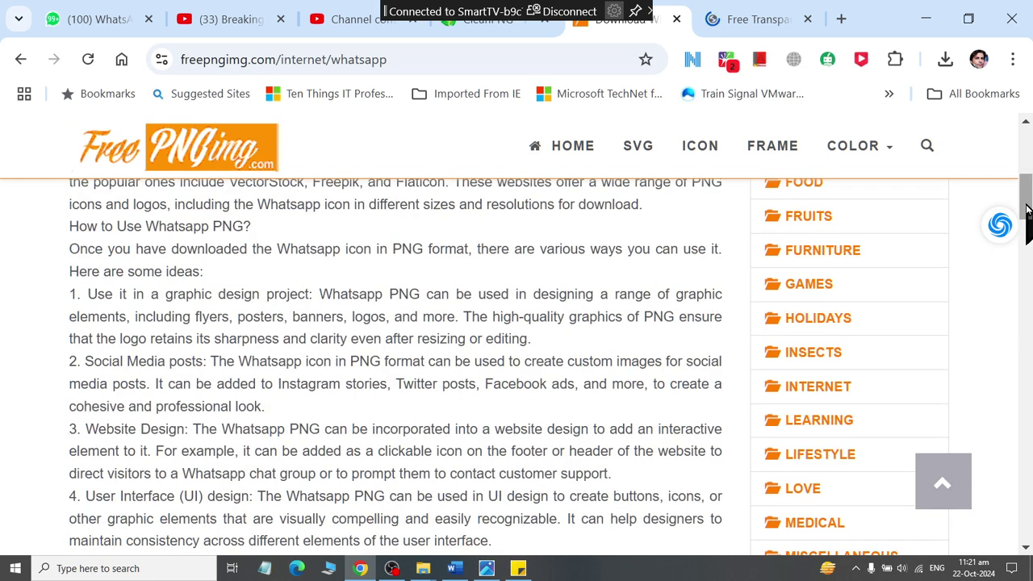
mouse_move(1026, 210)
mouse_down()
mouse_move(1026, 333)
mouse_move(1023, 300)
mouse_move(1021, 325)
mouse_up()
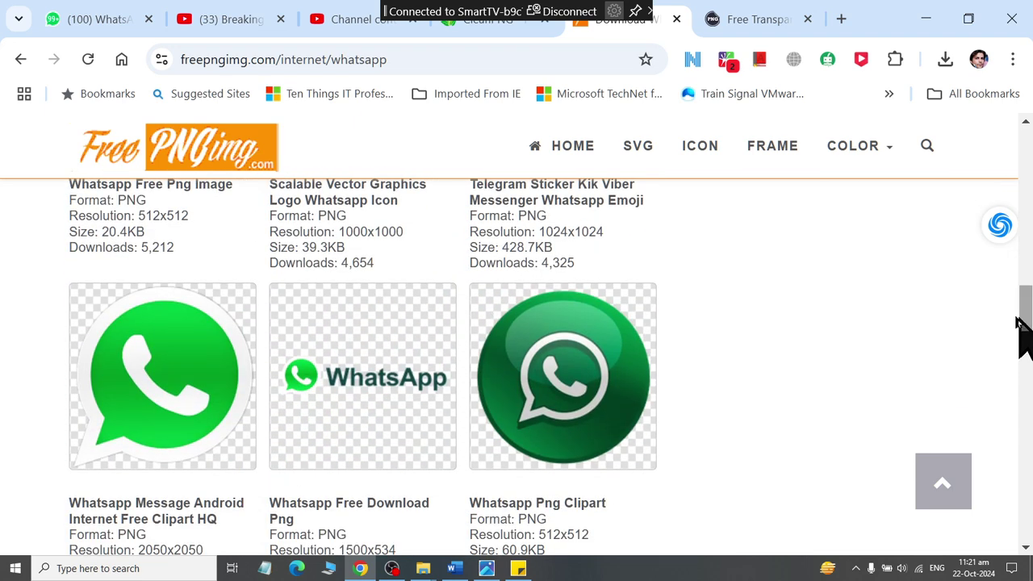
click(117, 396)
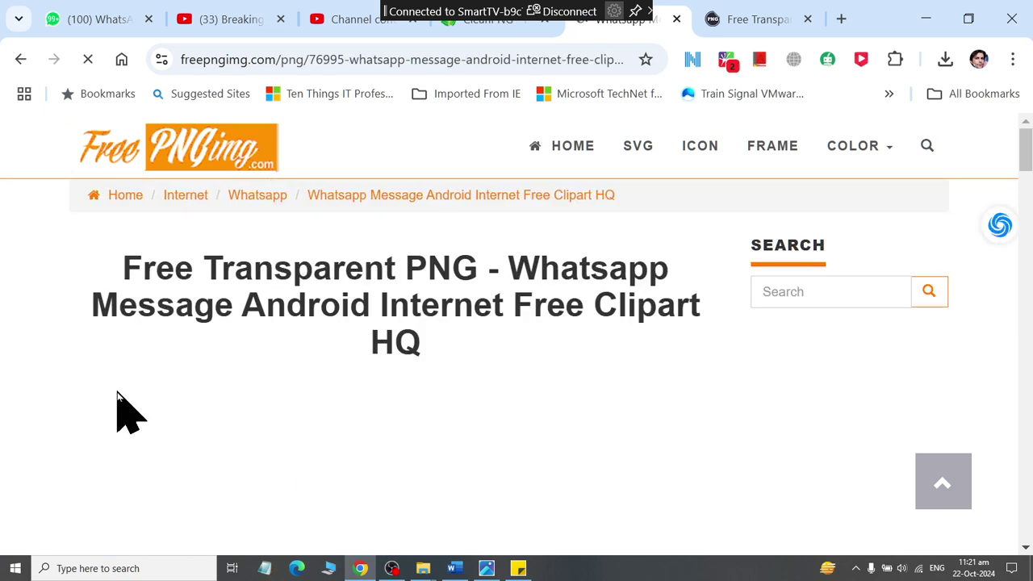
Download the 2050 x 2050 WhatsApp PNG (899 KB) and show it in the Downloads folder.
scroll(489, 367, down, 3)
scroll(492, 355, down, 2)
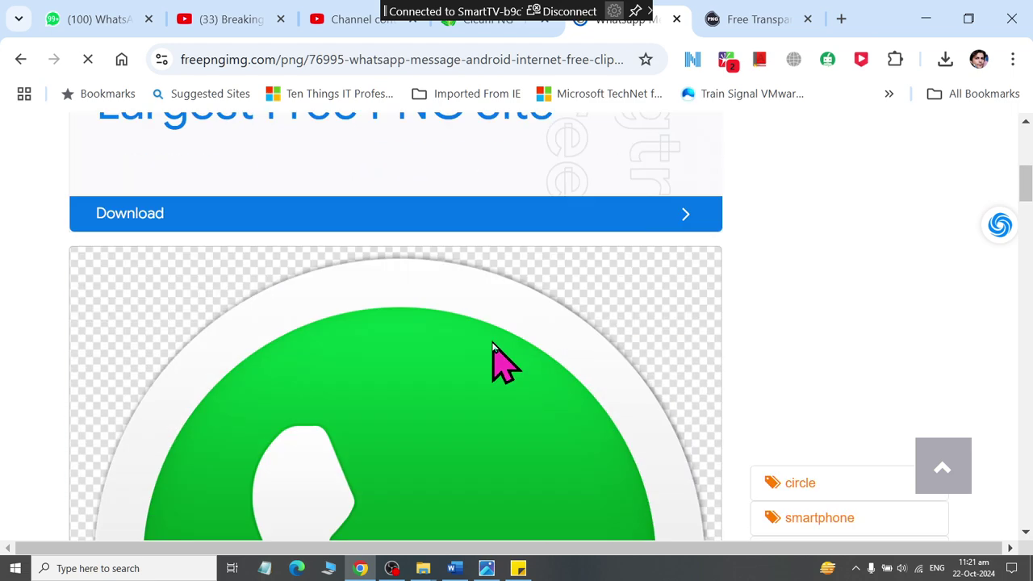
scroll(494, 346, down, 2)
scroll(493, 347, down, 2)
scroll(494, 347, down, 3)
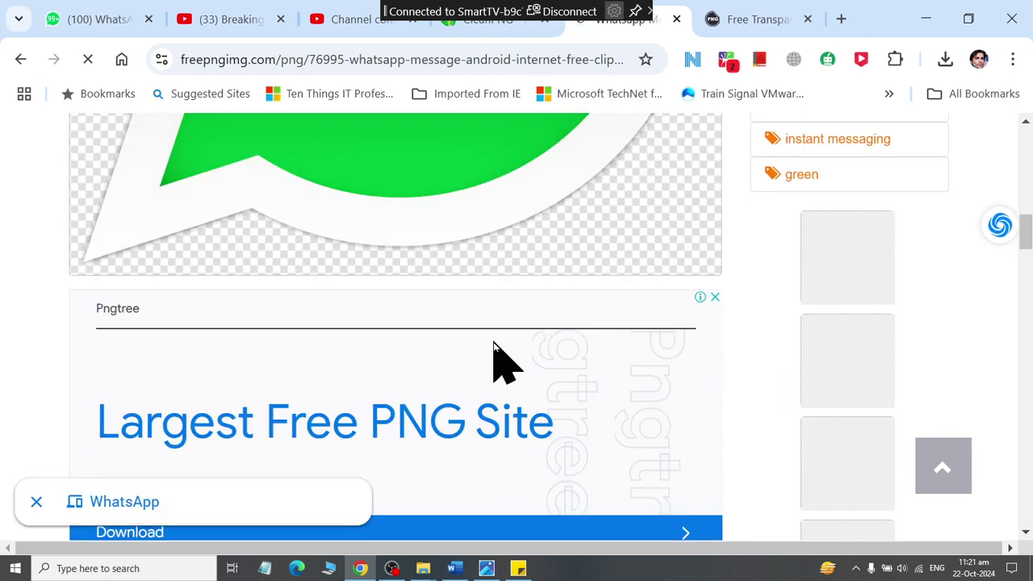
scroll(494, 355, down, 3)
scroll(496, 363, down, 1)
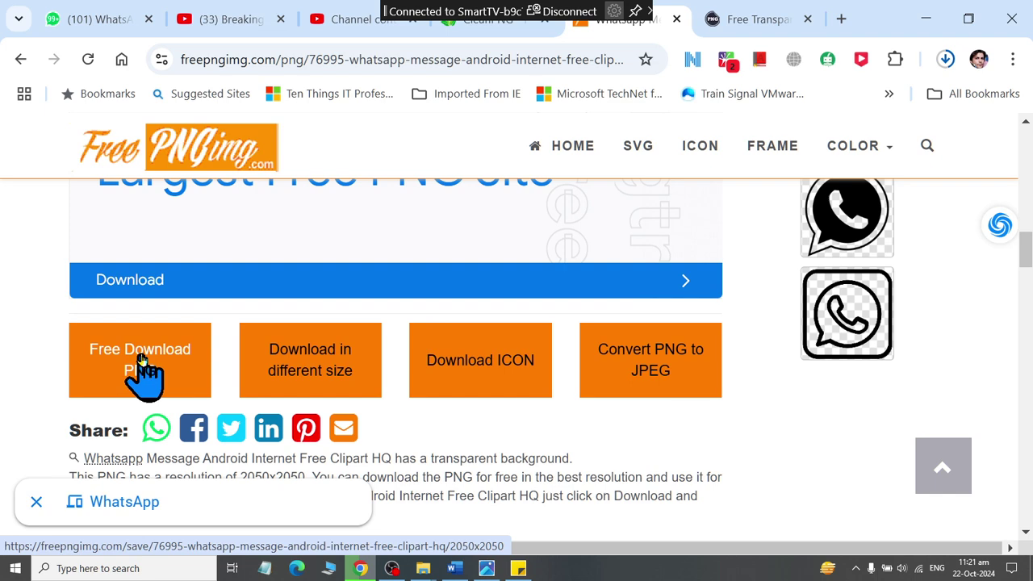
click(144, 373)
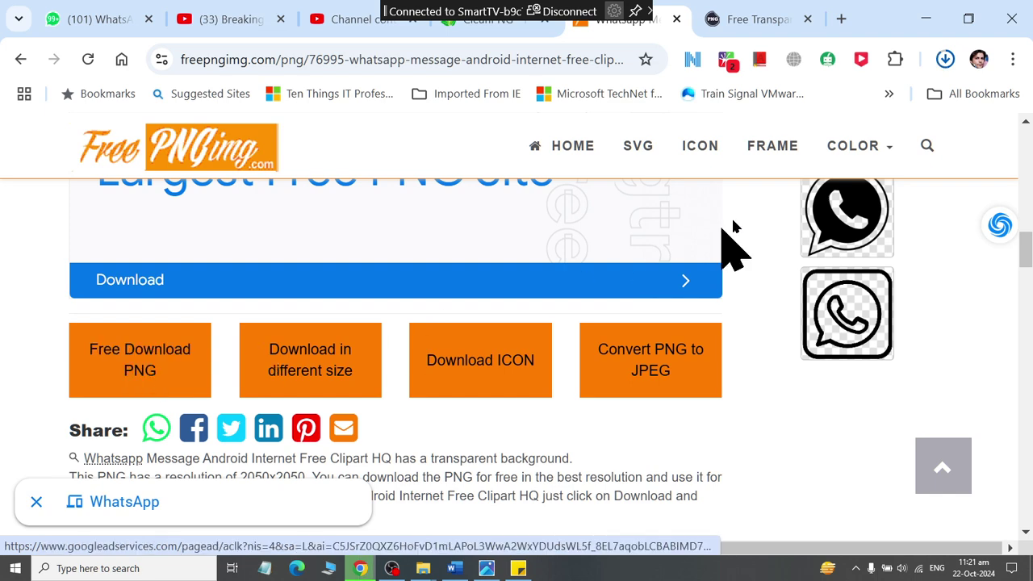
click(946, 63)
mouse_move(807, 155)
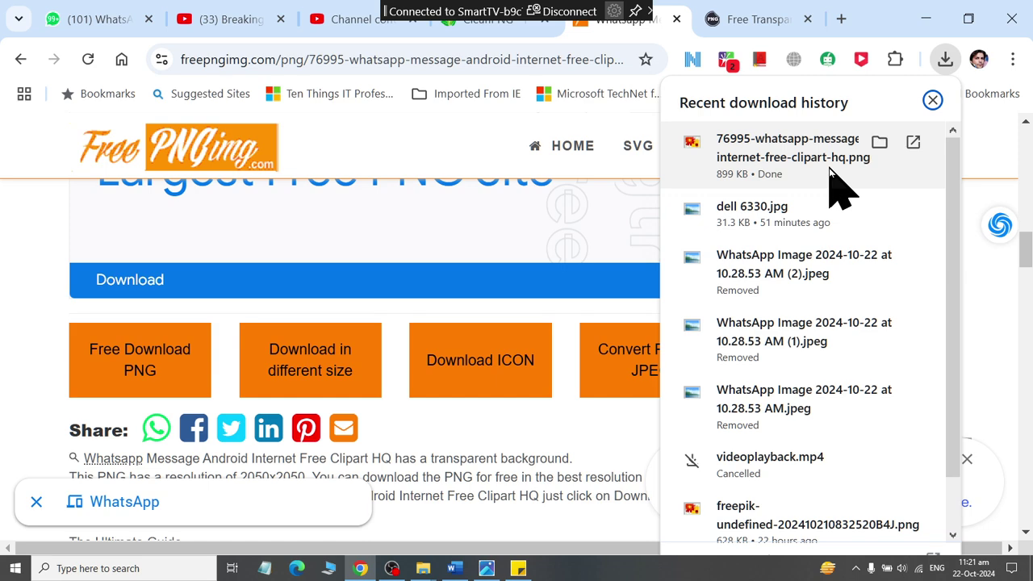
click(879, 143)
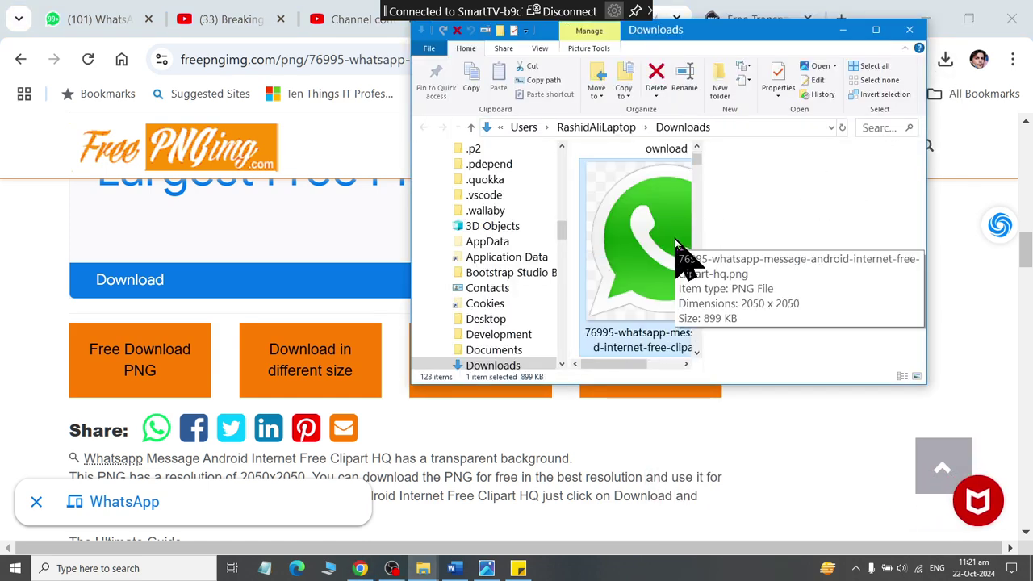
Draw a small oval circle in the white area below the left yellow shape.
click(456, 570)
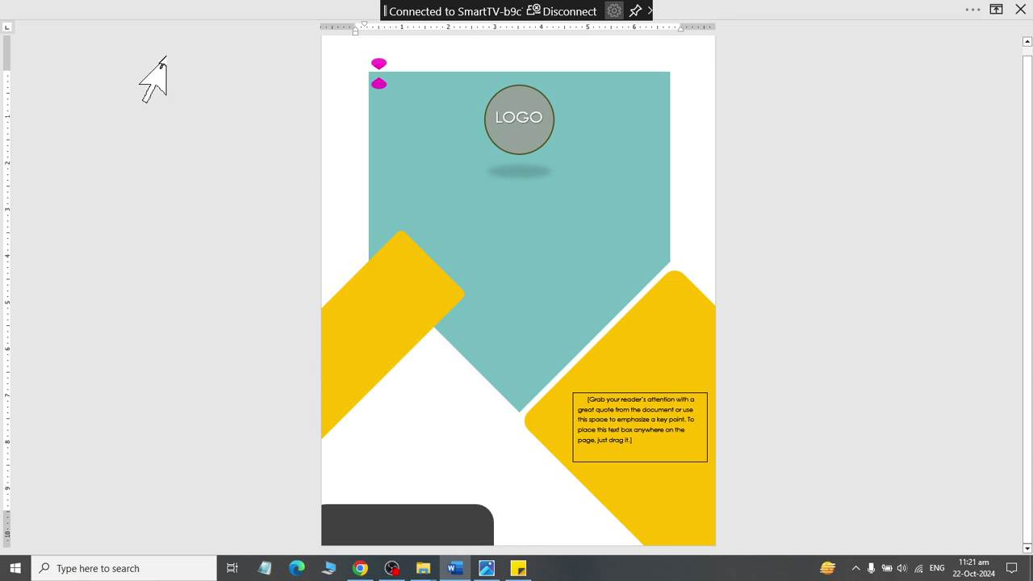
click(332, 8)
click(205, 8)
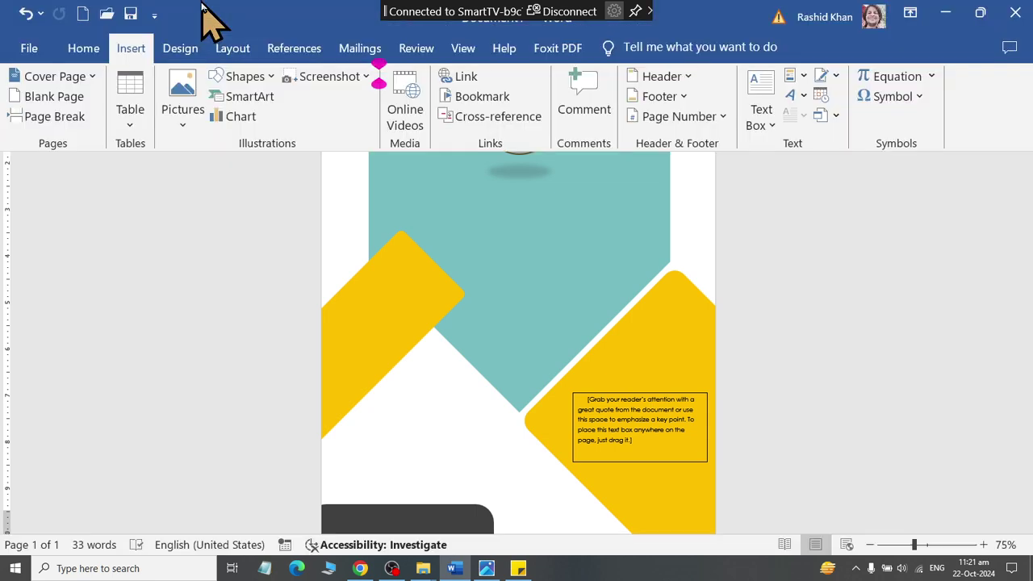
click(244, 79)
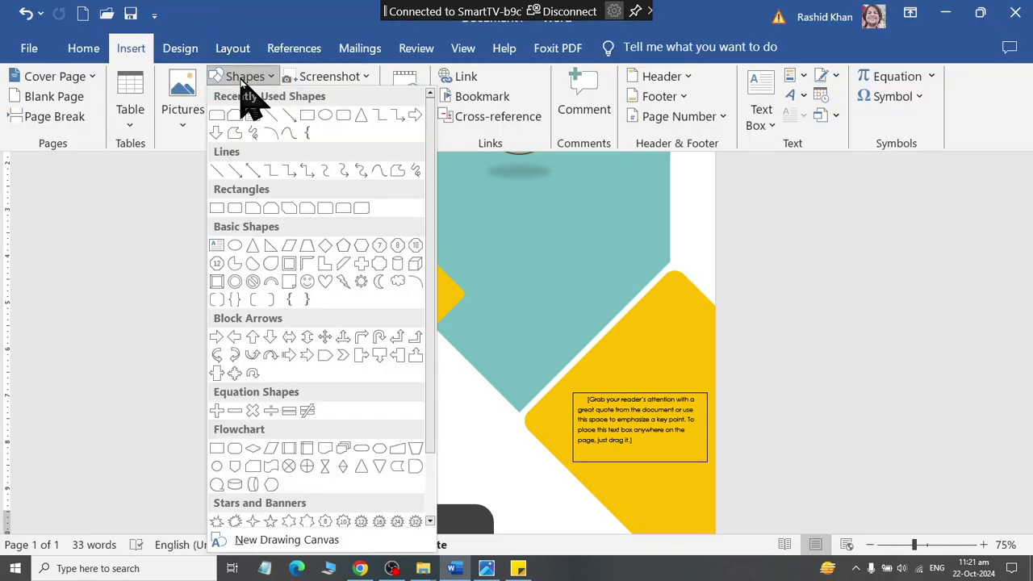
click(324, 116)
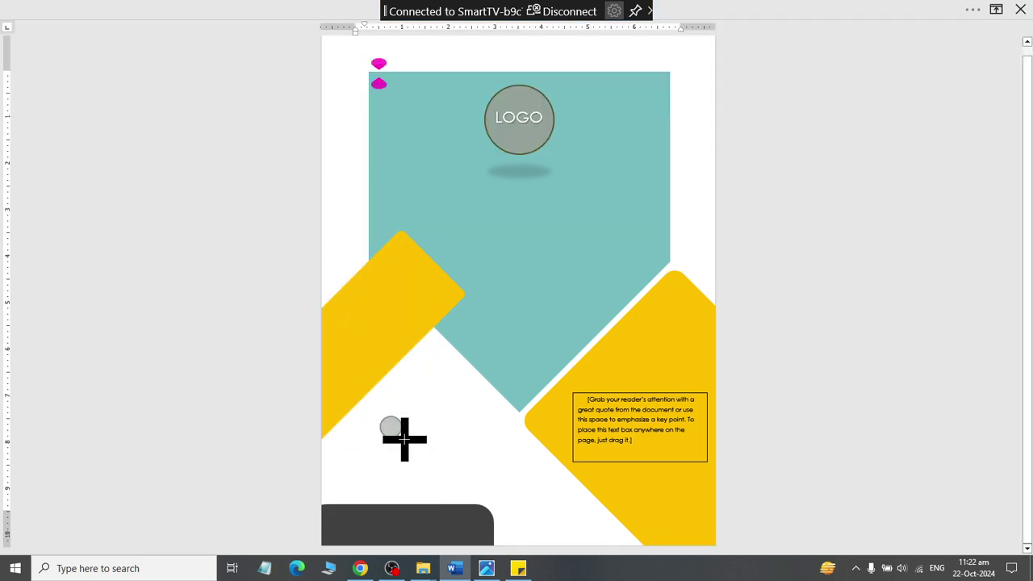
drag(406, 441, 408, 443)
click(840, 387)
Check the reference design image, then return to the Word cover page.
key(alt+Tab)
key(Tab)
key(Tab)
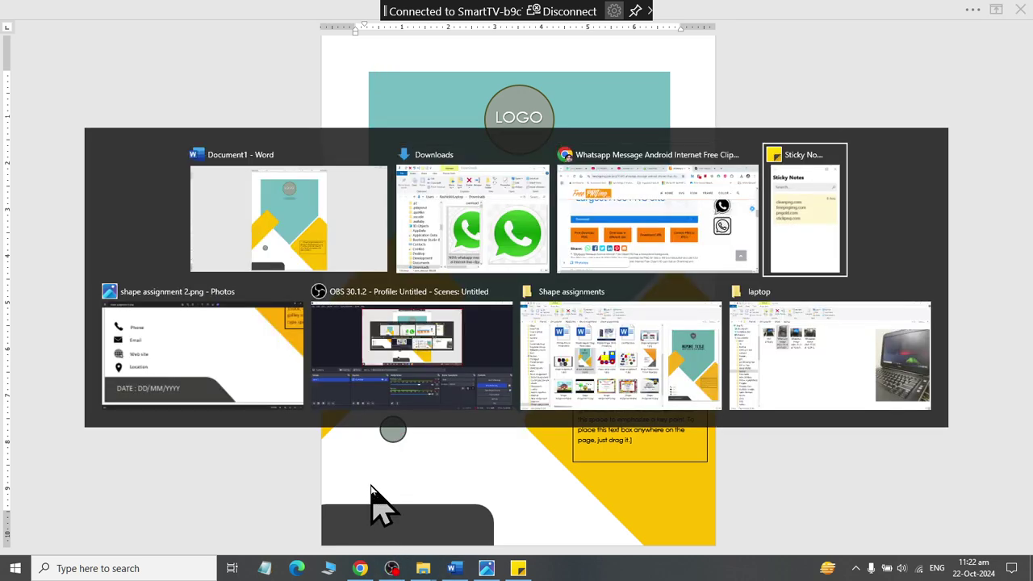
key(Tab)
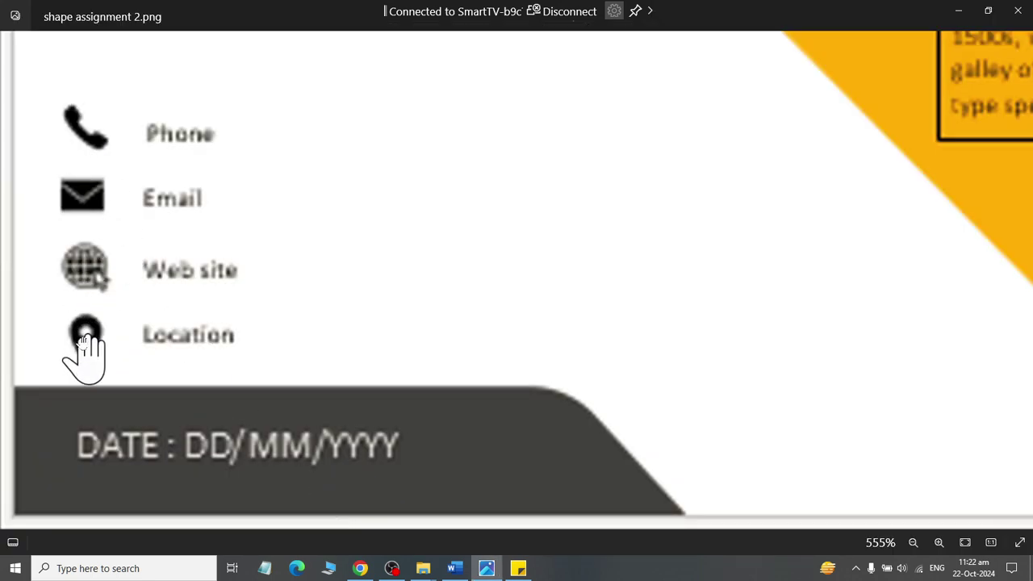
key(alt+Tab)
key(Tab)
key(shift+Tab)
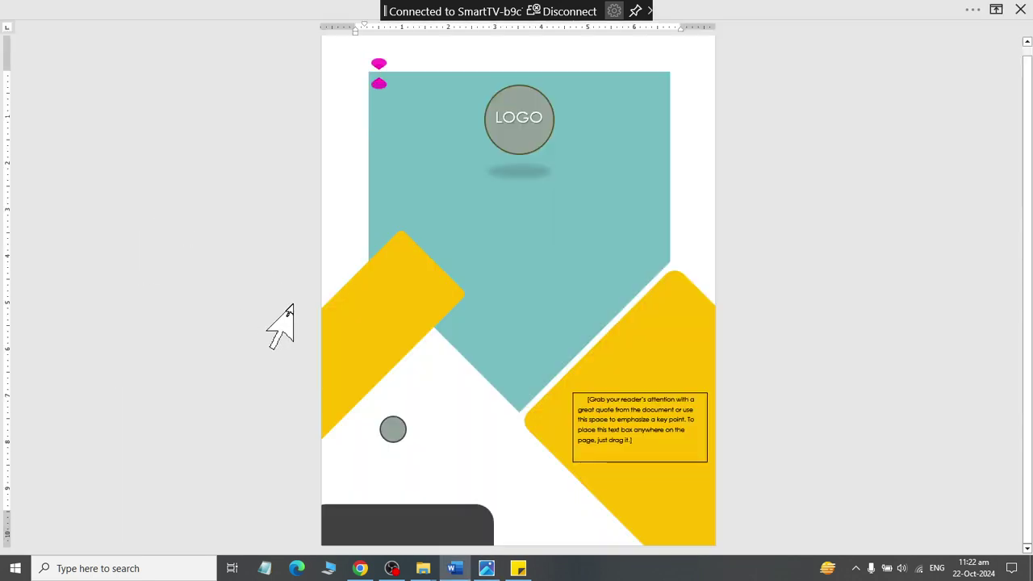
Move the grey circle toward the left edge and select both yellow shapes, teal banner and LOGO circle.
mouse_move(338, 353)
mouse_down()
mouse_move(353, 442)
mouse_move(369, 438)
mouse_up()
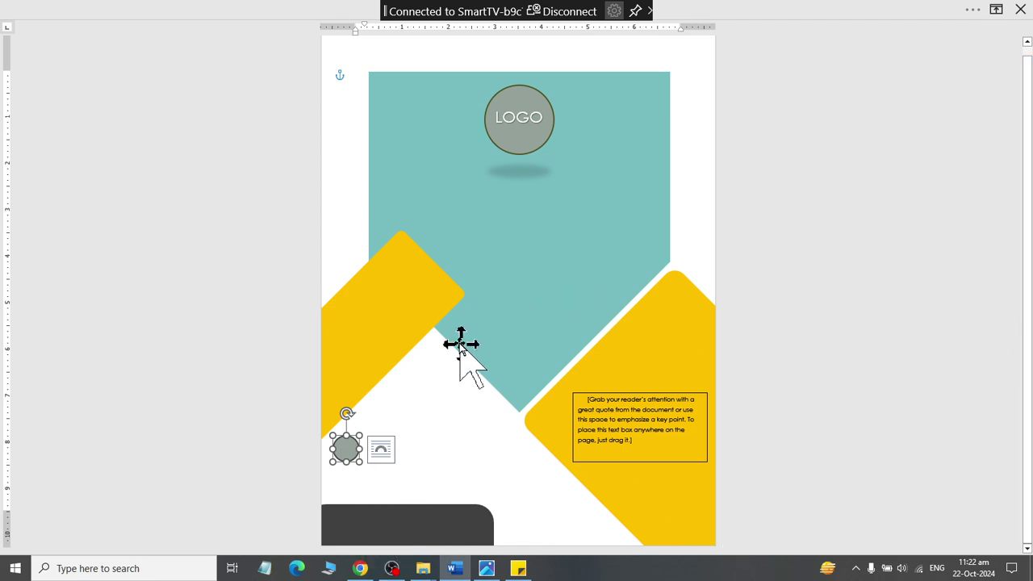
click(382, 316)
shift+click(618, 372)
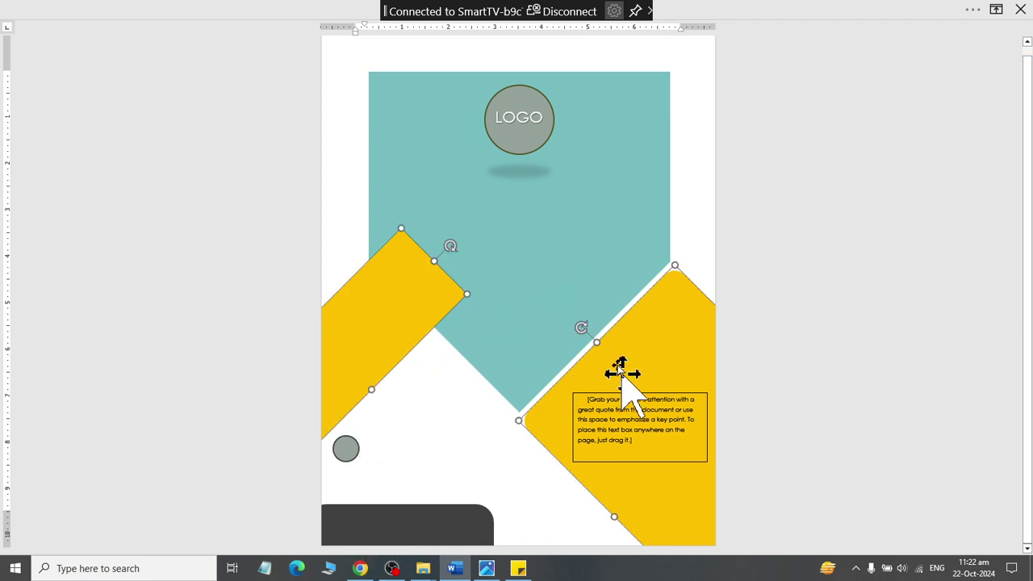
shift+click(549, 242)
shift+click(527, 145)
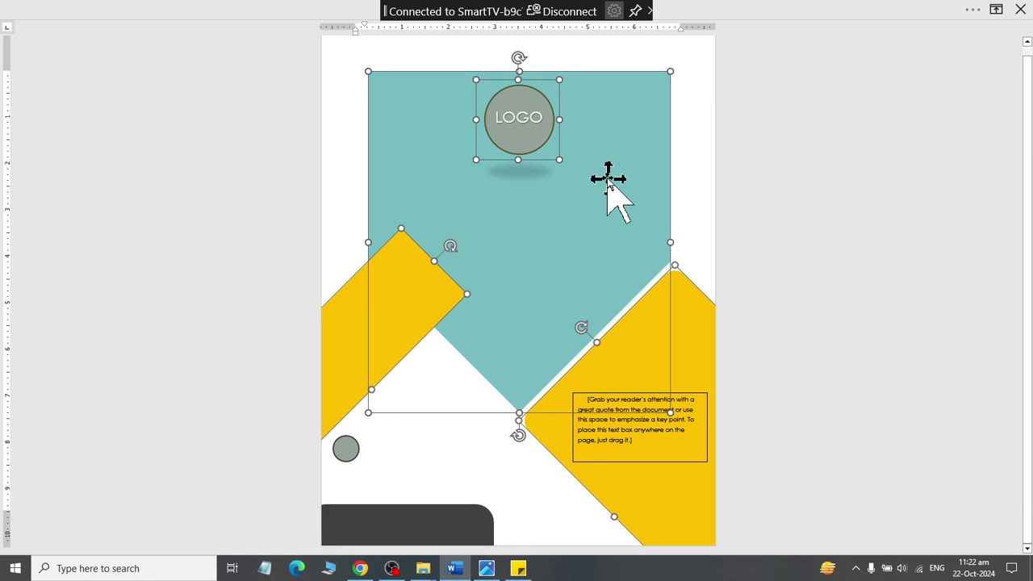
Nudge the selected banner shapes upward by a net three arrow-key steps.
key(Up)
key(Up)
key(Up)
key(Up)
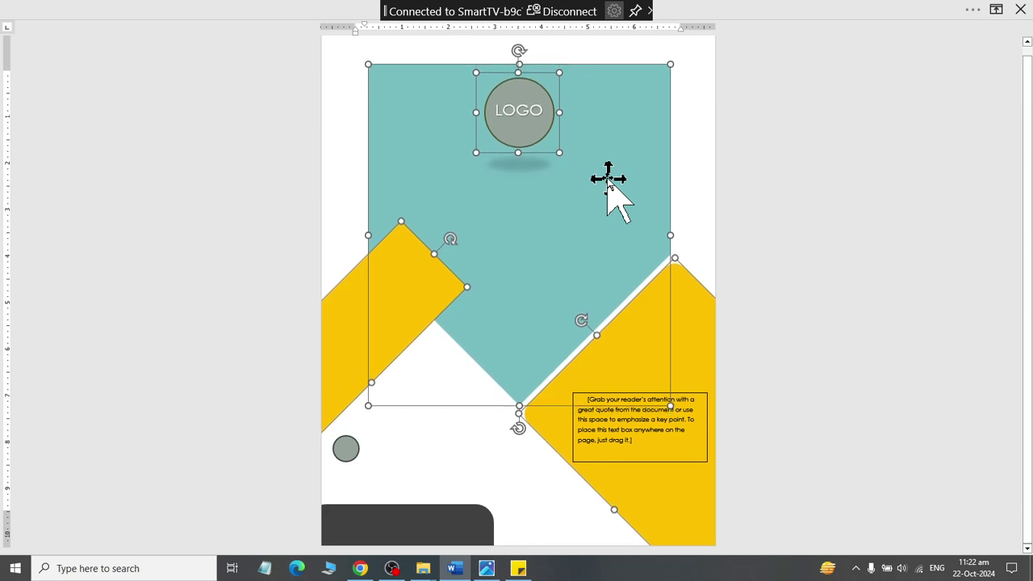
key(Up)
key(Up)
key(Up)
key(Up)
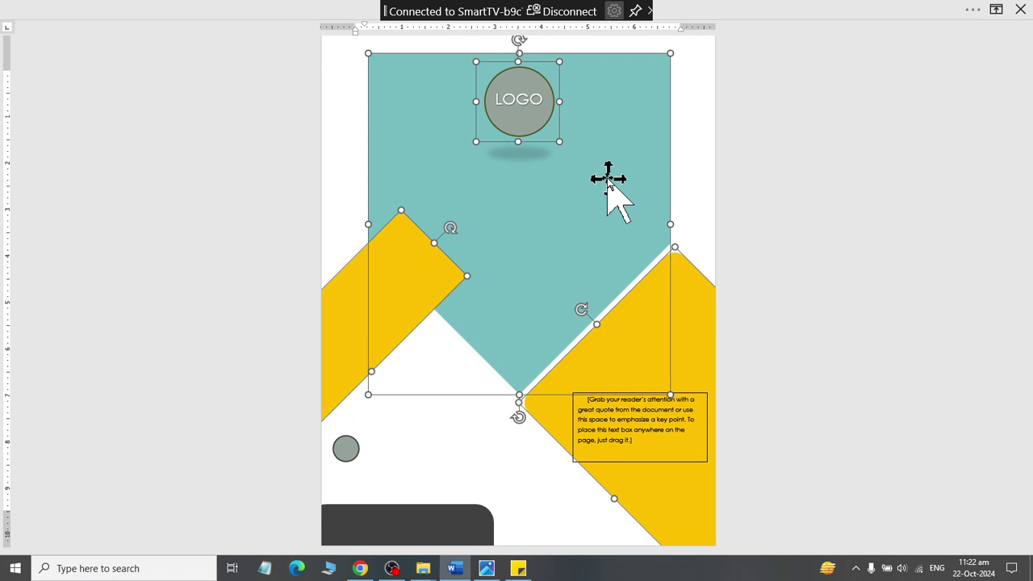
key(Up)
key(Up)
key(Up)
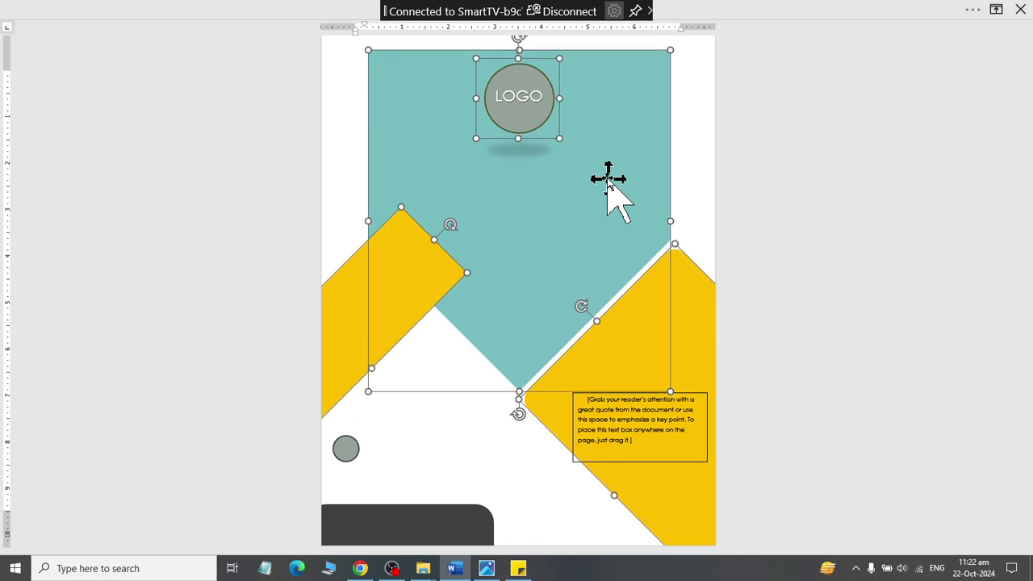
key(Up)
key(Up)
key(Up)
key(Up)
key(Up)
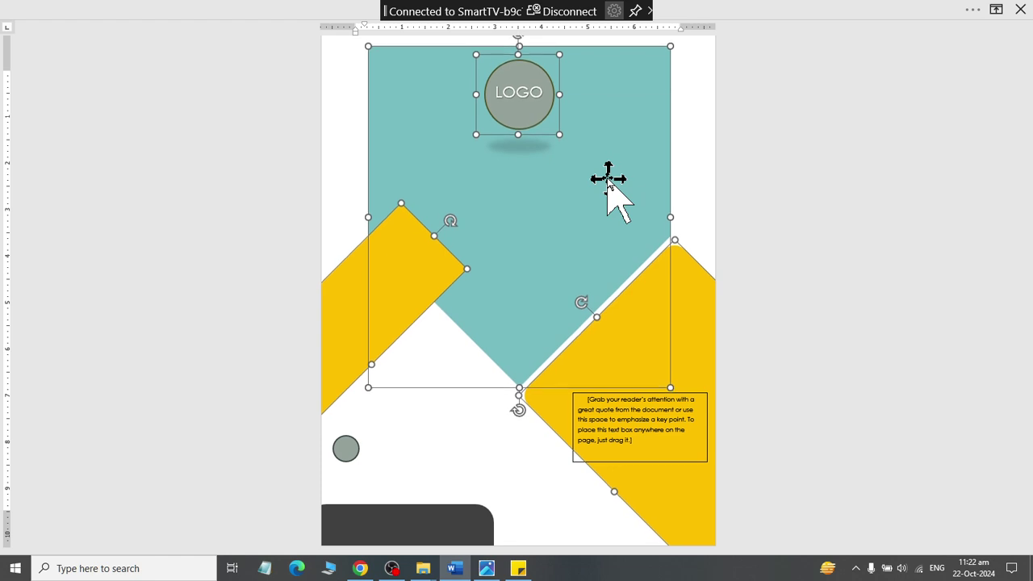
key(Up)
key(Up)
key(Up)
key(Up)
key(Up)
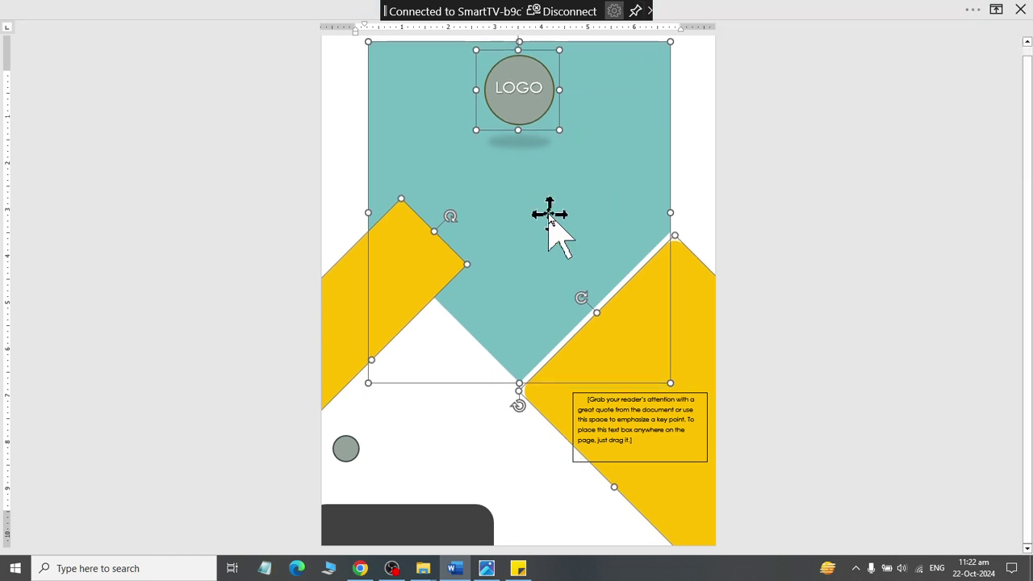
scroll(549, 214, up, 1)
scroll(549, 214, down, 1)
key(Down)
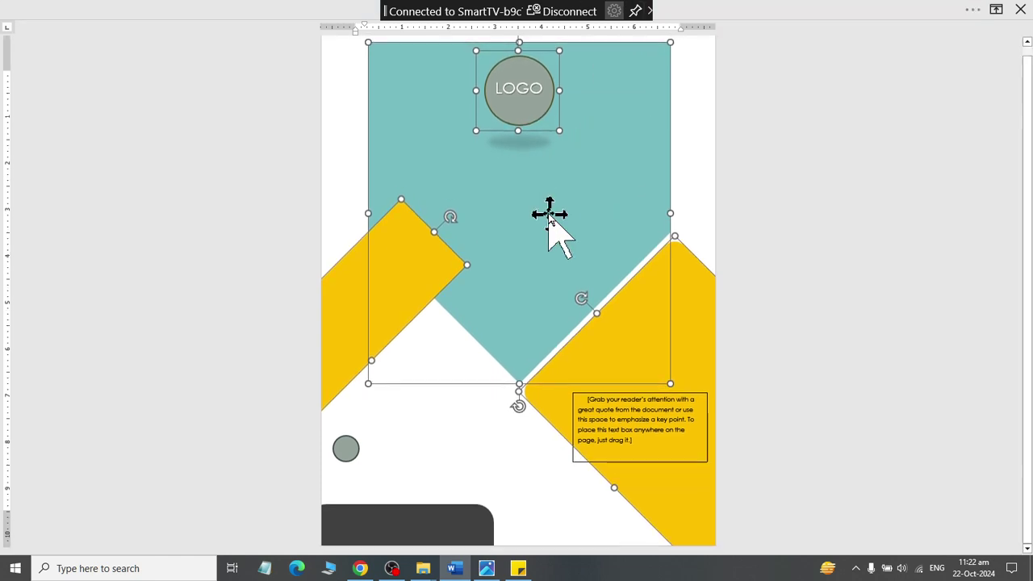
key(Down)
key(Down)
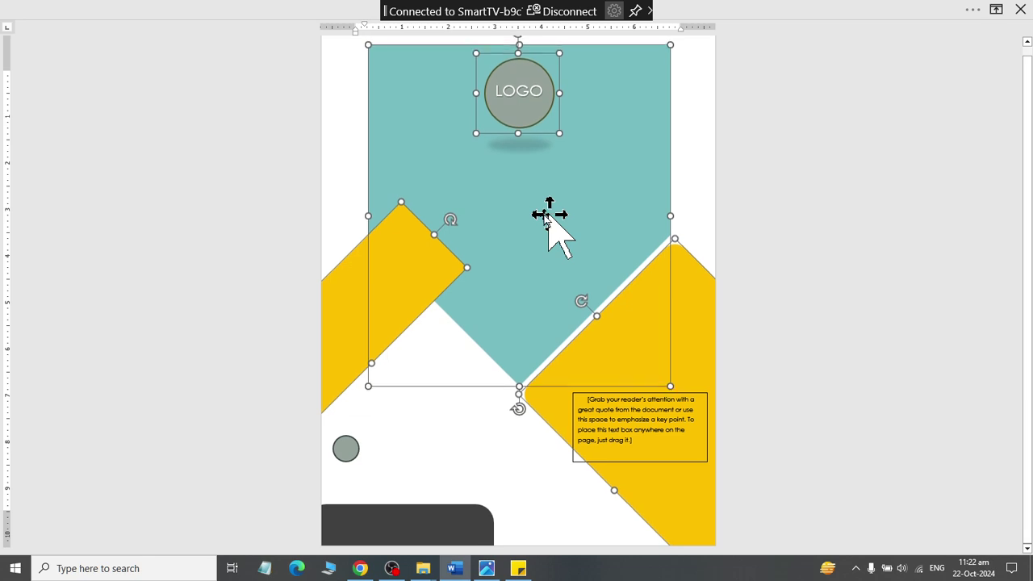
Raise the quote text box higher inside the right yellow shape.
click(682, 456)
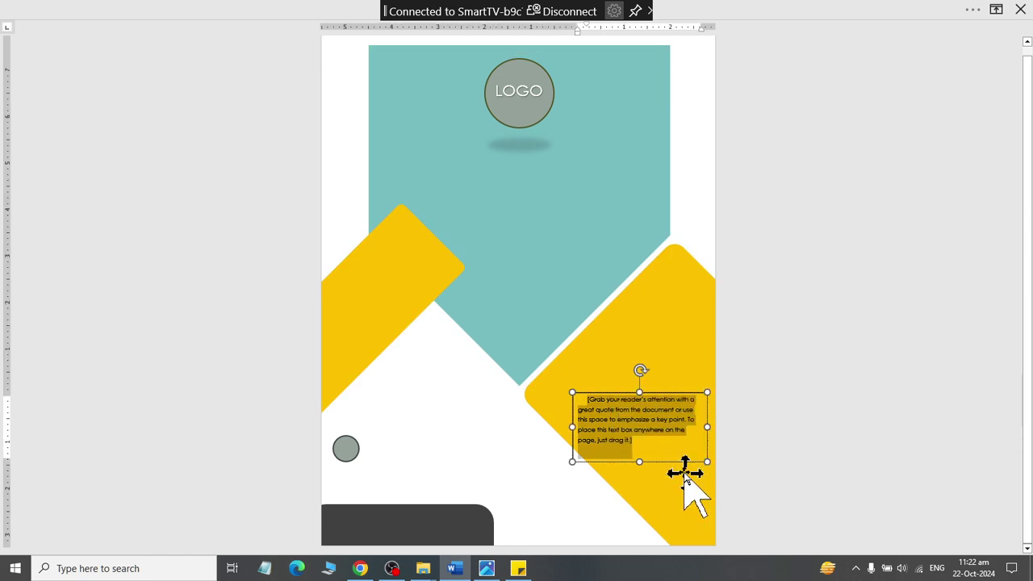
click(676, 463)
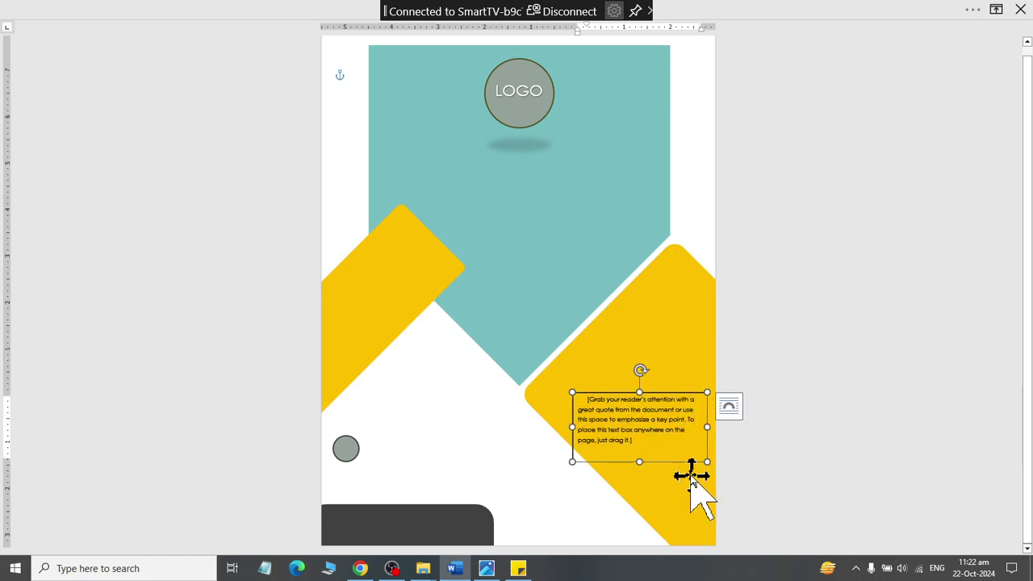
key(Up)
key(Up)
key(Up)
key(Up)
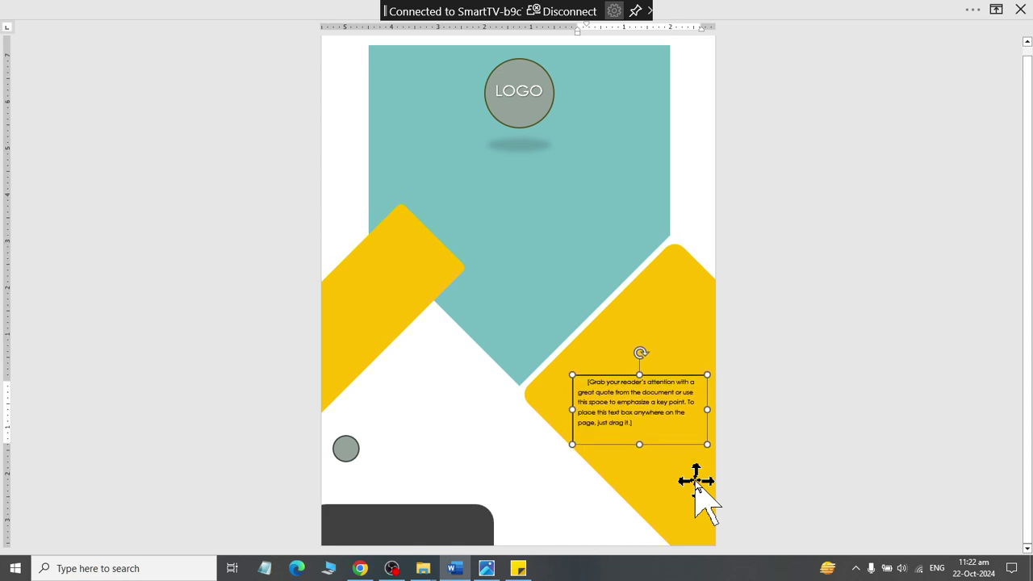
key(Up)
key(Up)
key(Up)
key(Down)
key(Down)
key(Down)
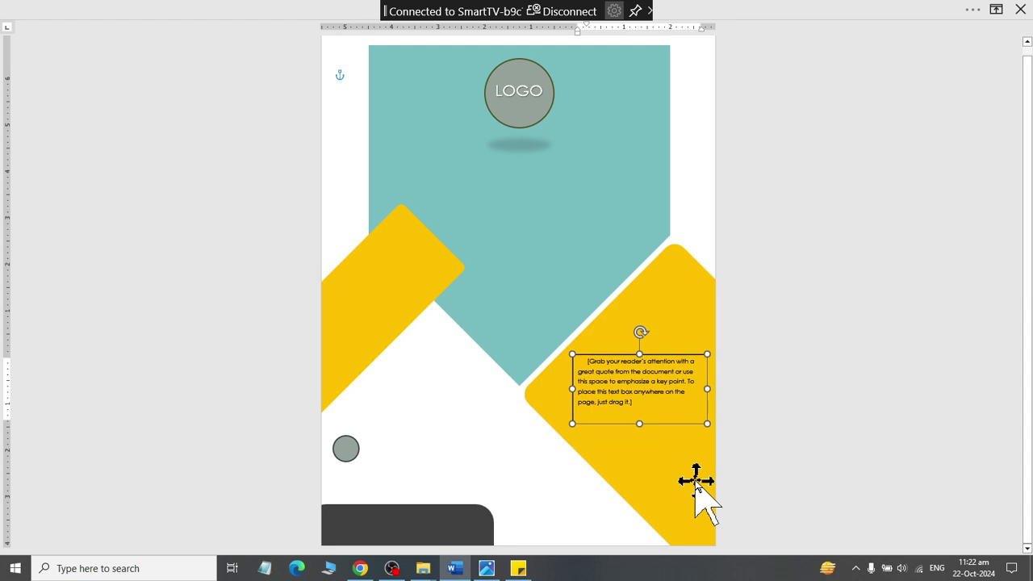
key(Left)
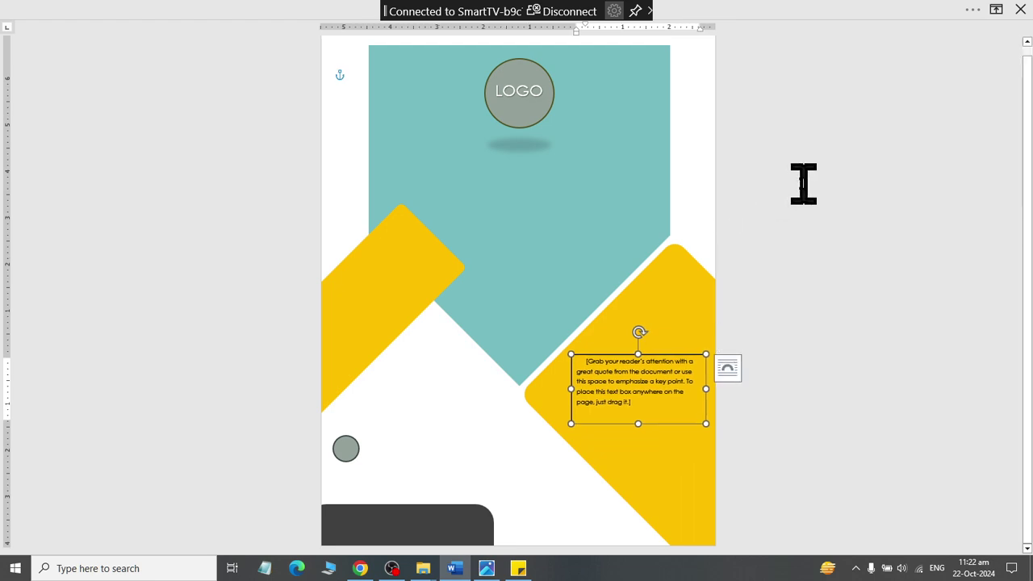
click(802, 185)
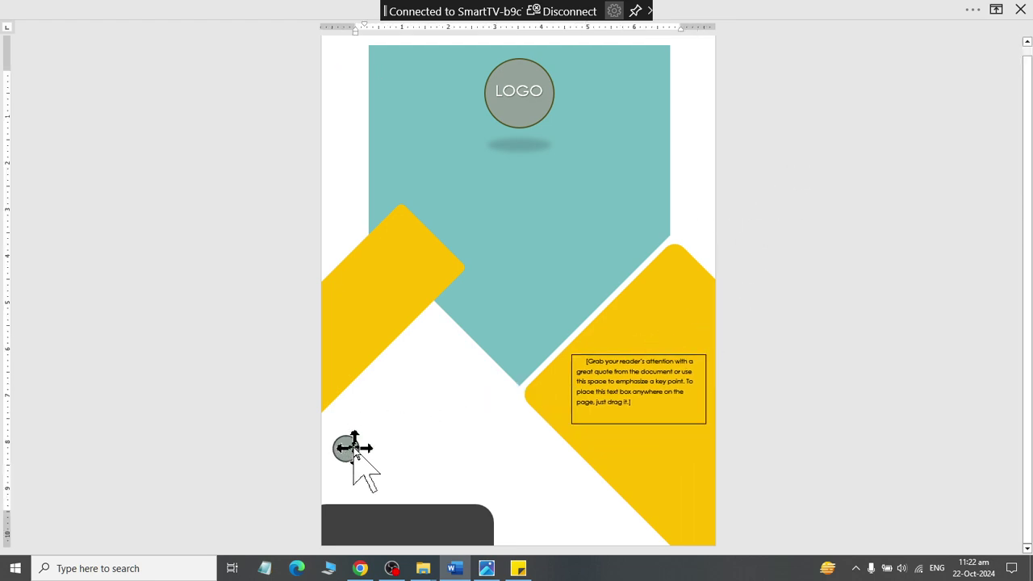
Move the small grey circle slightly upward.
mouse_move(355, 448)
mouse_down()
mouse_move(341, 435)
mouse_move(350, 435)
mouse_up()
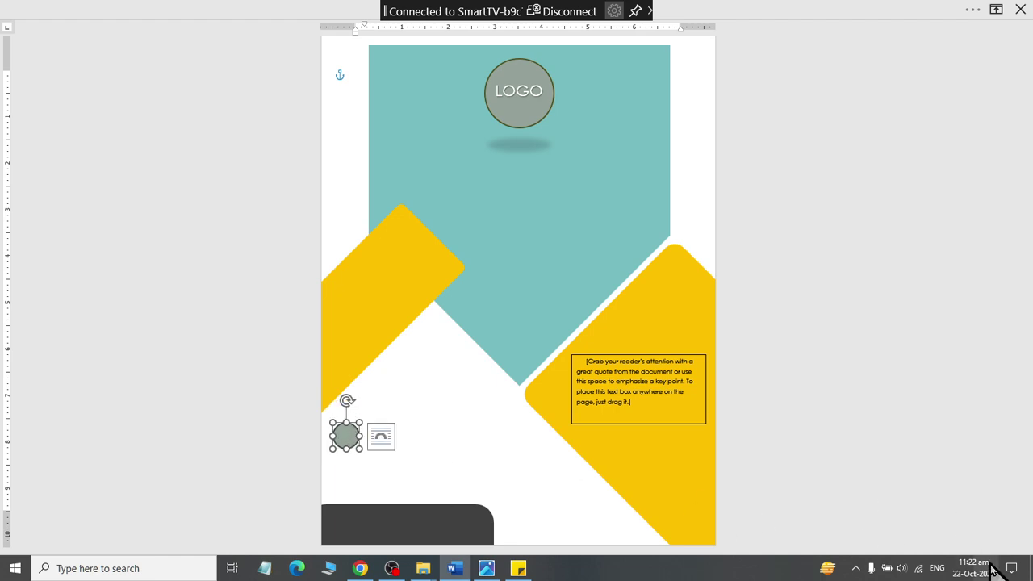
click(993, 506)
click(723, 6)
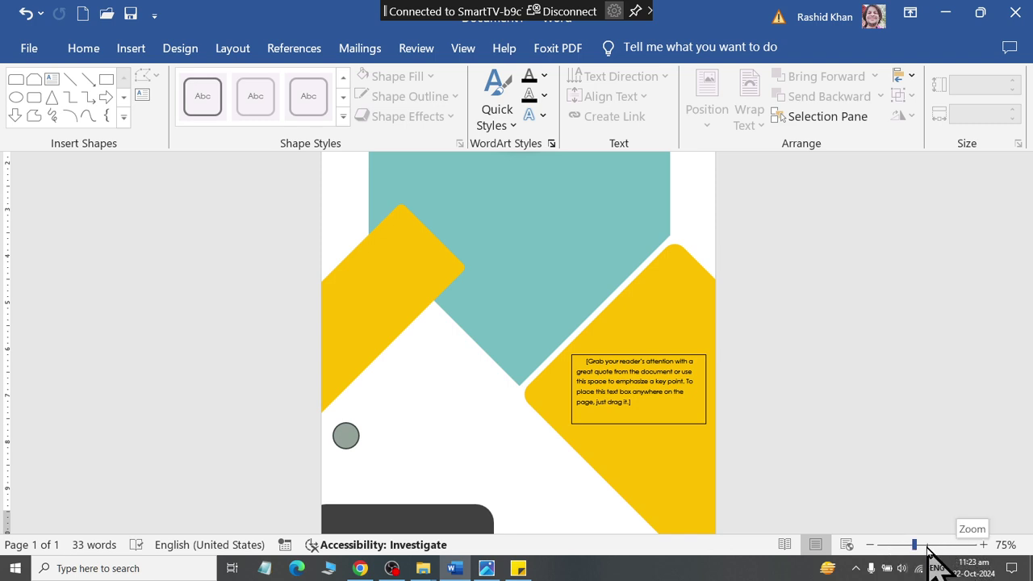
Zoom in and move the small circle up toward the left yellow shape.
click(928, 552)
click(295, 396)
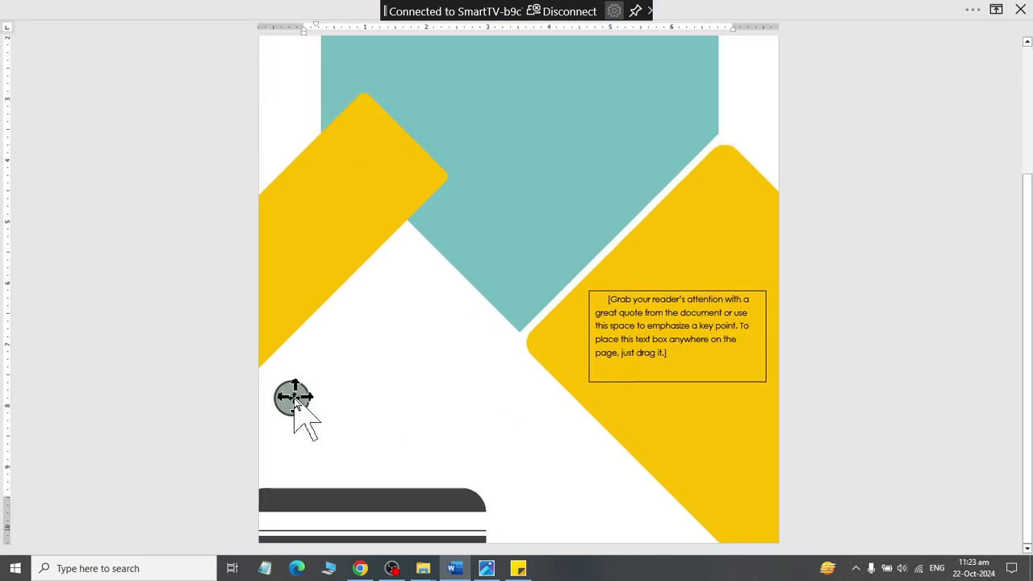
mouse_move(295, 401)
mouse_down()
mouse_move(295, 373)
mouse_move(311, 365)
mouse_up()
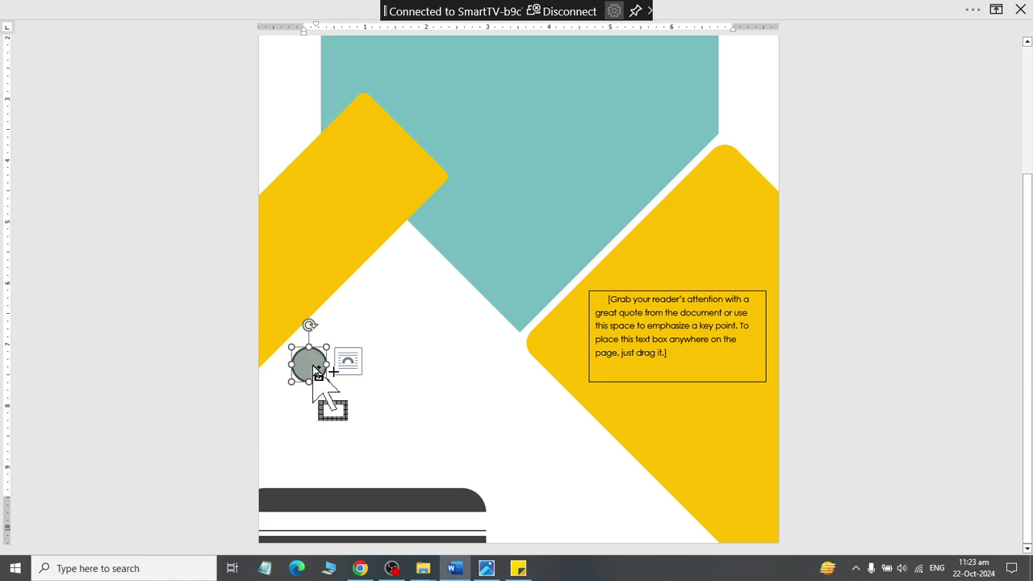
Fill the circle with the WhatsApp picture from the Downloads folder.
click(348, 360)
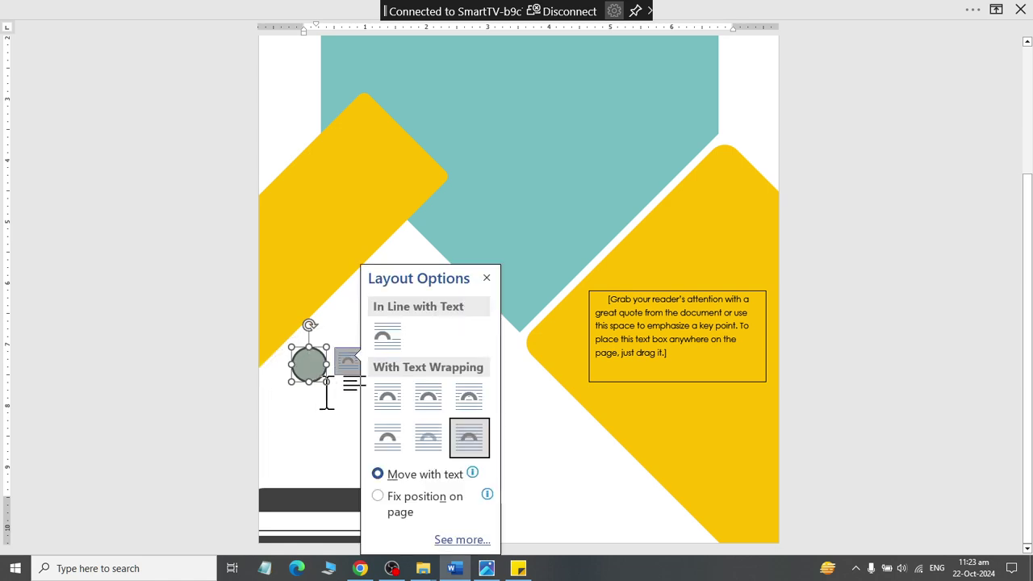
click(589, 14)
click(629, 49)
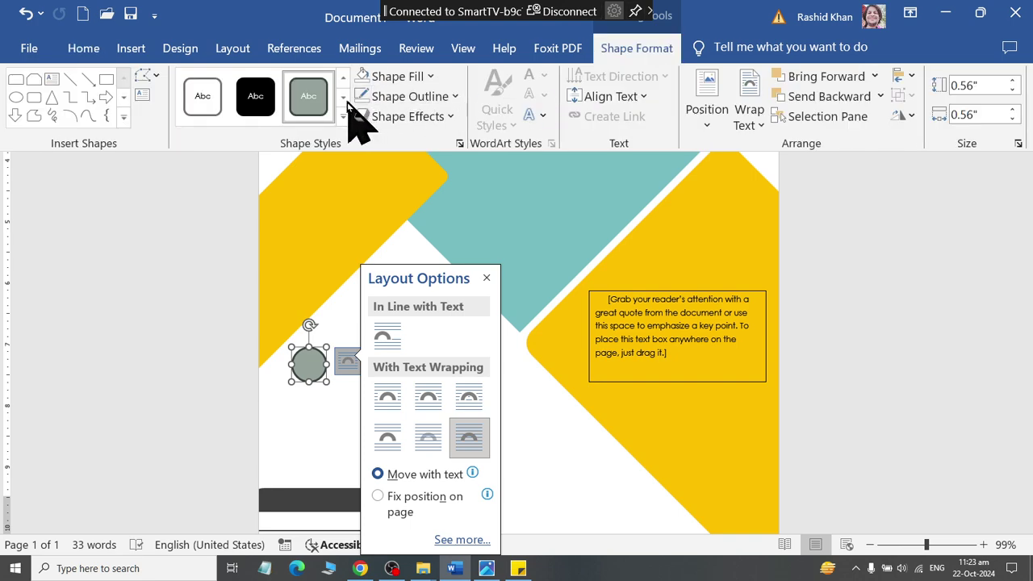
click(395, 77)
click(420, 399)
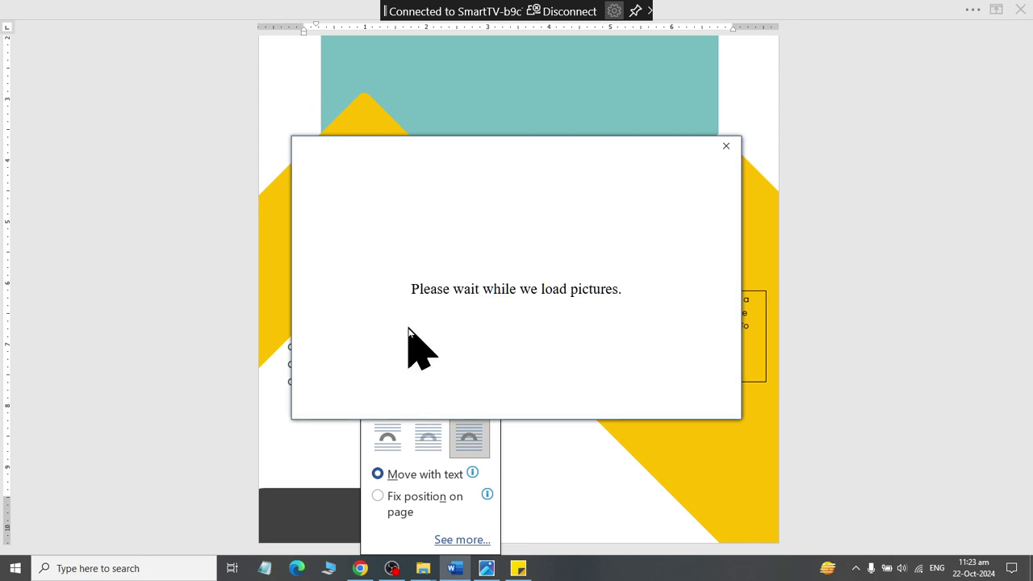
key(Escape)
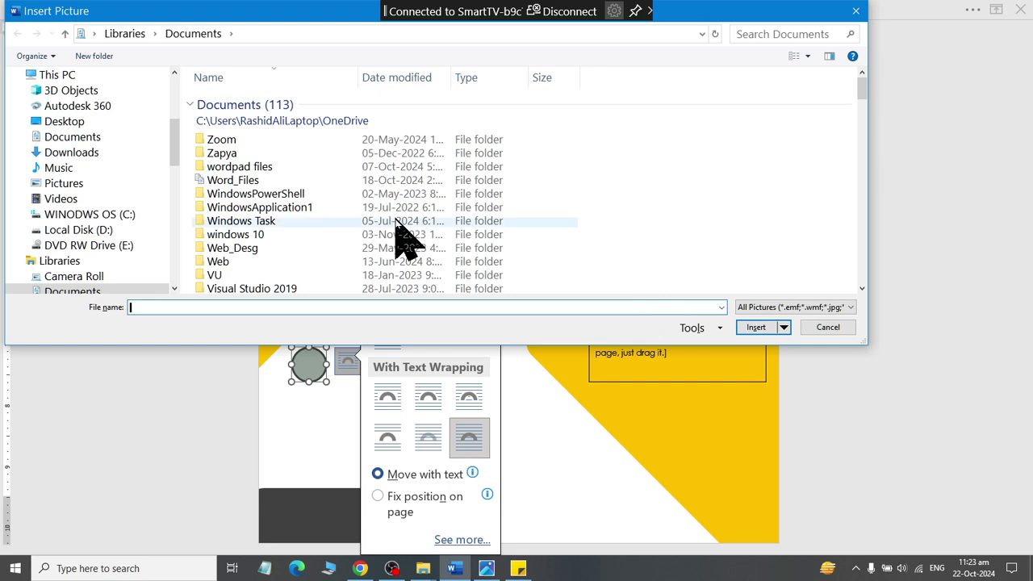
click(71, 152)
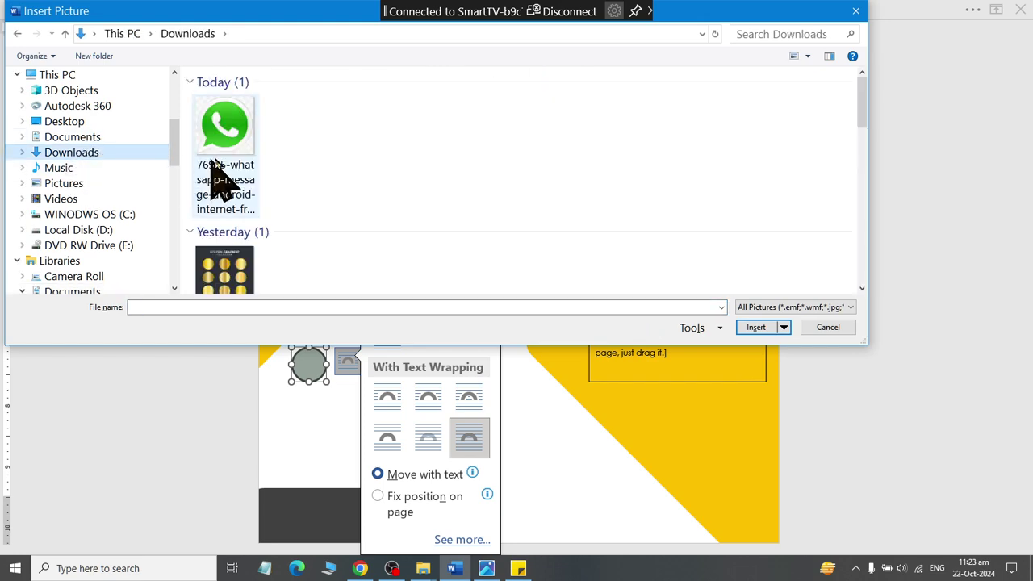
double_click(234, 131)
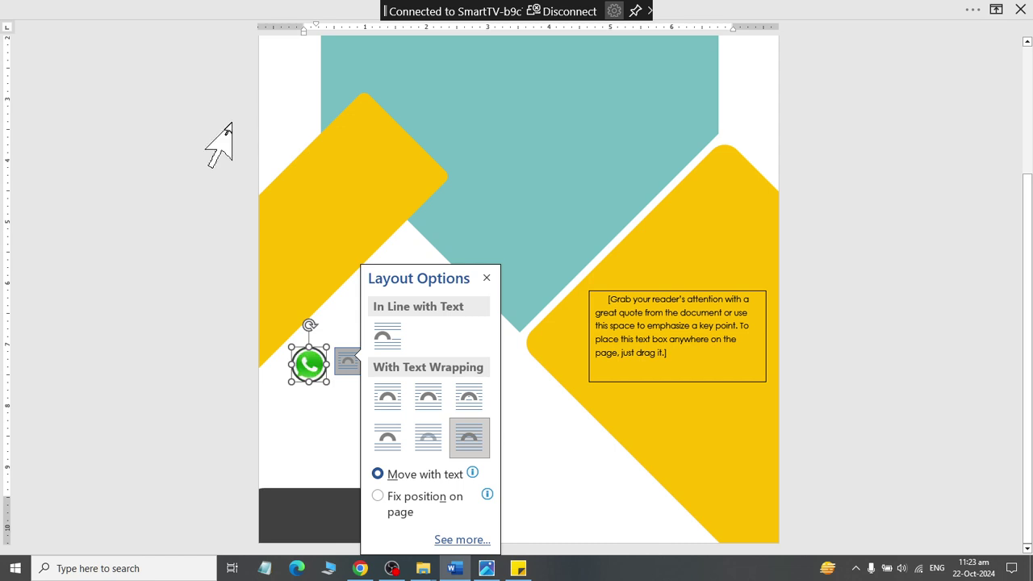
Set the circle's outline to No Outline and bring up the preset shape effects.
click(731, 14)
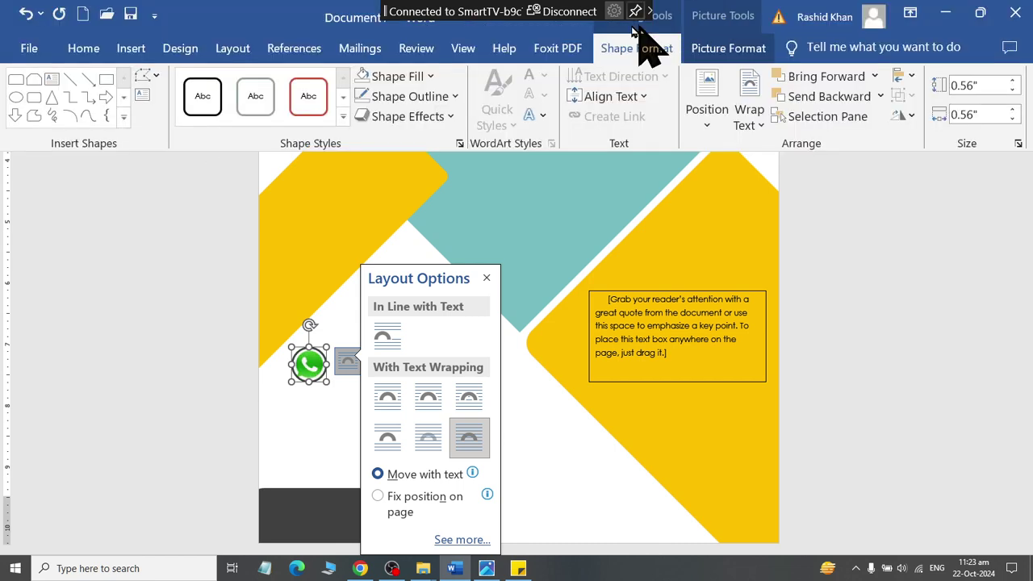
click(428, 95)
mouse_move(393, 419)
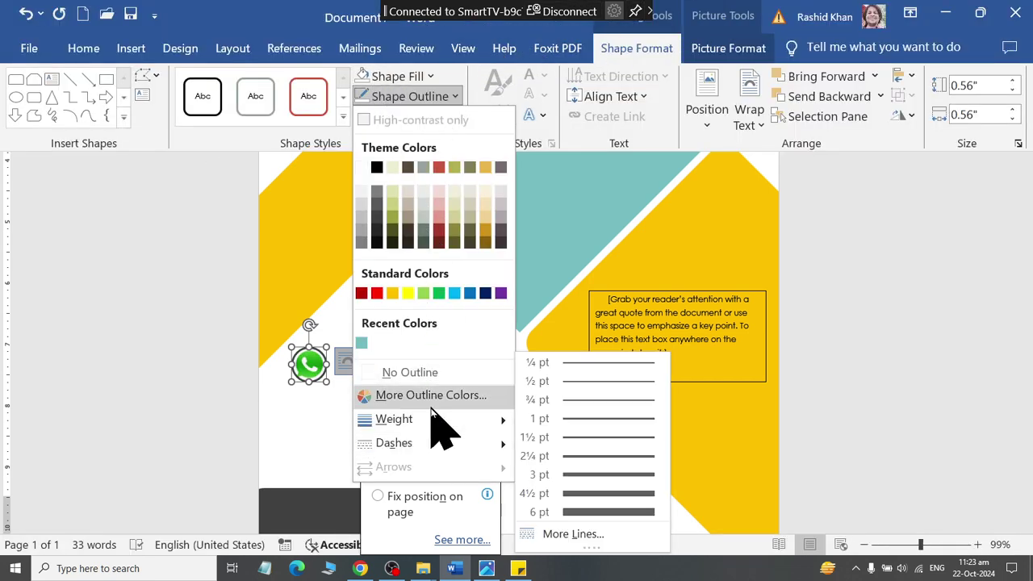
click(412, 372)
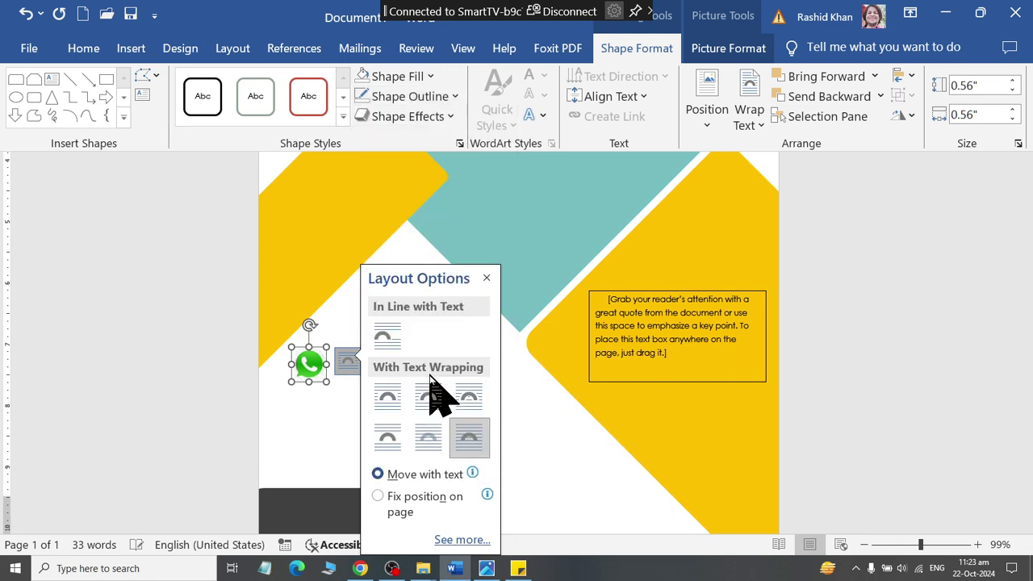
click(408, 116)
mouse_move(411, 147)
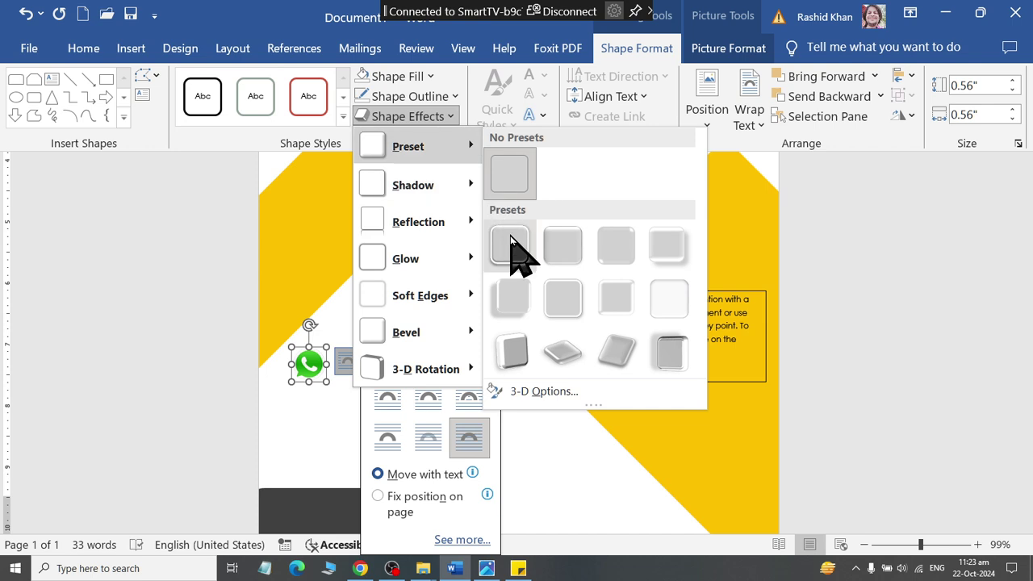
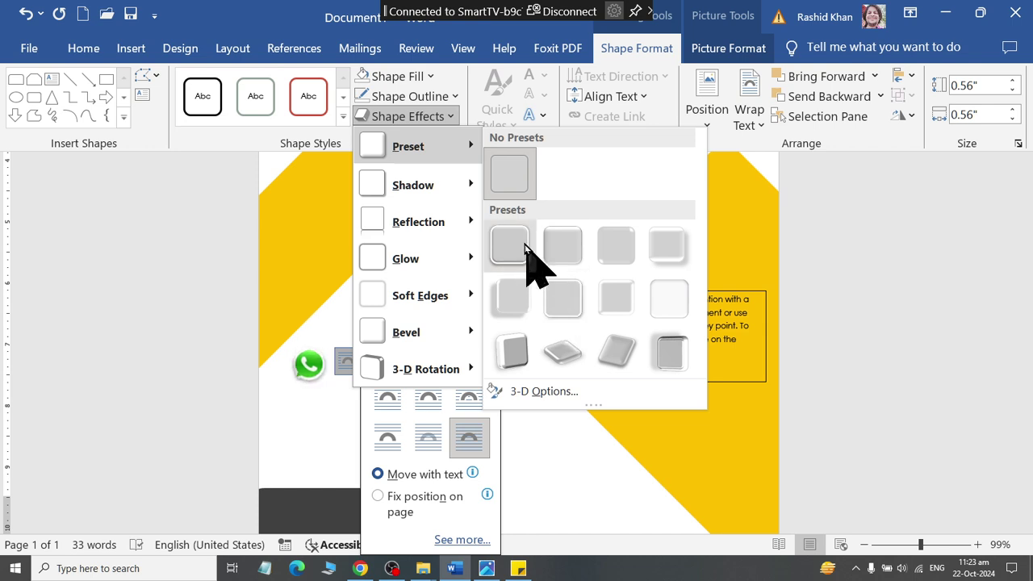
Dismiss the effect presets and switch the page to full-screen view.
click(565, 246)
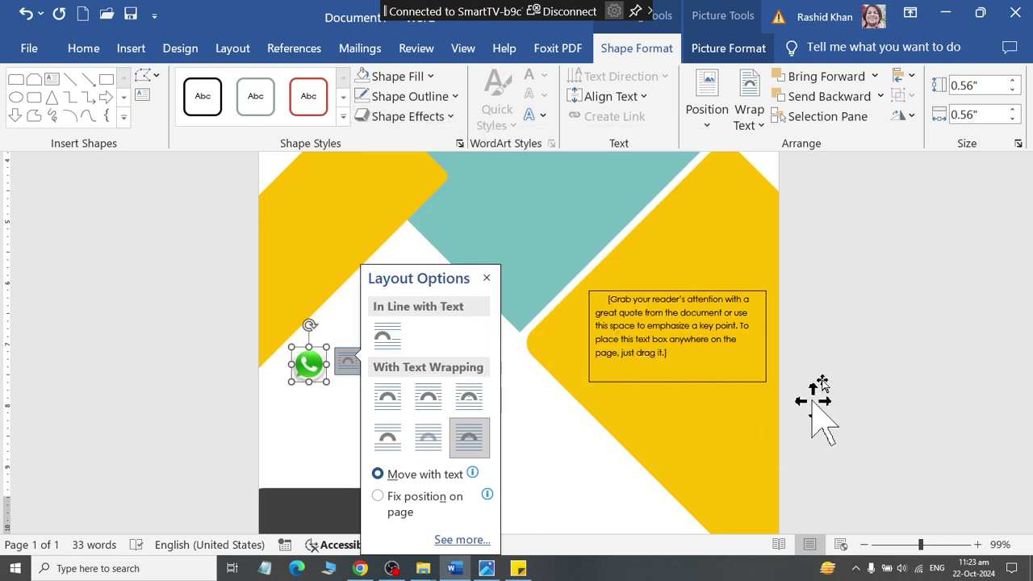
key(ctrl+shift+F1)
scroll(832, 362, up, 3)
scroll(457, 359, down, 3)
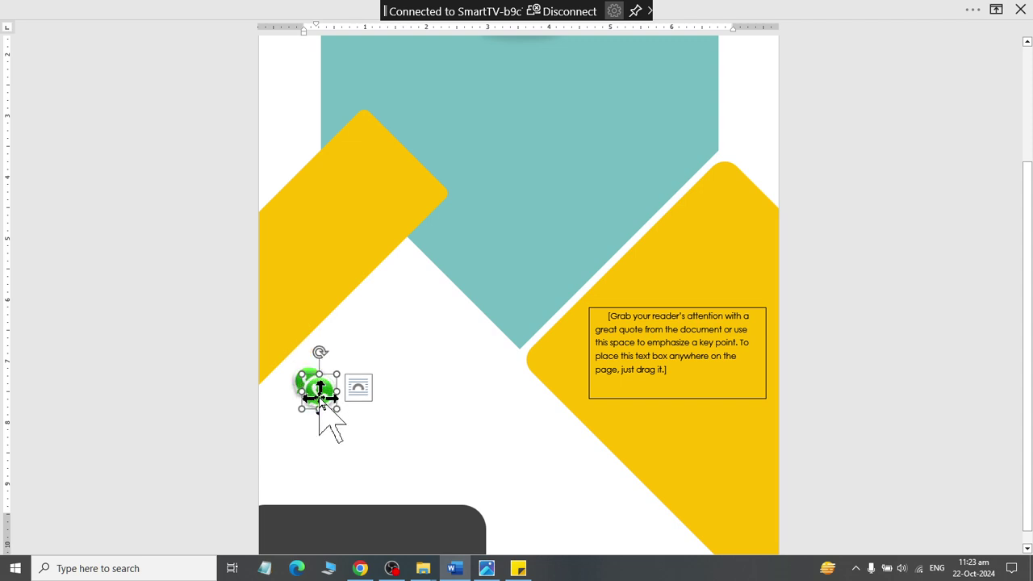
Ctrl-drag copies of the WhatsApp icon downward into a column of four, then deselect.
drag(314, 395, 310, 459)
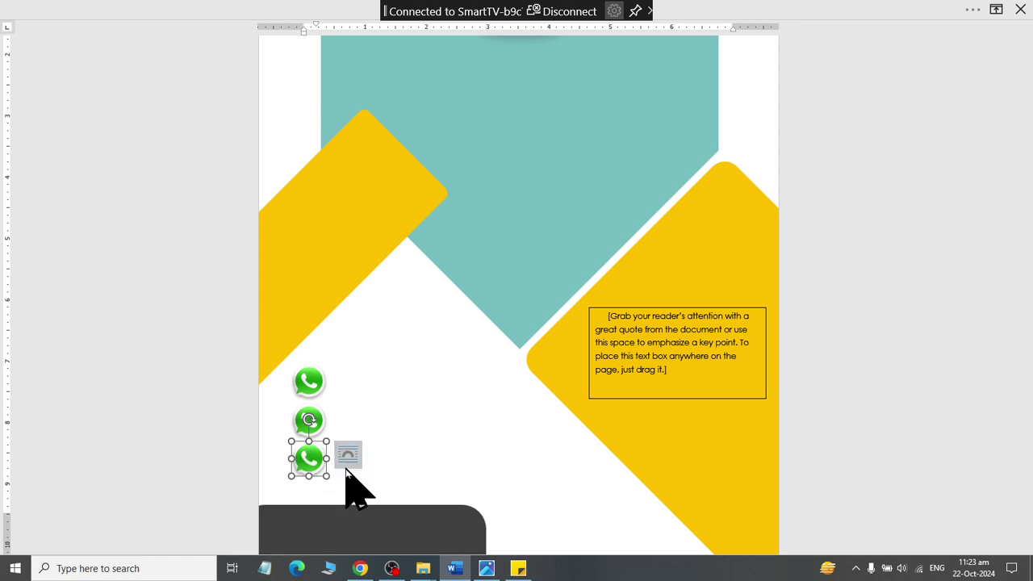
mouse_move(315, 460)
mouse_down()
mouse_move(332, 488)
mouse_move(309, 496)
mouse_up()
scroll(311, 429, up, 3)
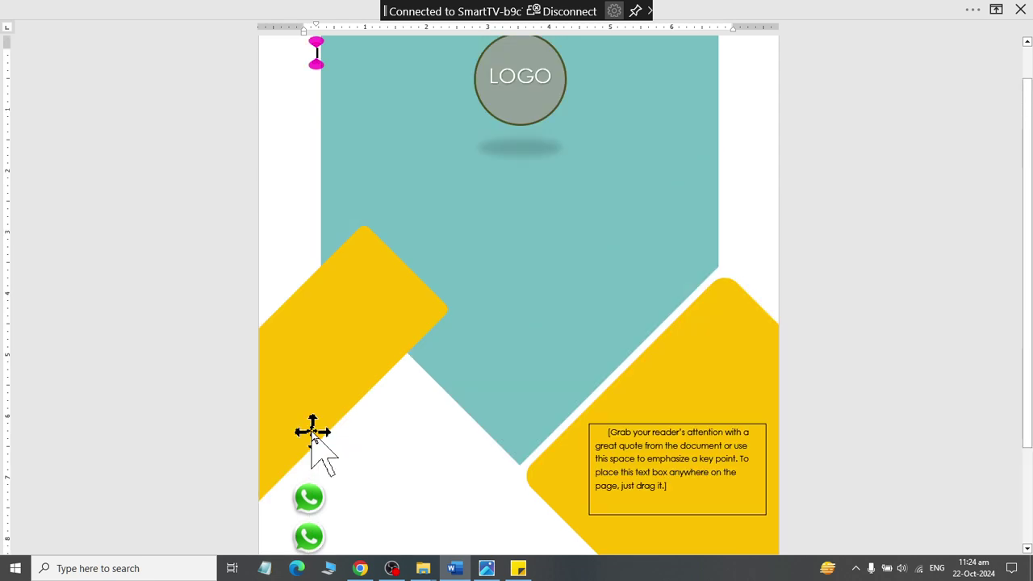
click(327, 431)
scroll(326, 431, down, 1)
scroll(327, 432, down, 2)
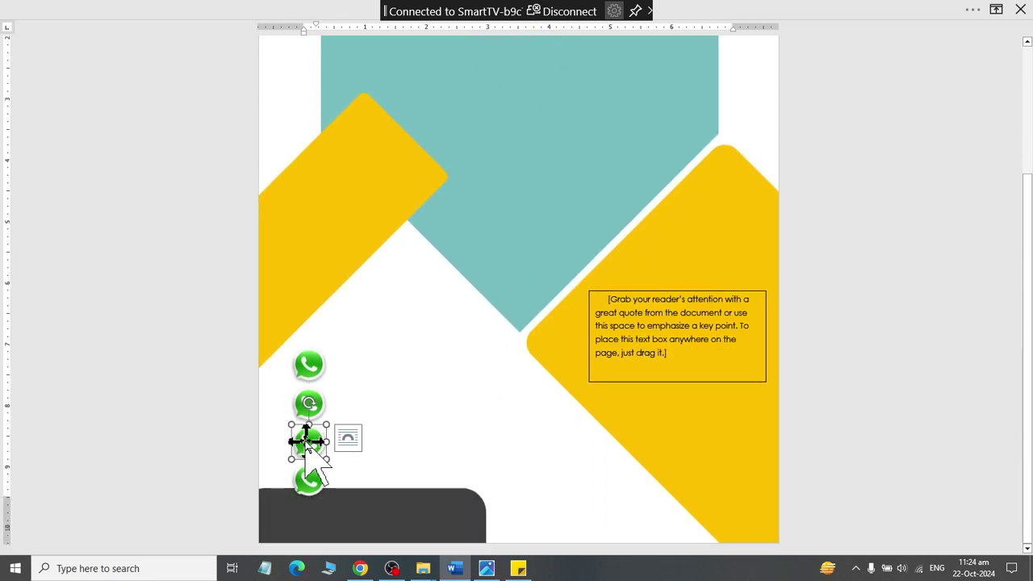
shift+click(311, 479)
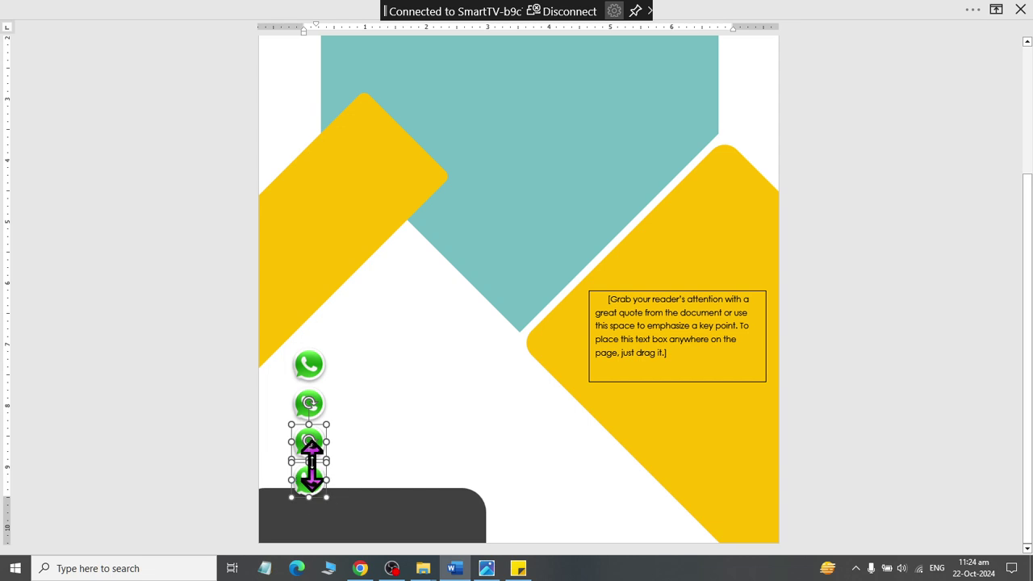
click(316, 376)
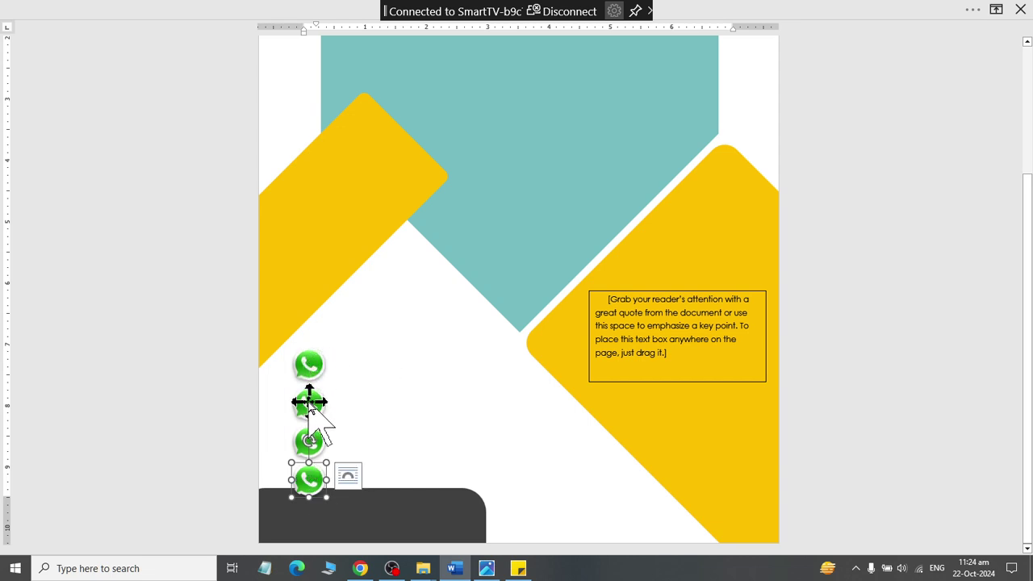
click(311, 439)
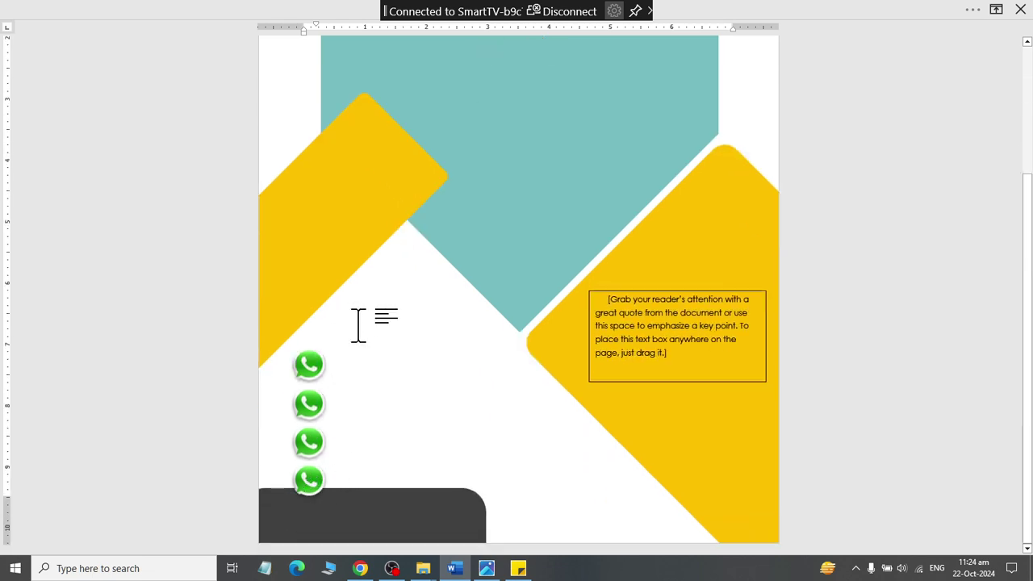
Use Select Objects to box-select all four WhatsApp icons together.
click(169, 15)
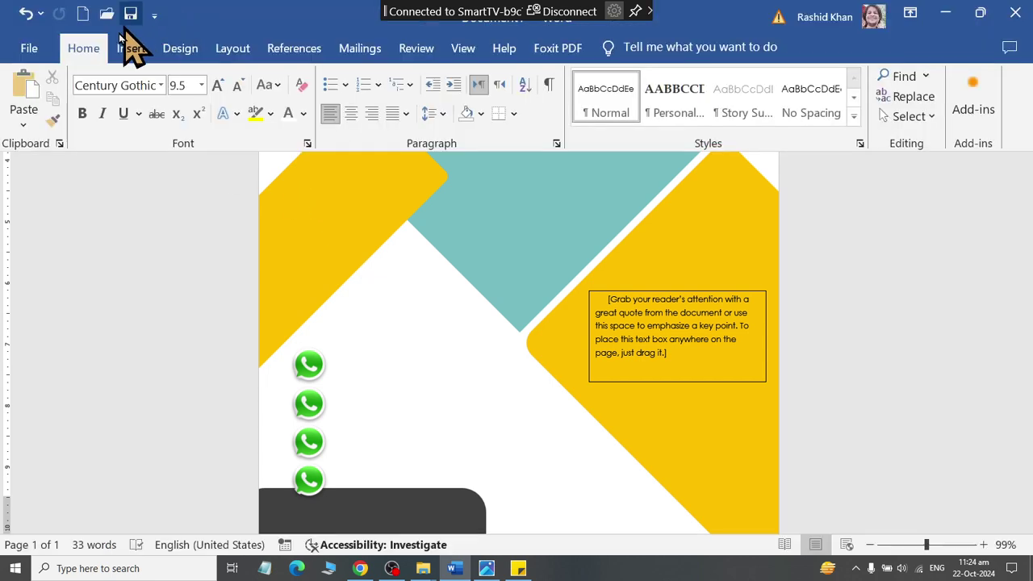
click(912, 116)
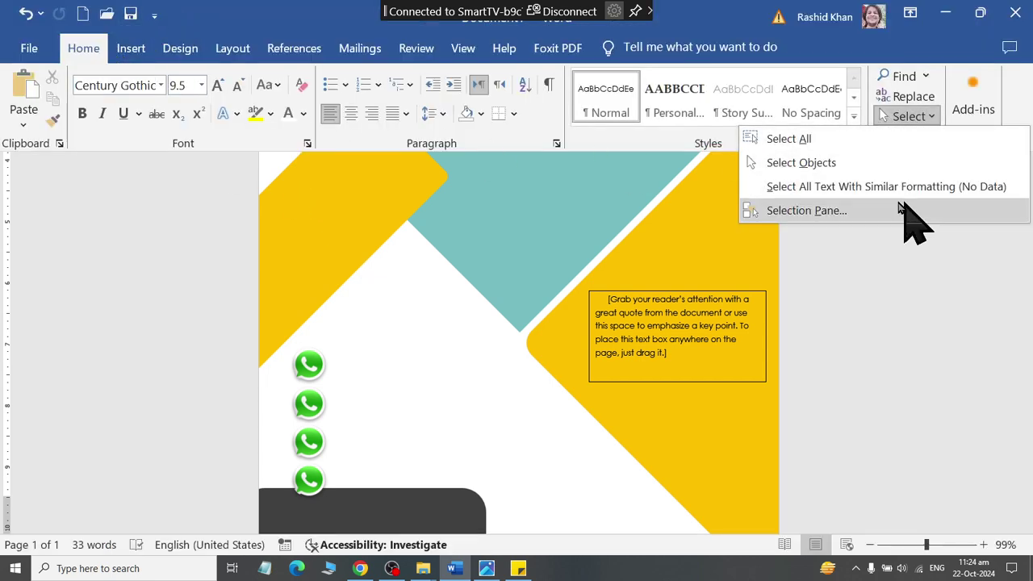
click(862, 162)
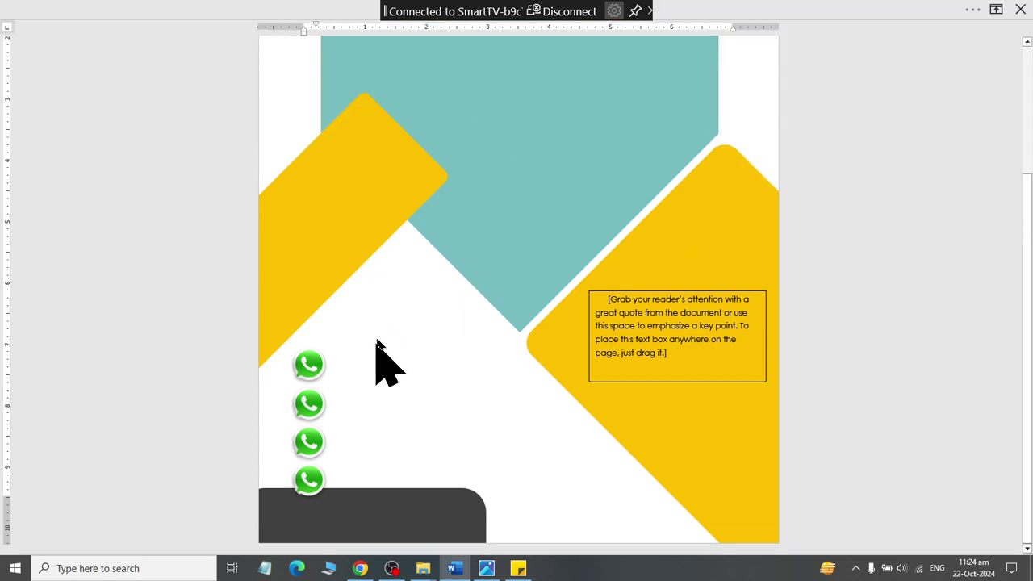
mouse_move(376, 338)
mouse_down()
mouse_move(318, 499)
mouse_move(287, 533)
mouse_move(278, 516)
mouse_up()
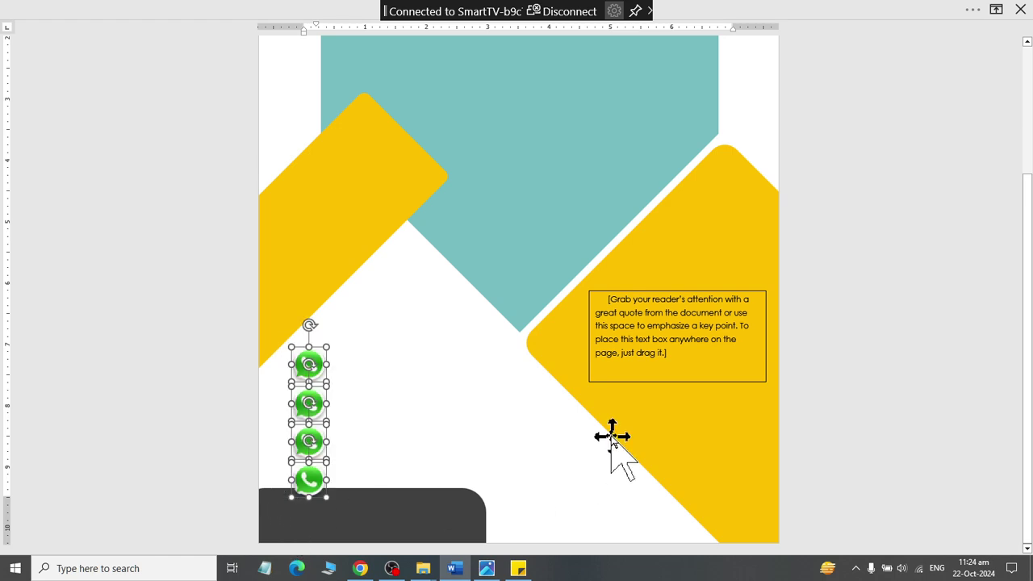
Nudge the four selected WhatsApp icons upward with eleven Up-arrow presses.
key(Up)
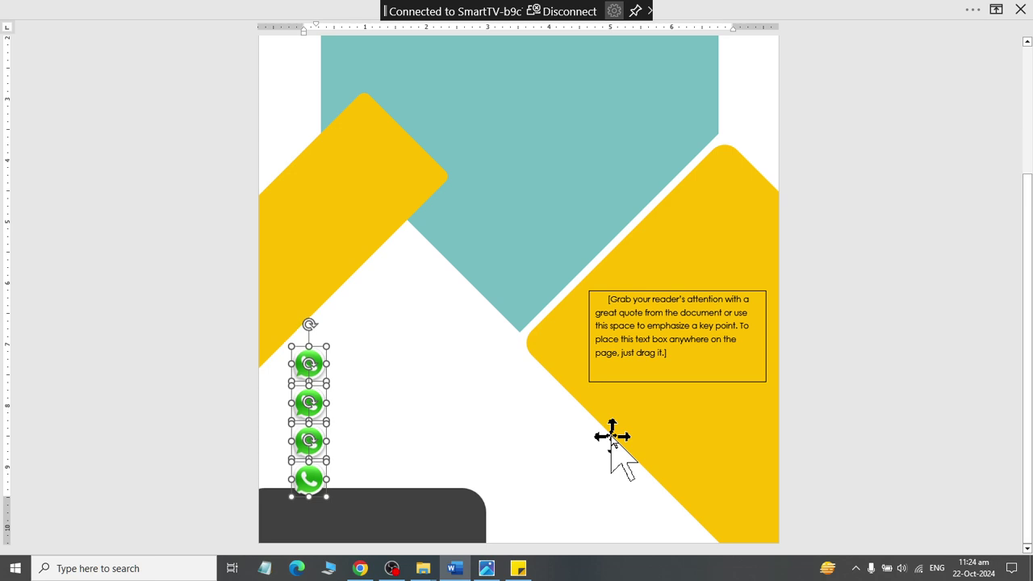
key(Up)
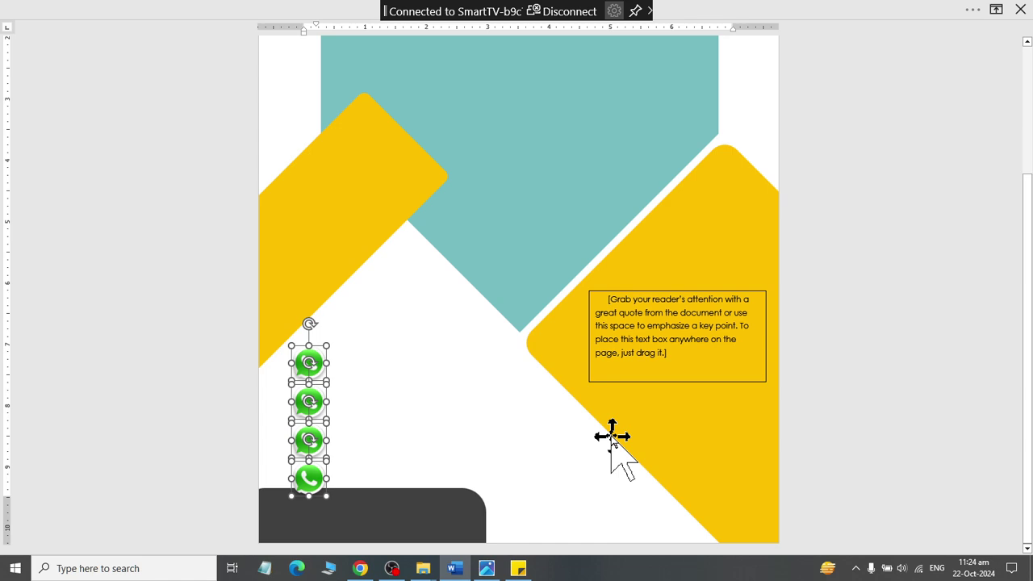
key(Up)
key(Up)
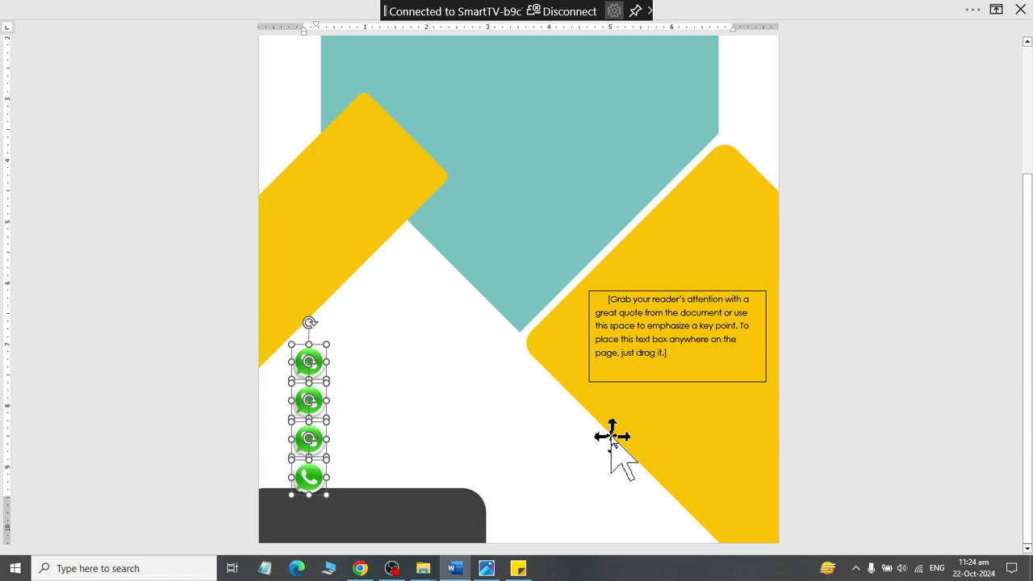
key(Up)
key(Up)
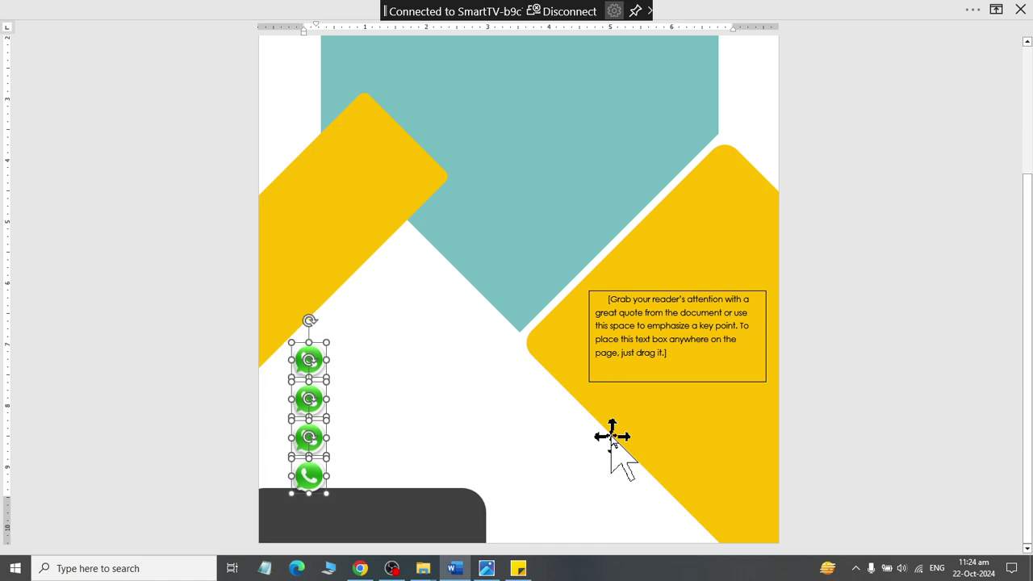
key(Up)
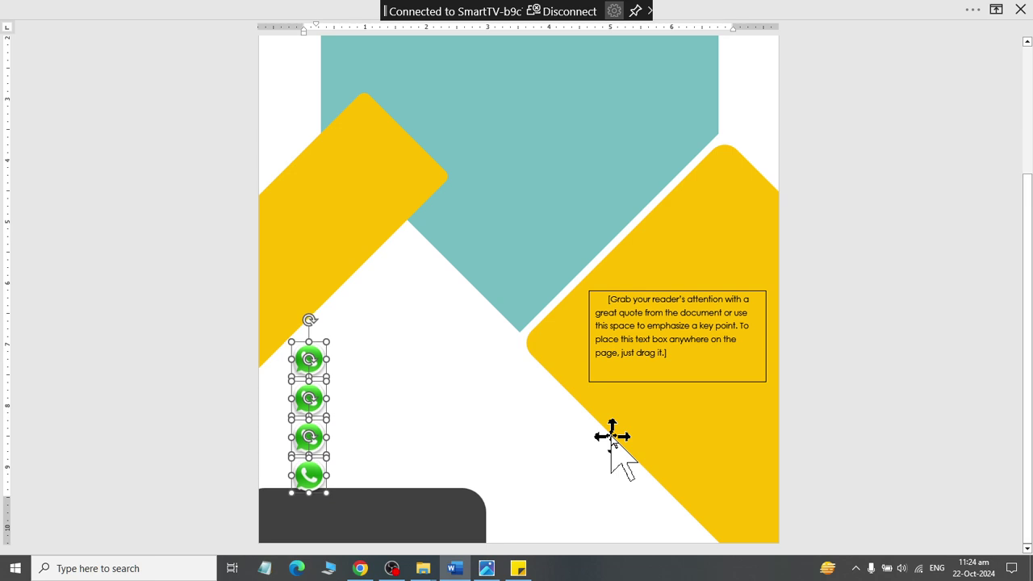
key(Up)
key(Up)
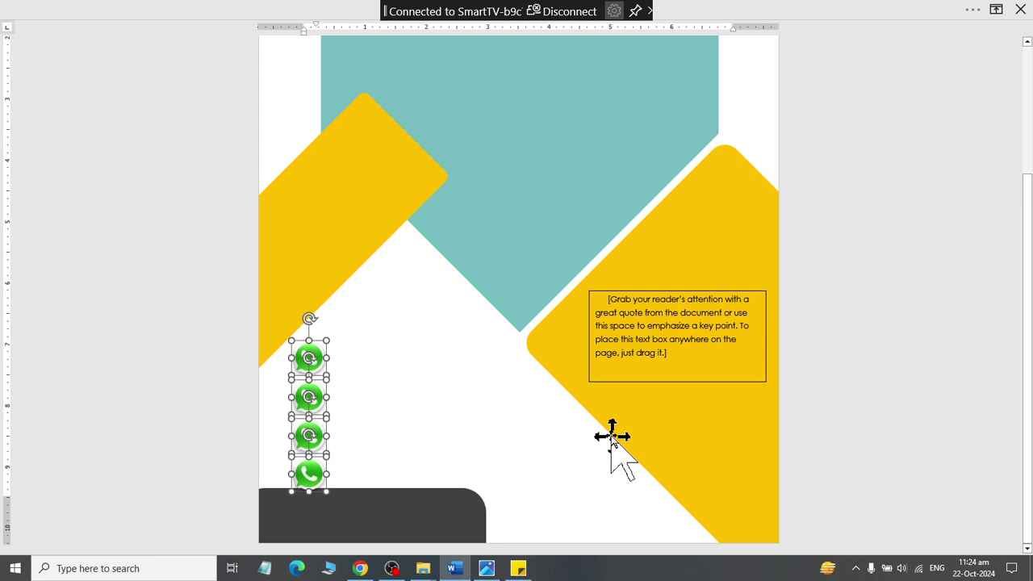
key(Up)
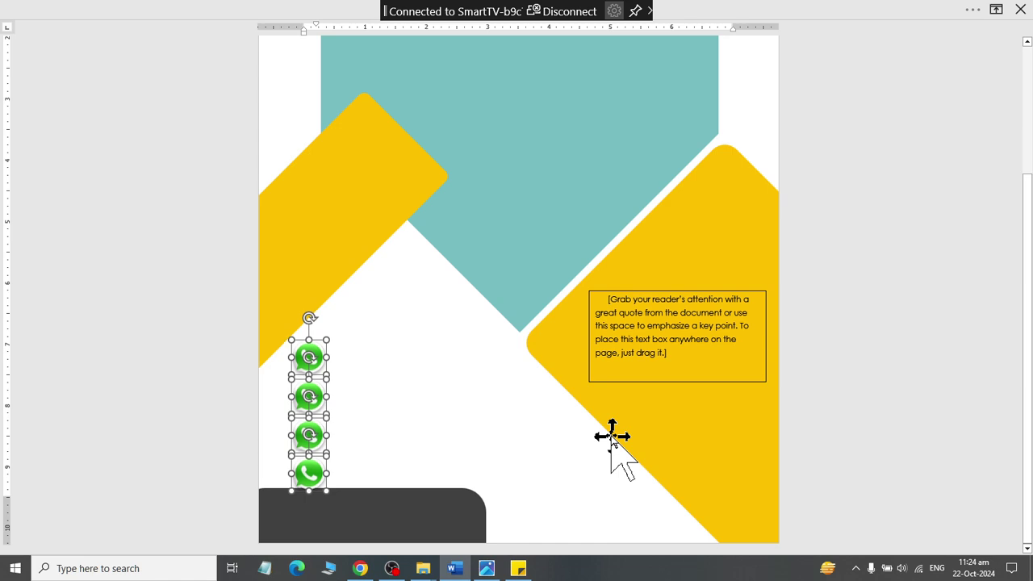
key(Up)
key(Up)
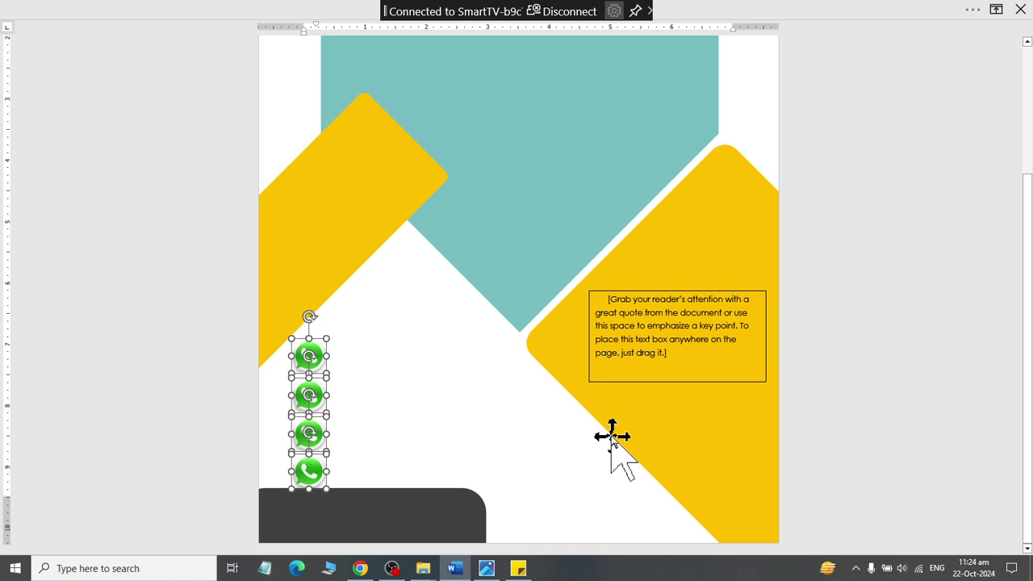
key(Up)
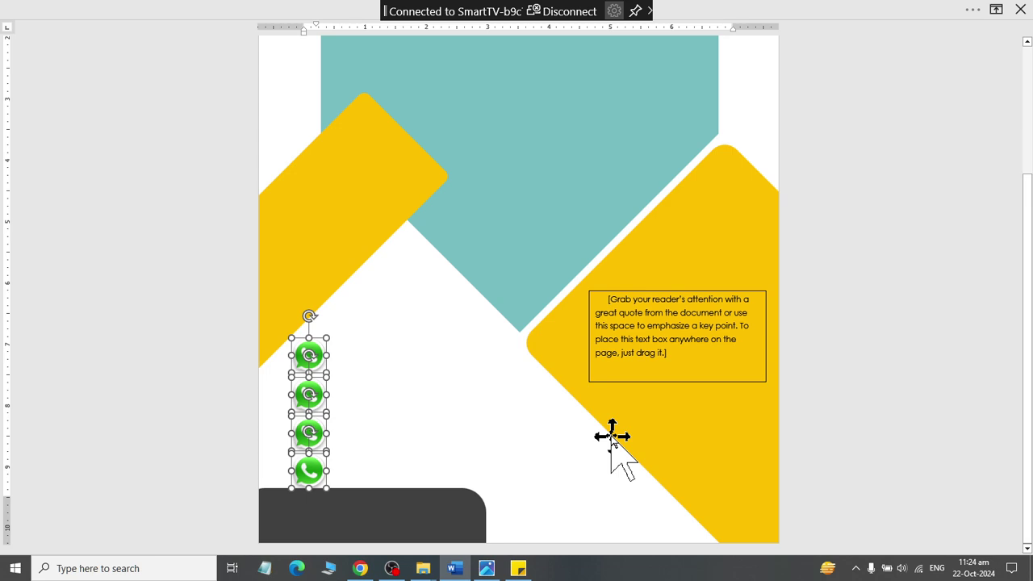
key(Up)
key(Up)
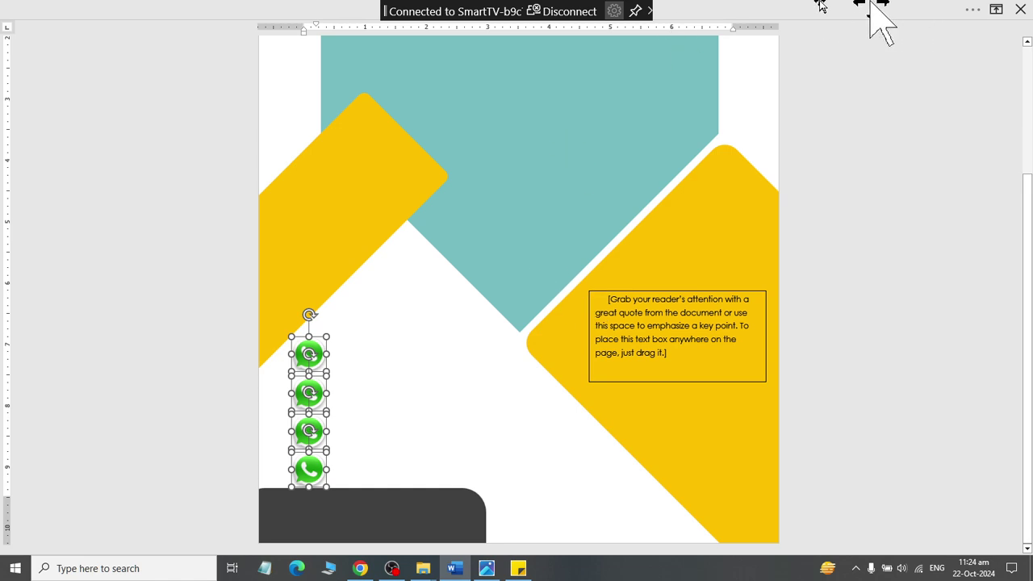
key(Up)
Apply Distribute Vertically from Picture Format > Align to the four WhatsApp icons.
click(794, 8)
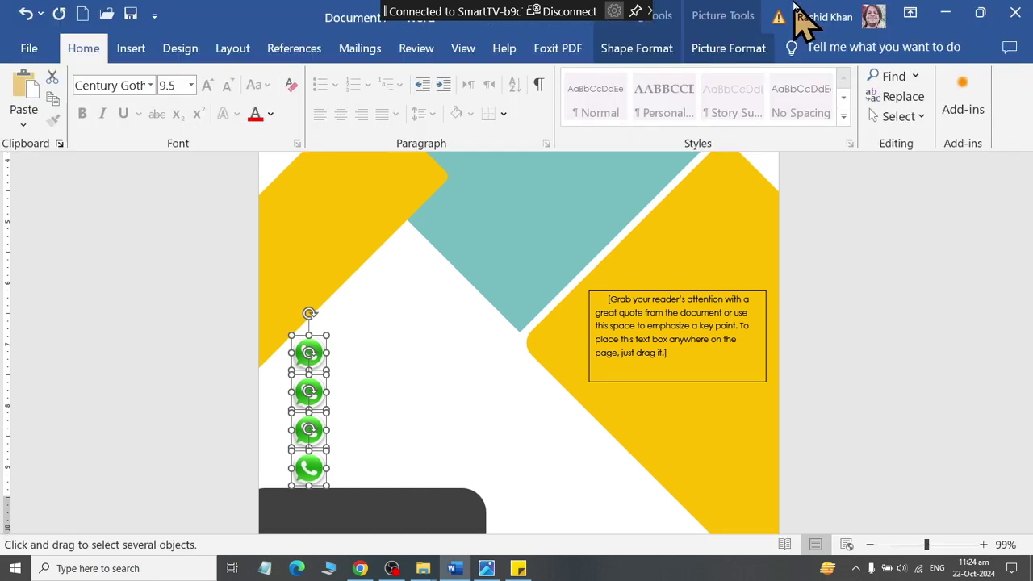
click(731, 50)
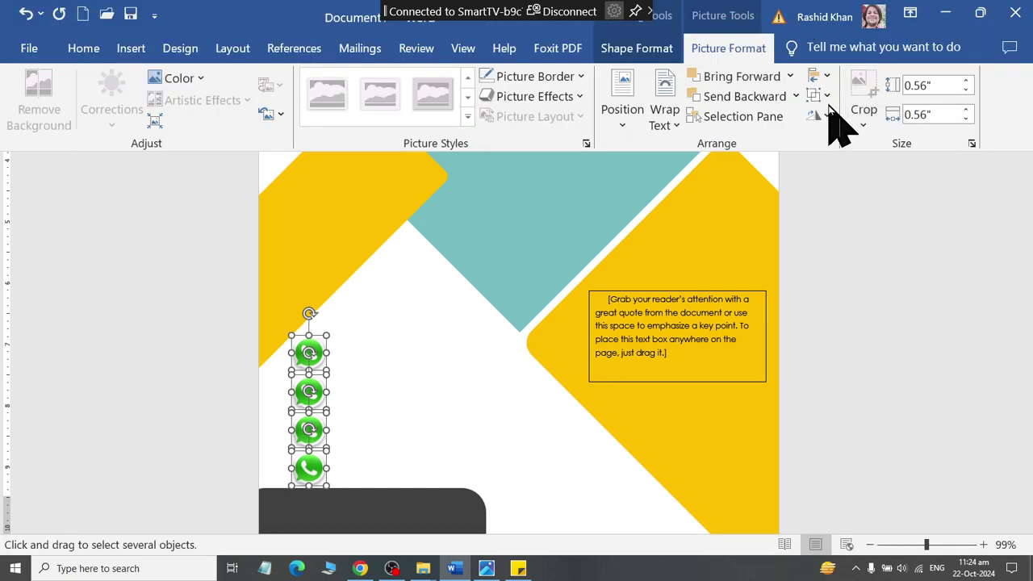
click(826, 77)
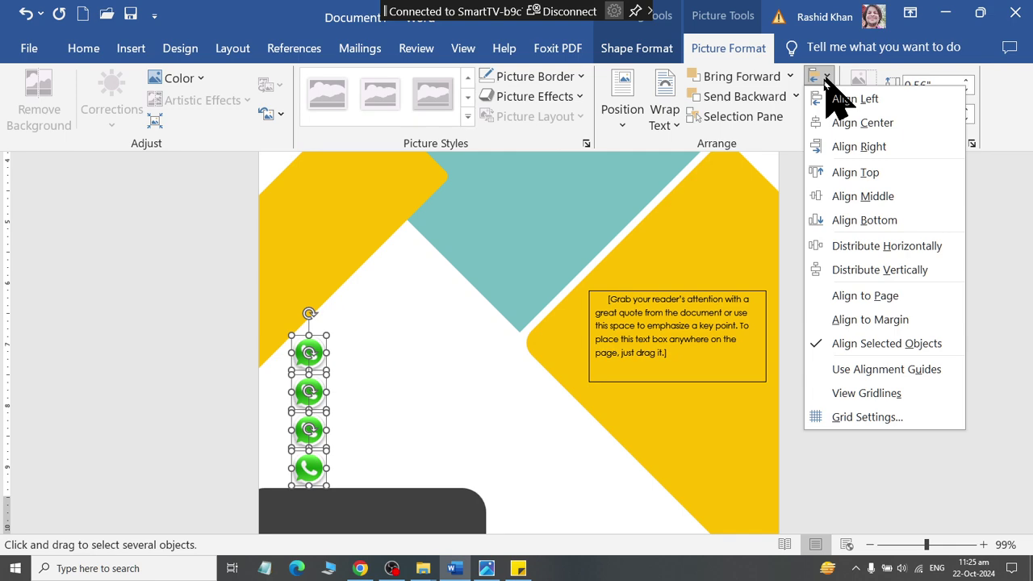
click(817, 272)
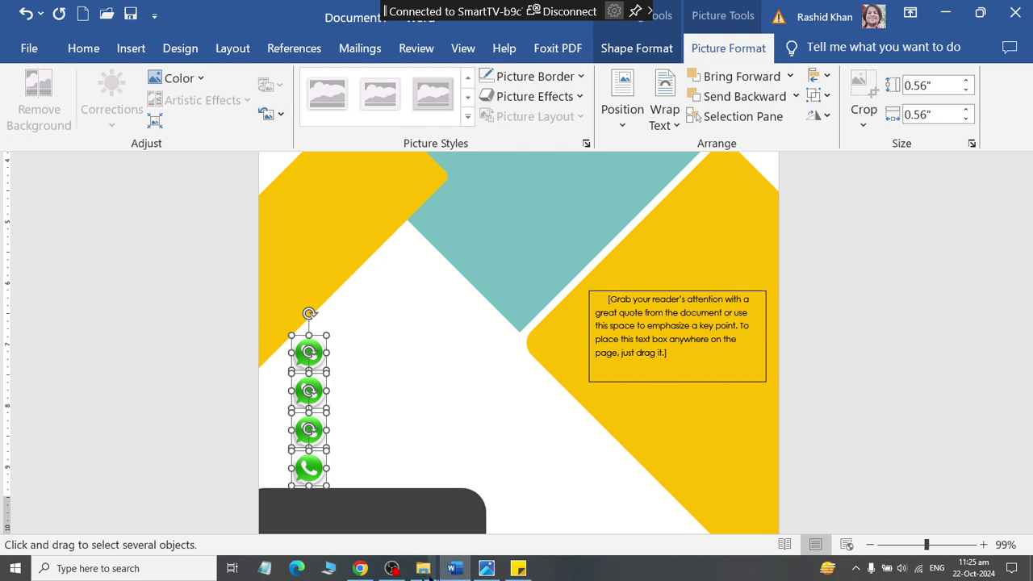
Switch to the browser and go back to the WhatsApp image gallery on freepngimg.com.
click(360, 570)
scroll(491, 392, up, 2)
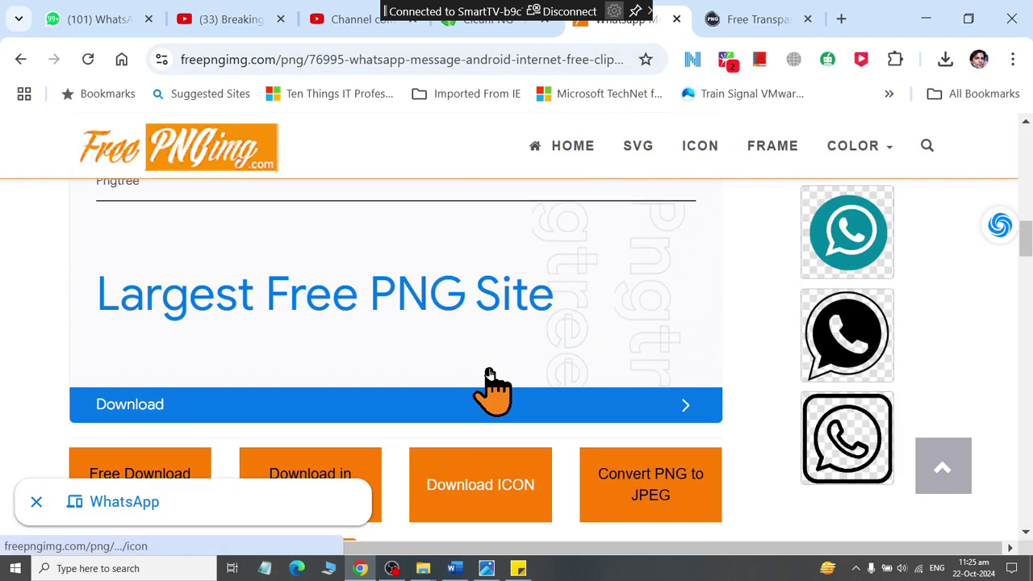
scroll(492, 392, up, 2)
click(16, 67)
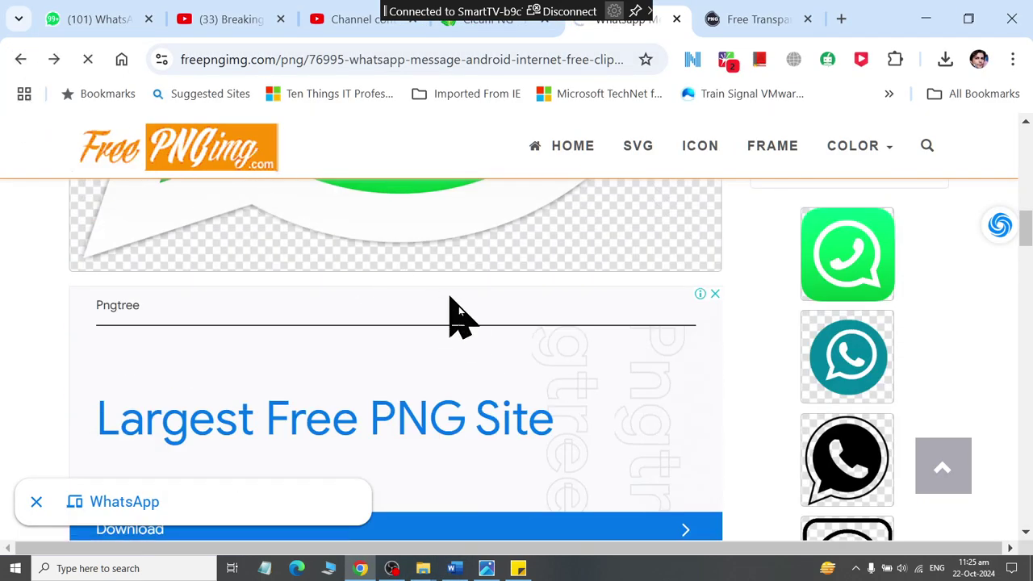
scroll(528, 367, up, 5)
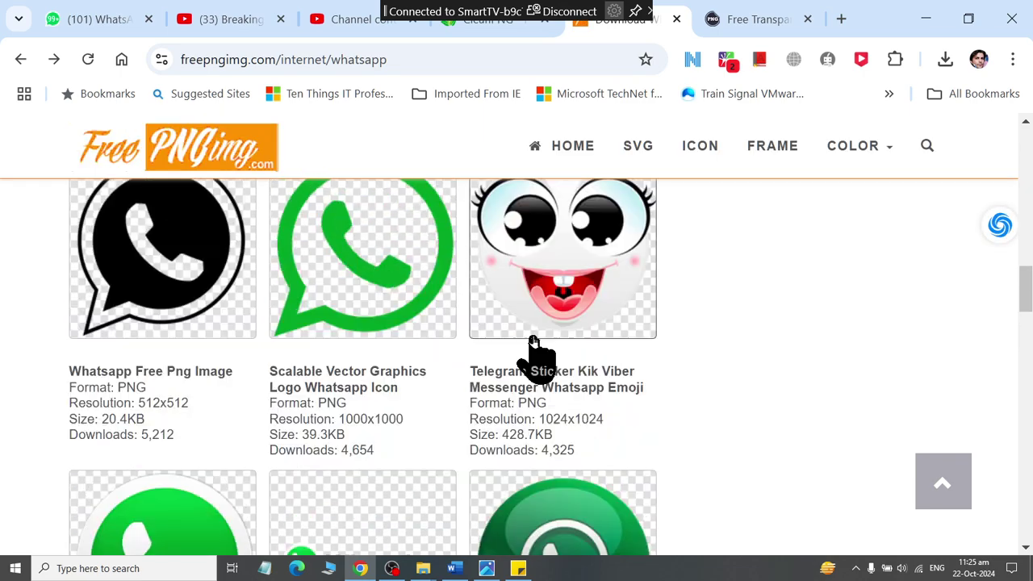
scroll(533, 355, up, 5)
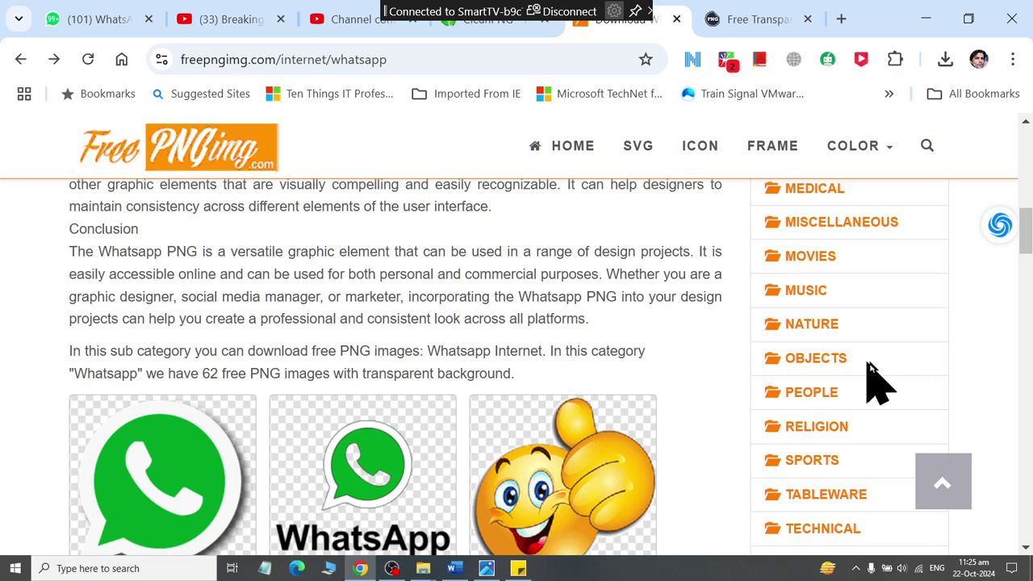
scroll(867, 367, down, 1)
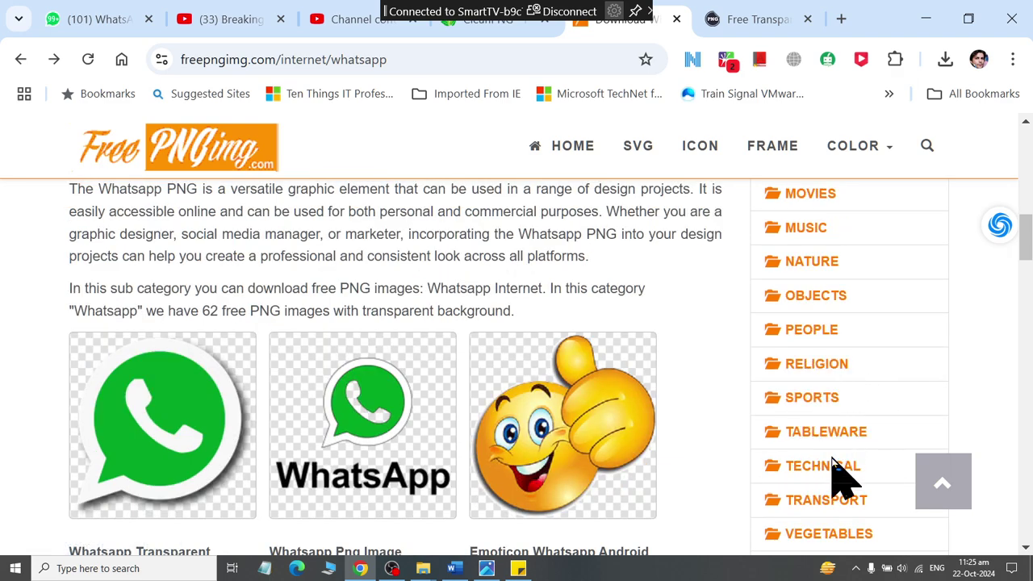
scroll(835, 452, up, 3)
scroll(840, 443, up, 3)
scroll(839, 440, up, 4)
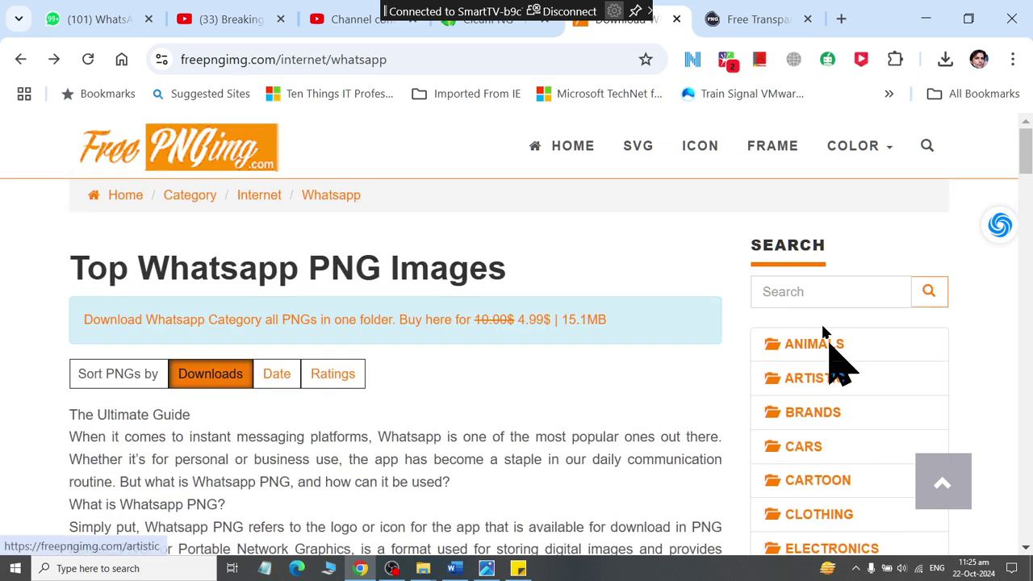
Search the site's sidebar Search box for WEBSITE images.
click(816, 293)
text(C)
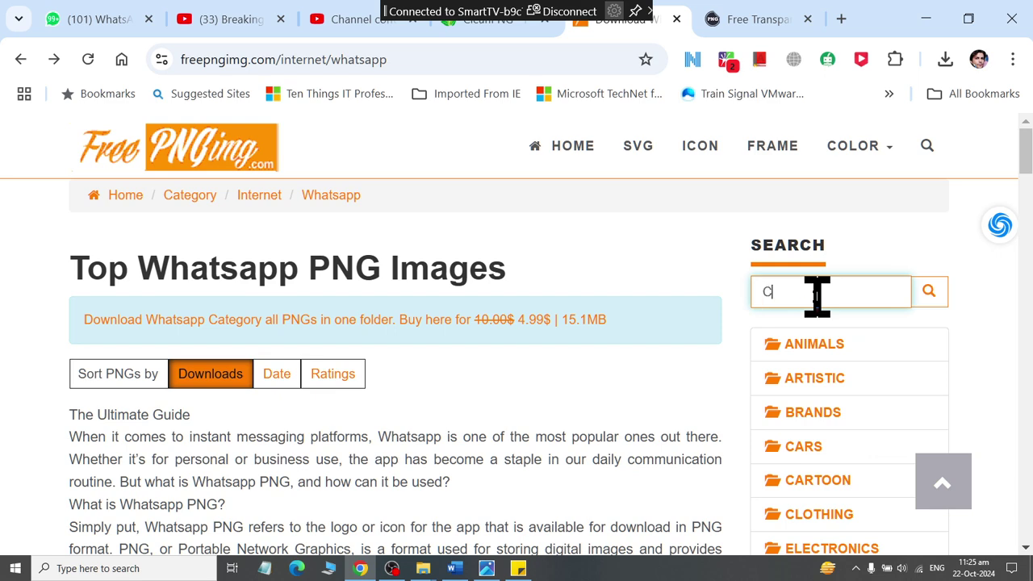
text(ONTA)
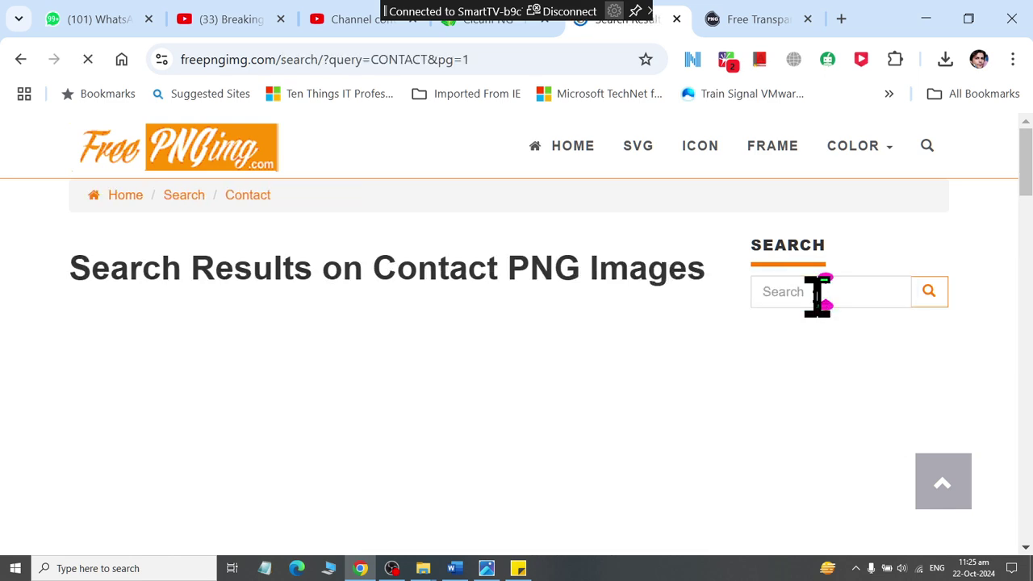
click(817, 292)
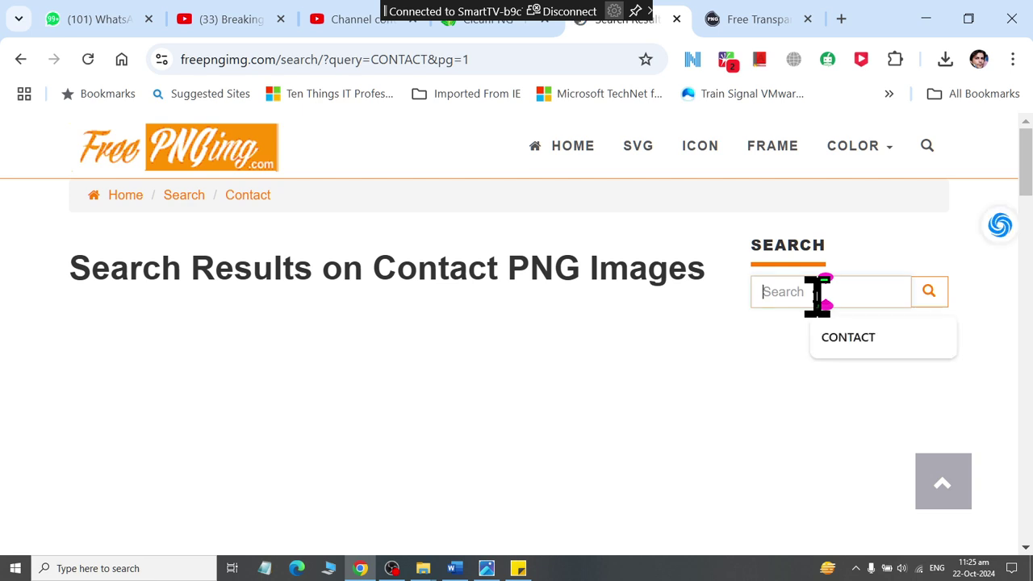
text(WEBSITE)
key(Return)
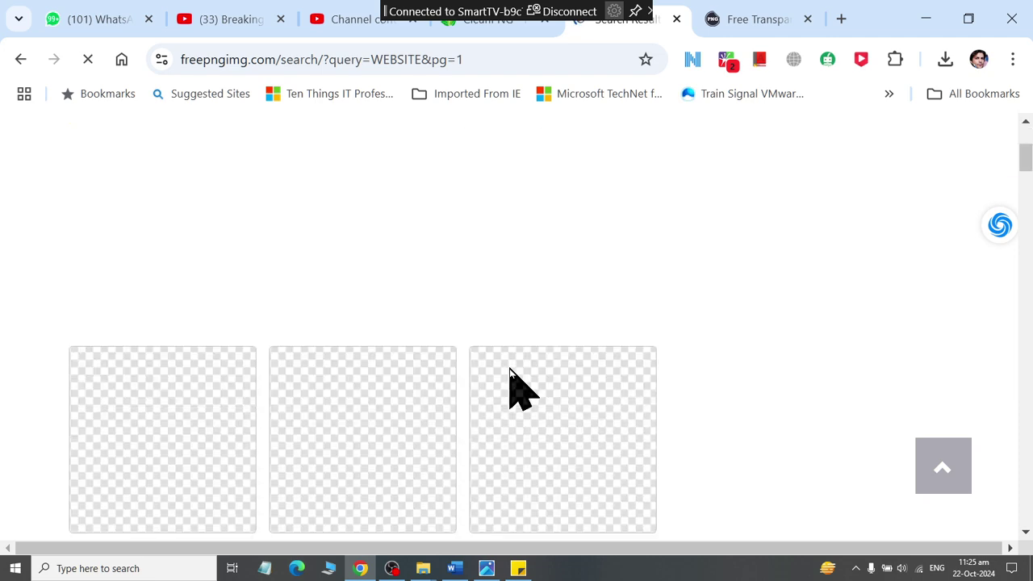
Scroll through the WEBSITE search results looking for suitable contact icons.
scroll(509, 371, down, 3)
scroll(510, 383, down, 2)
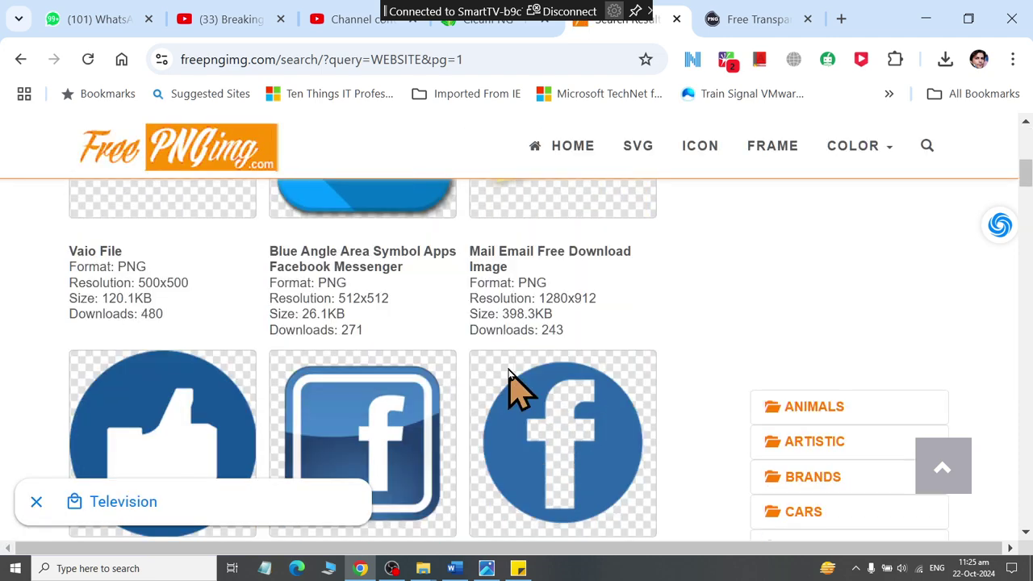
scroll(515, 389, down, 3)
scroll(514, 395, down, 2)
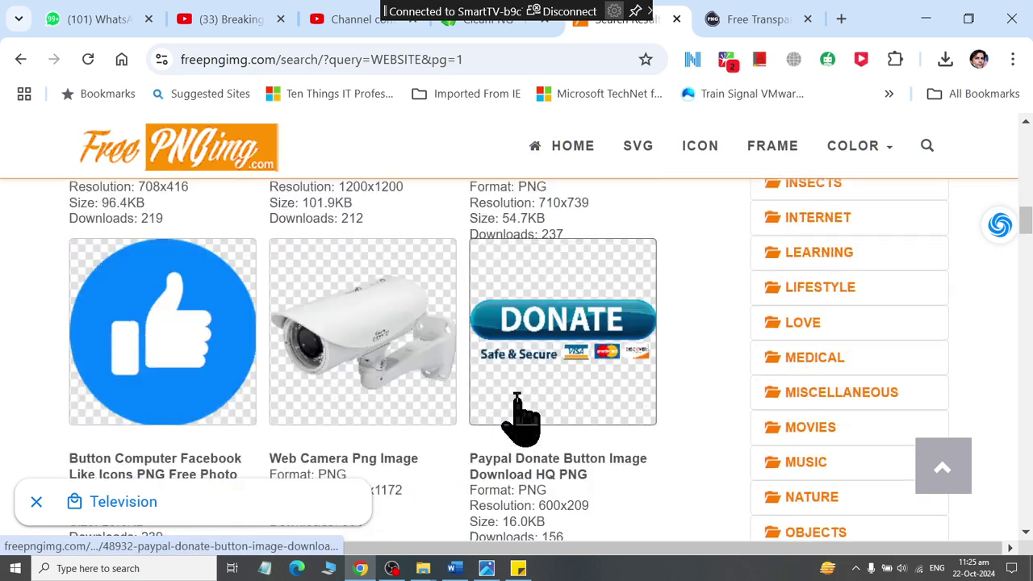
scroll(515, 395, down, 3)
scroll(516, 396, down, 1)
scroll(517, 396, down, 4)
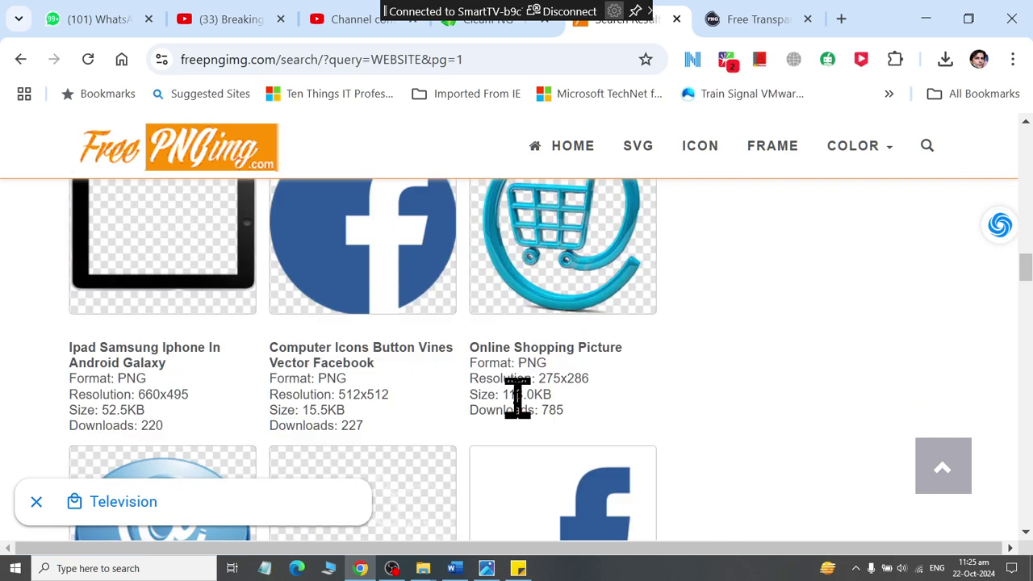
scroll(520, 404, up, 2)
scroll(562, 390, down, 3)
scroll(484, 396, down, 1)
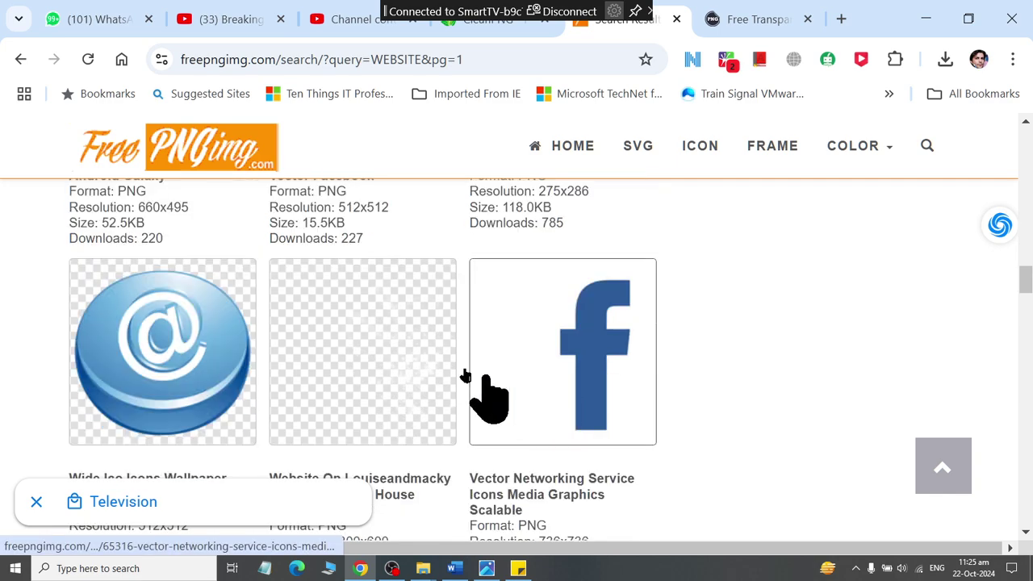
scroll(269, 369, down, 2)
scroll(495, 369, down, 1)
scroll(504, 364, down, 3)
scroll(500, 363, down, 2)
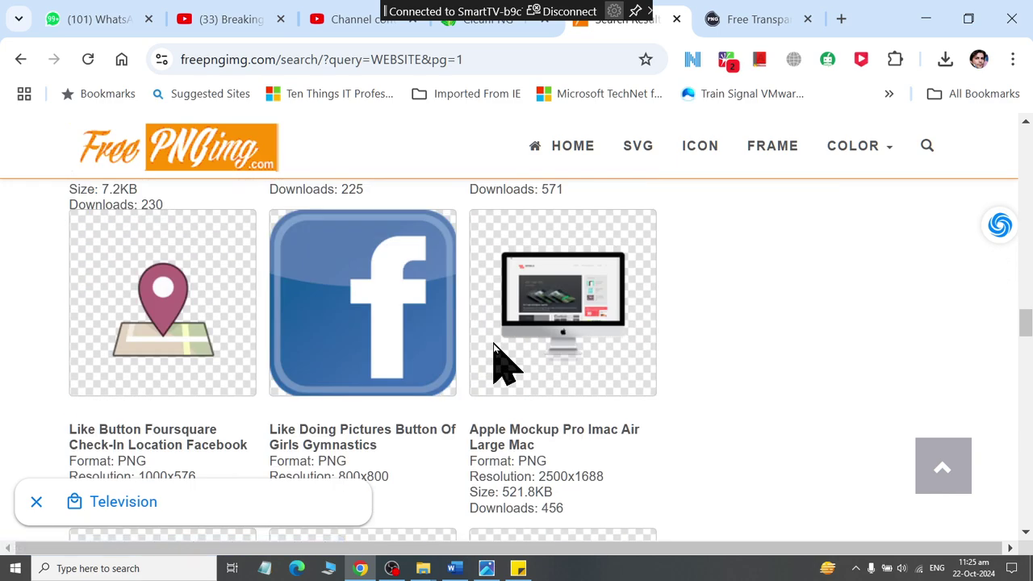
scroll(493, 341, down, 1)
scroll(594, 353, up, 1)
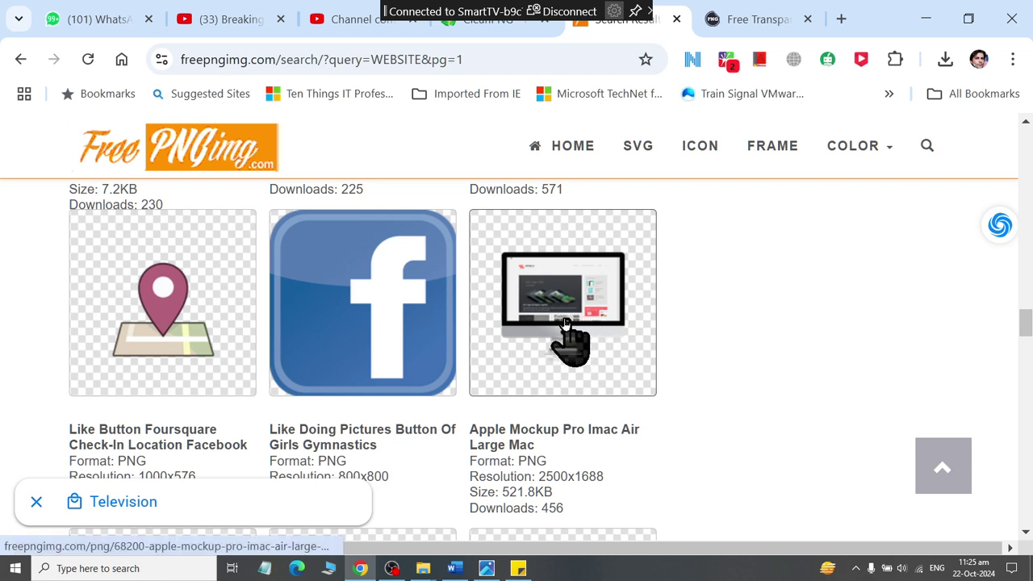
Open the location-pin image's page and download it as a PNG.
click(166, 343)
scroll(484, 353, down, 1)
scroll(484, 353, down, 3)
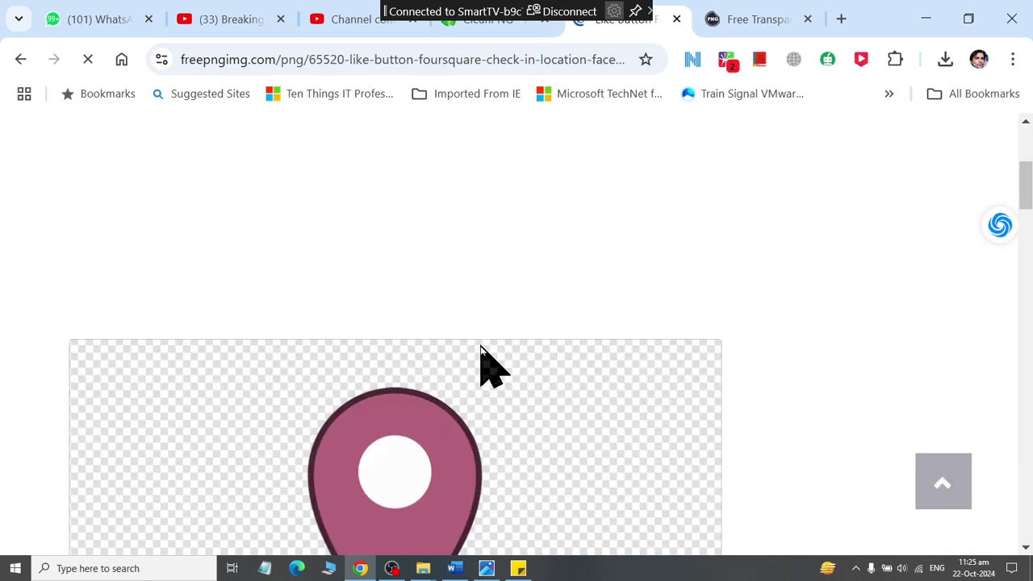
scroll(484, 352, down, 3)
scroll(481, 352, down, 4)
scroll(261, 231, down, 1)
scroll(358, 282, down, 1)
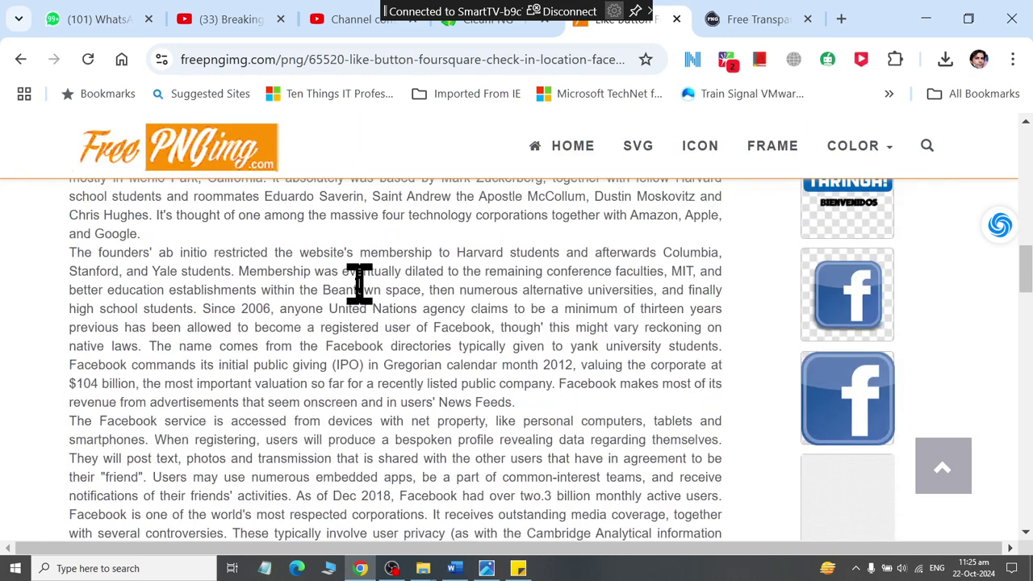
scroll(359, 283, up, 2)
scroll(359, 283, up, 2)
click(168, 367)
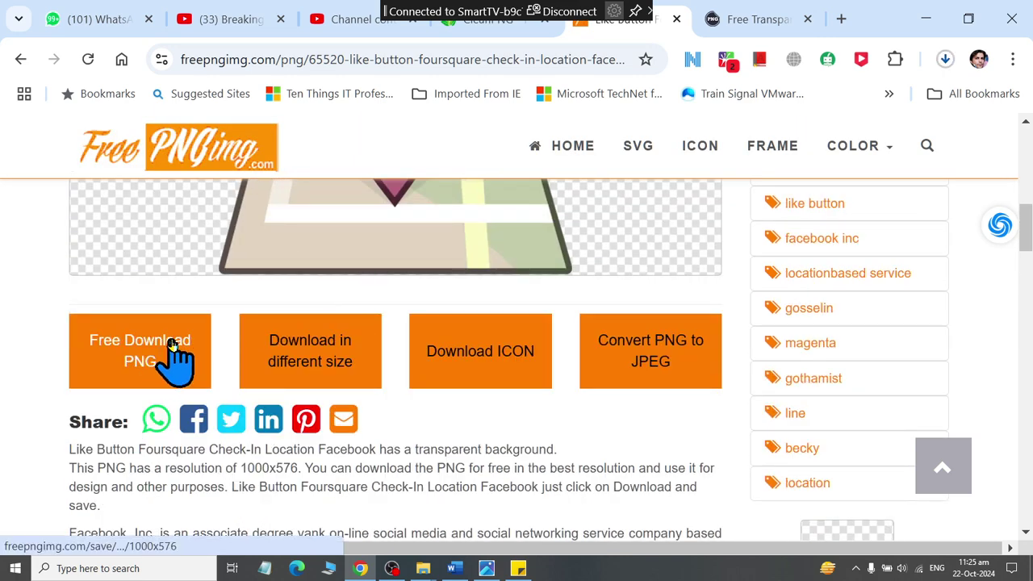
Return to the search results and compare against the reference flyer's contact icons.
click(20, 61)
scroll(565, 355, down, 2)
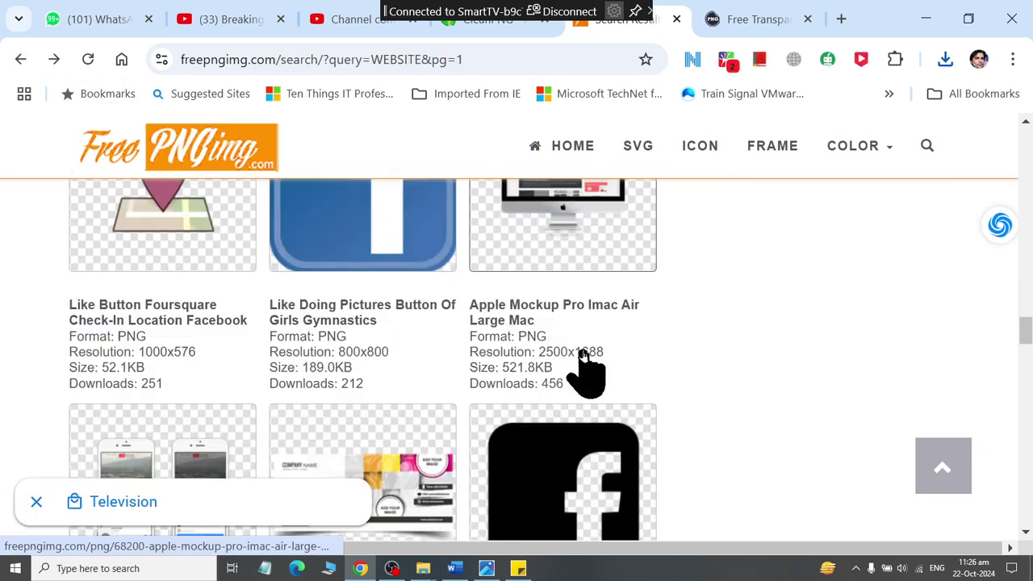
scroll(583, 355, down, 3)
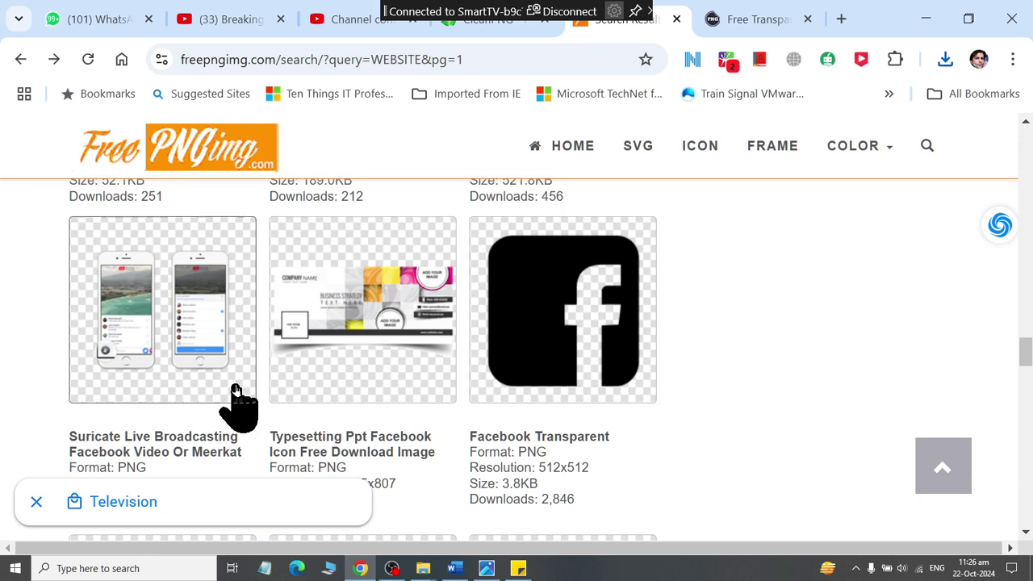
click(486, 568)
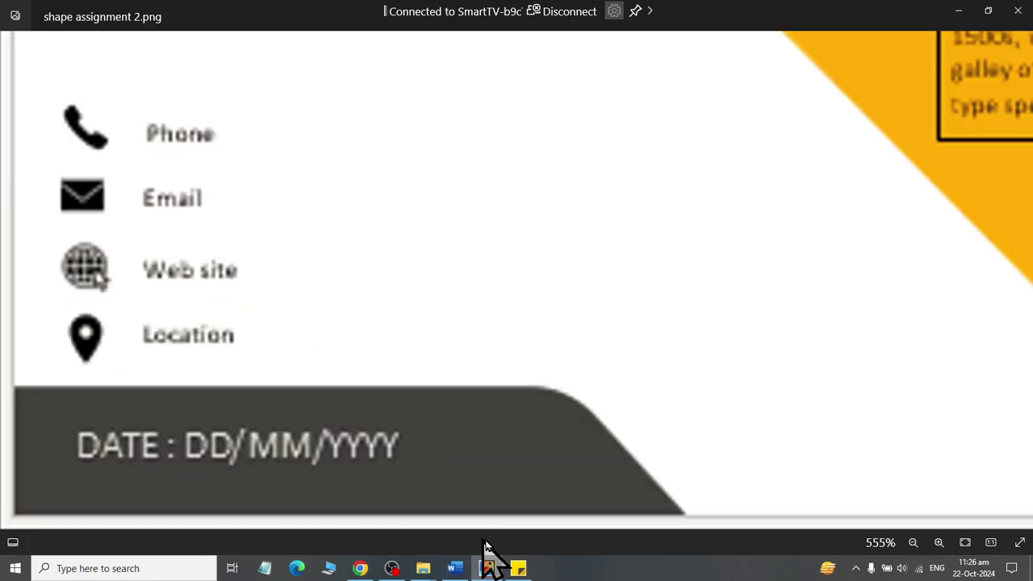
click(361, 568)
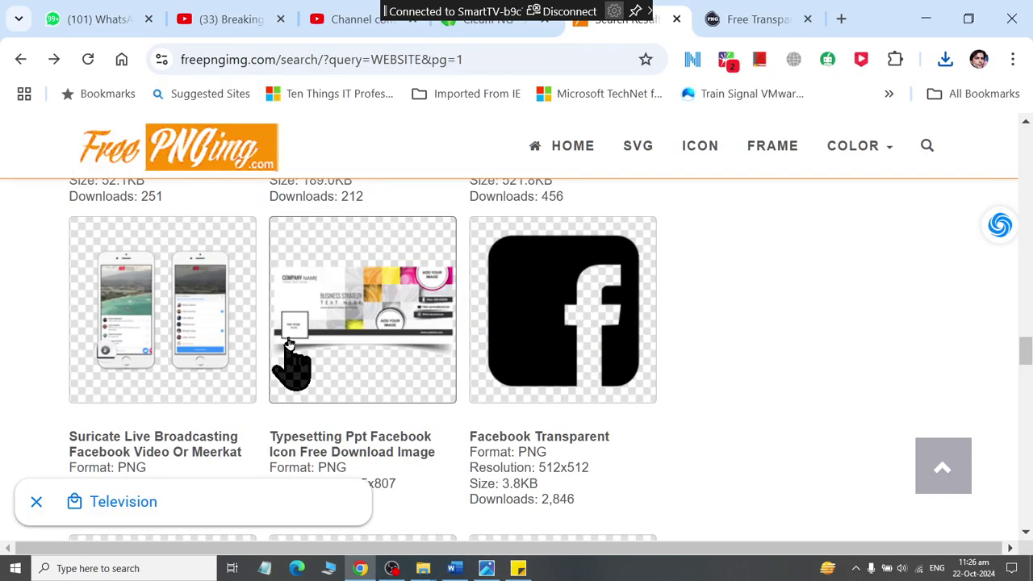
Scroll further through the WEBSITE results to find a telephone icon.
scroll(358, 332, down, 2)
scroll(379, 355, down, 2)
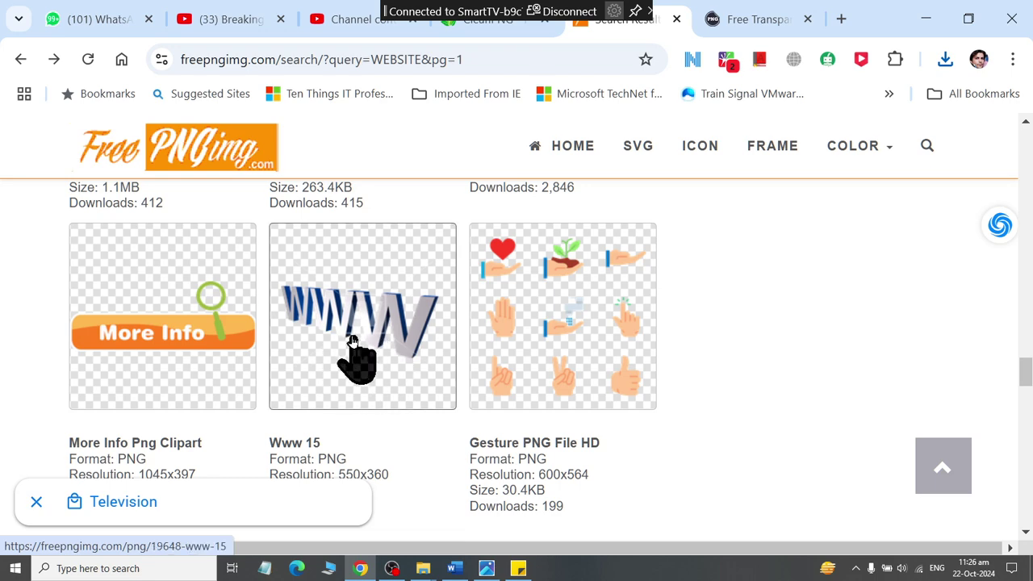
scroll(355, 326, down, 3)
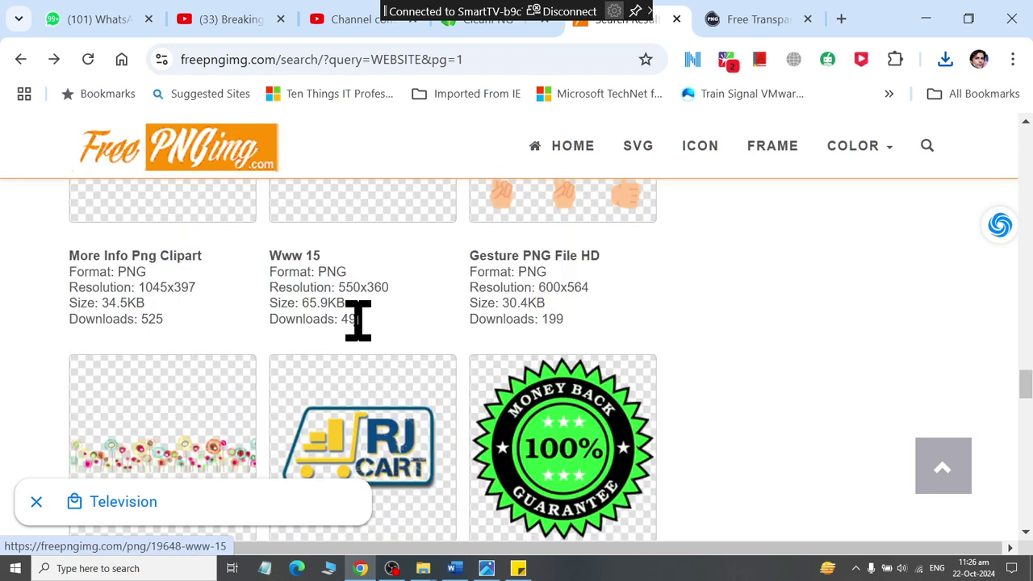
scroll(357, 321, down, 2)
scroll(359, 327, down, 4)
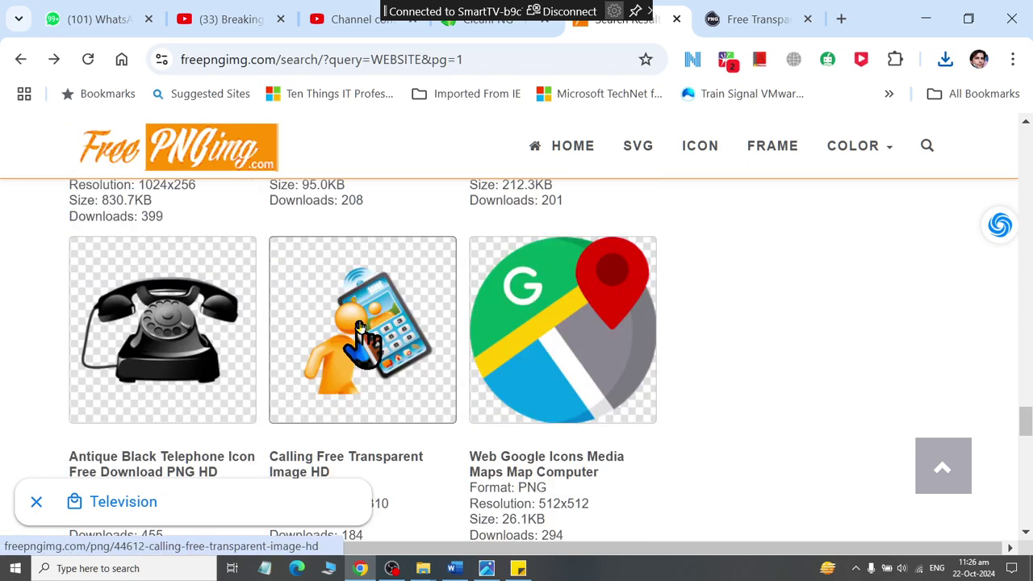
scroll(361, 331, down, 2)
scroll(420, 335, up, 2)
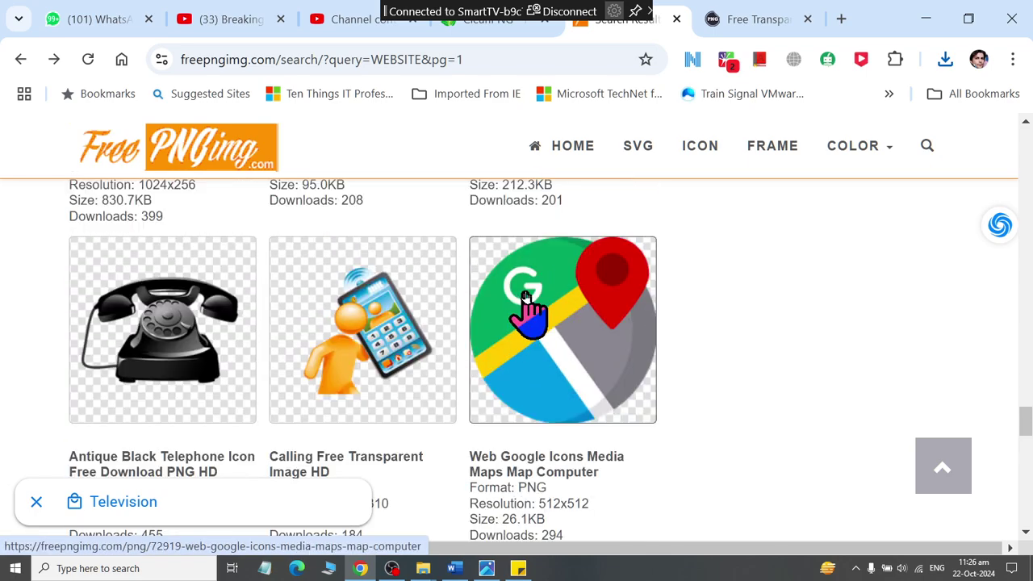
scroll(484, 323, down, 3)
scroll(322, 355, down, 2)
scroll(242, 347, down, 2)
scroll(201, 339, up, 2)
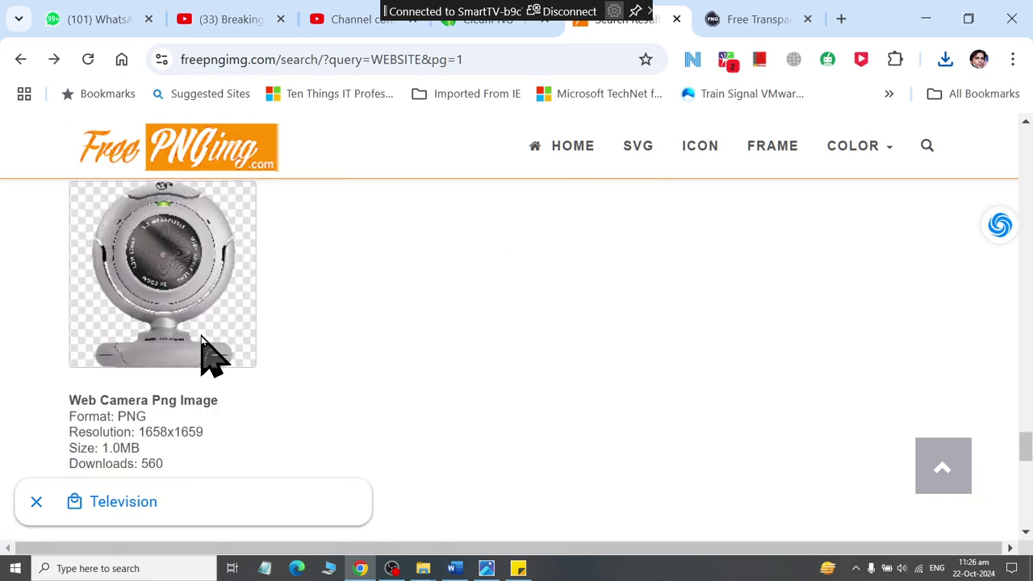
scroll(218, 347, up, 6)
scroll(258, 353, up, 1)
scroll(258, 352, up, 3)
scroll(257, 346, up, 3)
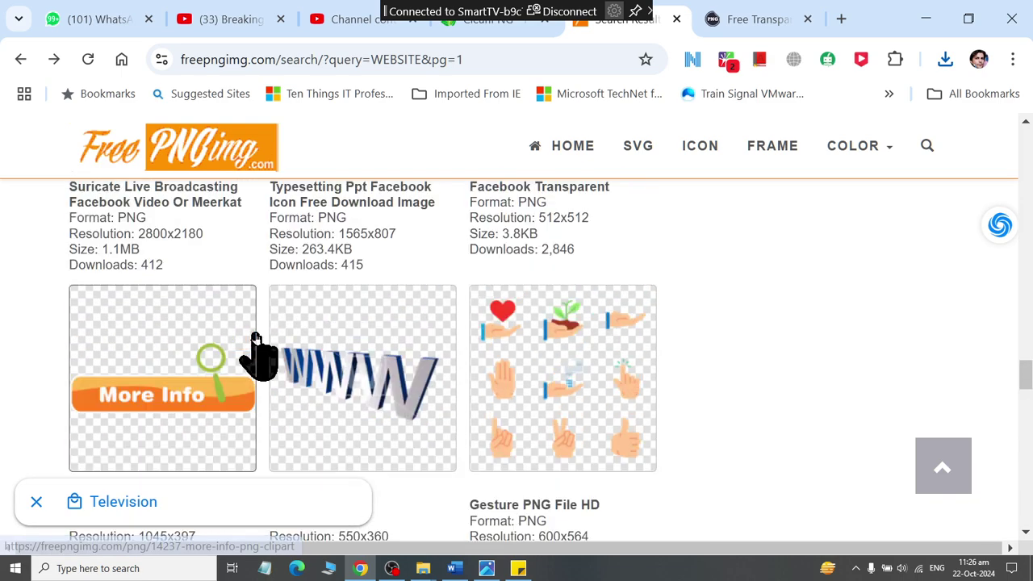
scroll(257, 342, up, 1)
scroll(257, 335, down, 2)
scroll(259, 347, down, 8)
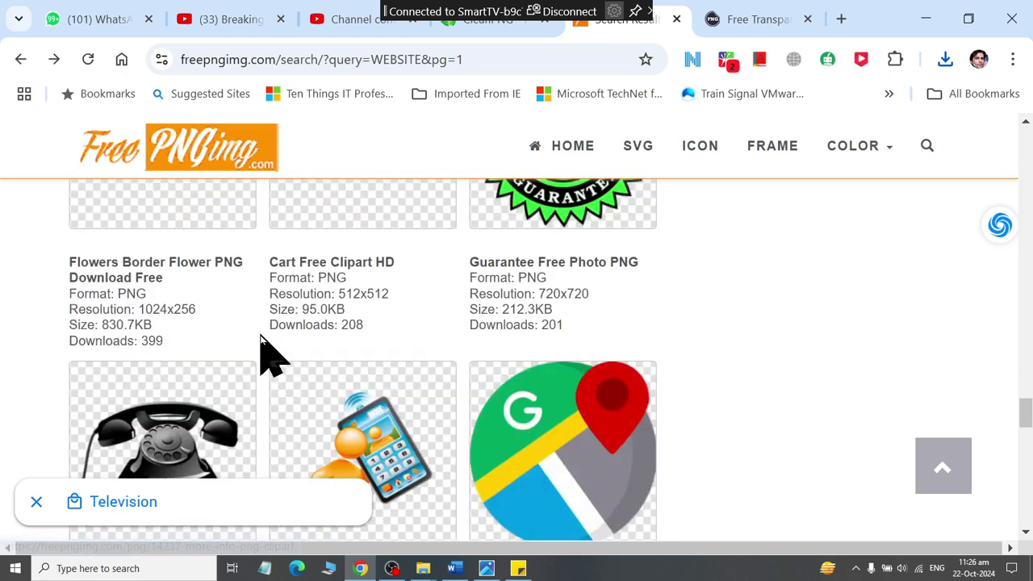
scroll(264, 355, down, 2)
scroll(378, 365, up, 4)
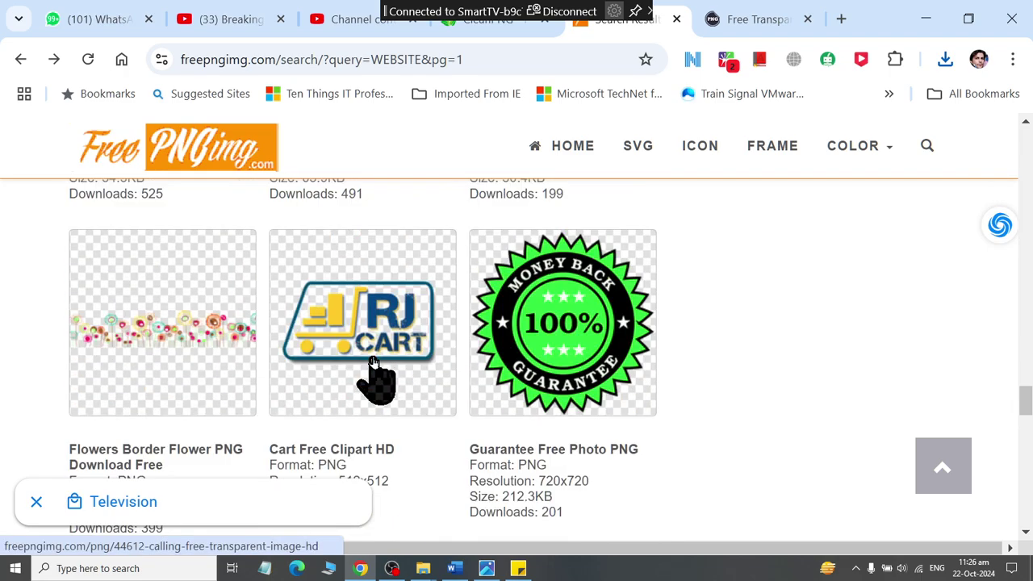
scroll(355, 367, up, 4)
scroll(345, 359, up, 4)
scroll(339, 359, down, 1)
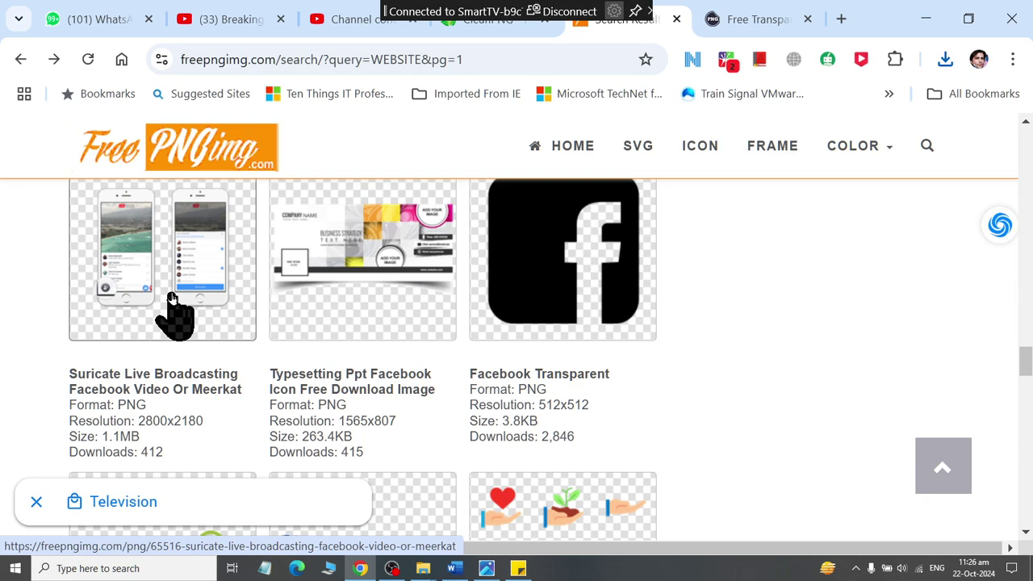
scroll(172, 297, down, 4)
scroll(176, 310, down, 4)
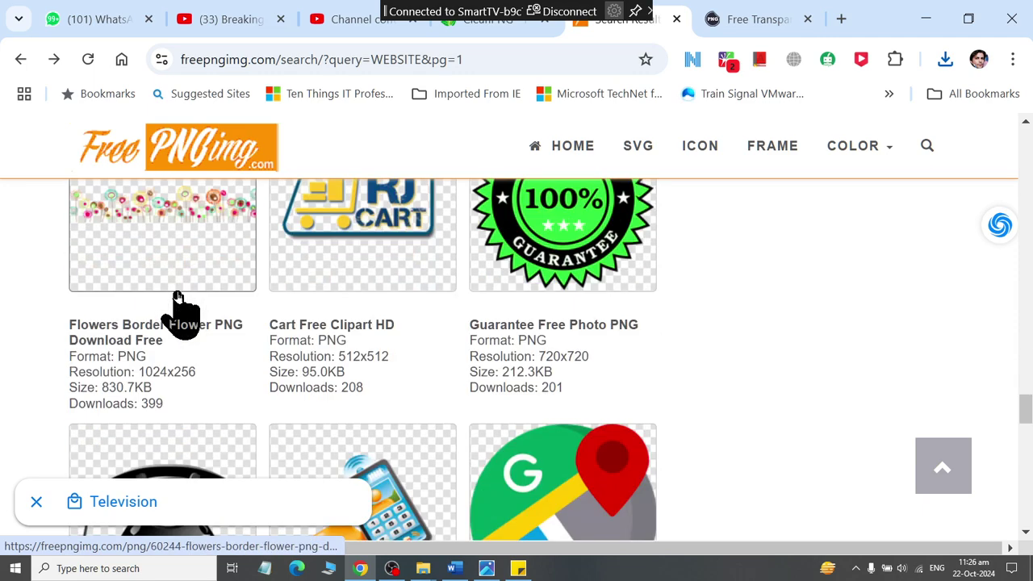
scroll(178, 311, down, 4)
Download the Antique Black Telephone Icon PNG, then open the 'website' tag page.
click(172, 339)
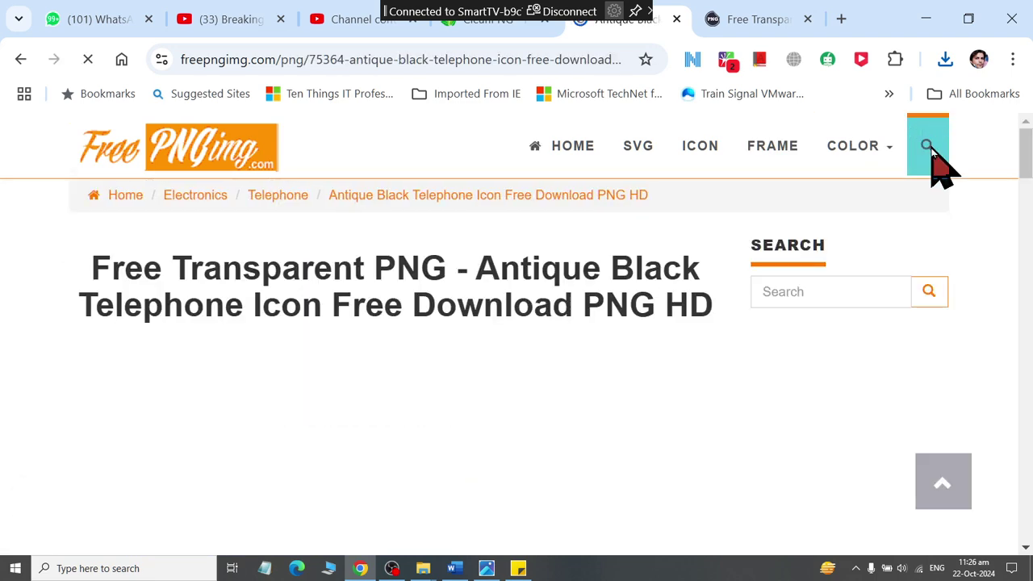
scroll(526, 318, down, 2)
scroll(473, 350, down, 2)
scroll(472, 350, down, 1)
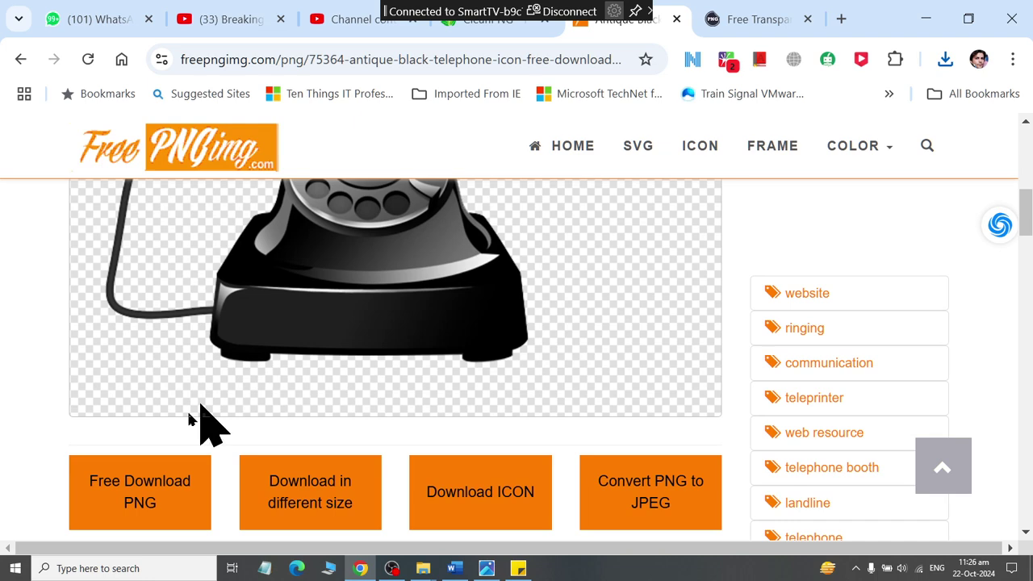
click(146, 484)
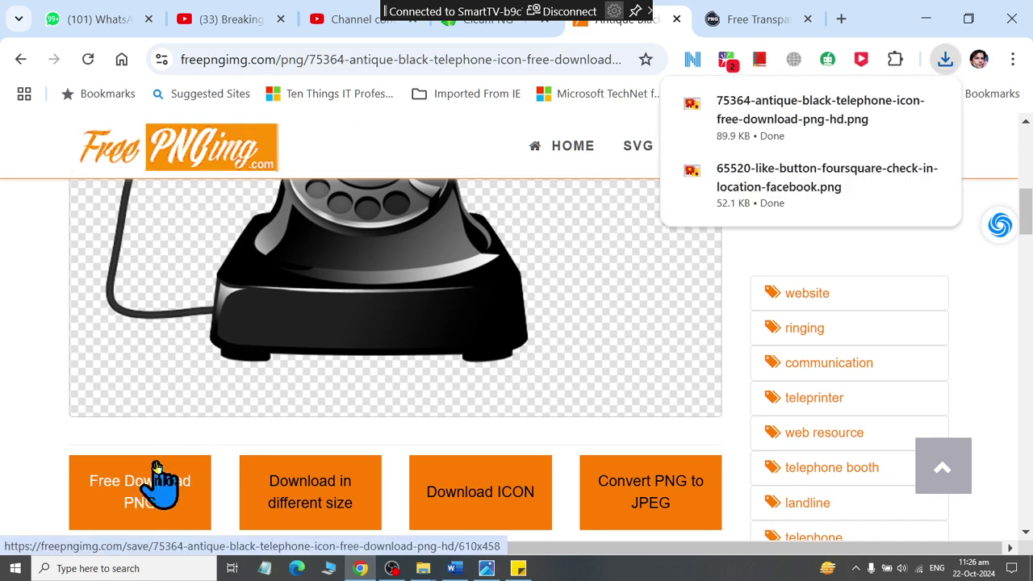
click(807, 292)
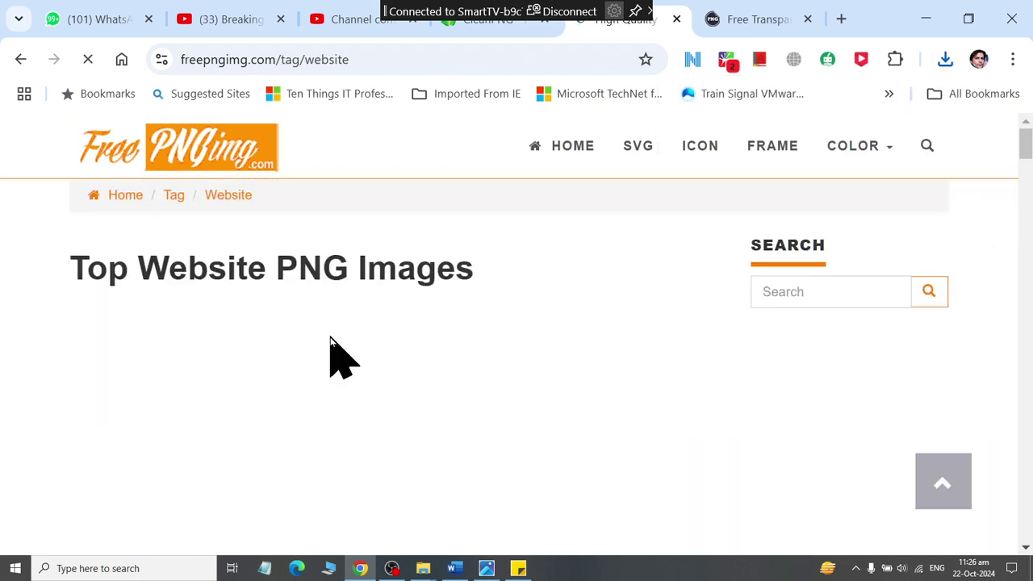
Browse the website tag page and open the Mail Email sticky-note image.
scroll(330, 347, down, 1)
scroll(333, 351, down, 2)
scroll(332, 339, down, 1)
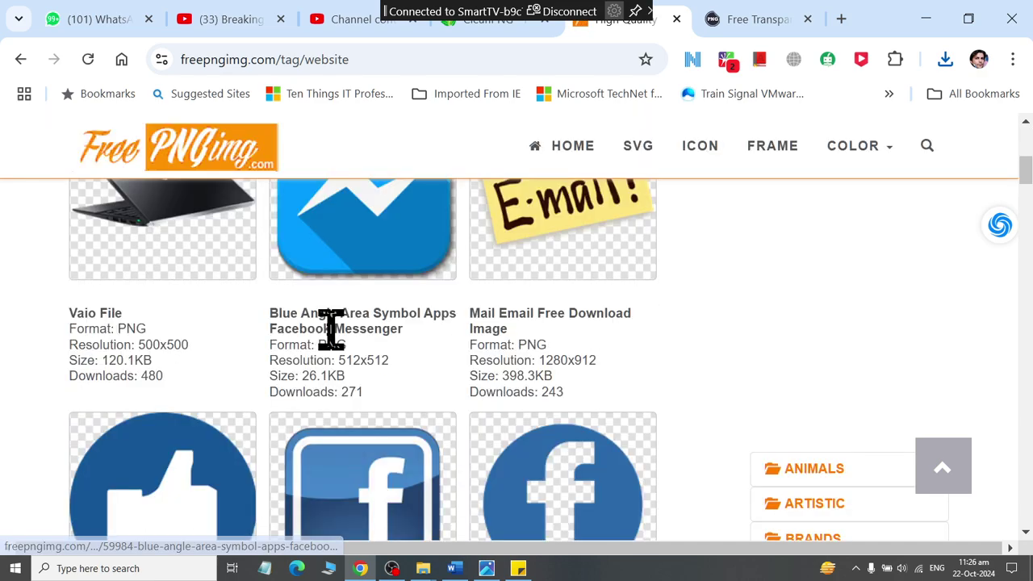
scroll(341, 352, up, 4)
scroll(346, 347, down, 4)
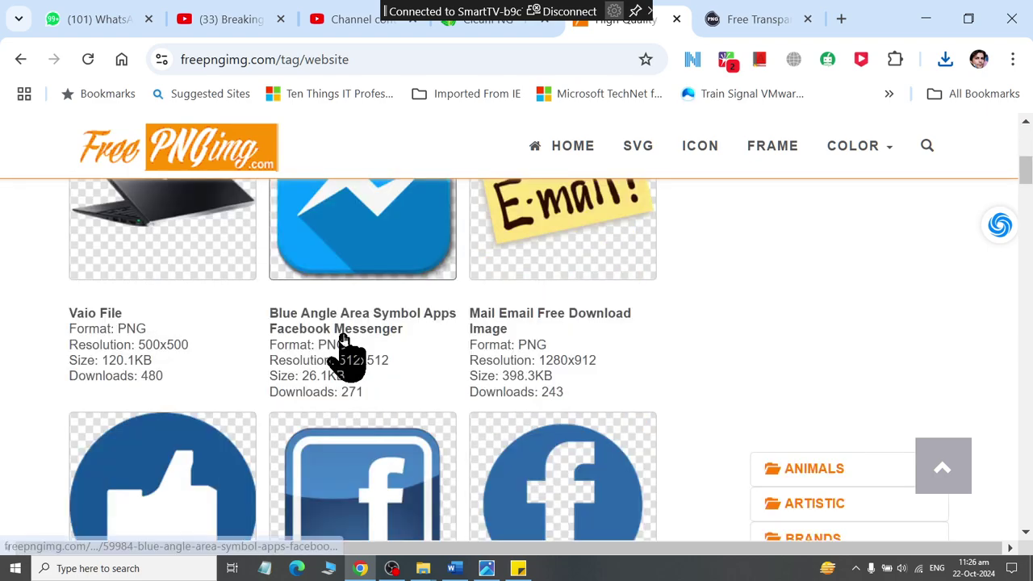
scroll(345, 347, down, 2)
scroll(346, 339, up, 5)
scroll(345, 335, down, 4)
scroll(349, 338, up, 3)
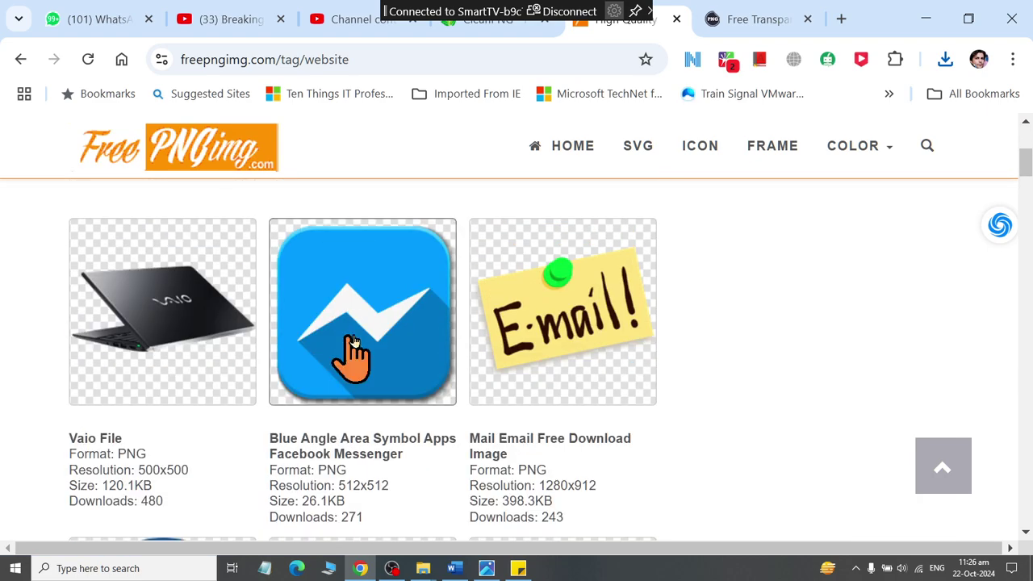
click(563, 343)
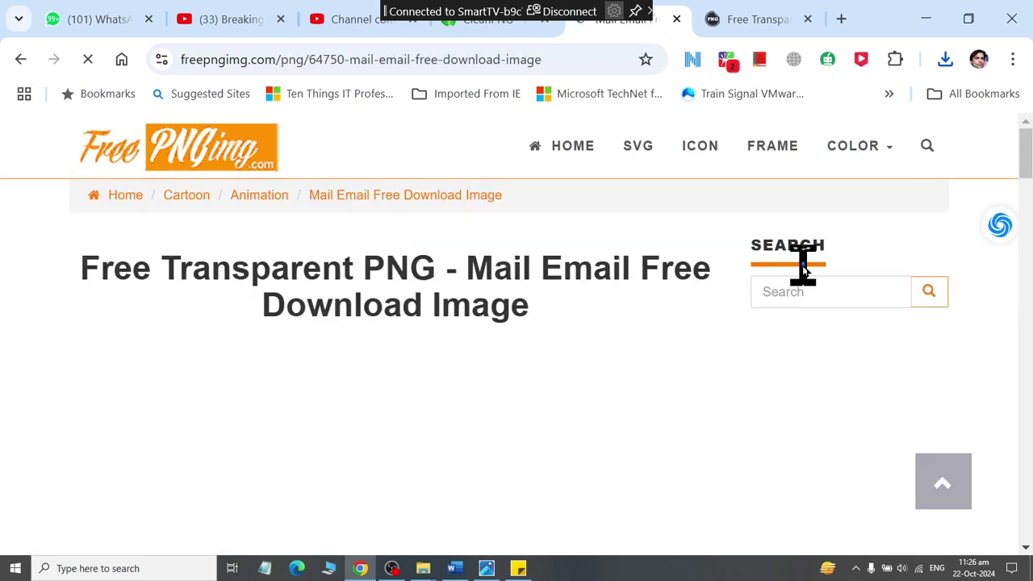
Download the Mail Email sticky note as a 398 KB PNG.
scroll(488, 339, down, 1)
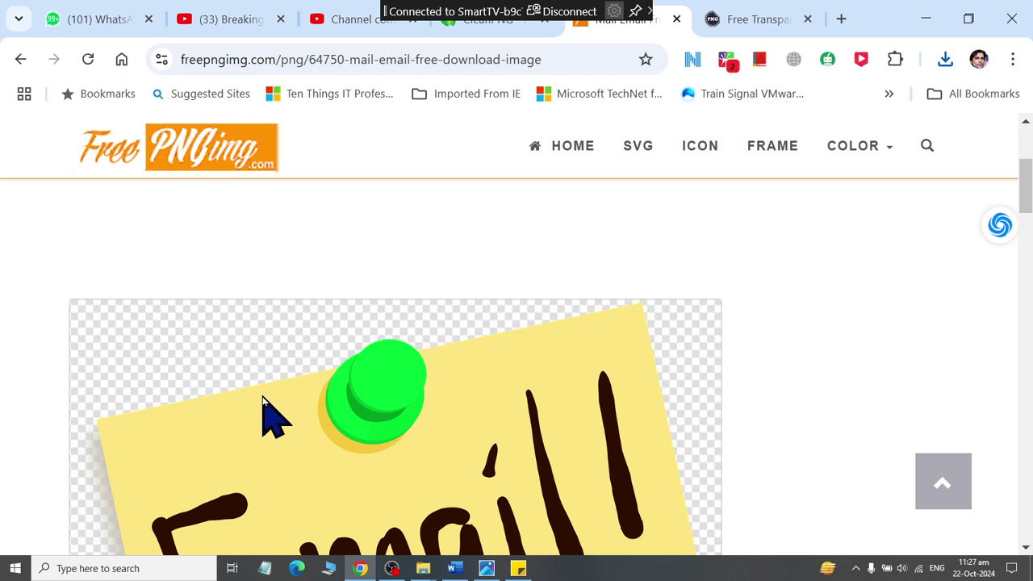
scroll(260, 407, down, 5)
click(151, 456)
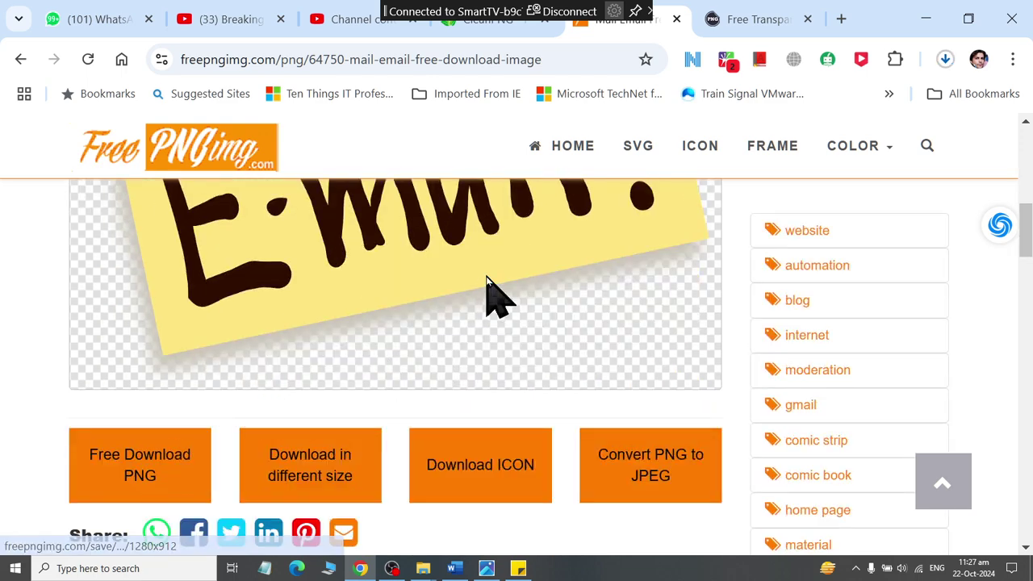
scroll(468, 310, up, 6)
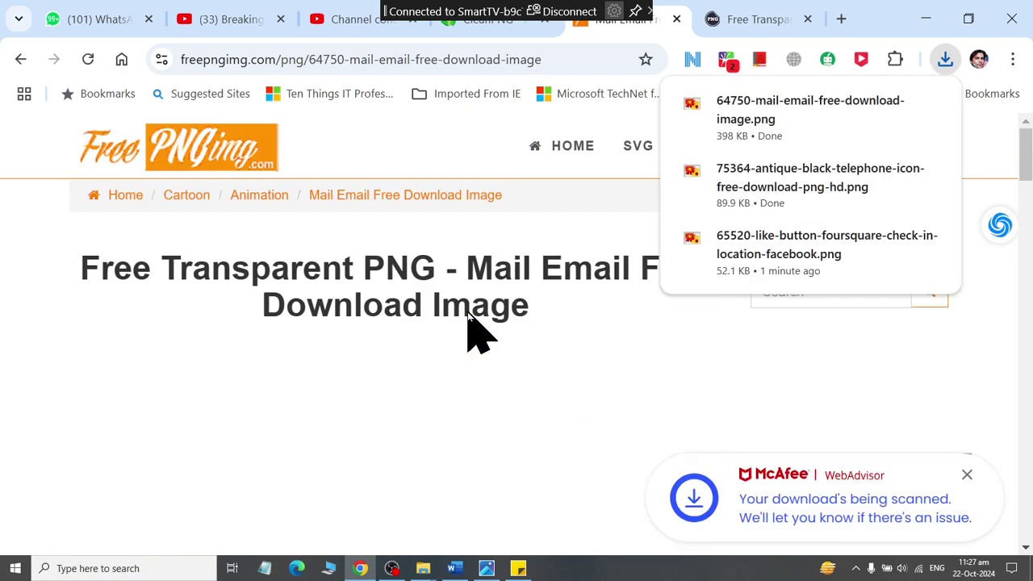
scroll(461, 322, down, 3)
scroll(451, 322, down, 1)
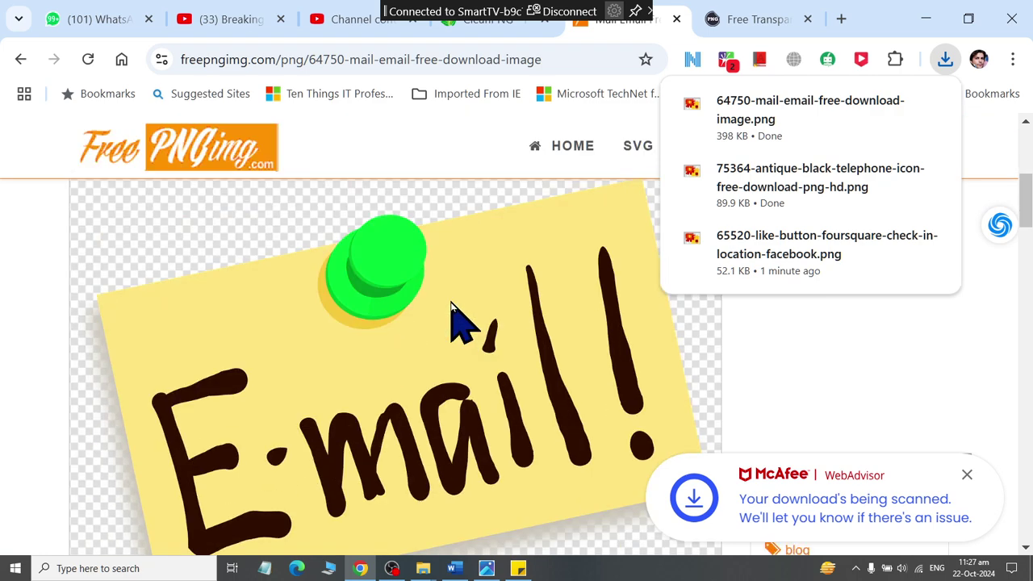
Return to FreePNGImg's website tag listing and scroll down to the Www 15 result.
click(20, 59)
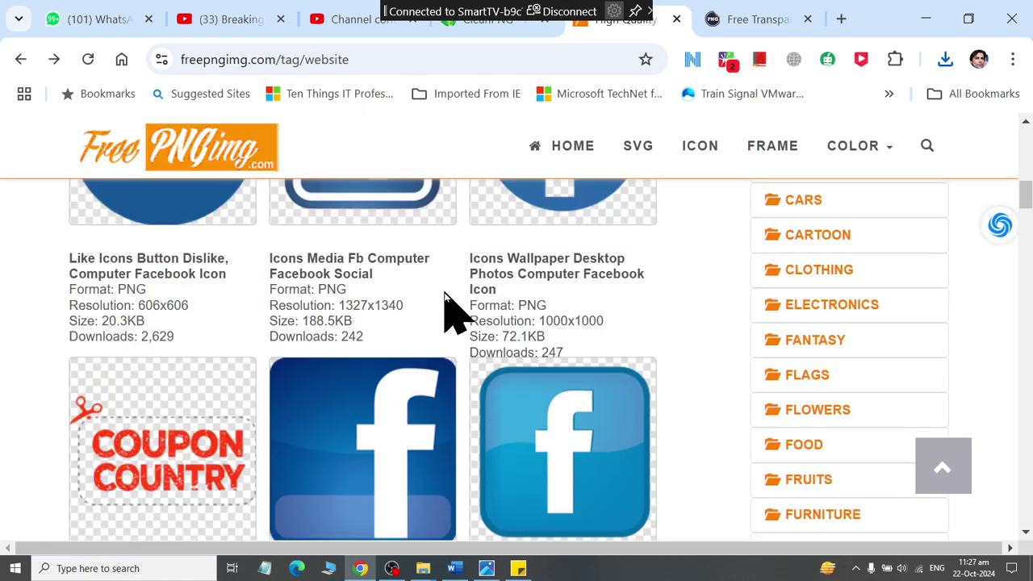
scroll(444, 295, down, 1)
scroll(445, 295, down, 2)
scroll(444, 296, up, 4)
scroll(444, 295, up, 1)
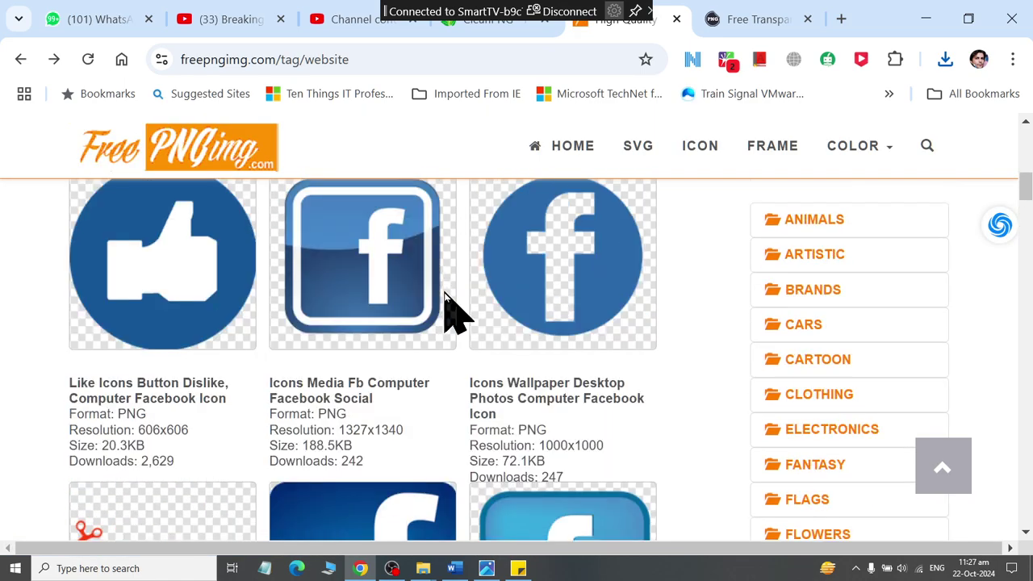
scroll(445, 299, down, 1)
scroll(444, 306, down, 4)
scroll(445, 306, down, 1)
scroll(442, 311, down, 2)
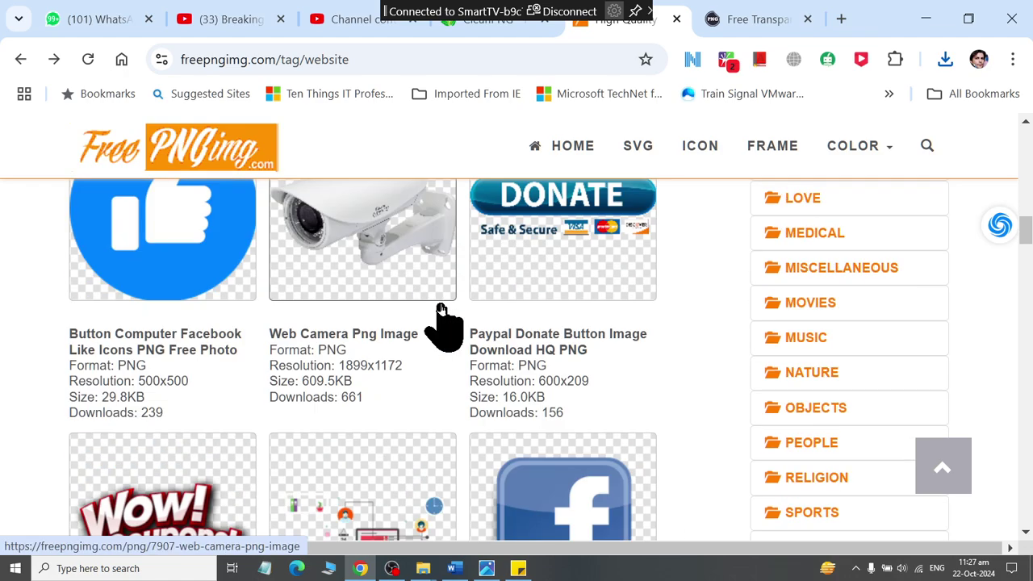
scroll(442, 311, down, 1)
scroll(444, 315, down, 4)
scroll(444, 315, up, 2)
scroll(445, 317, down, 2)
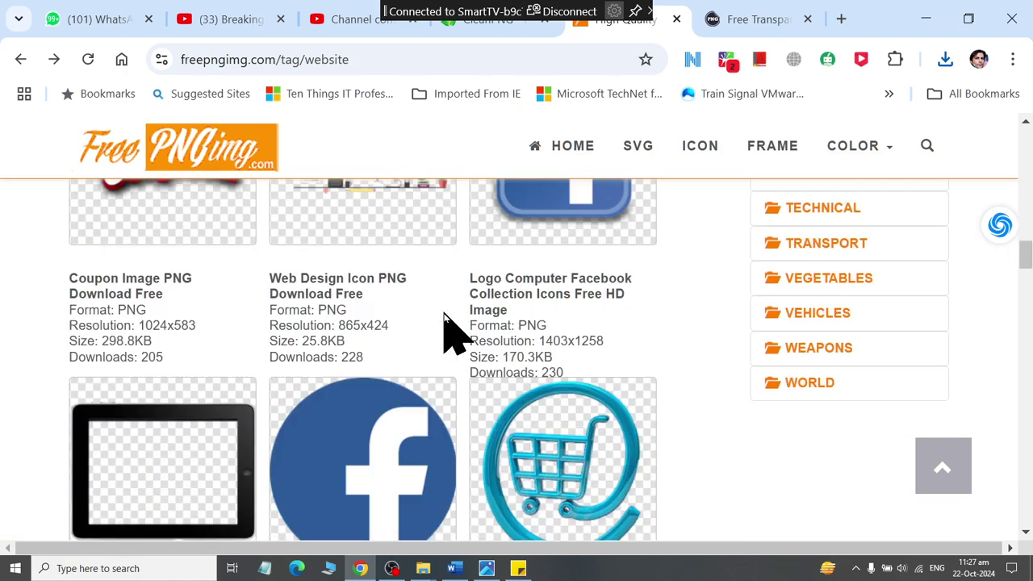
scroll(444, 323, down, 2)
scroll(448, 335, down, 3)
scroll(452, 339, down, 2)
scroll(451, 331, down, 3)
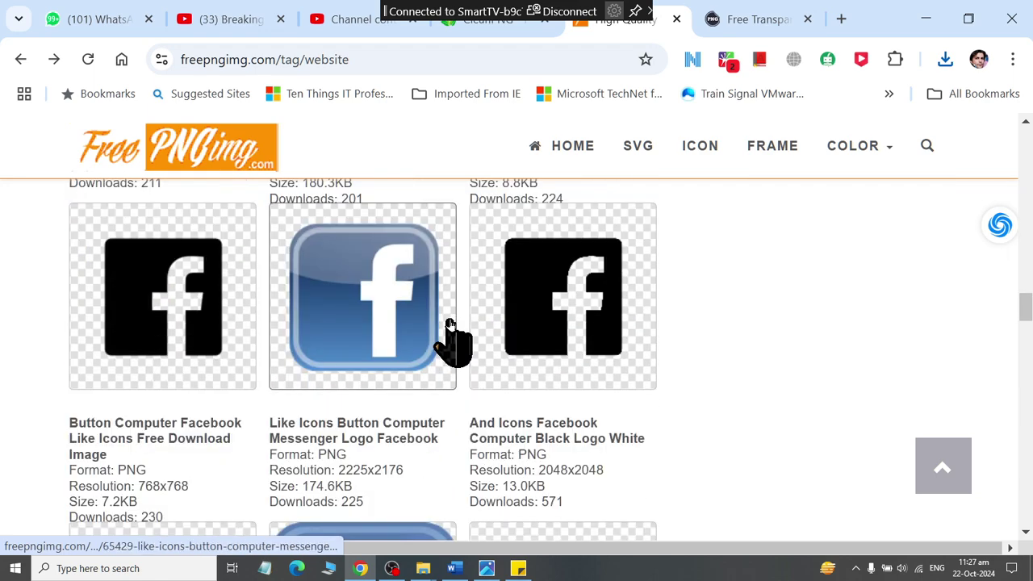
scroll(452, 339, down, 4)
scroll(452, 338, down, 2)
scroll(452, 339, down, 2)
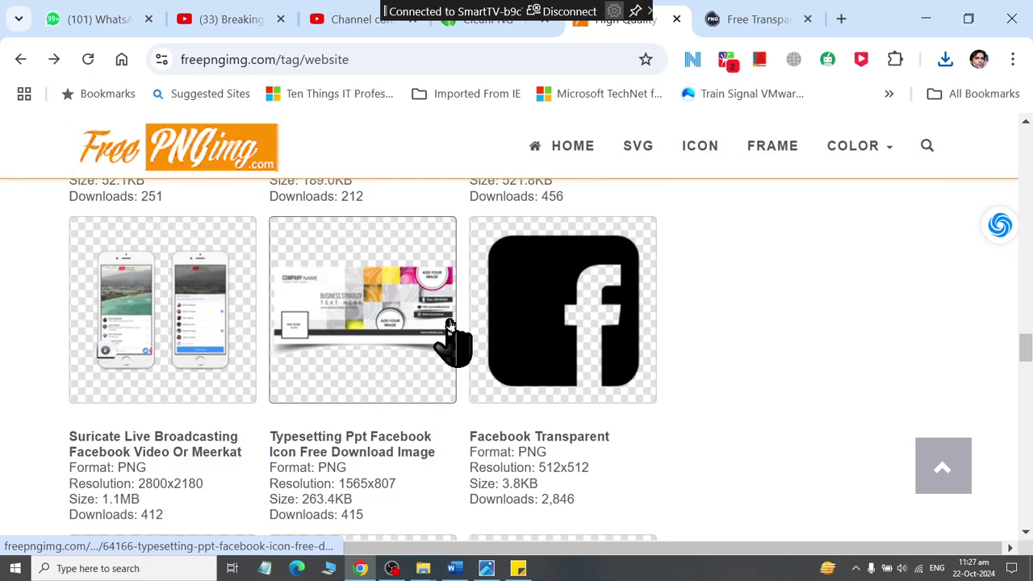
scroll(450, 317, down, 1)
scroll(449, 315, down, 2)
scroll(449, 310, down, 3)
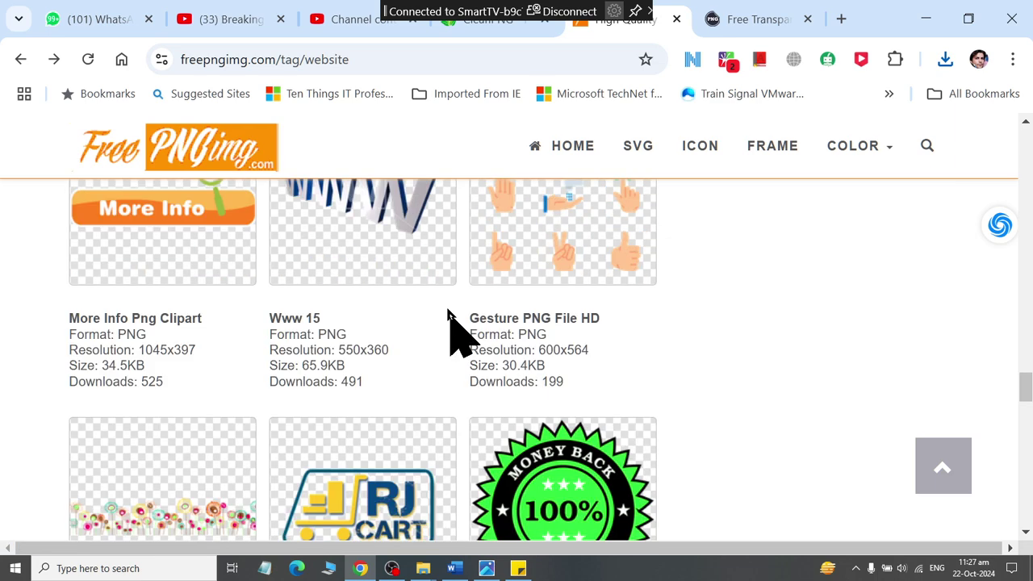
scroll(407, 288, up, 1)
scroll(376, 283, down, 1)
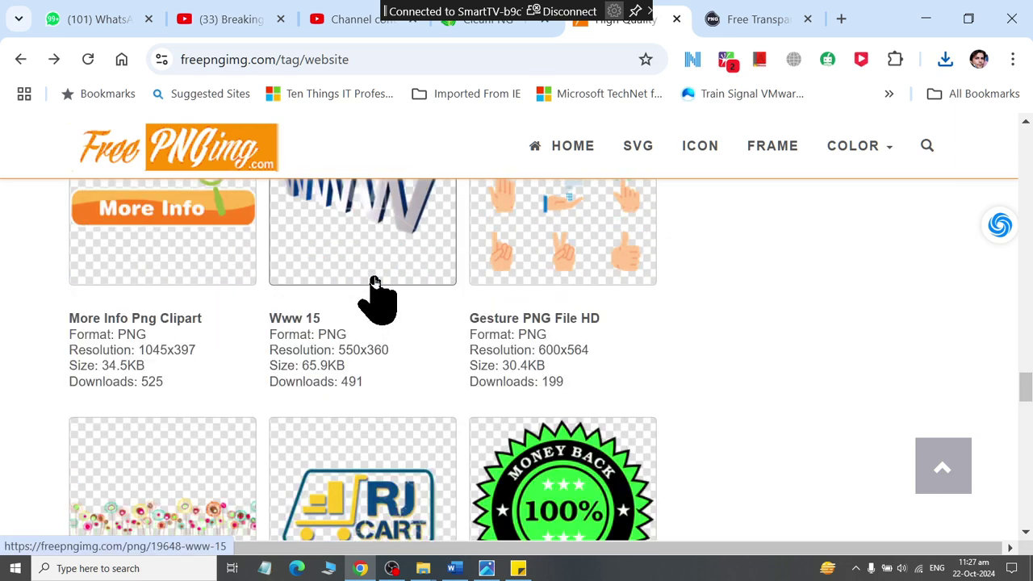
Open the Www 15 image page and browse its Similar PNG images.
click(374, 244)
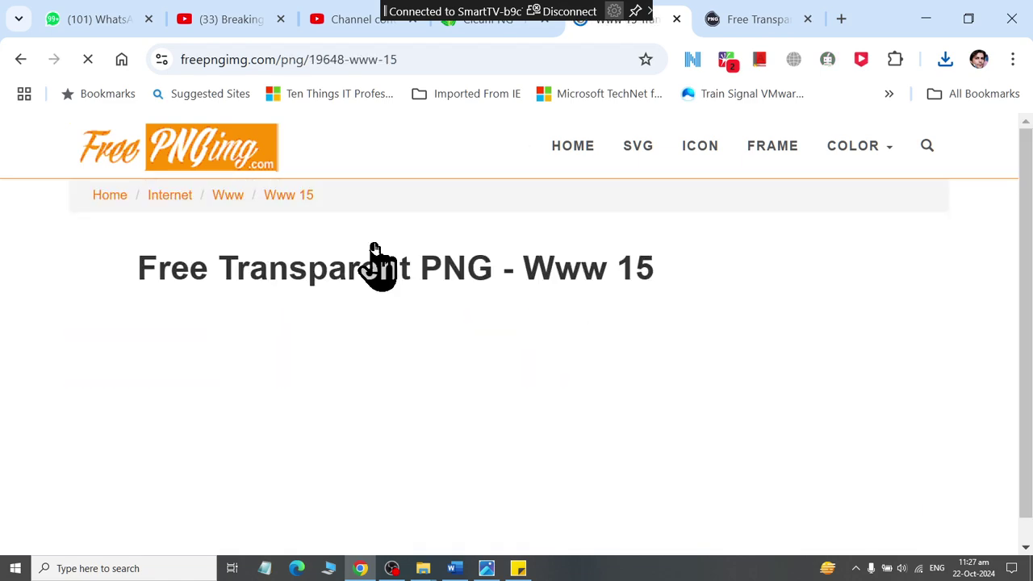
scroll(475, 314, down, 5)
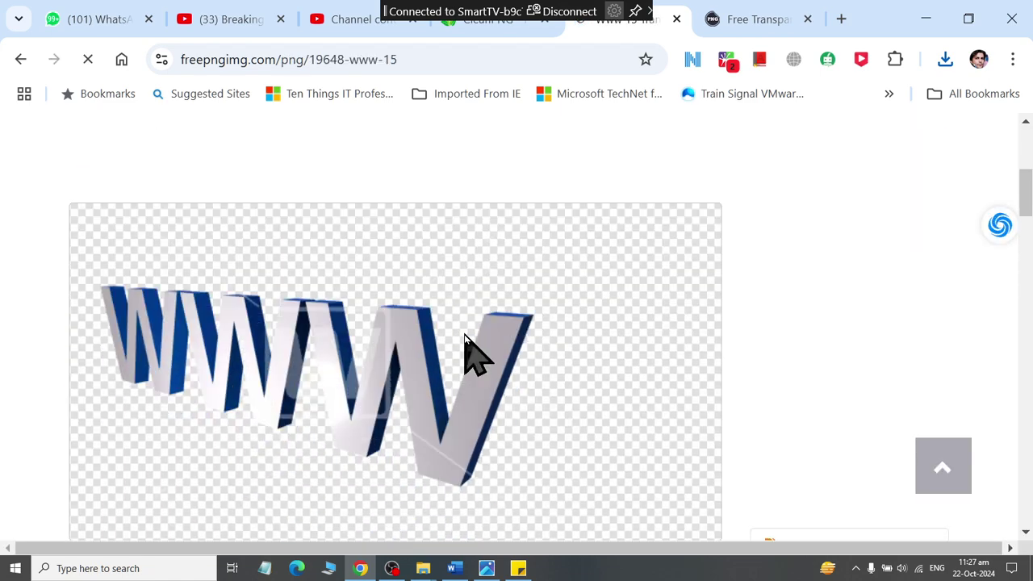
scroll(468, 350, down, 5)
scroll(464, 339, down, 5)
scroll(466, 351, down, 5)
scroll(466, 355, down, 2)
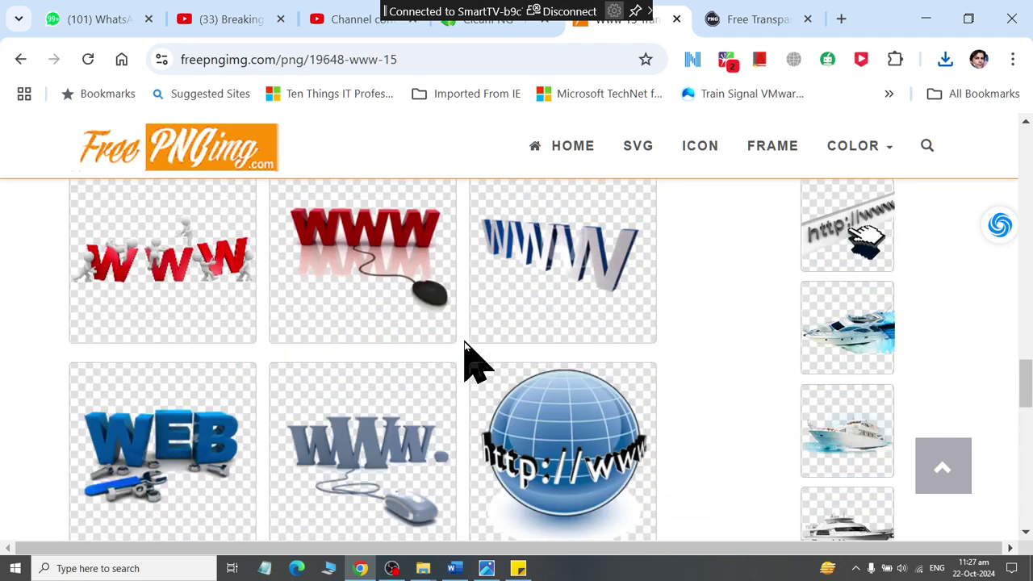
scroll(467, 355, up, 1)
scroll(509, 323, down, 4)
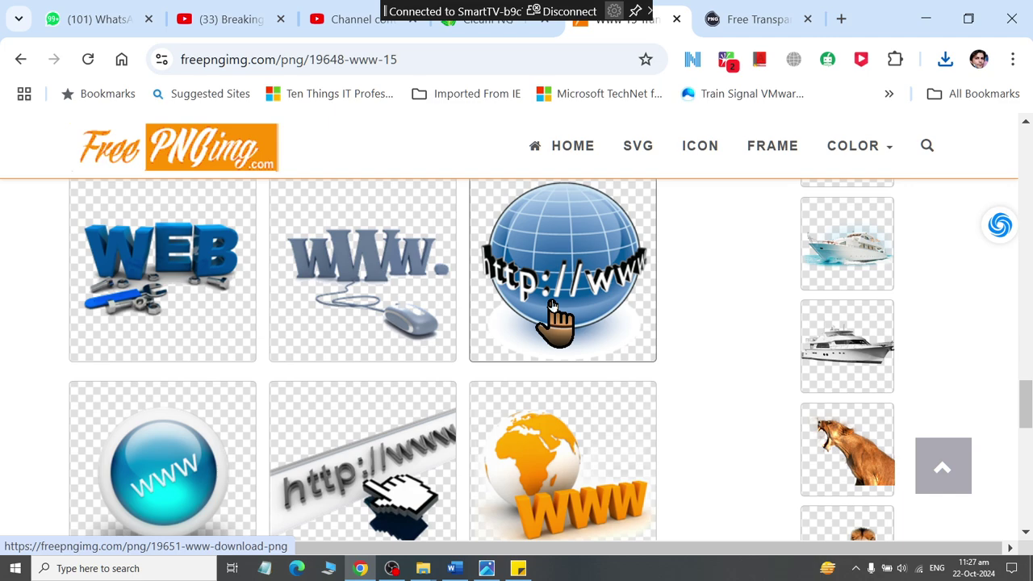
scroll(553, 323, down, 2)
scroll(553, 371, up, 2)
scroll(554, 406, up, 4)
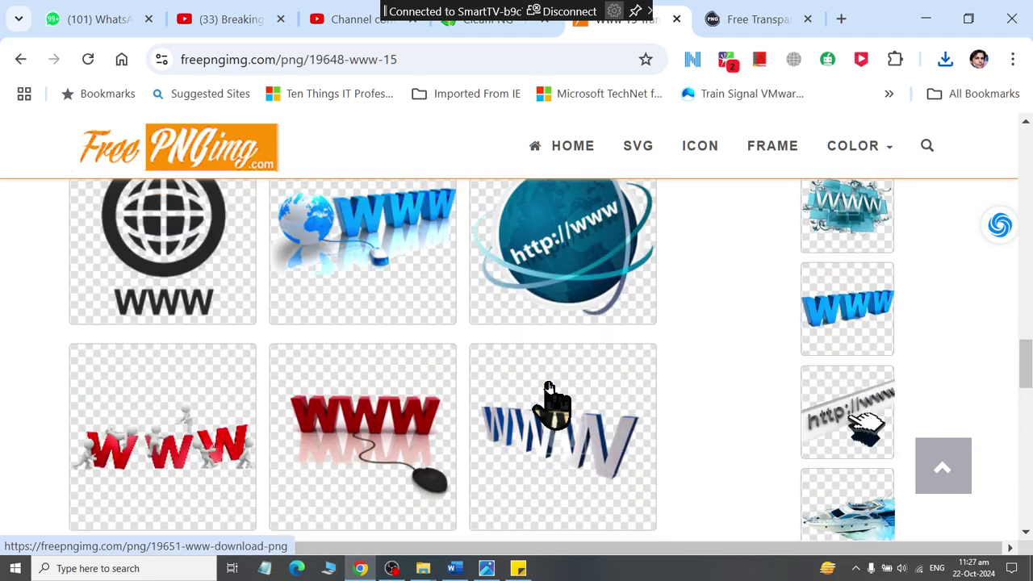
scroll(551, 395, down, 2)
scroll(553, 408, up, 3)
scroll(561, 399, up, 1)
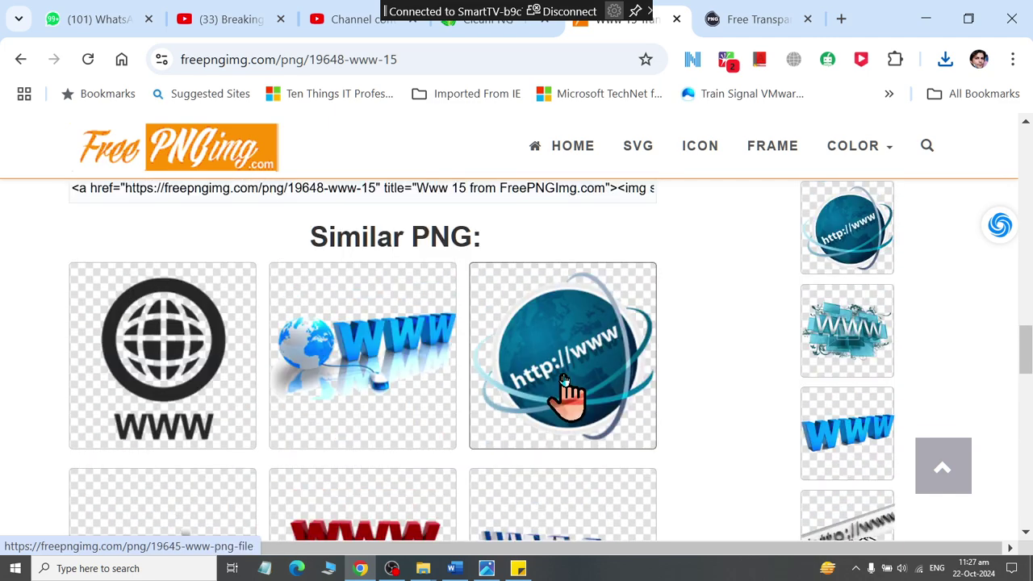
scroll(556, 392, down, 3)
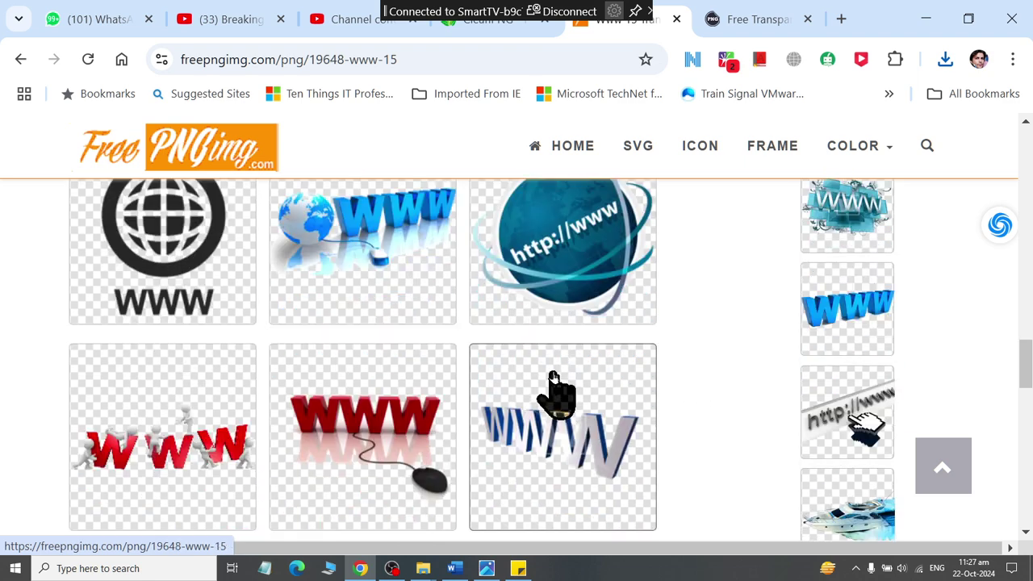
scroll(524, 435, up, 3)
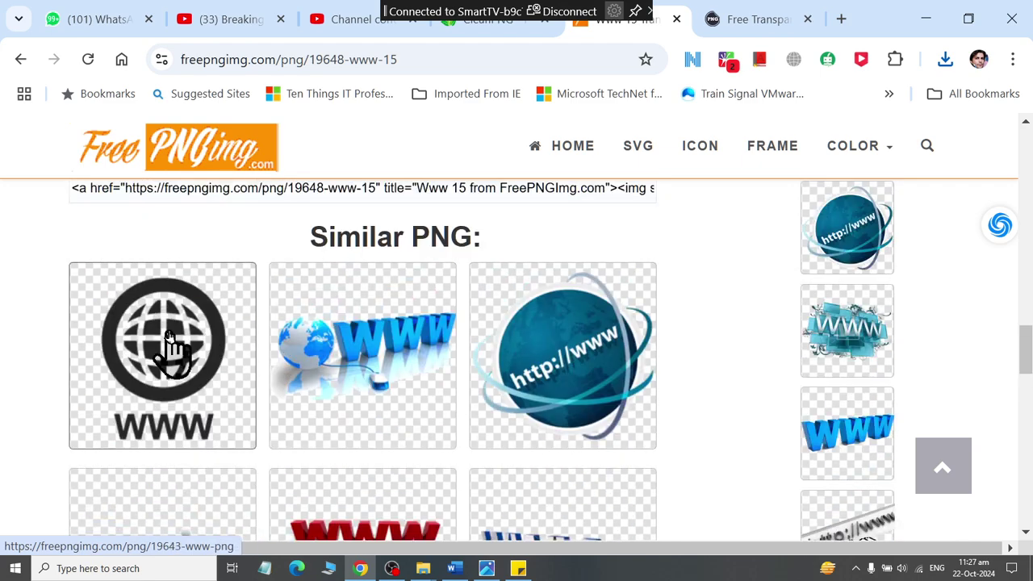
scroll(387, 347, down, 1)
scroll(395, 349, down, 2)
scroll(484, 348, up, 2)
scroll(490, 343, down, 2)
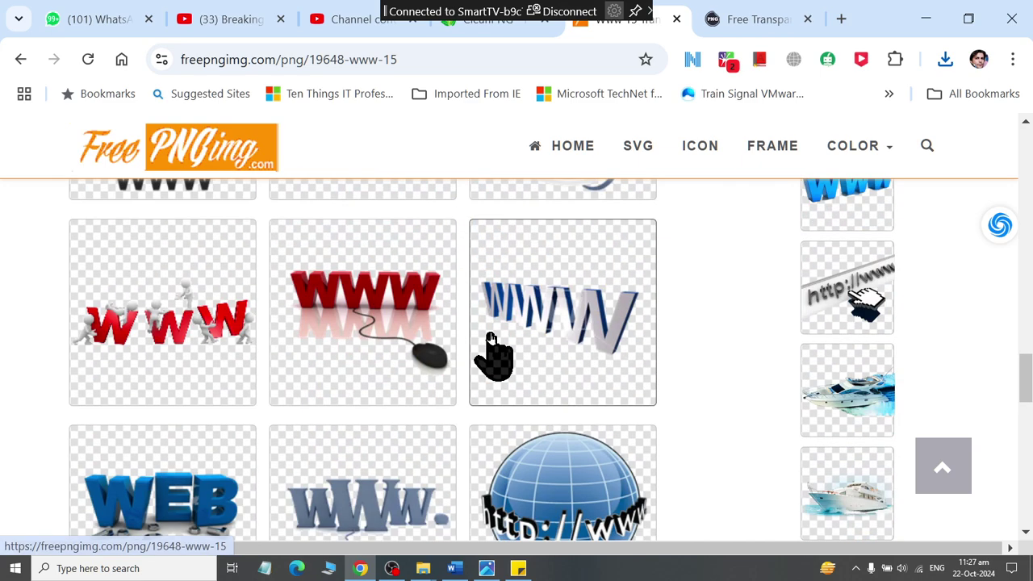
scroll(489, 357, up, 2)
scroll(489, 359, down, 3)
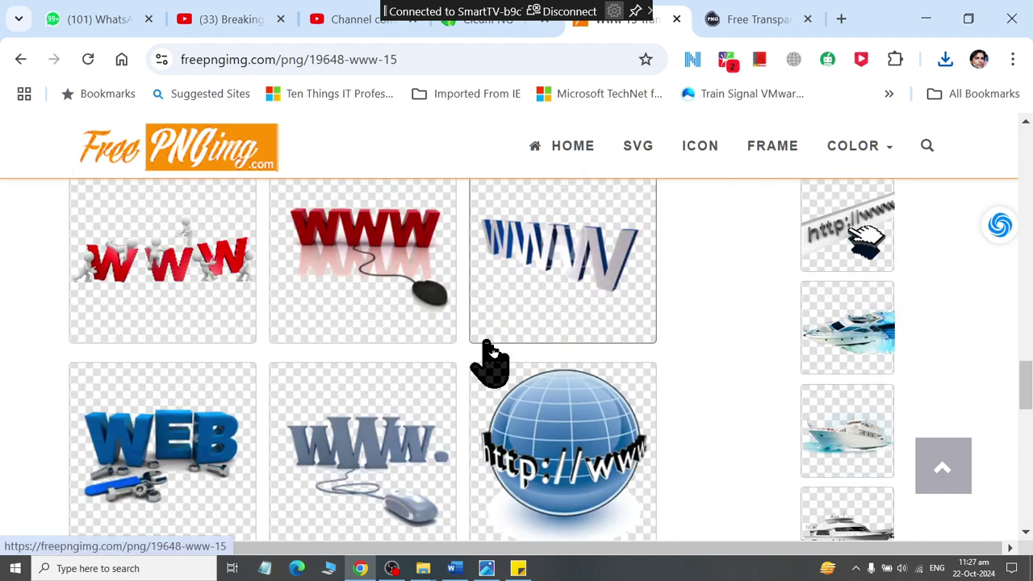
click(558, 436)
scroll(484, 347, down, 3)
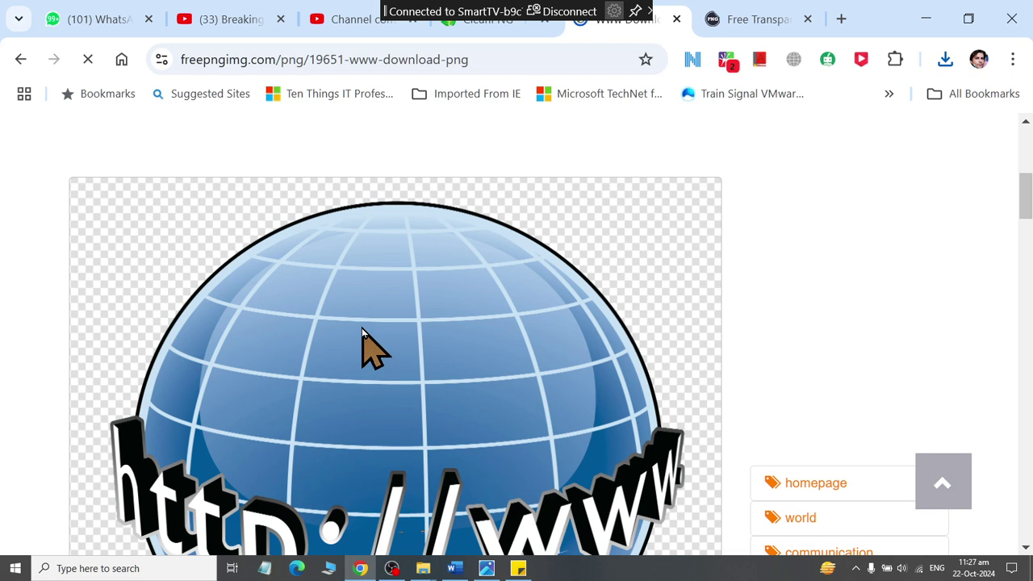
scroll(347, 332, down, 2)
scroll(299, 347, down, 2)
scroll(218, 428, down, 2)
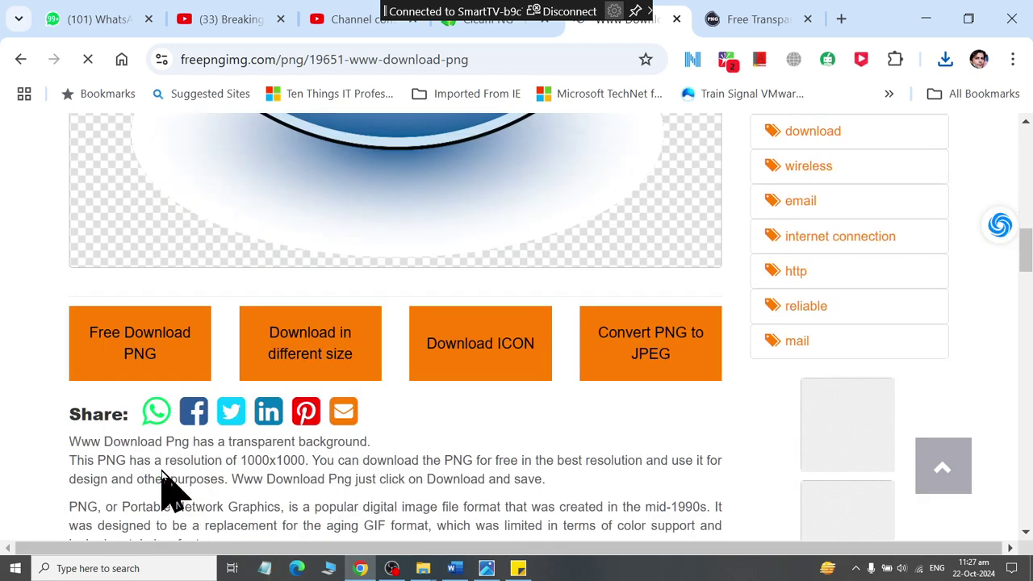
scroll(153, 379, down, 1)
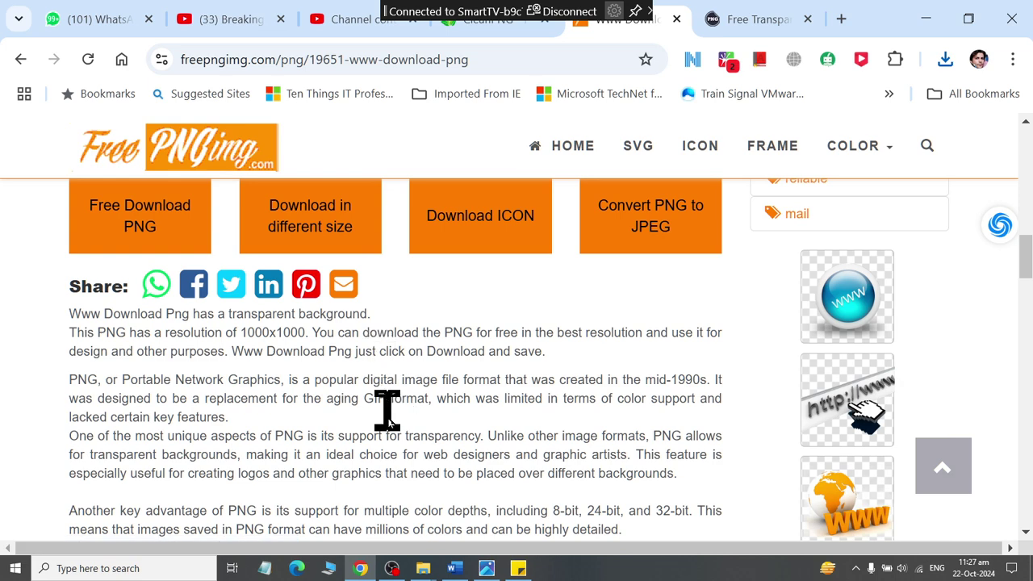
Return to the flyer in Word, select a WhatsApp icon, and scroll up to the LOGO circle.
click(456, 569)
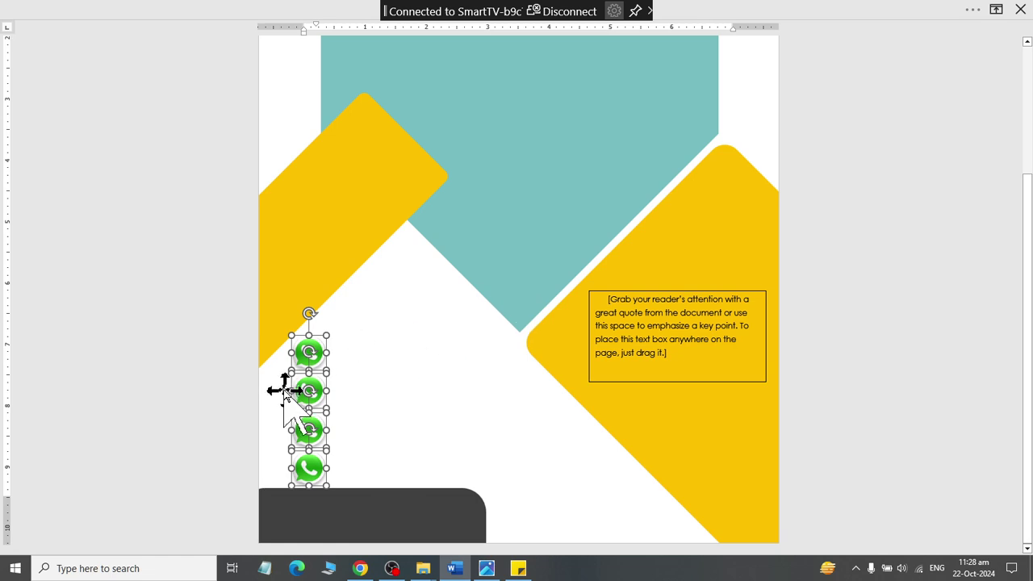
click(341, 388)
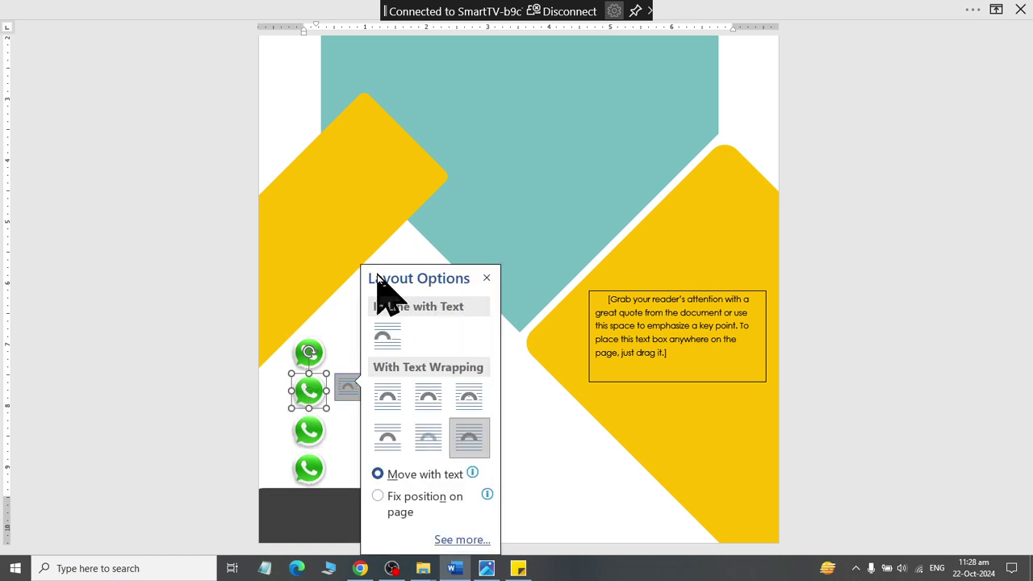
click(330, 288)
key(Escape)
scroll(323, 428, up, 3)
scroll(315, 485, down, 2)
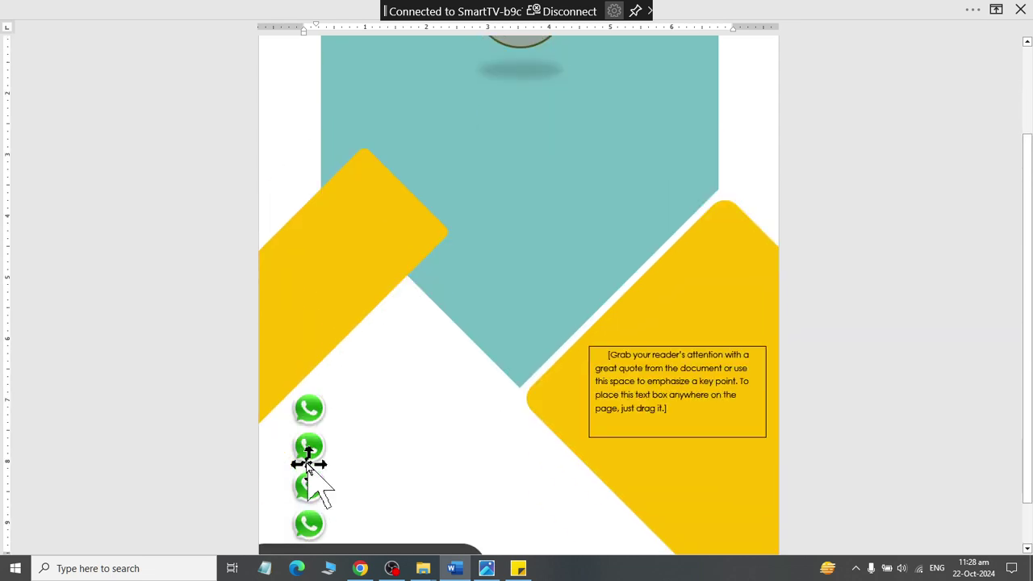
scroll(627, 104, up, 2)
scroll(638, 138, up, 1)
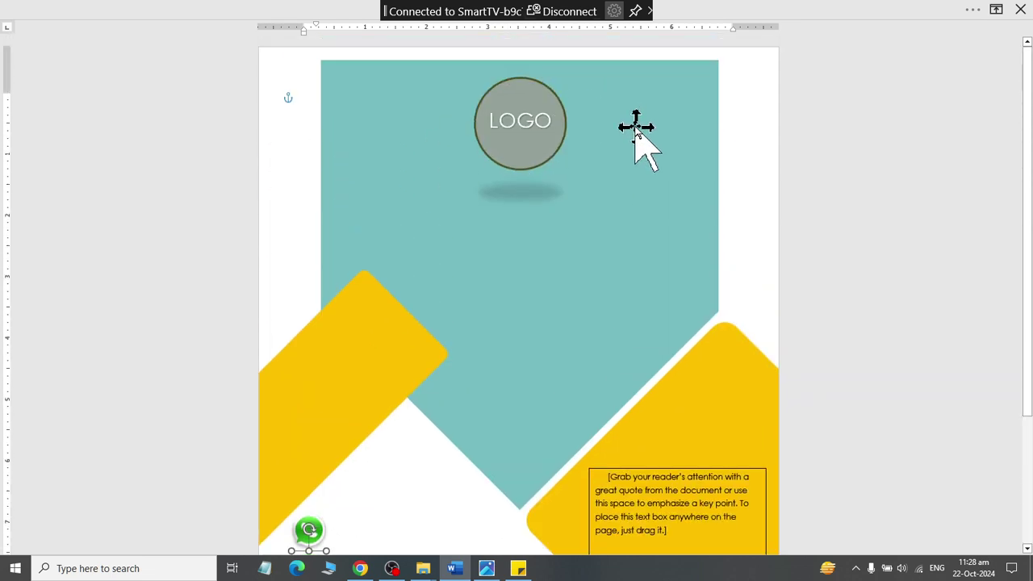
Start a picture fill for the WhatsApp icon, picking the location-pin PNG in Downloads.
click(703, 23)
click(726, 49)
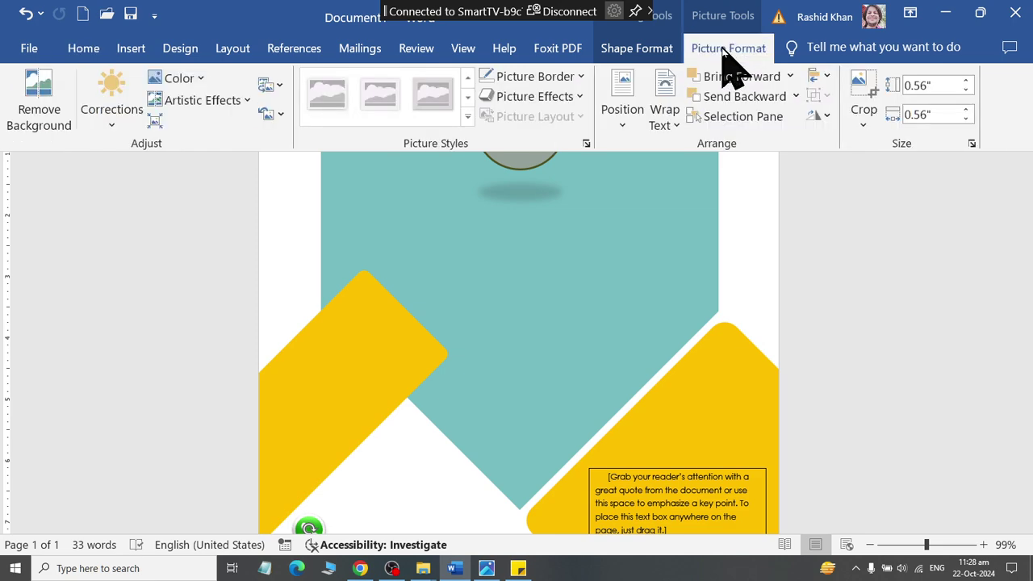
click(636, 50)
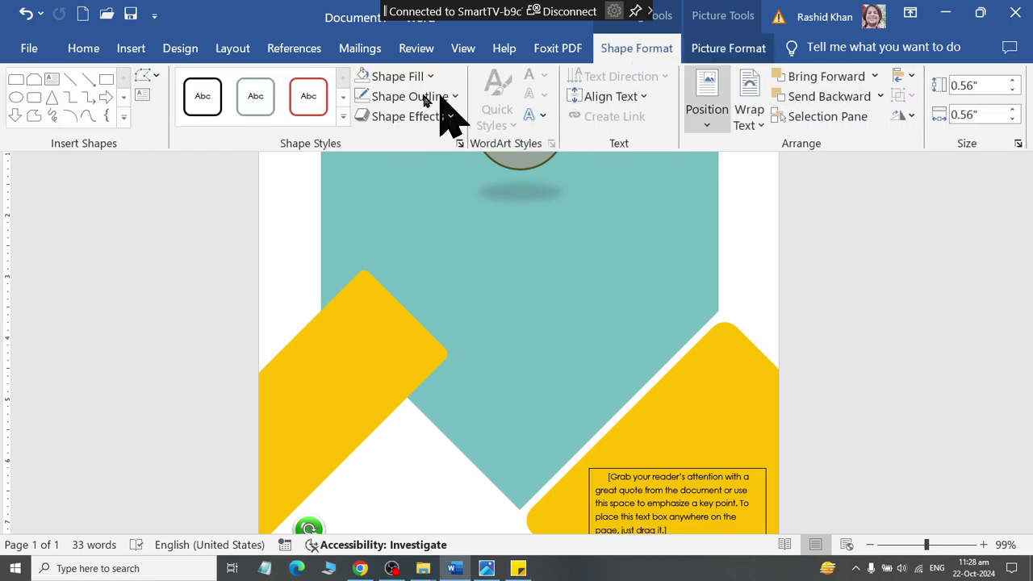
click(399, 77)
click(447, 399)
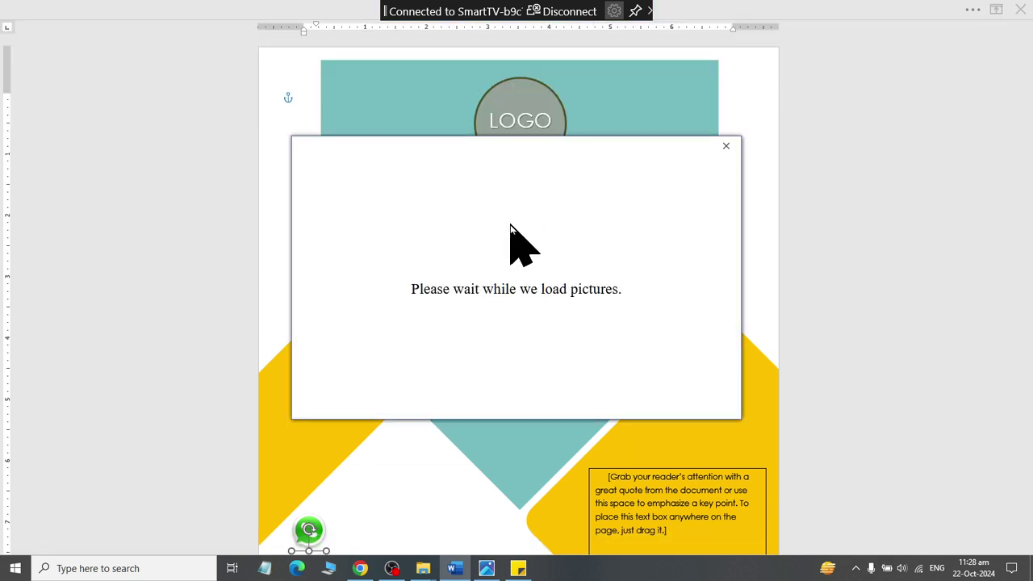
click(511, 245)
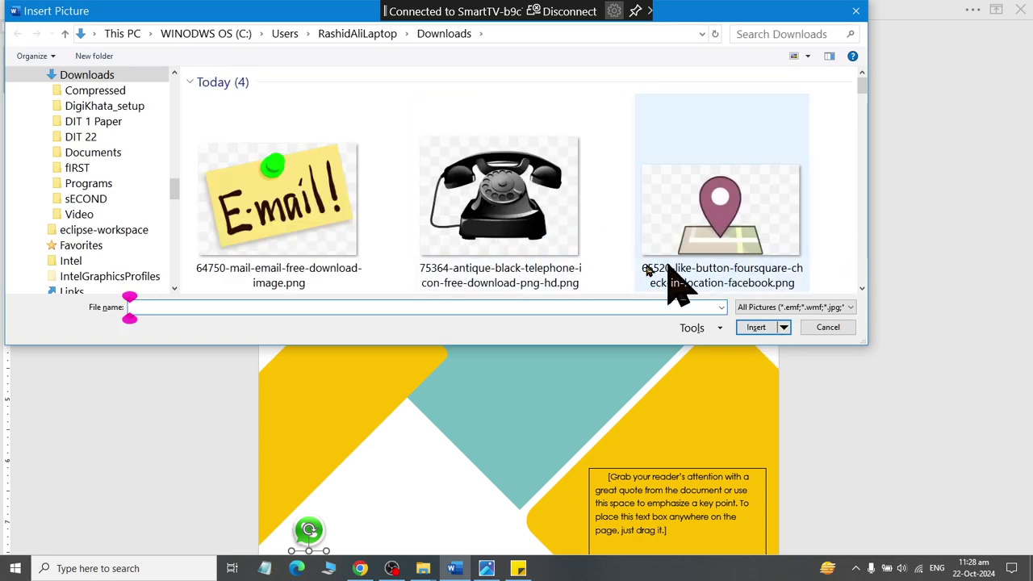
click(746, 242)
click(862, 289)
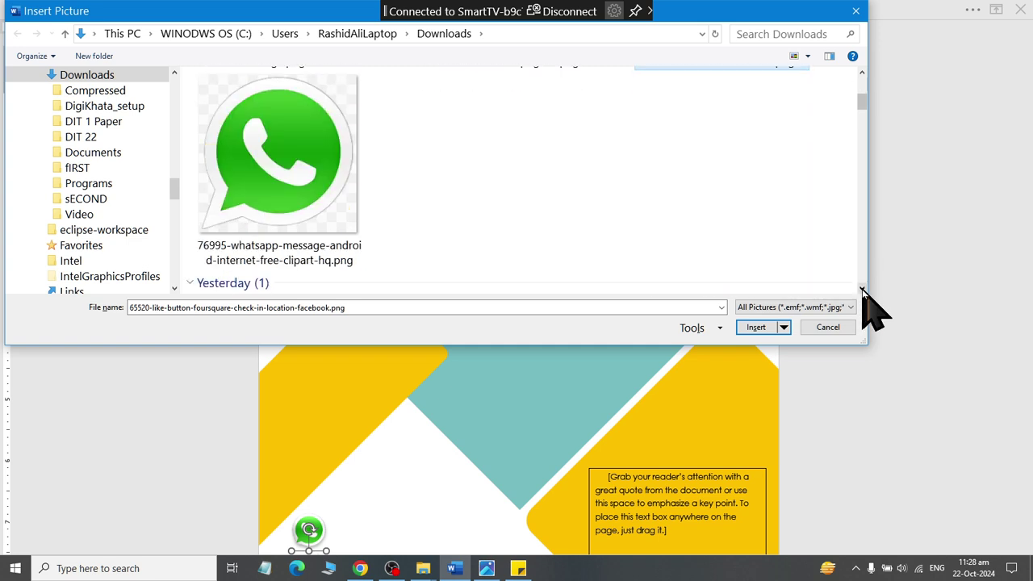
click(862, 73)
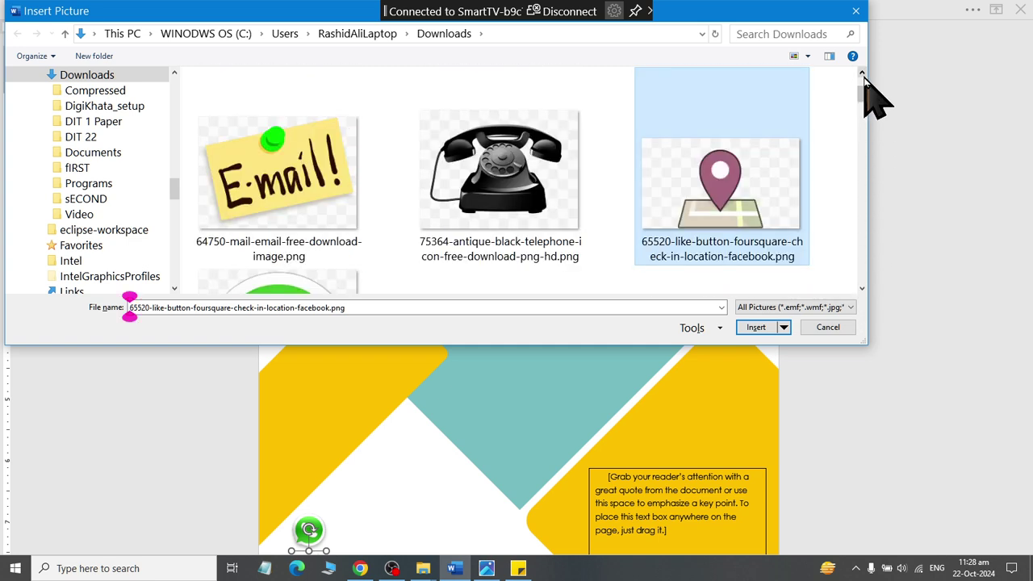
click(861, 288)
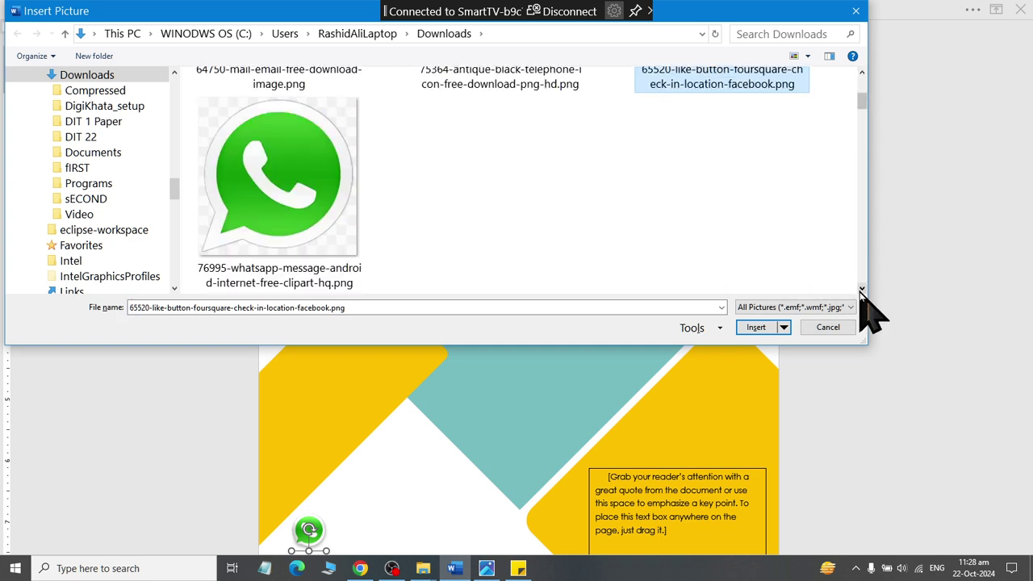
Download the globe image as 9-2-www-download-png.png in Chrome, then return to Word.
click(360, 568)
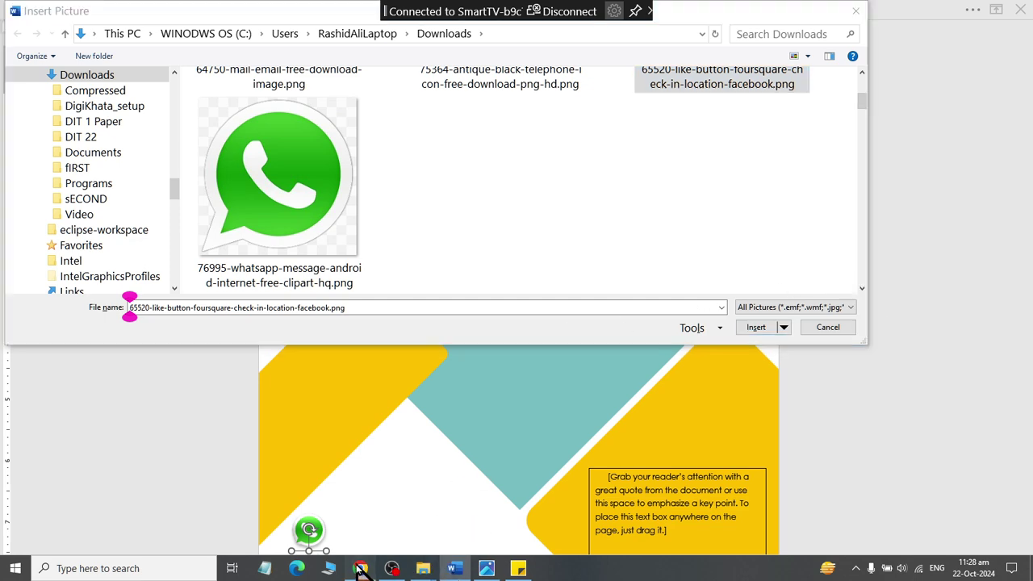
click(945, 59)
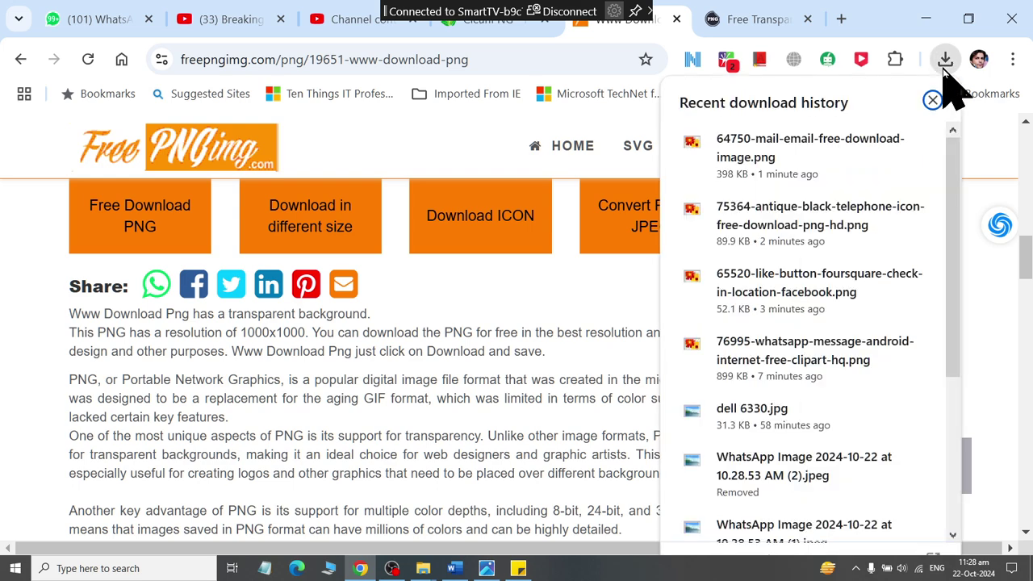
click(157, 232)
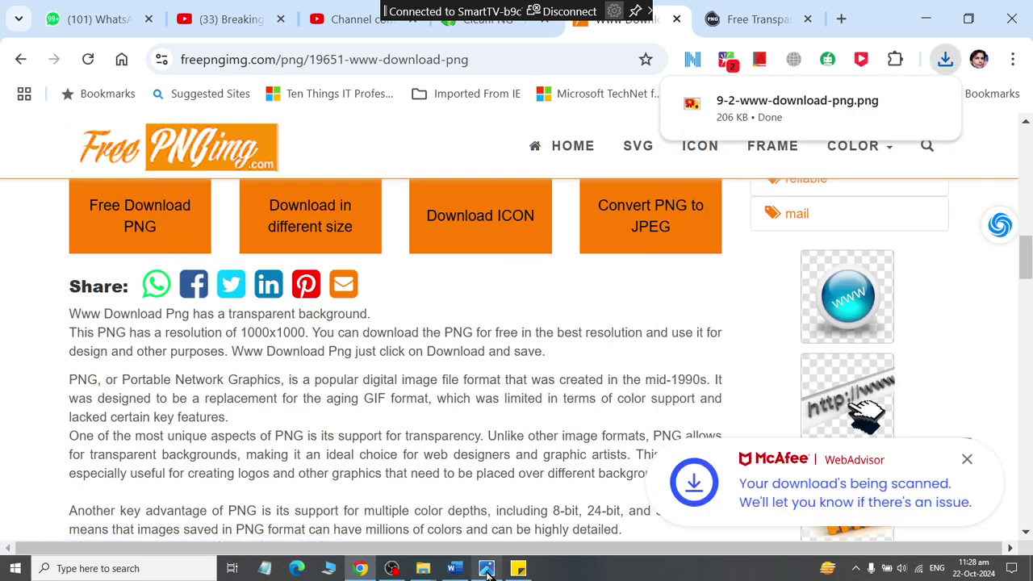
click(454, 568)
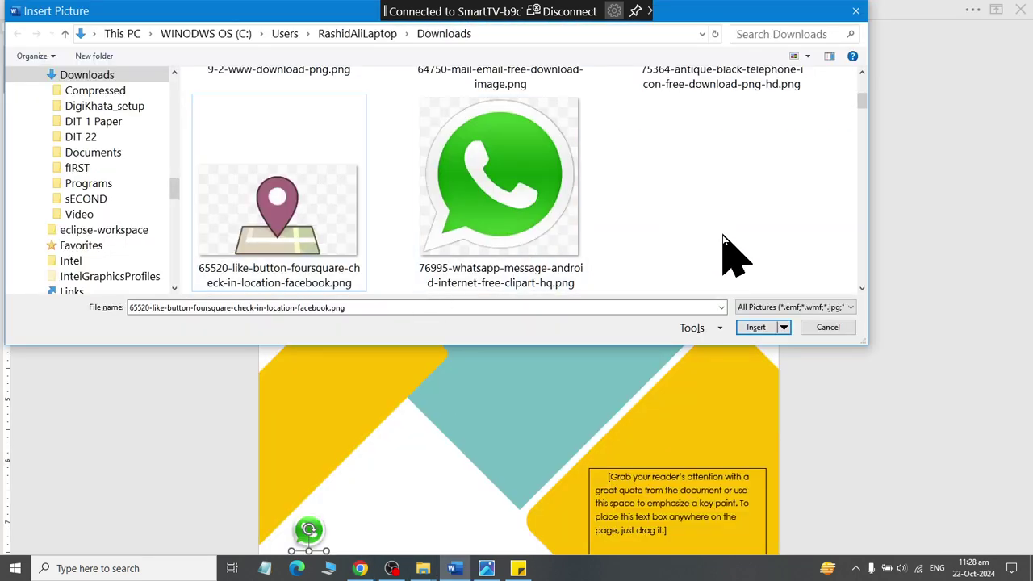
Fill the selected icon with the www globe image.
scroll(724, 238, up, 3)
double_click(333, 240)
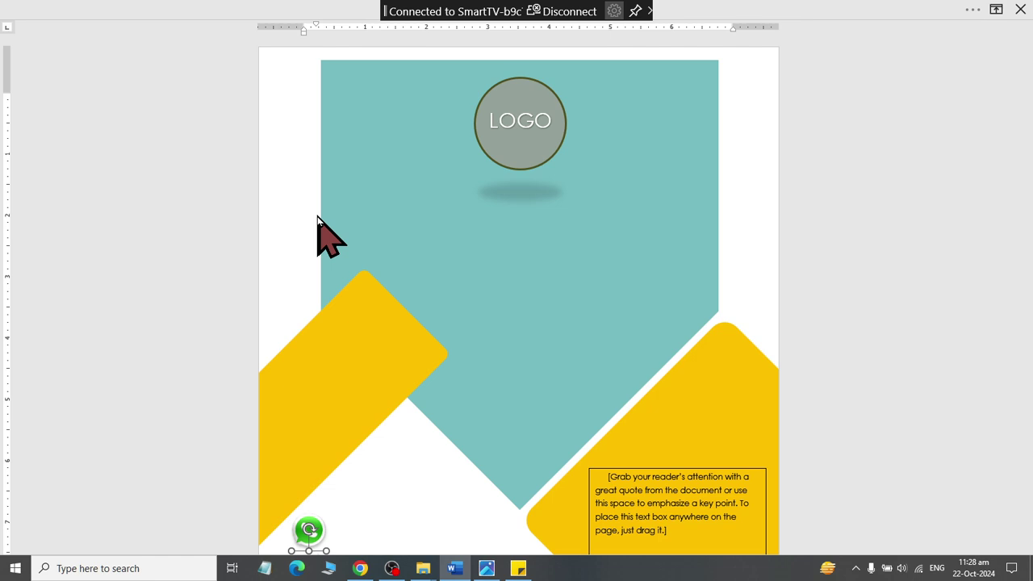
scroll(383, 363, down, 3)
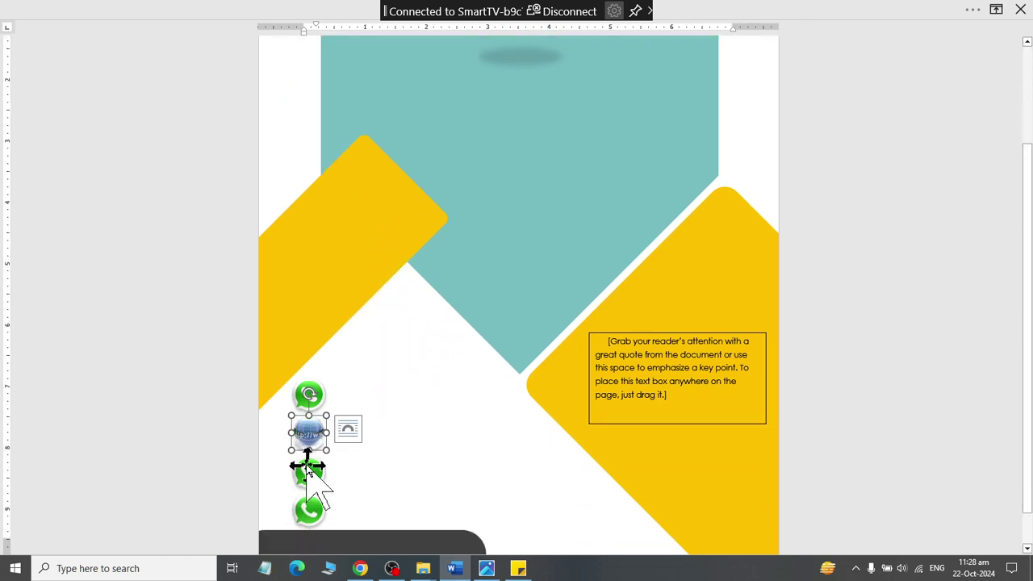
Fill the WhatsApp icon below the globe with the E-mail image from Downloads.
click(309, 472)
click(670, 16)
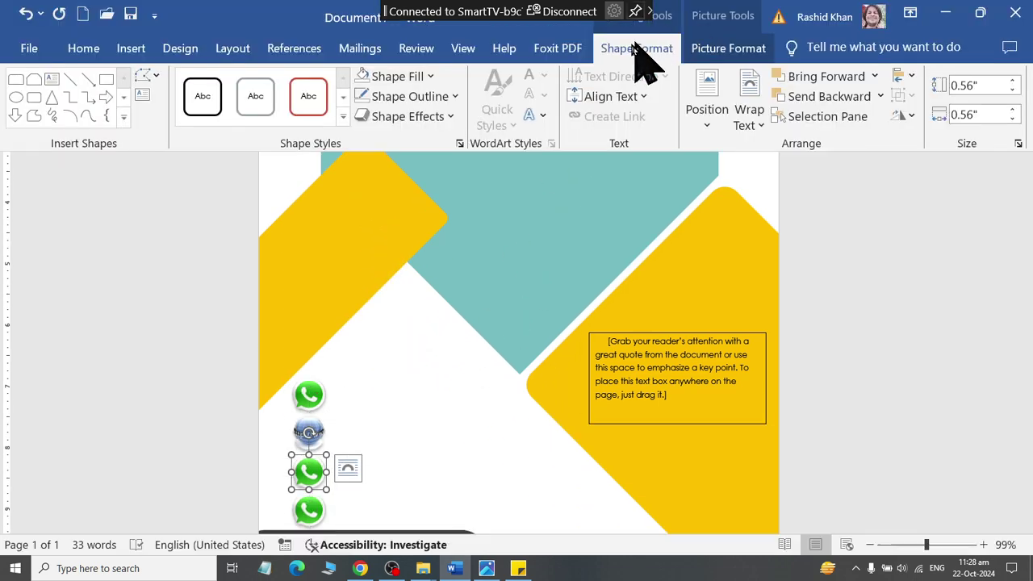
click(400, 76)
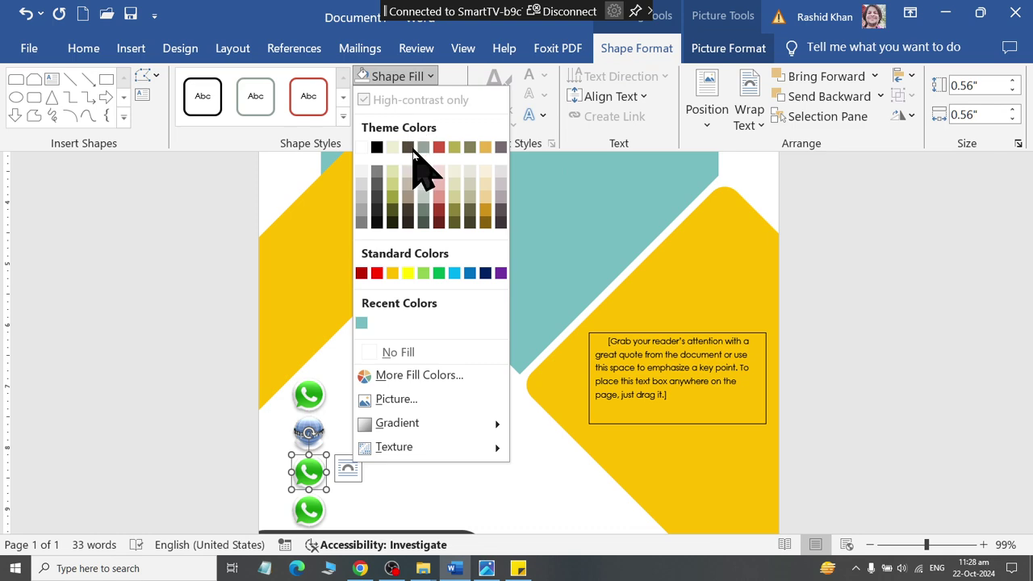
click(399, 399)
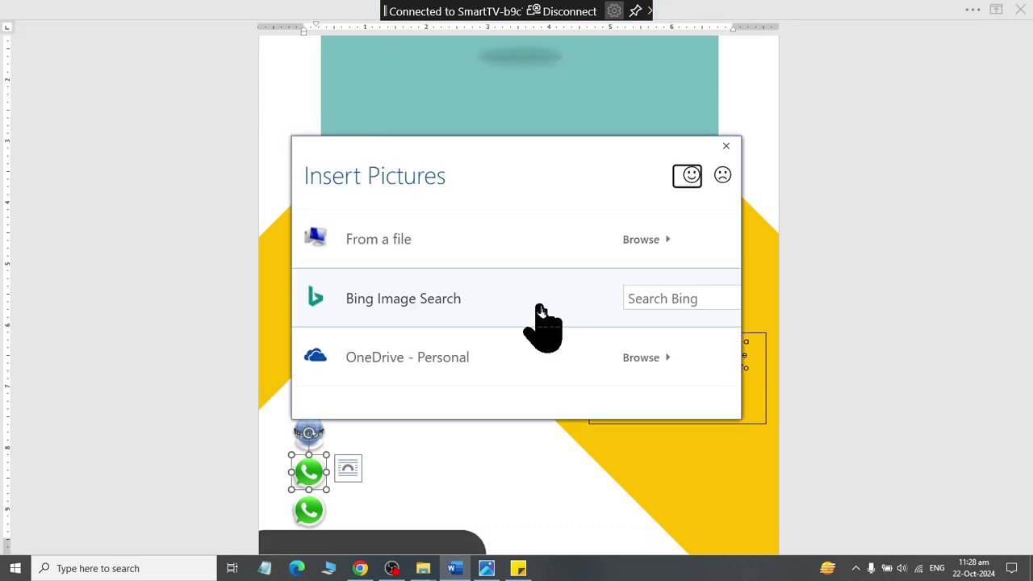
click(487, 245)
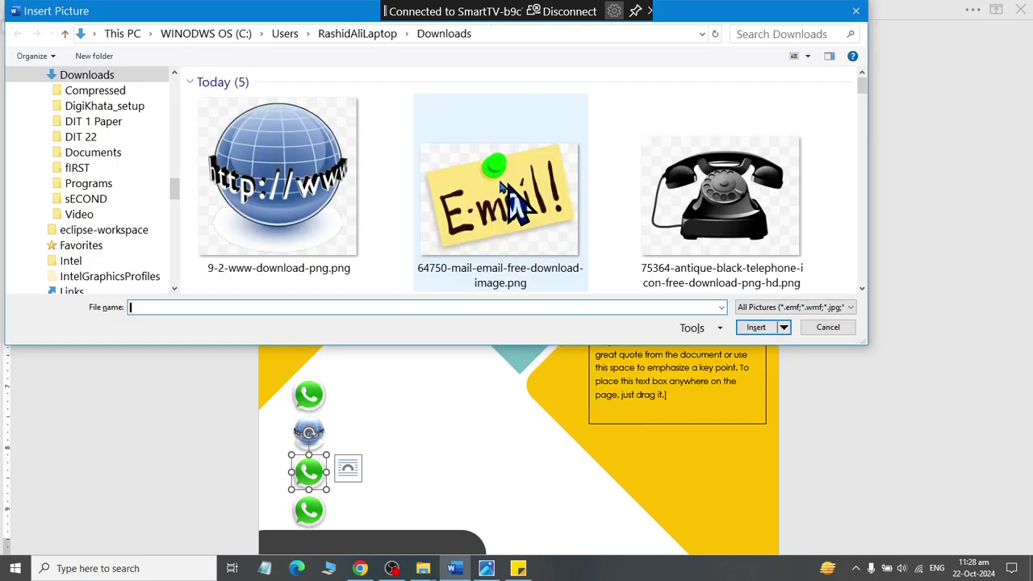
click(862, 289)
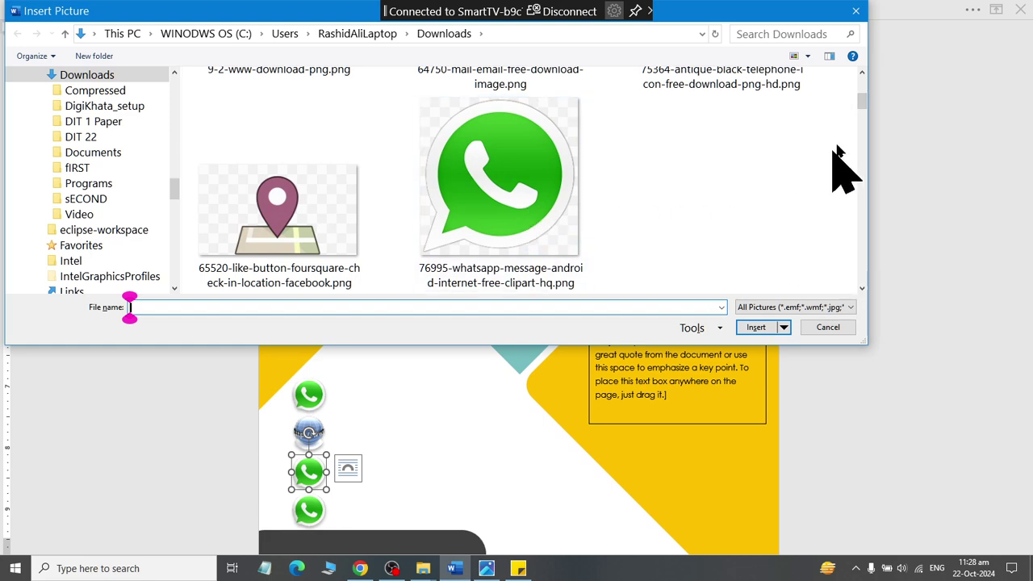
click(861, 73)
double_click(554, 207)
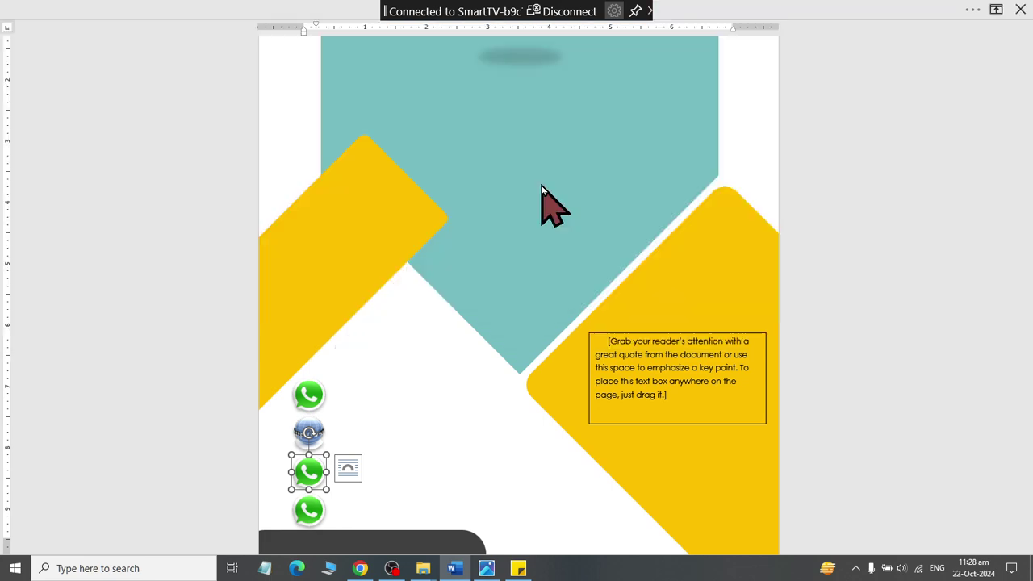
click(309, 509)
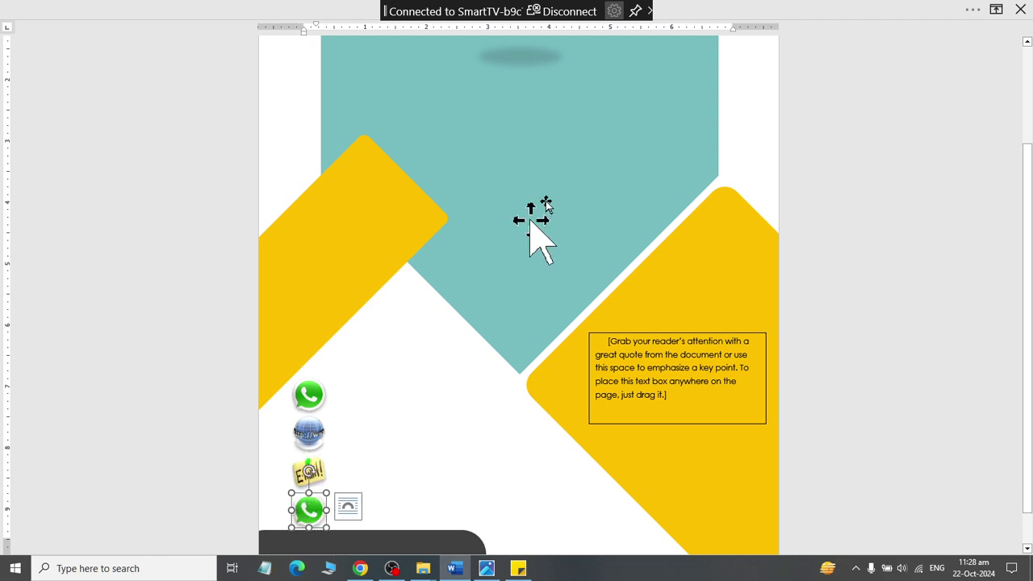
scroll(573, 186, up, 2)
scroll(601, 125, up, 1)
click(699, 18)
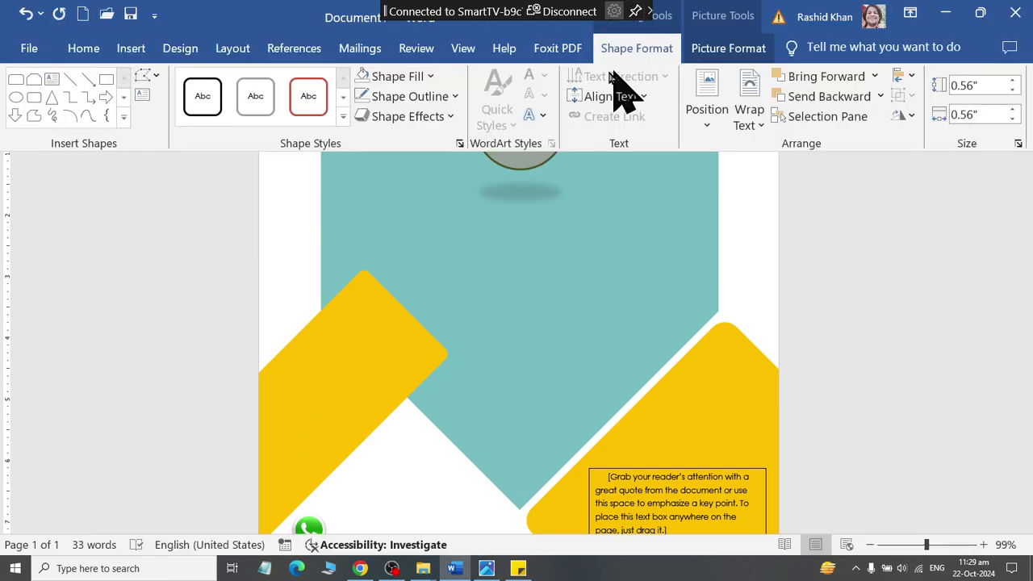
Fill the fourth icon with the location-pin image from Downloads.
click(427, 78)
click(407, 400)
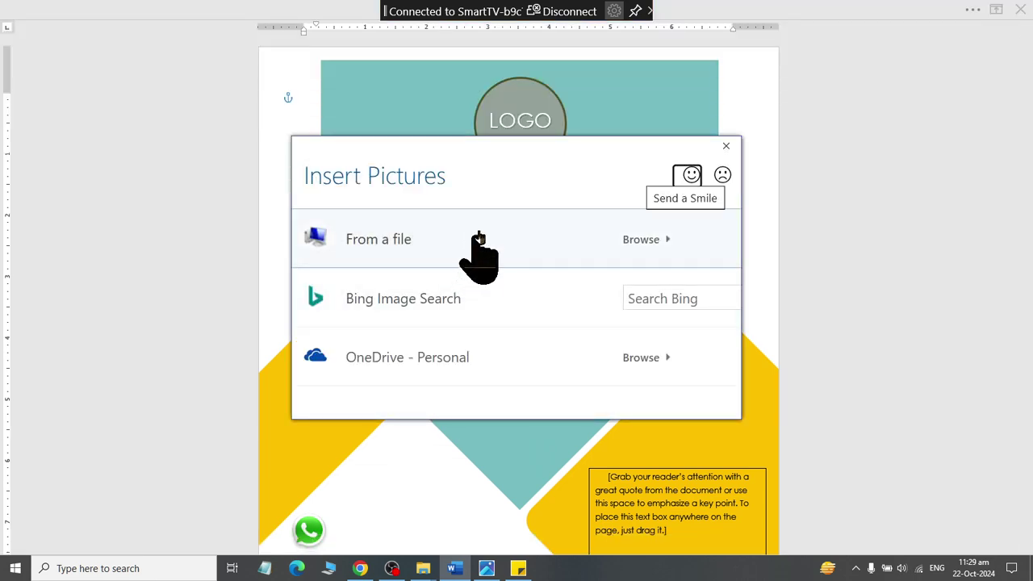
click(479, 239)
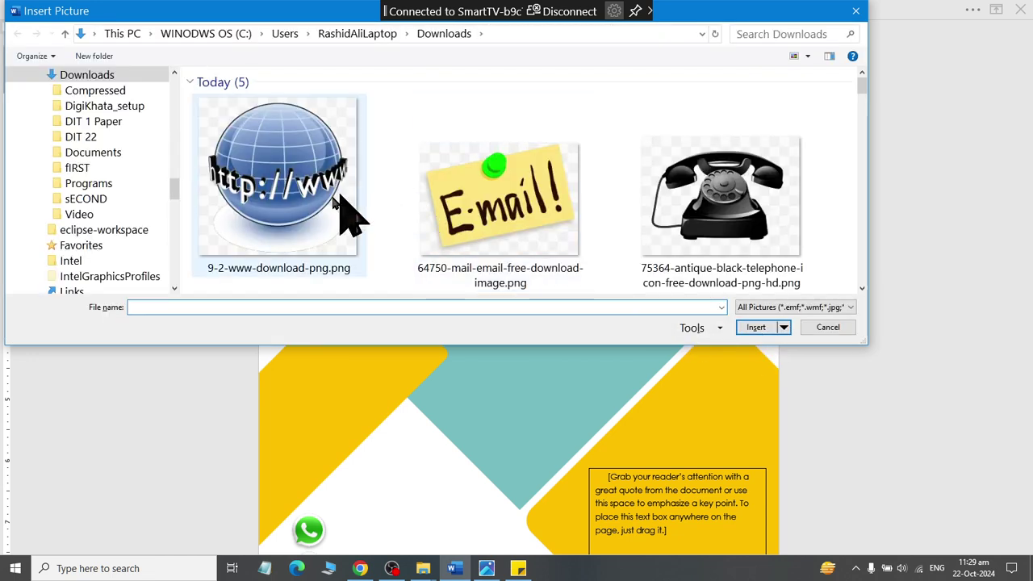
click(553, 219)
scroll(547, 219, down, 3)
scroll(547, 218, up, 3)
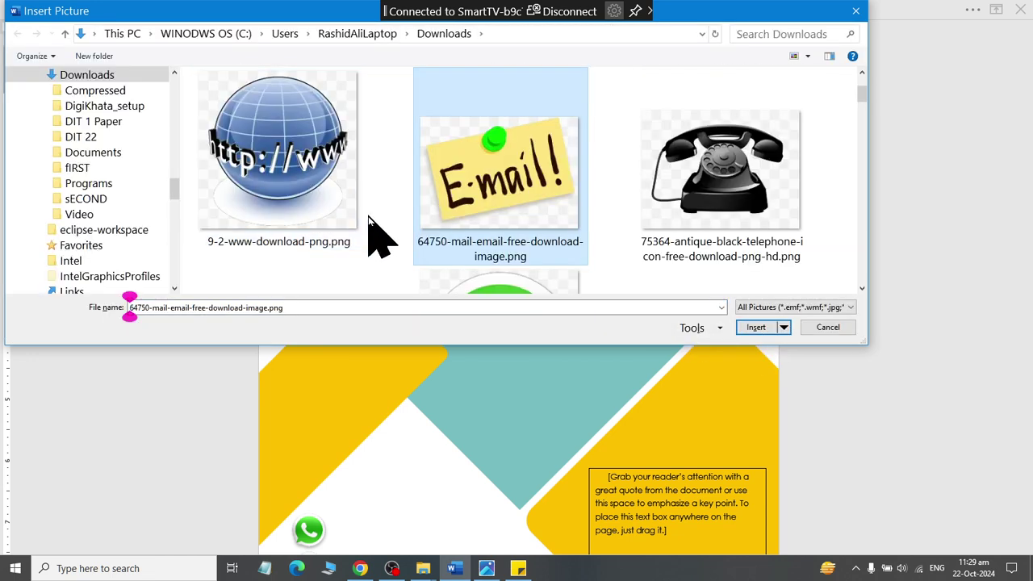
scroll(369, 226, down, 3)
double_click(299, 204)
scroll(571, 387, down, 2)
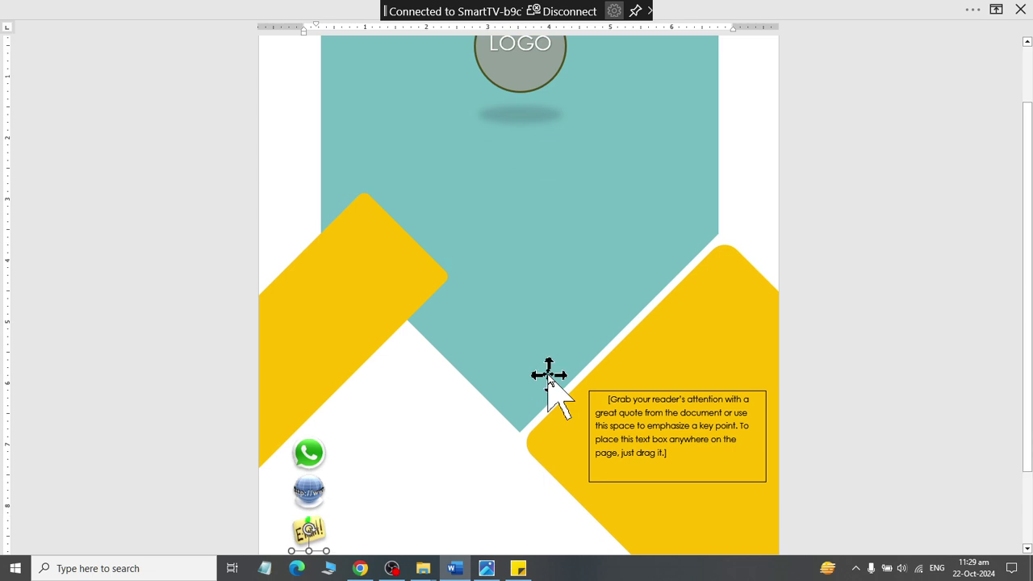
scroll(553, 387, down, 2)
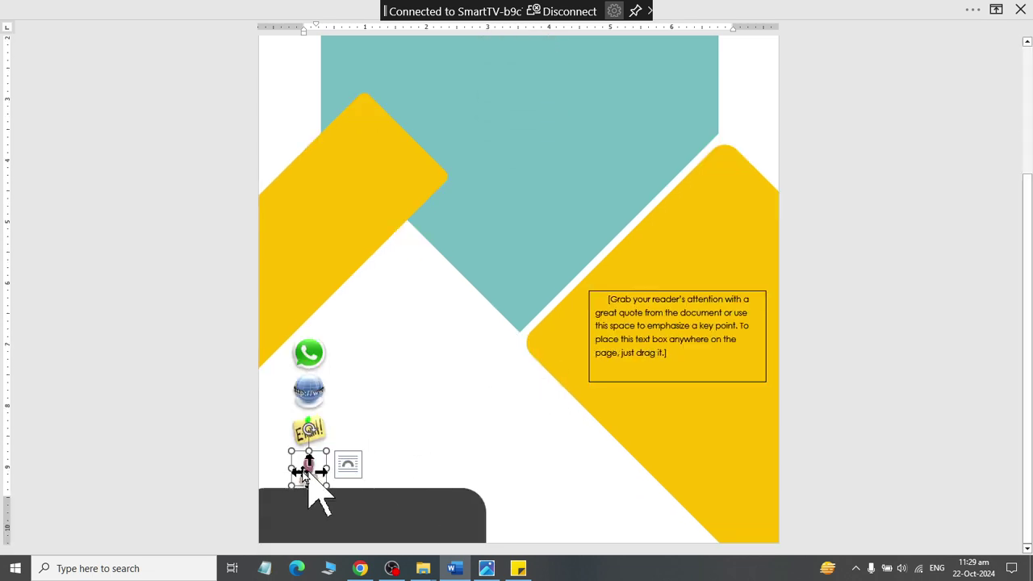
Nudge the location-pin icon slightly left and deselect it.
drag(287, 466, 281, 468)
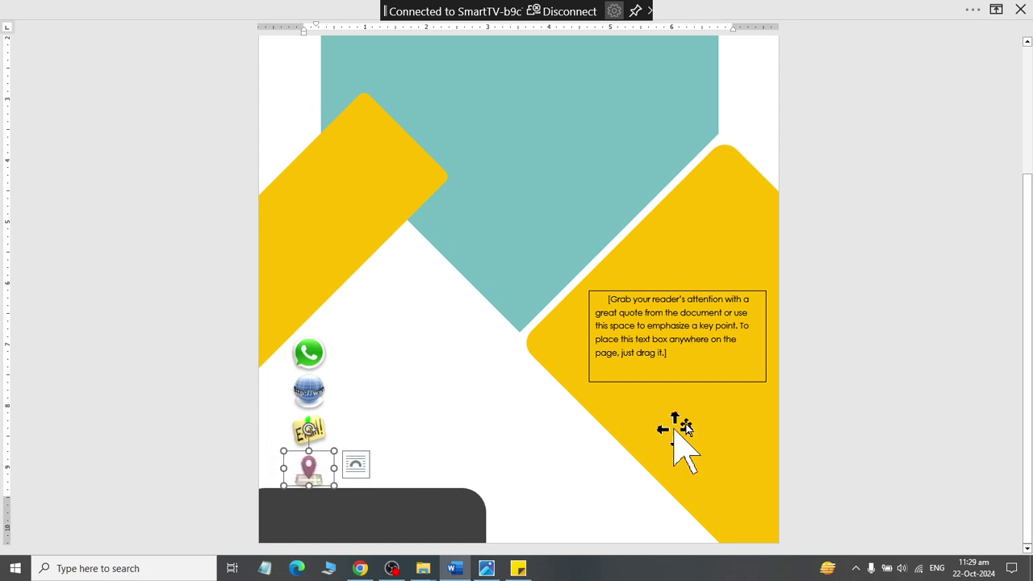
click(858, 373)
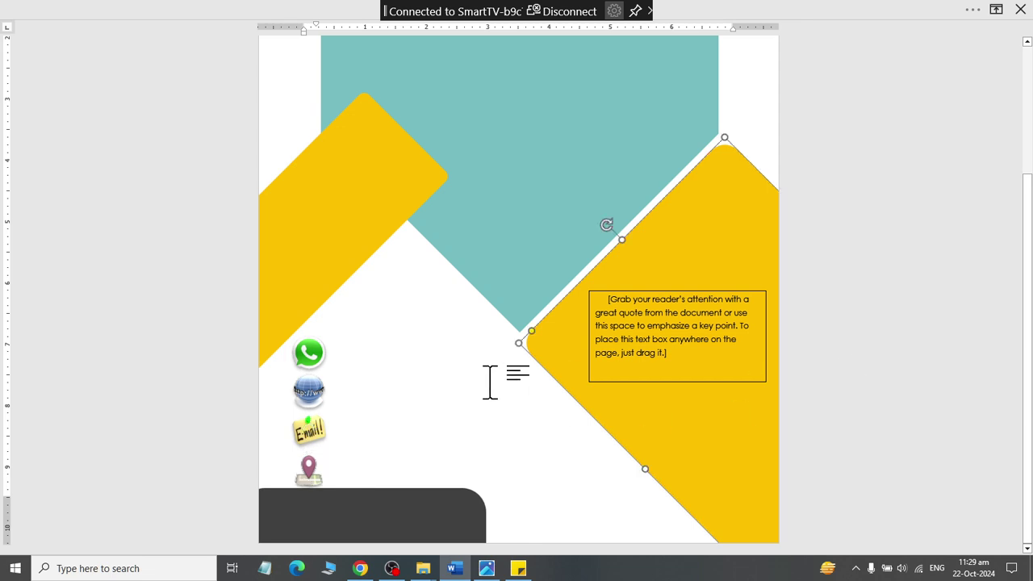
scroll(490, 382, up, 1)
scroll(484, 387, up, 2)
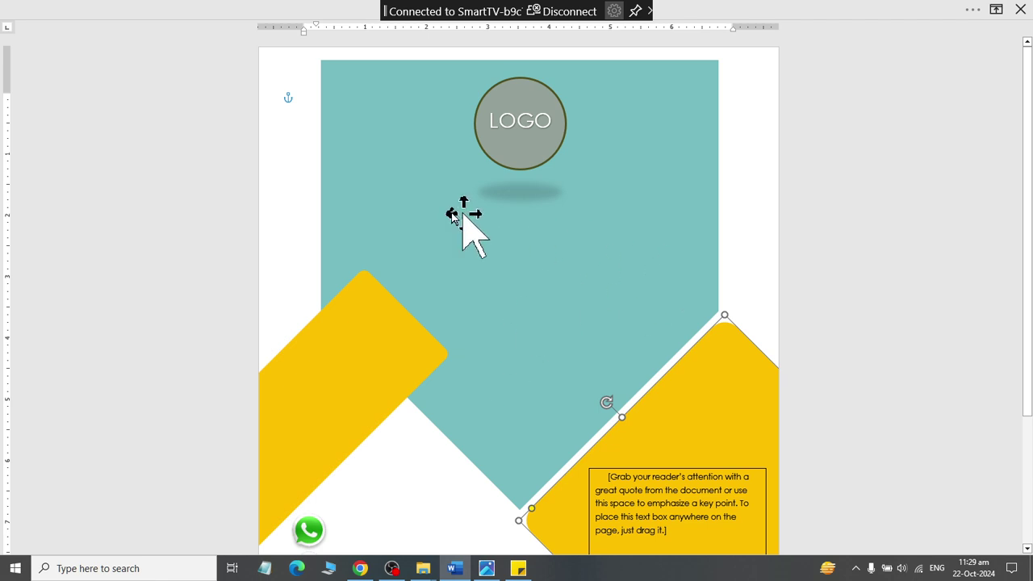
Add a WordArt box under the LOGO circle reading REPORT CARD.
click(202, 23)
click(130, 48)
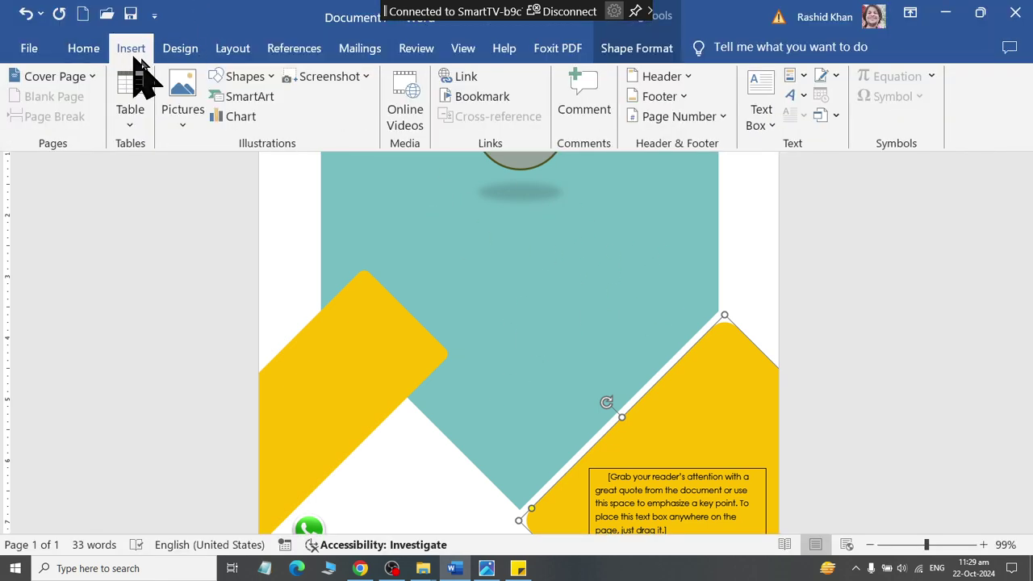
click(791, 96)
click(789, 139)
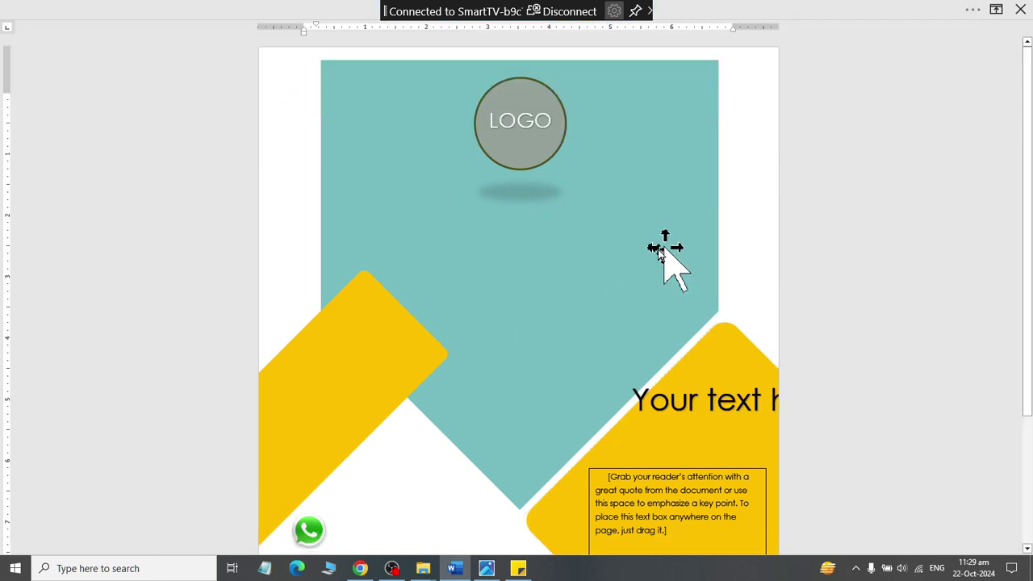
click(660, 389)
mouse_move(659, 378)
mouse_down()
mouse_move(498, 222)
mouse_move(417, 185)
mouse_move(453, 180)
mouse_up()
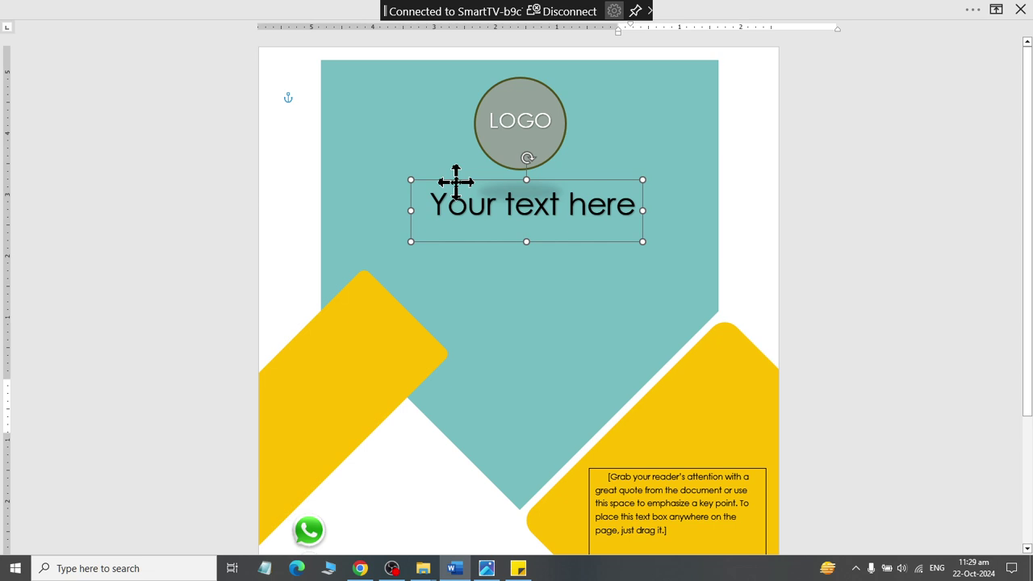
triple_click(484, 206)
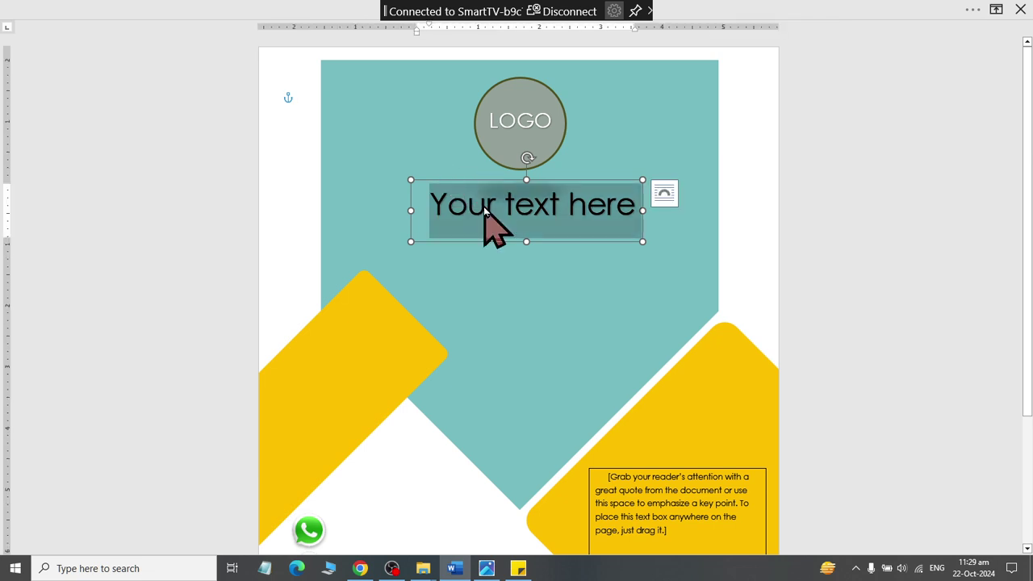
text(REPO)
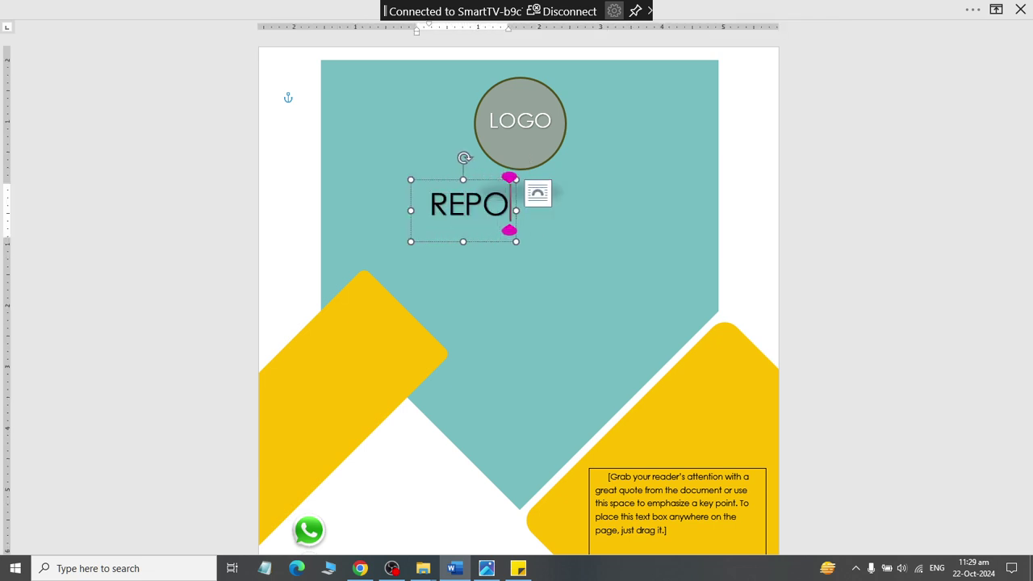
text(RT CARD)
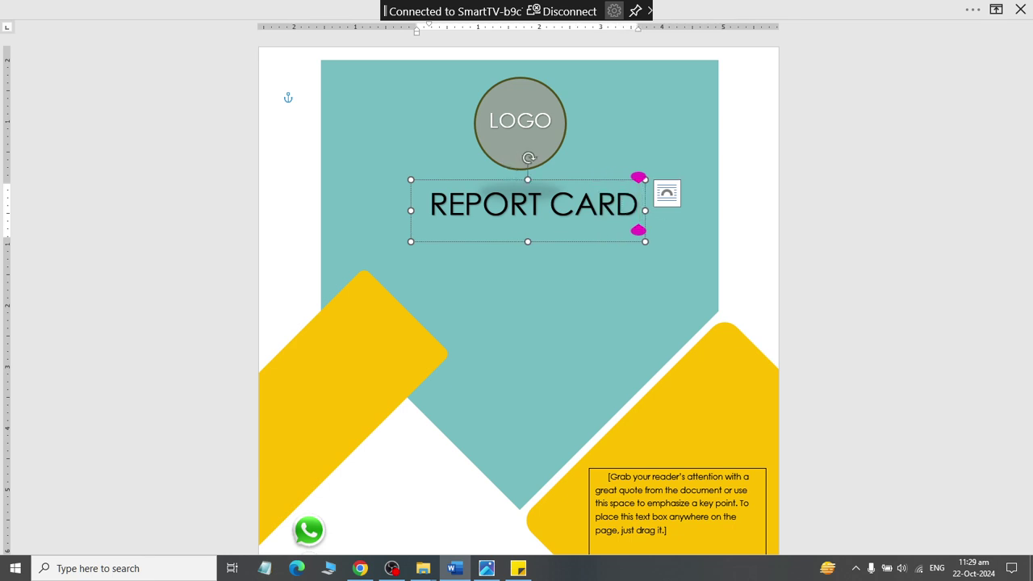
key(ctrl+a)
Set REPORT CARD in Adobe Gothic Std B and nudge the title slightly up.
click(134, 18)
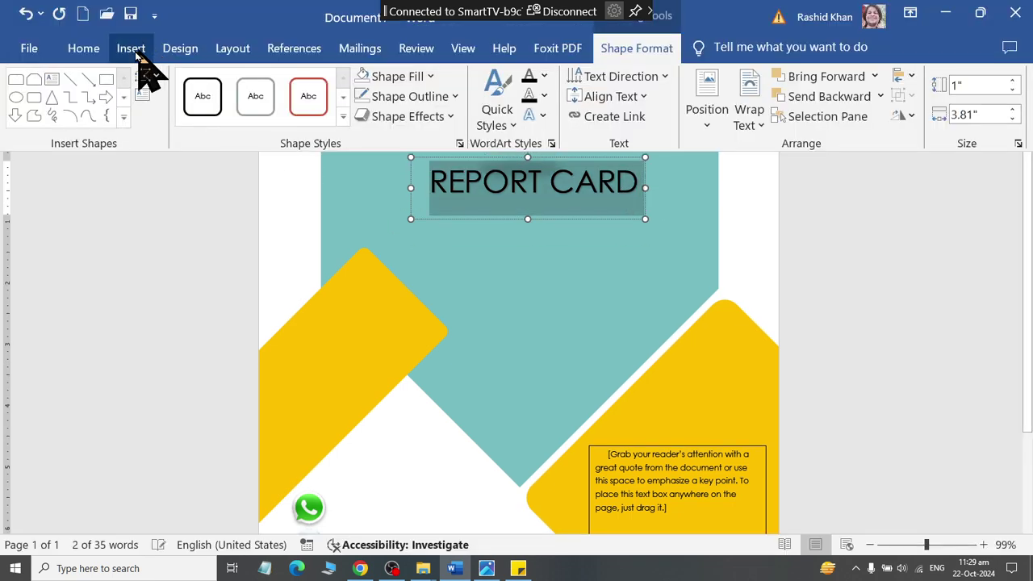
click(72, 55)
click(161, 86)
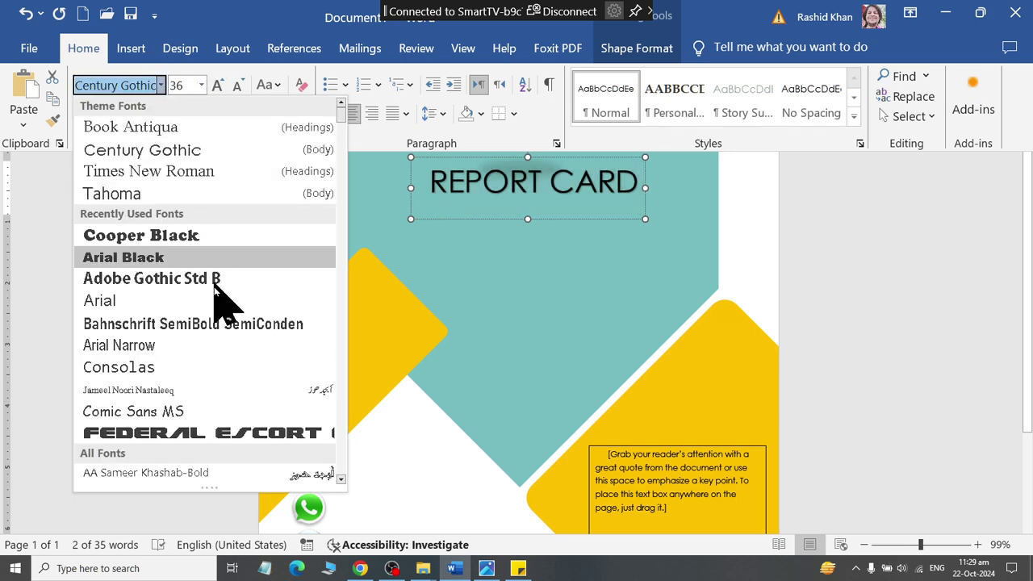
scroll(223, 362, down, 1)
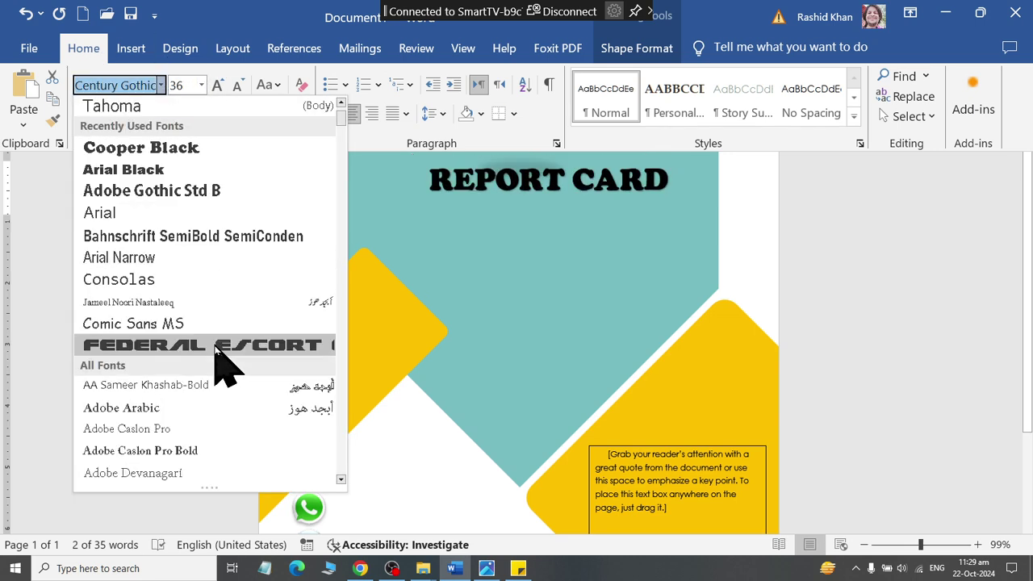
scroll(224, 369, down, 1)
scroll(223, 387, down, 1)
scroll(217, 391, down, 1)
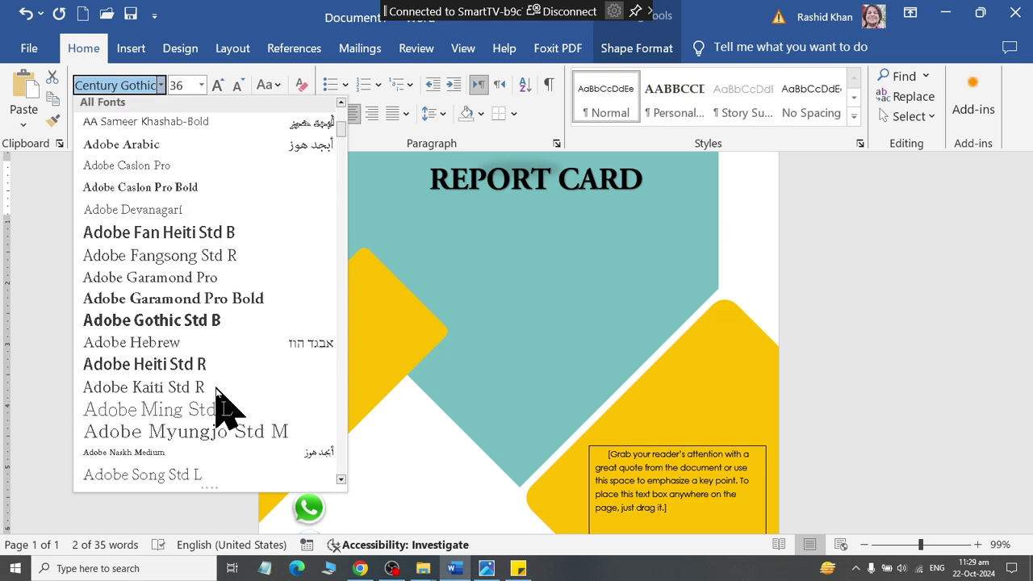
click(218, 322)
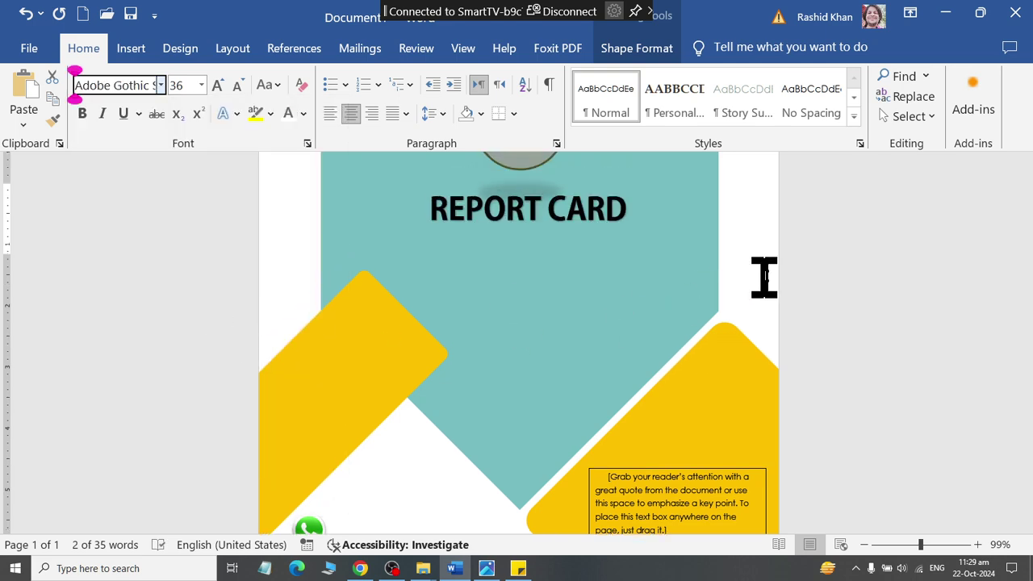
key(ctrl+shift+F1)
mouse_move(557, 260)
mouse_down()
mouse_move(553, 249)
mouse_move(544, 253)
mouse_move(554, 250)
mouse_up()
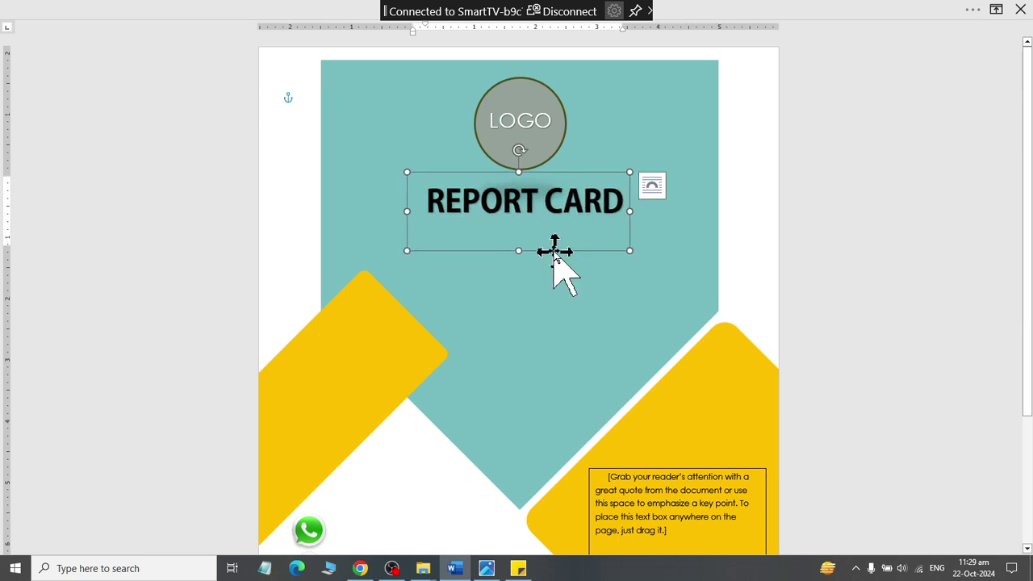
key(alt+Tab)
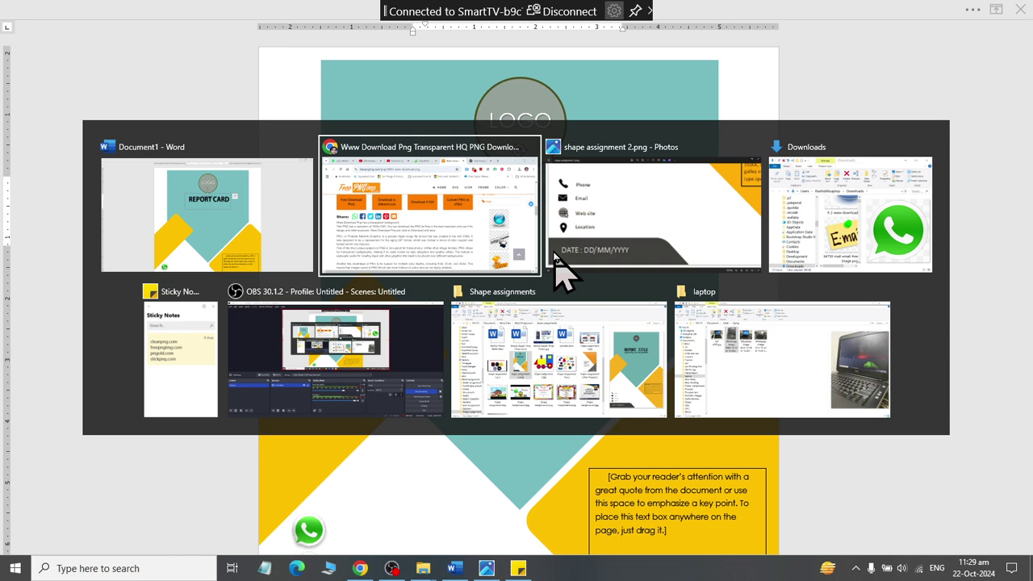
key(alt+Tab)
key(alt+Tab)
key(alt+Tab)
key(alt+Tab)
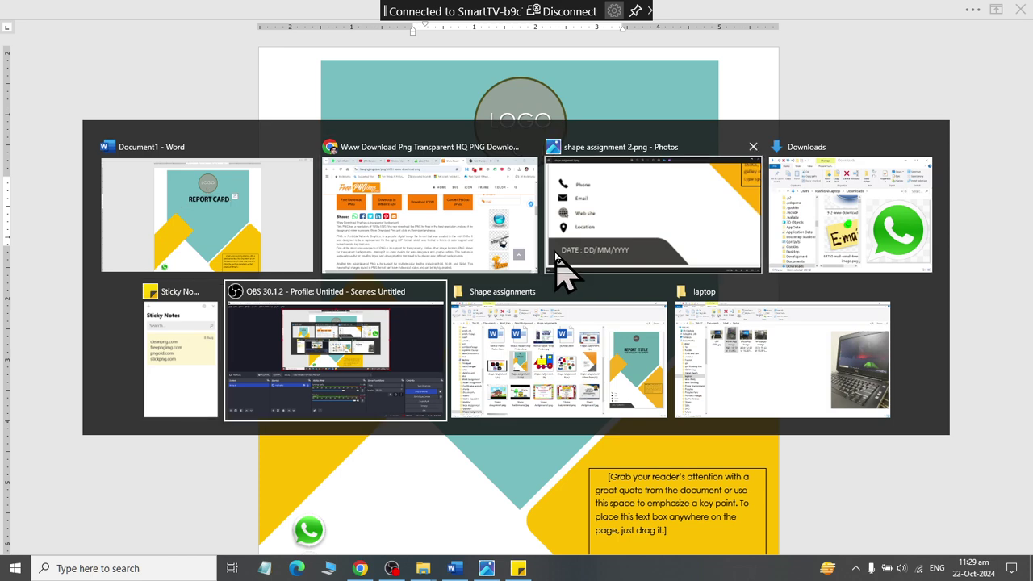
key(alt+Tab)
key(alt+shift+Tab)
key(alt+shift+Tab)
key(alt+shift+Tab)
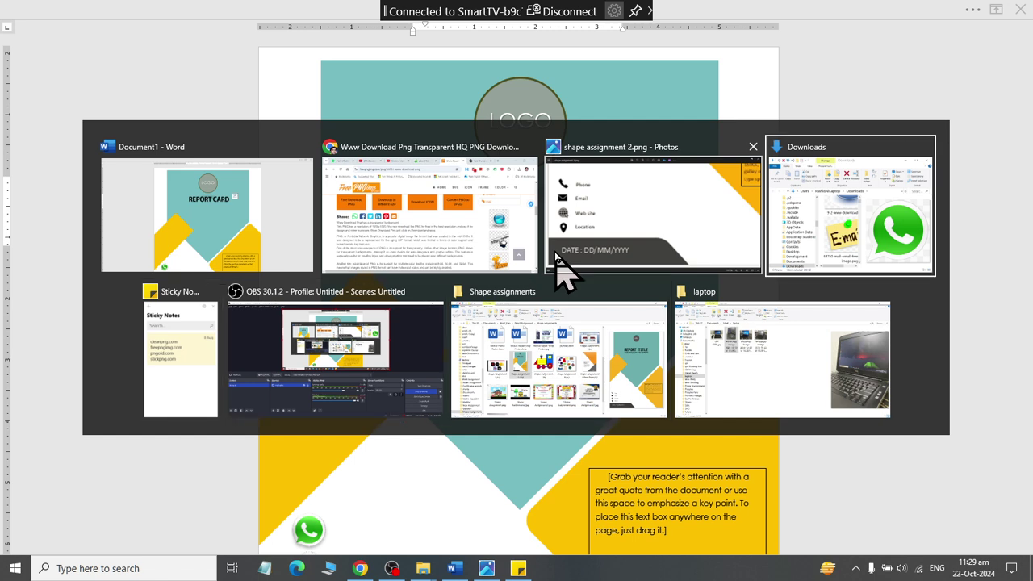
key(alt+shift+Tab)
key(alt+shift+Tab)
key(alt+shift+Tab)
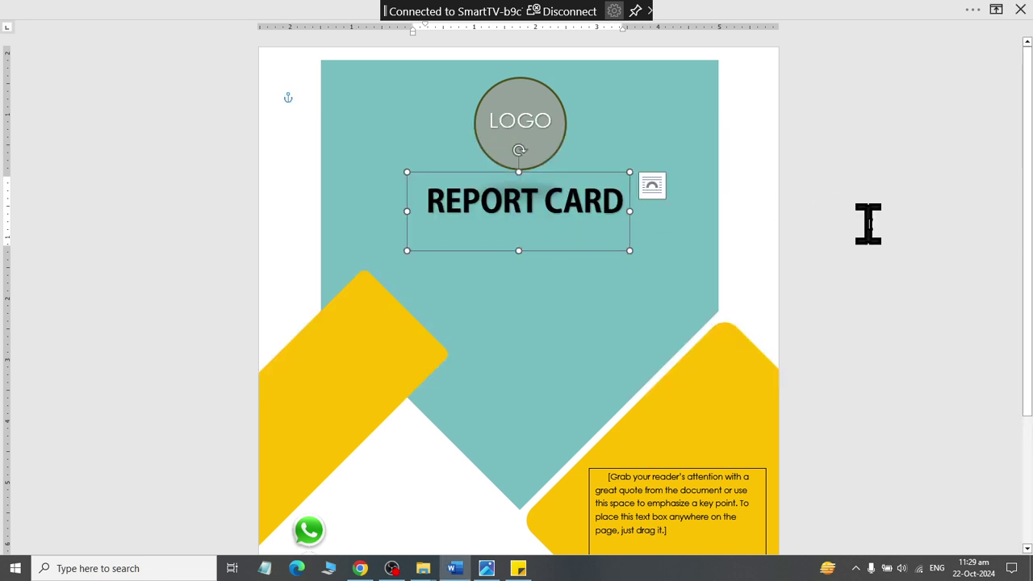
Insert another 'Your text here' WordArt and place it beside the lower-left WhatsApp icon.
click(471, 233)
scroll(622, 284, down, 3)
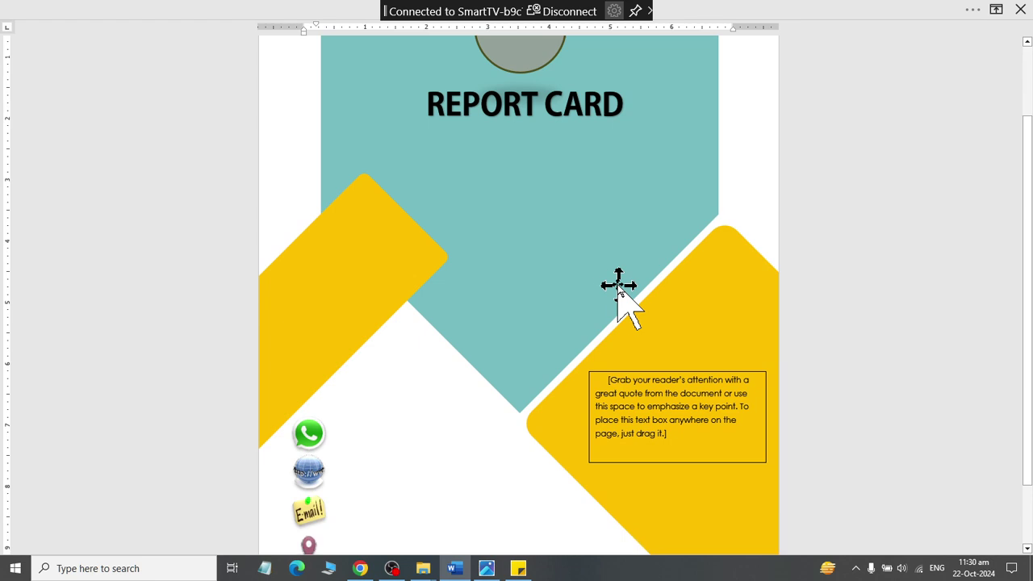
click(203, 18)
click(131, 48)
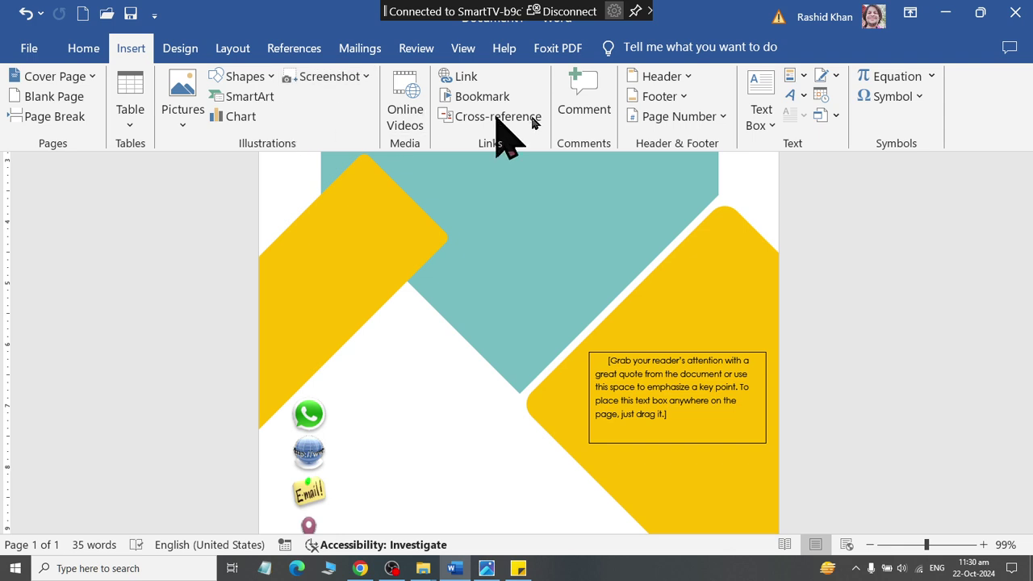
click(792, 96)
click(784, 141)
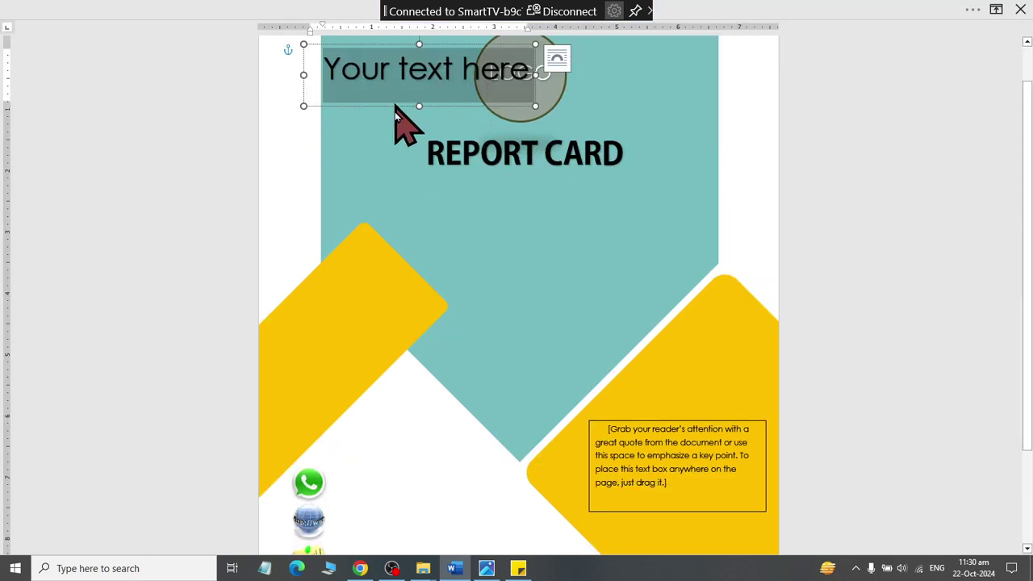
drag(394, 111, 407, 250)
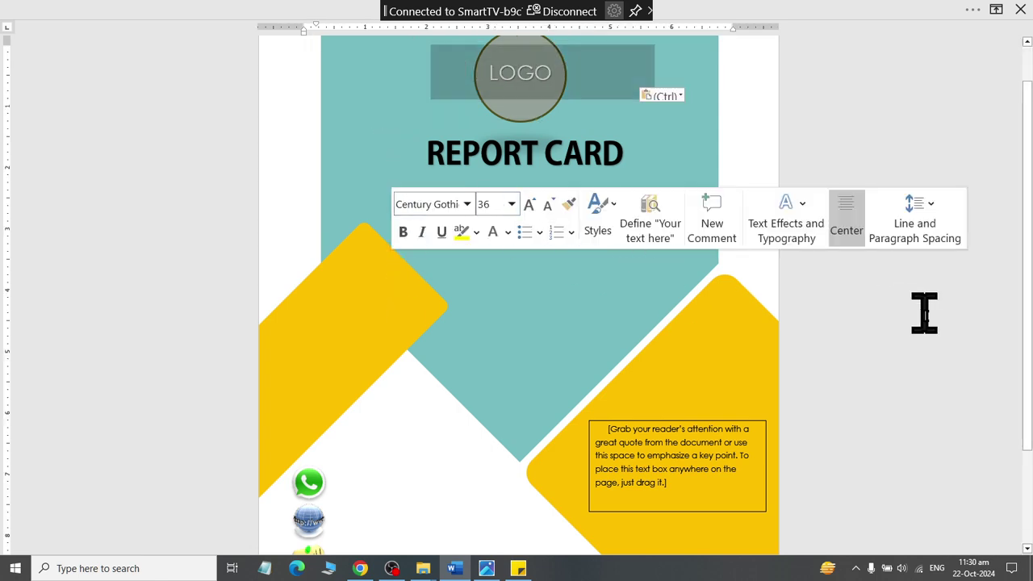
click(406, 103)
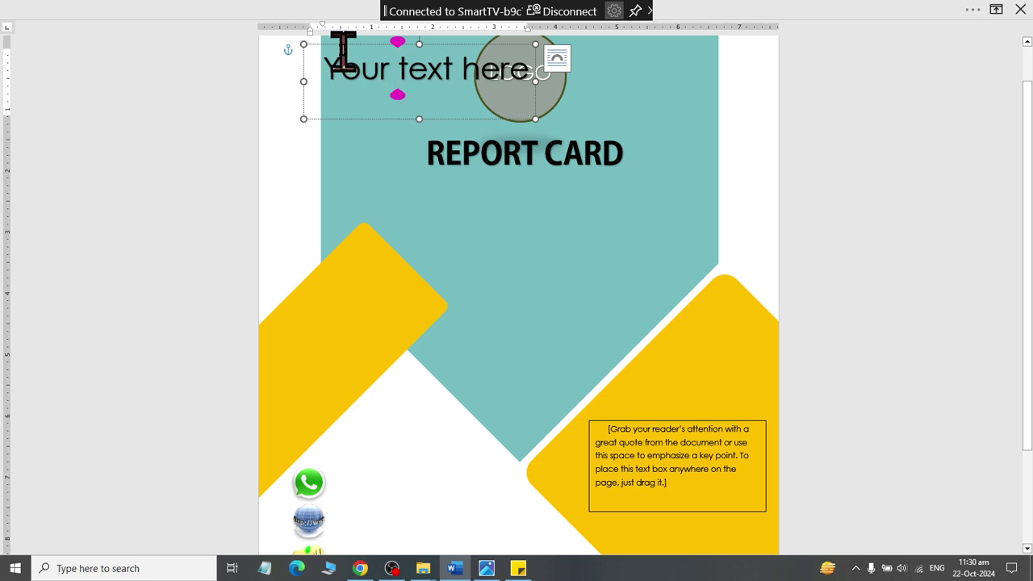
drag(344, 64, 355, 454)
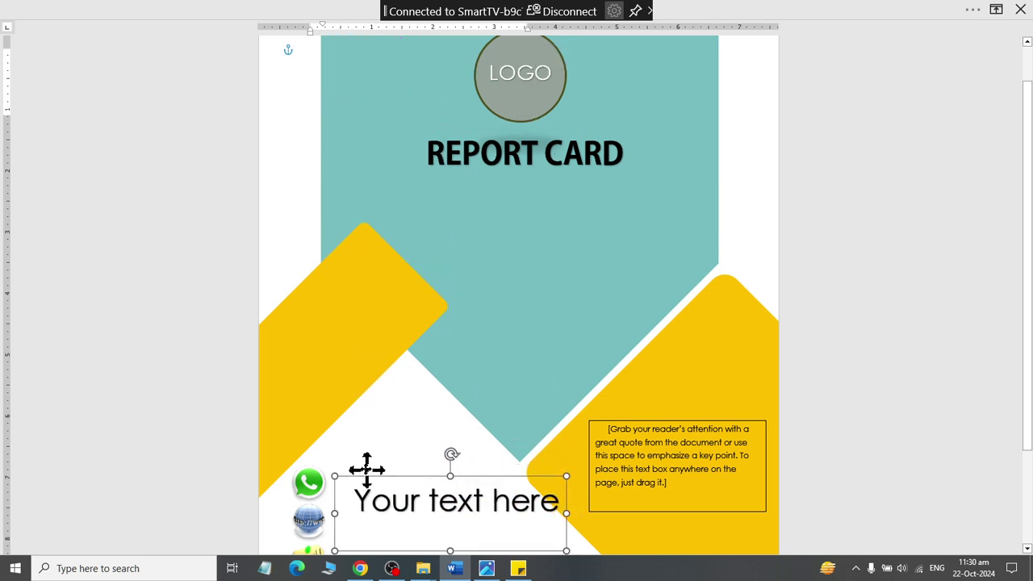
click(127, 16)
Shrink the placeholder text beside the WhatsApp icon and shorten its box to fit.
click(88, 56)
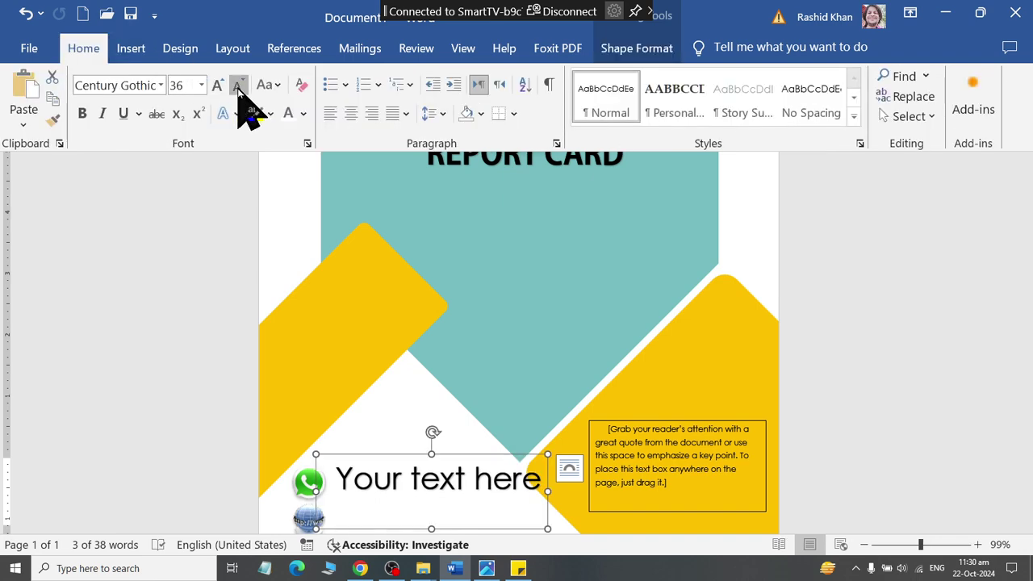
click(239, 86)
click(239, 85)
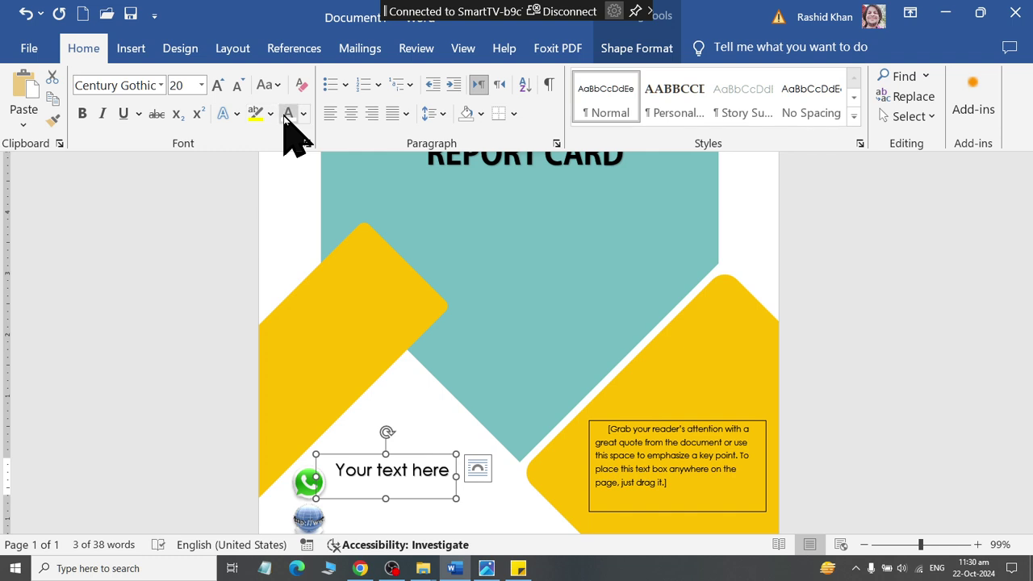
key(ctrl+shift+F1)
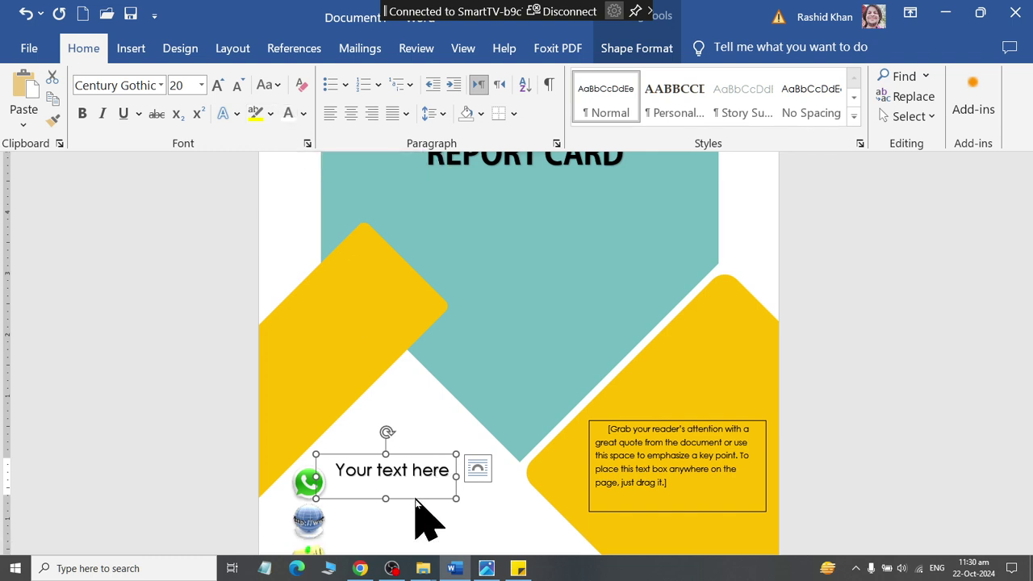
mouse_move(388, 499)
mouse_down()
mouse_move(392, 485)
mouse_move(417, 507)
mouse_move(425, 499)
mouse_move(413, 499)
mouse_move(457, 488)
mouse_move(456, 480)
mouse_up()
Replace the placeholder with the contact phone number and set it to 14 pt.
triple_click(398, 484)
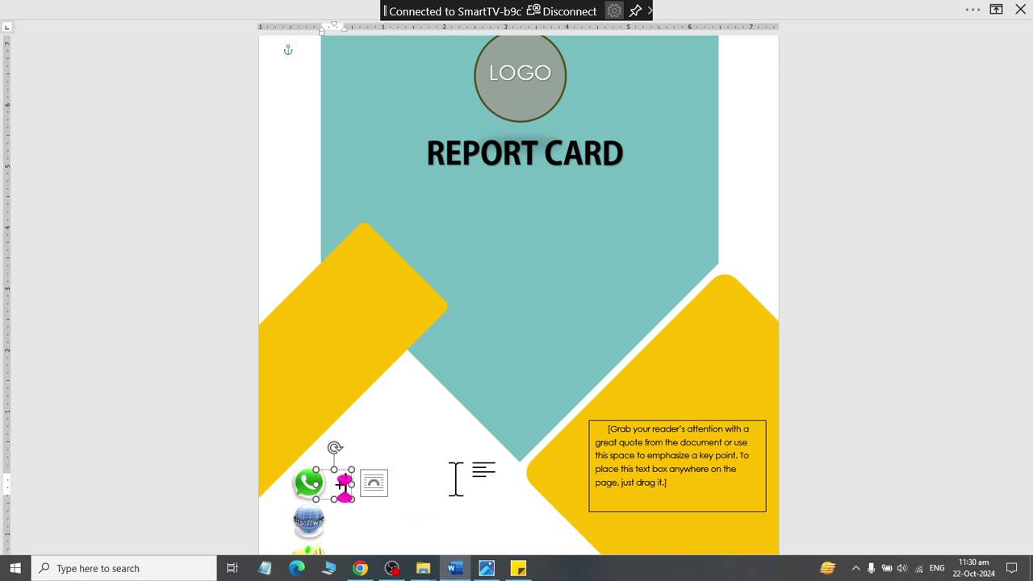
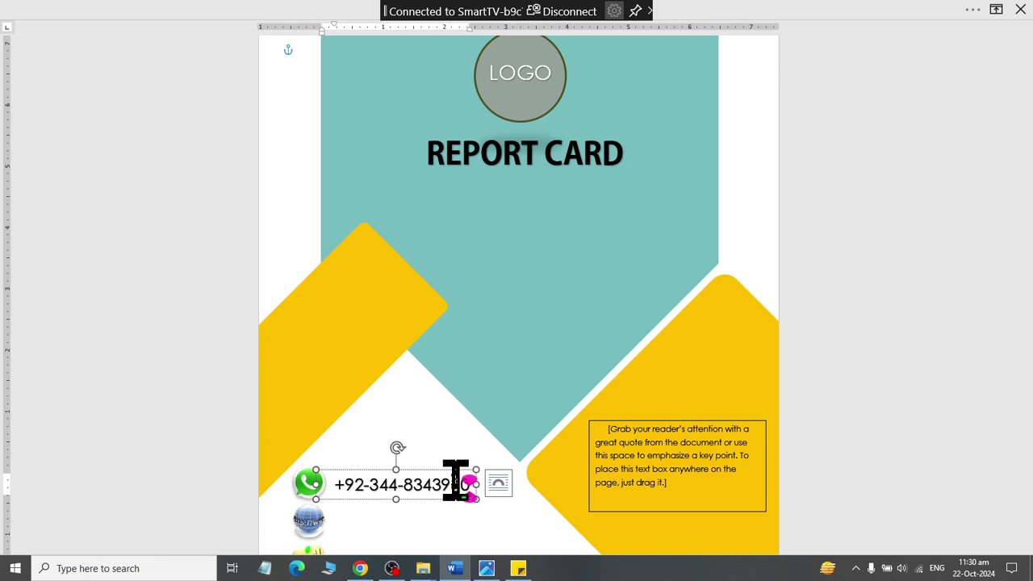
key(ctrl+a)
click(103, 18)
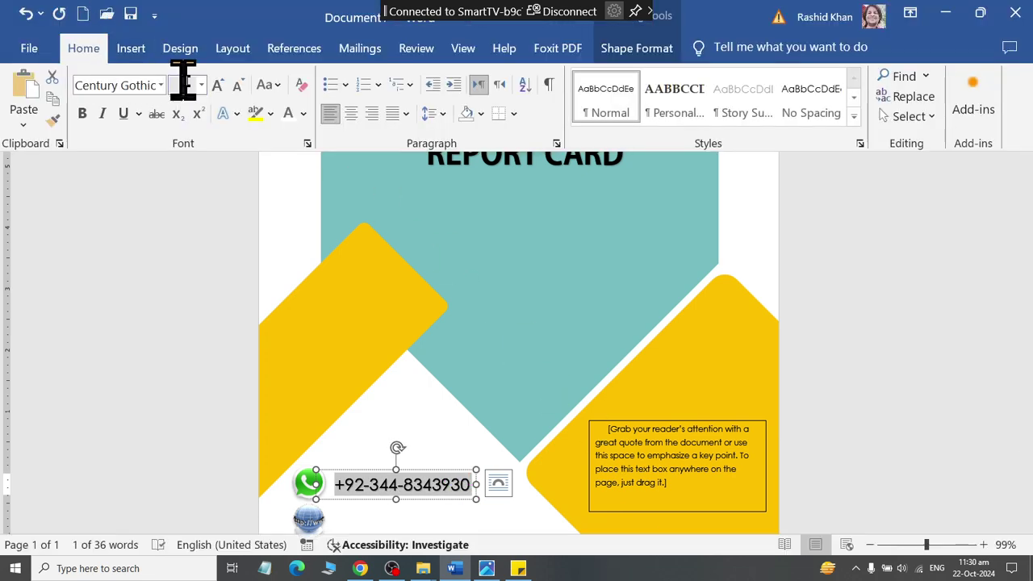
click(237, 84)
click(238, 84)
click(237, 85)
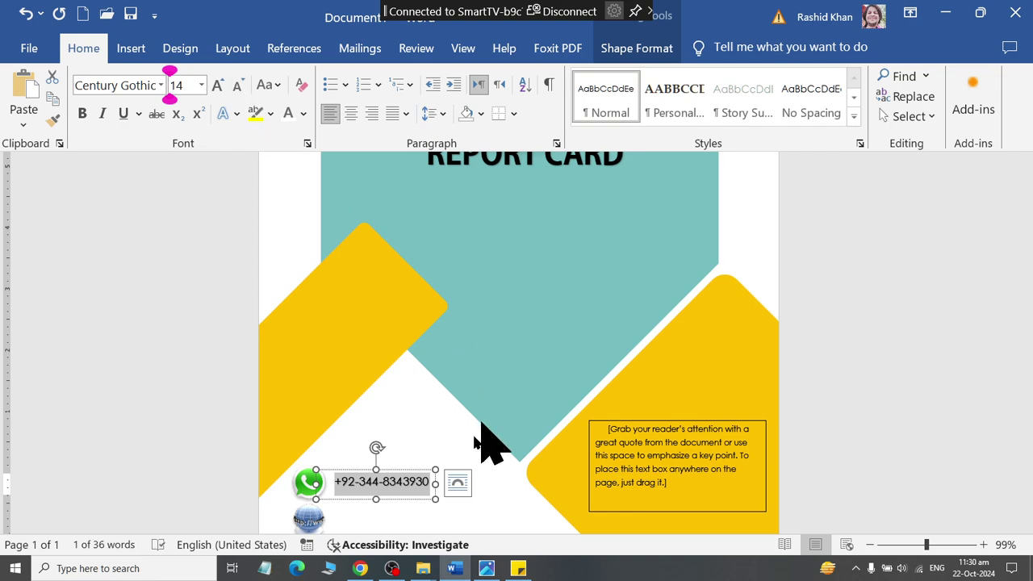
click(391, 500)
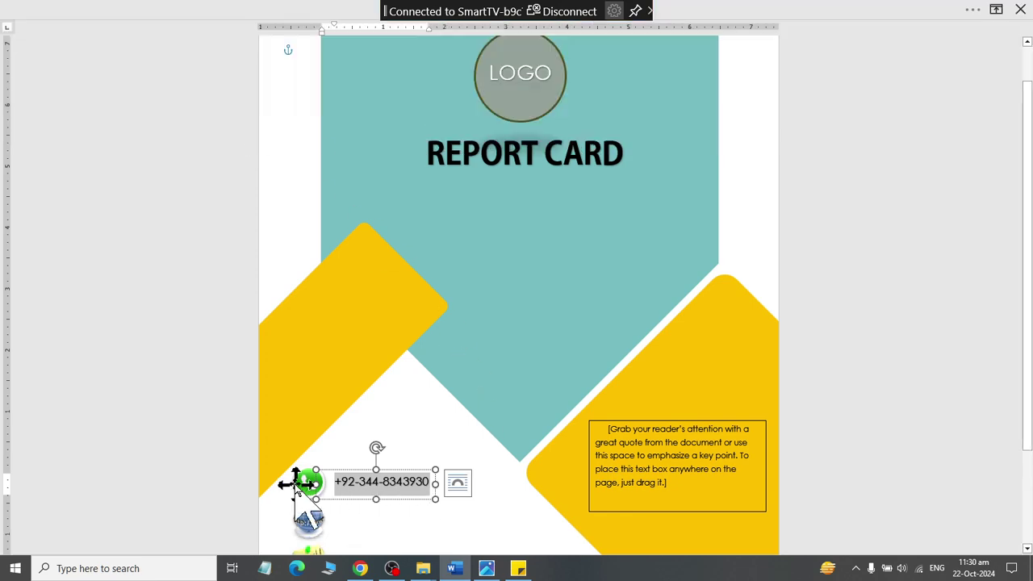
click(367, 500)
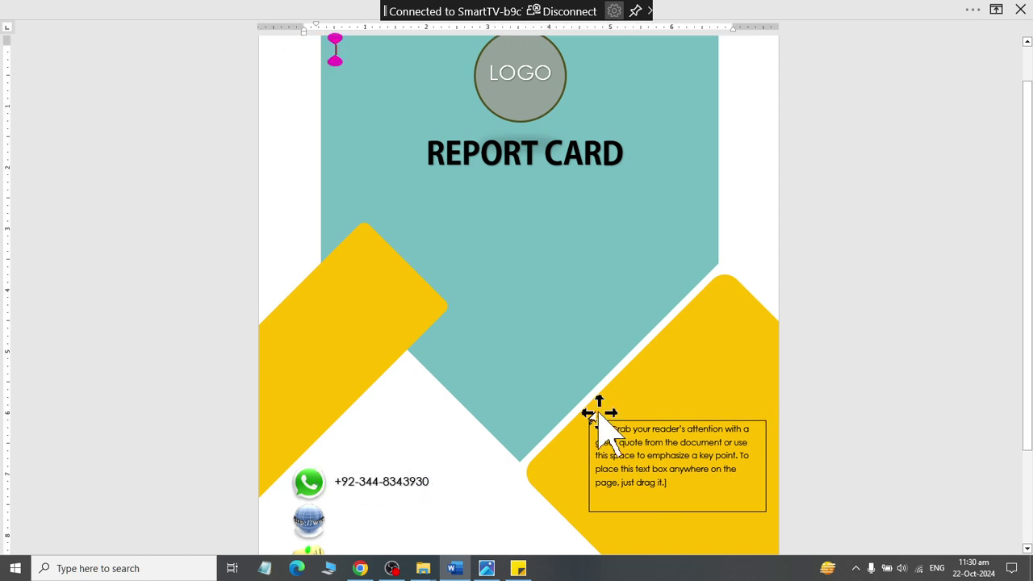
scroll(484, 436, down, 1)
Duplicate the phone box, place the copy beside the globe icon, and enter the website address.
click(367, 441)
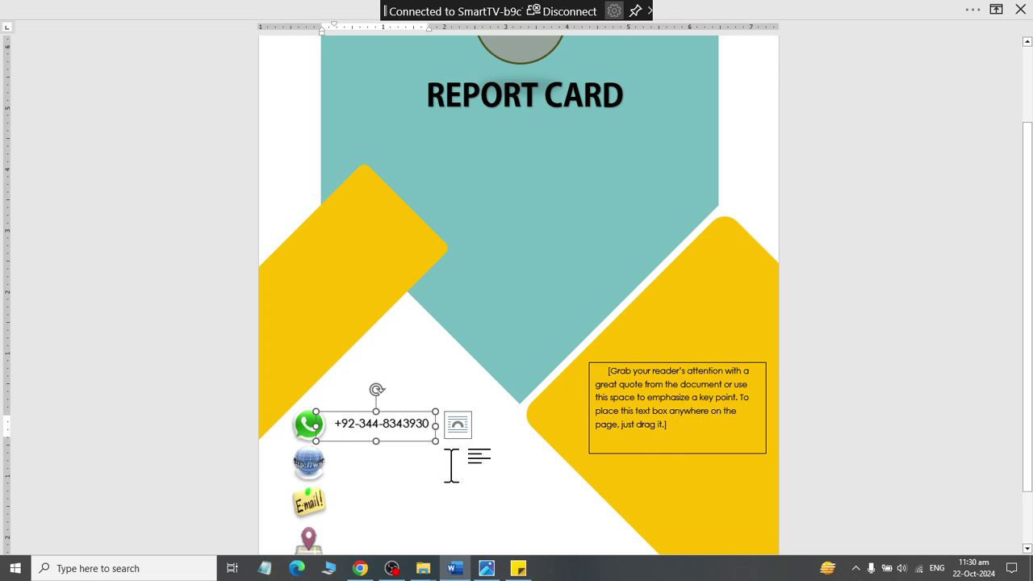
key(Down)
key(Down)
key(Down)
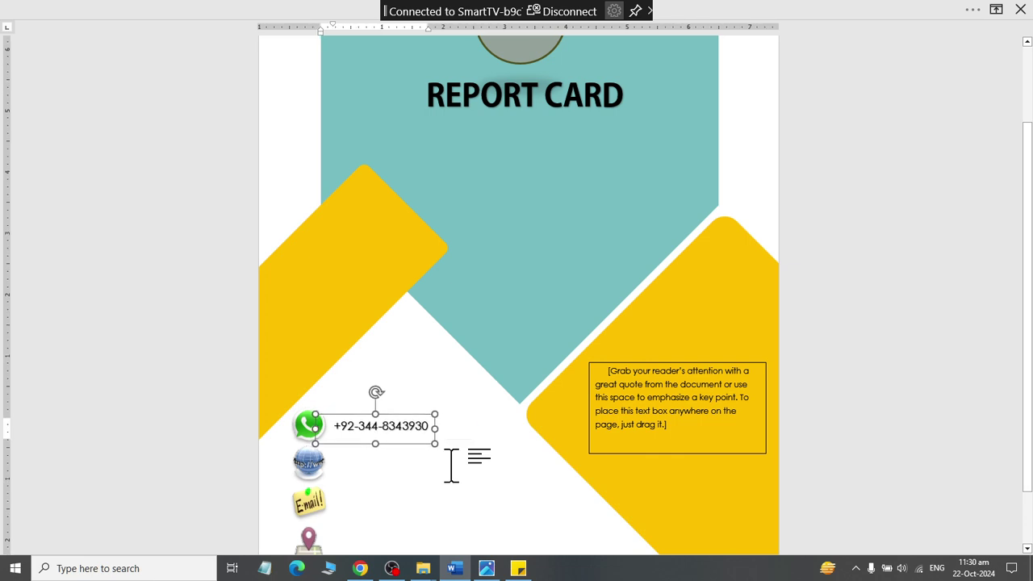
key(ctrl+d)
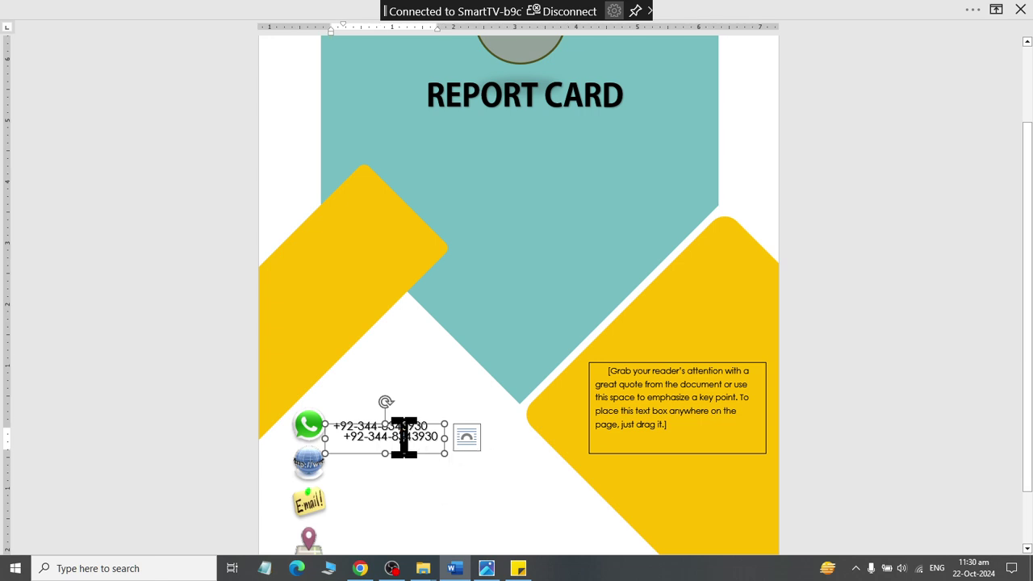
click(406, 461)
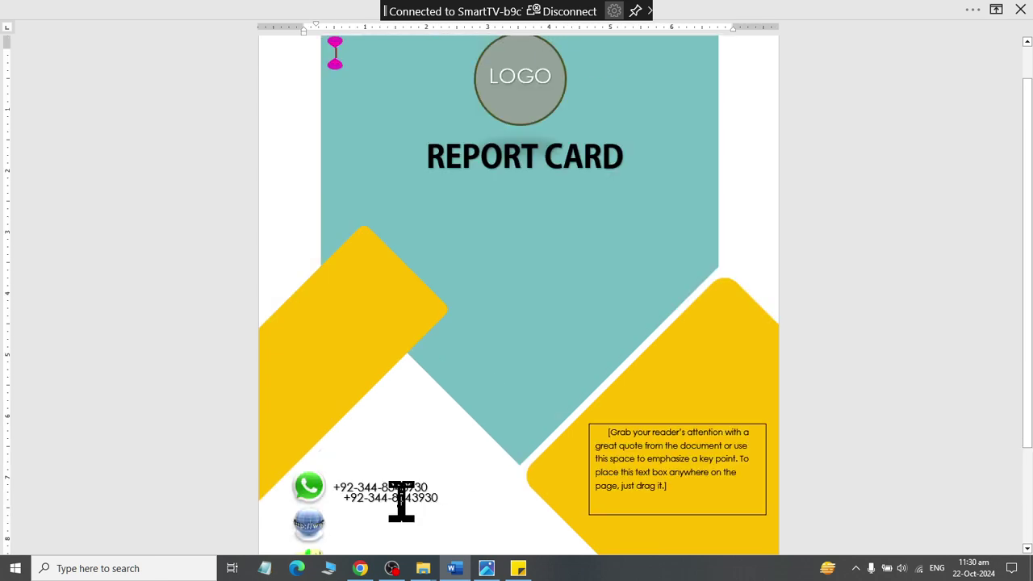
scroll(401, 501, down, 2)
click(417, 454)
drag(406, 445, 394, 465)
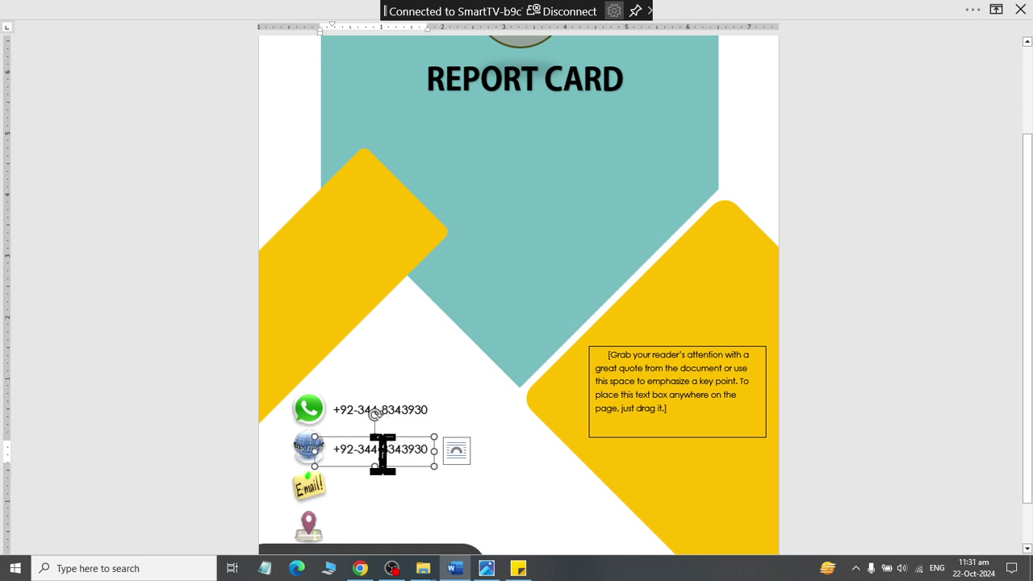
click(383, 455)
key(ctrl+a)
key(BackSpace)
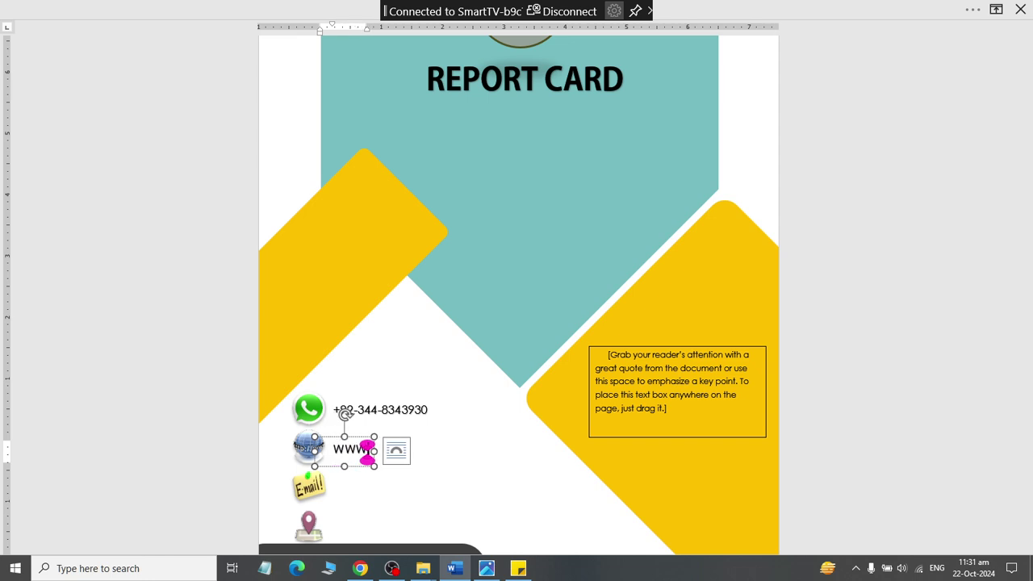
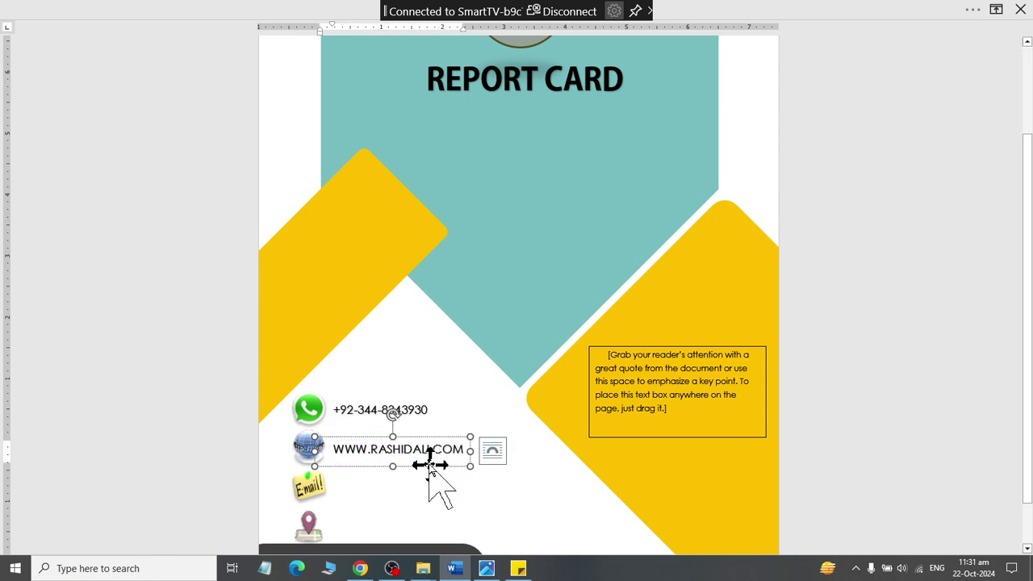
Duplicate the website box beside the Email icon and enter the e-mail address in lowercase.
key(ctrl+d)
drag(432, 476, 421, 506)
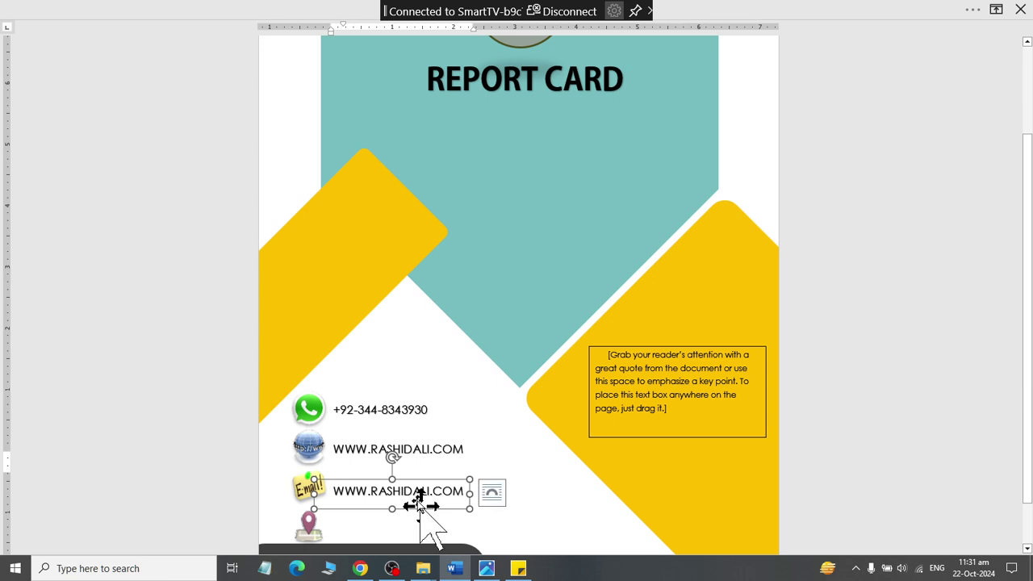
click(442, 491)
key(ctrl+a)
key(BackSpace)
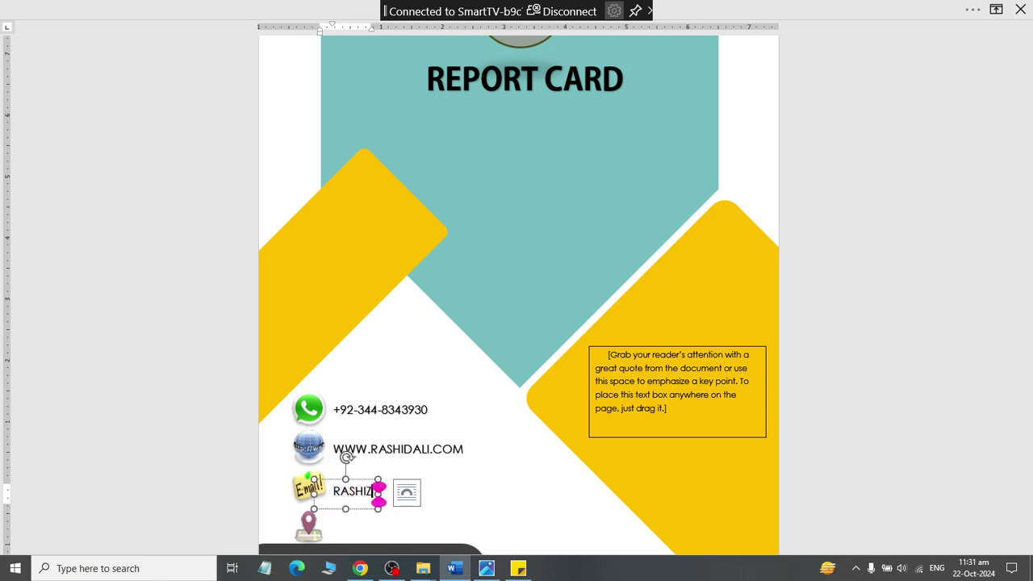
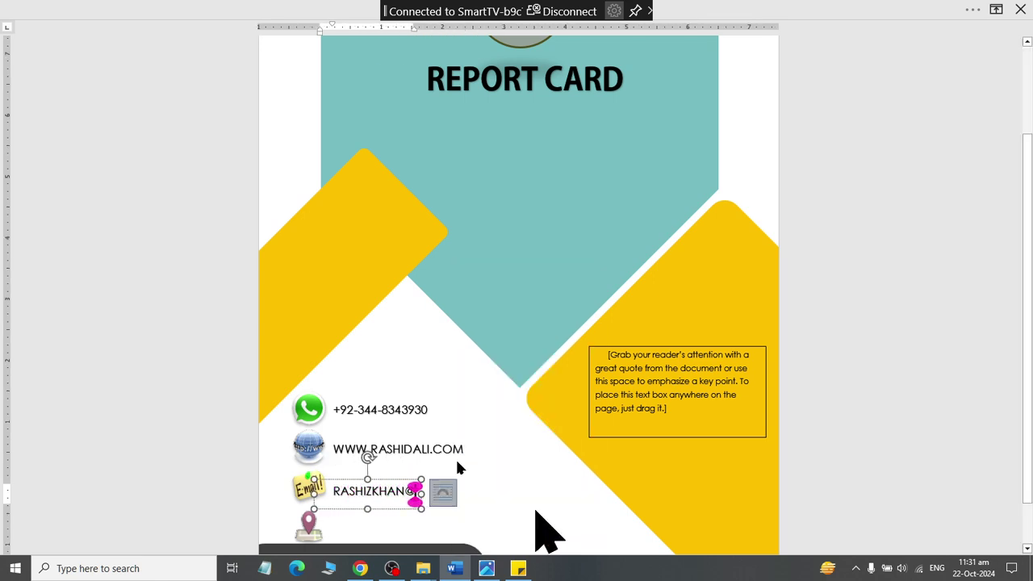
key(Caps_Lock)
key(ctrl+a)
key(BackSpace)
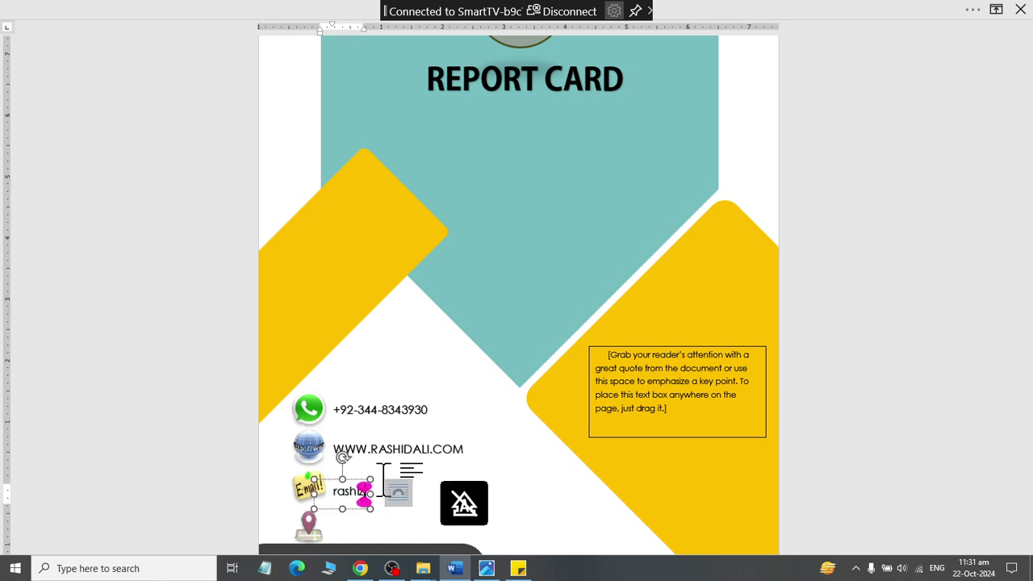
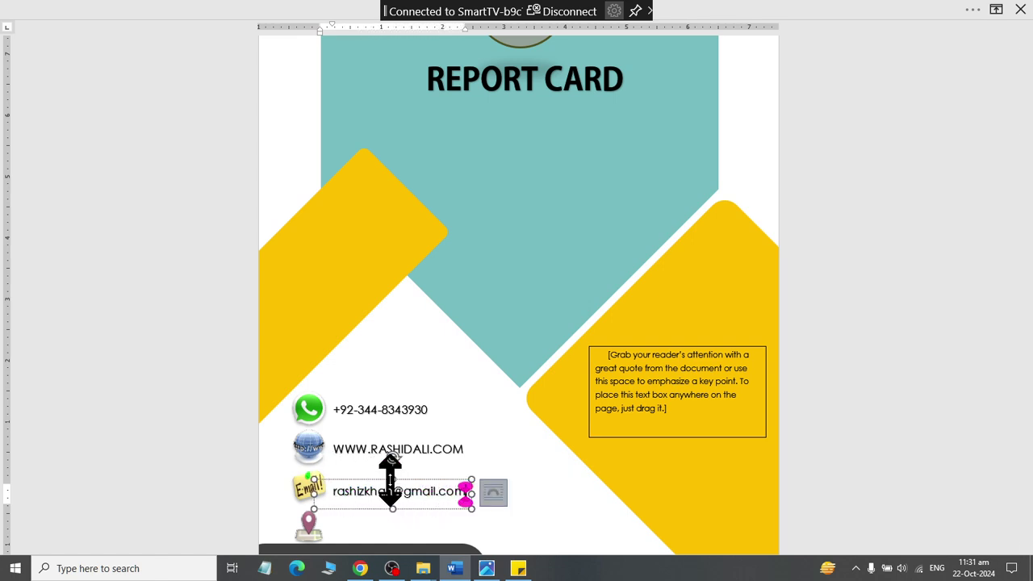
scroll(484, 363, down, 1)
scroll(380, 439, down, 1)
click(379, 436)
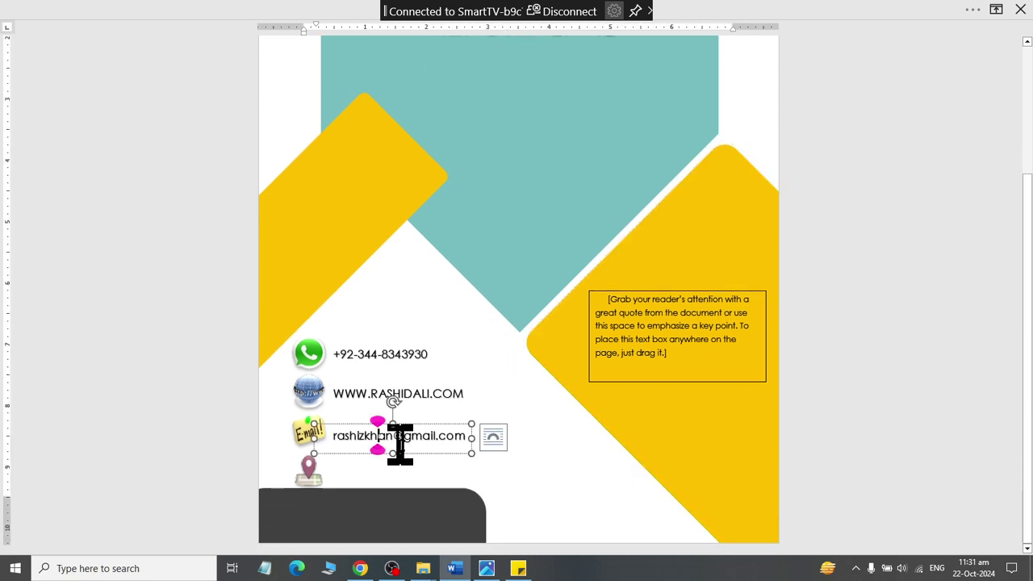
Copy the e-mail box beside the location pin and type the street address, fixing a typo.
ctrl+drag(415, 451, 411, 486)
key(ctrl+a)
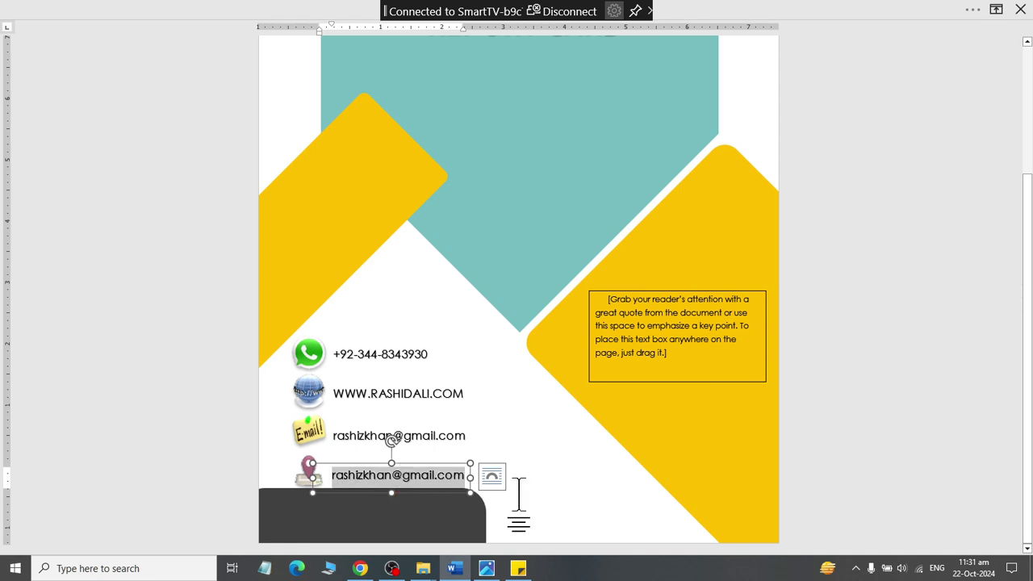
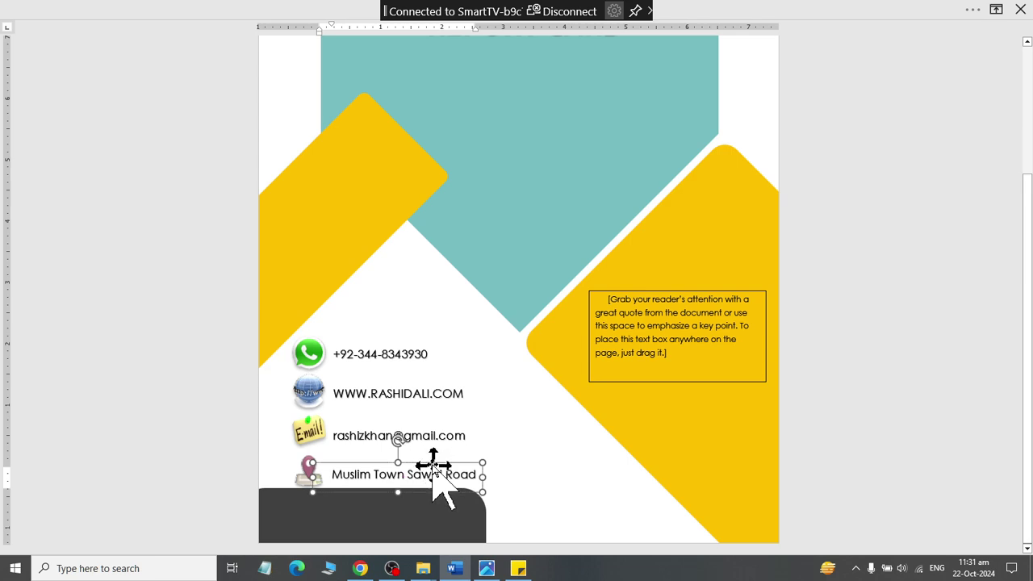
Move the address box up and set its lines to 1.0 line spacing.
mouse_move(433, 467)
mouse_down()
mouse_move(434, 453)
mouse_move(399, 498)
mouse_up()
key(Up)
key(ctrl+a)
click(113, 17)
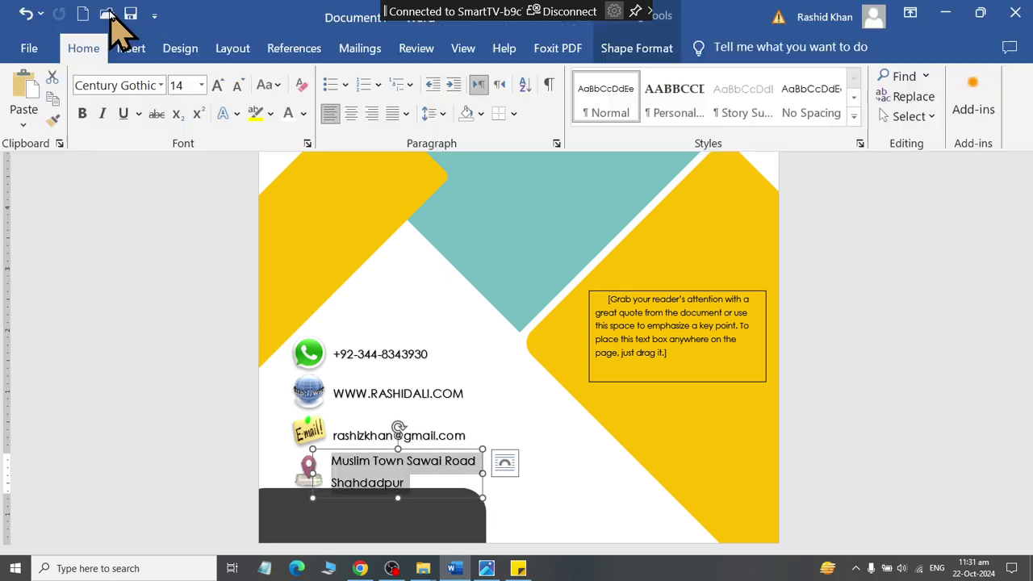
click(442, 117)
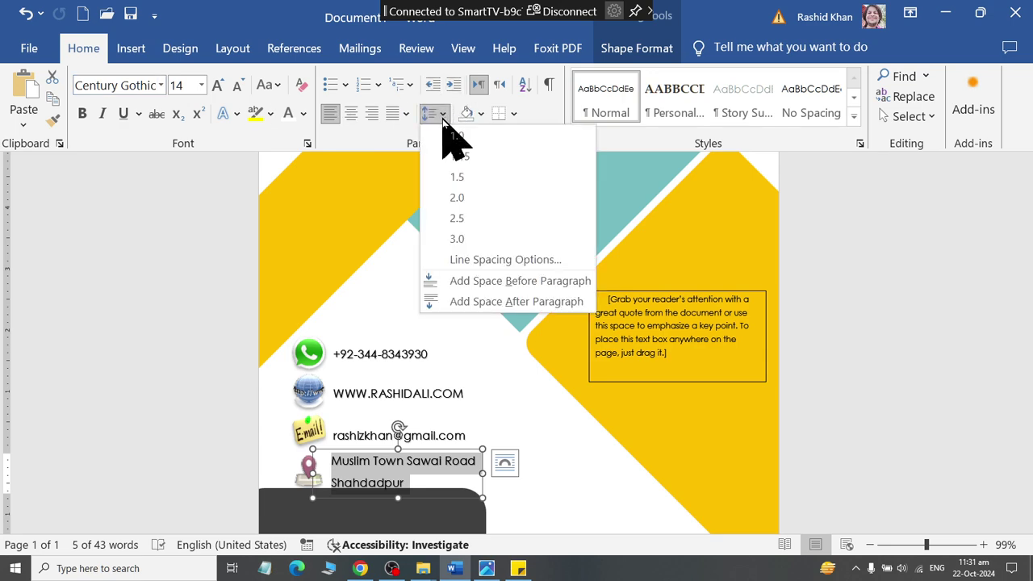
click(450, 135)
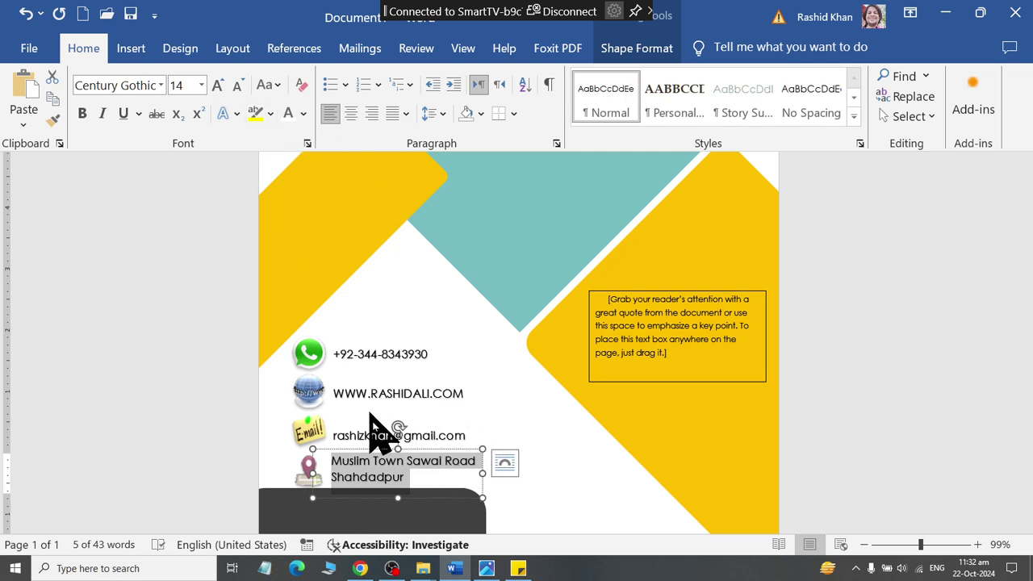
key(ctrl+shift+F1)
Space out the city name and nudge the address and e-mail boxes into alignment.
click(344, 476)
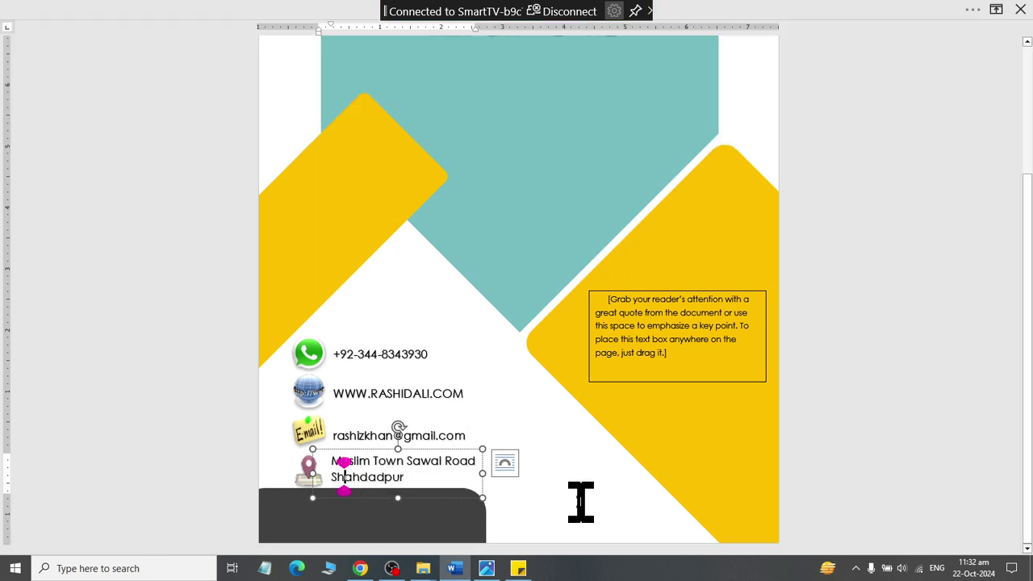
key(Right)
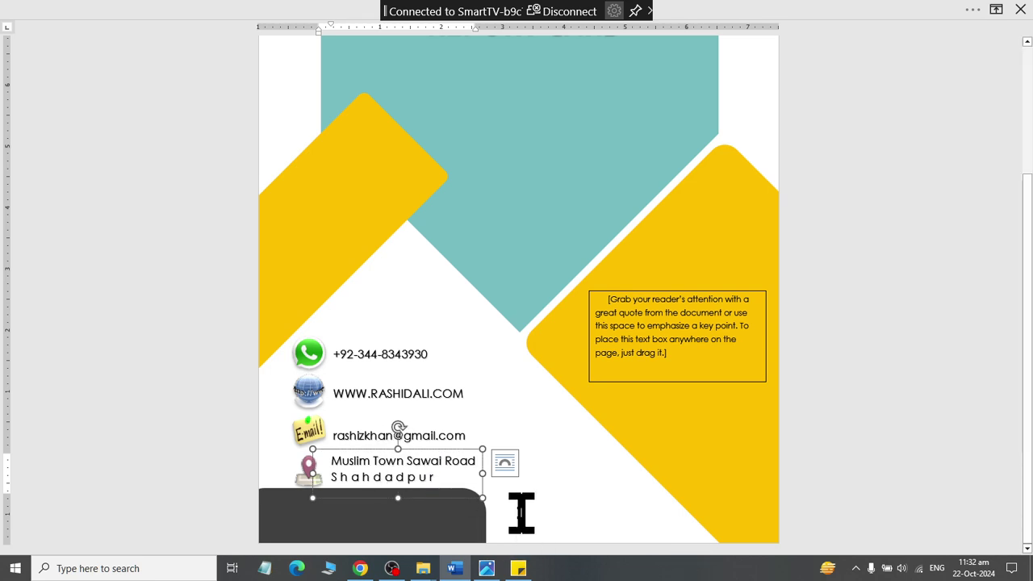
key(Down)
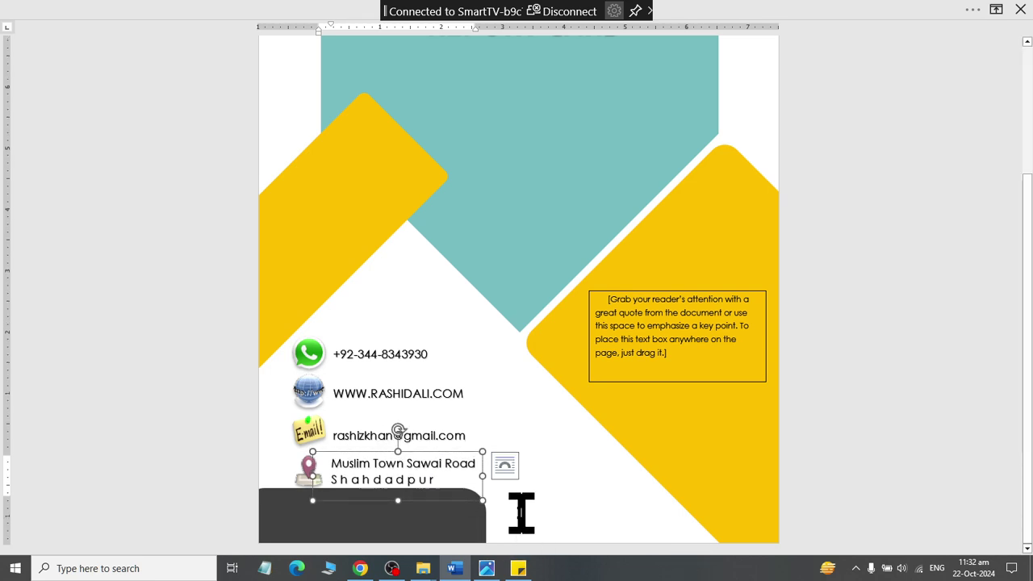
click(418, 434)
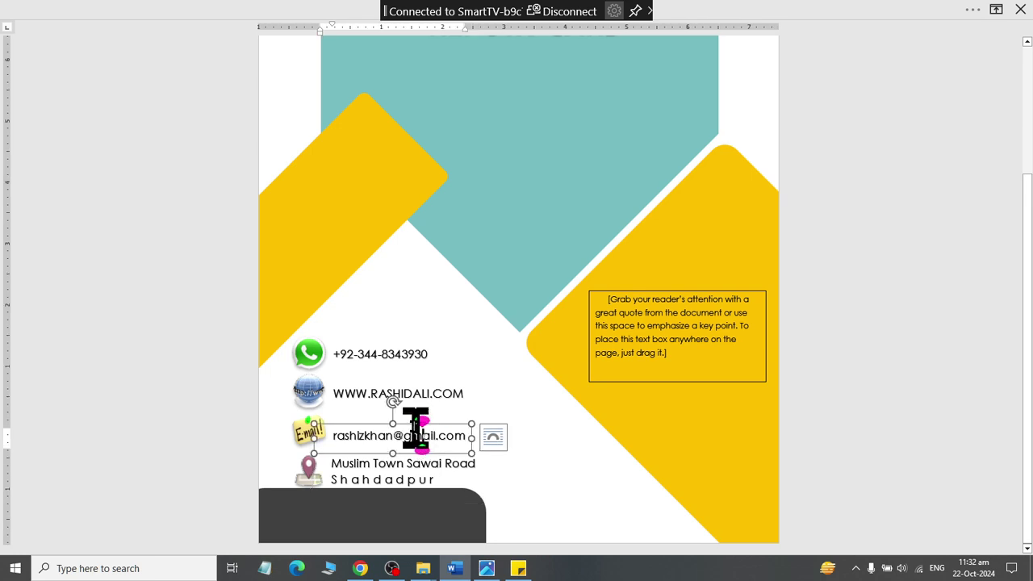
key(Up)
key(Up)
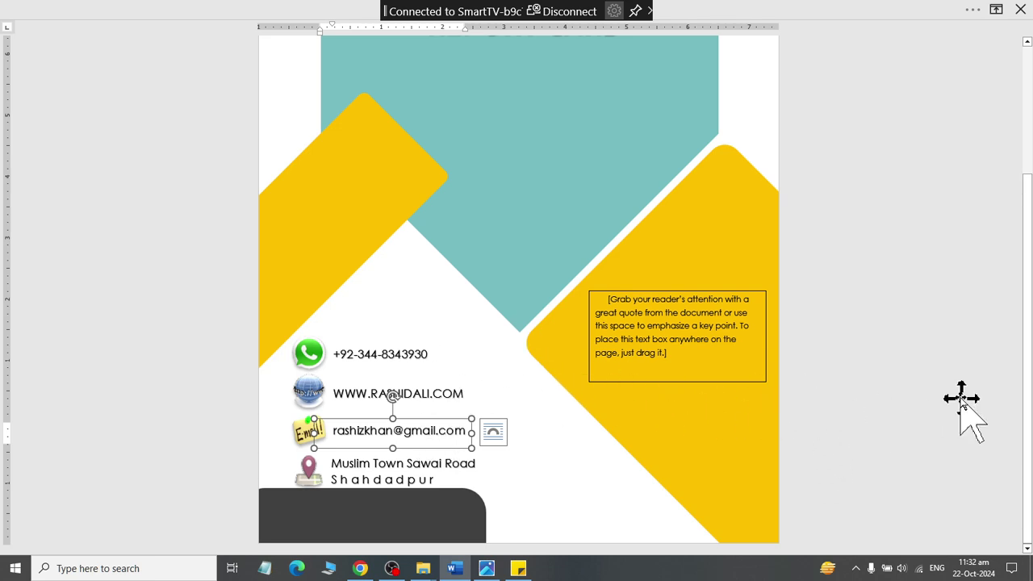
click(539, 365)
scroll(549, 403, up, 2)
scroll(554, 393, up, 1)
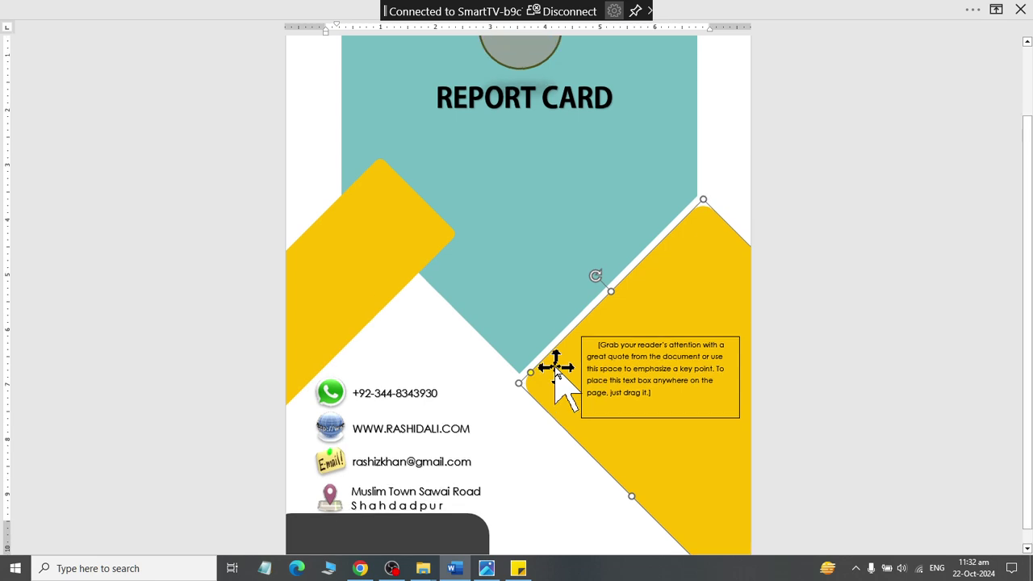
scroll(548, 378, up, 2)
scroll(534, 242, up, 1)
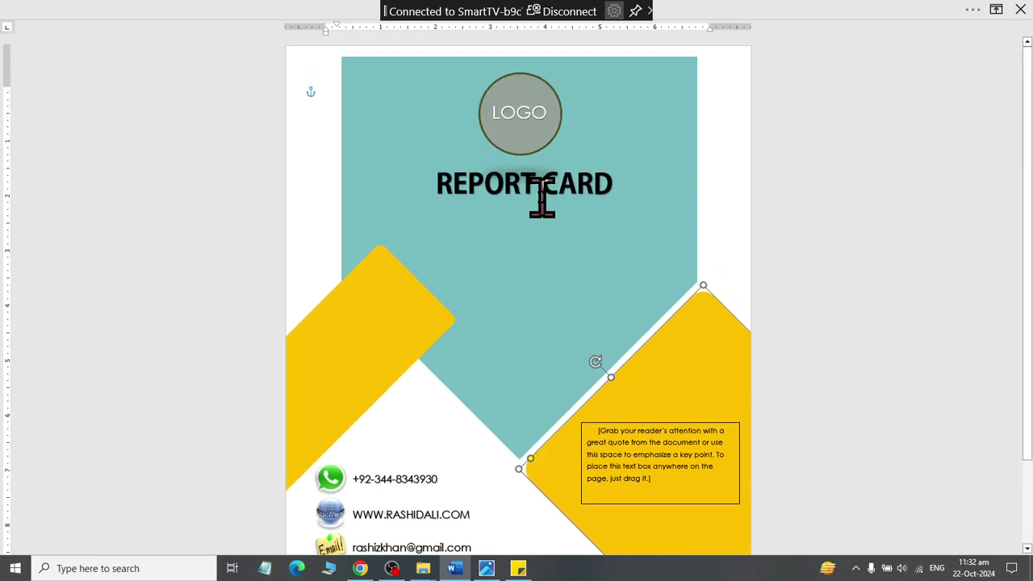
click(543, 197)
Replace the REPORT CARD title with the person's name, reposition and shorten its box.
key(ctrl+a)
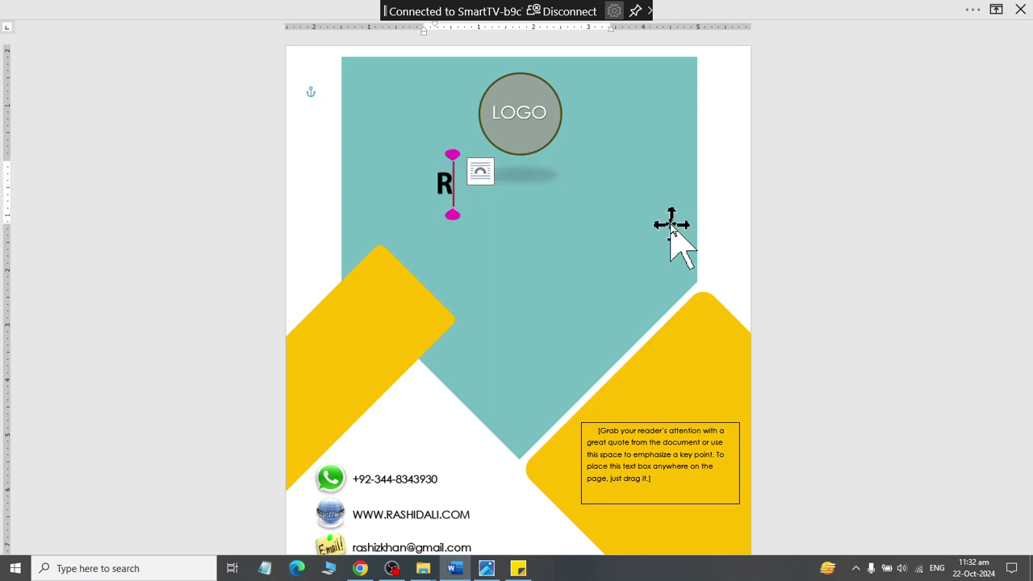
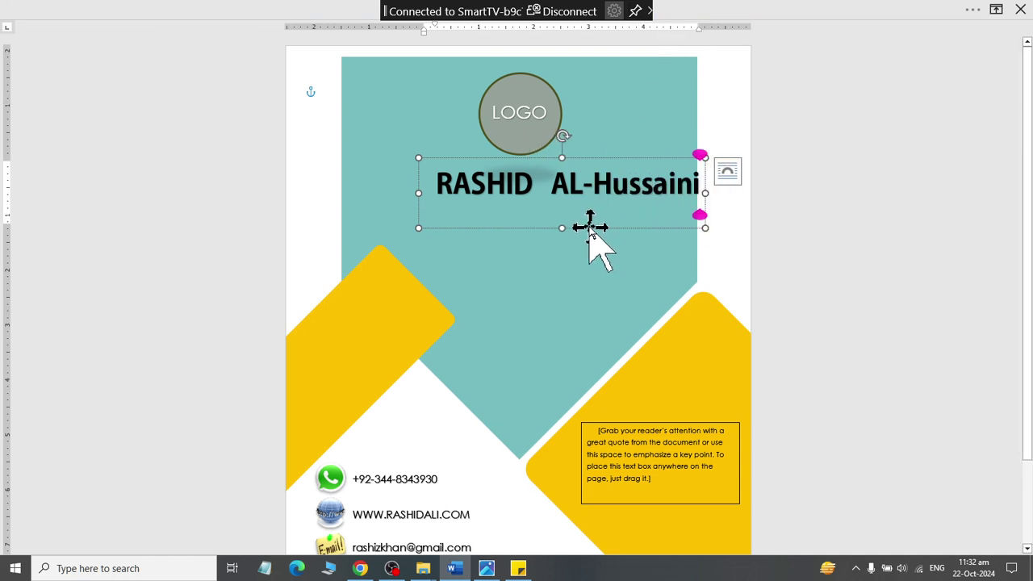
key(Left)
key(Left)
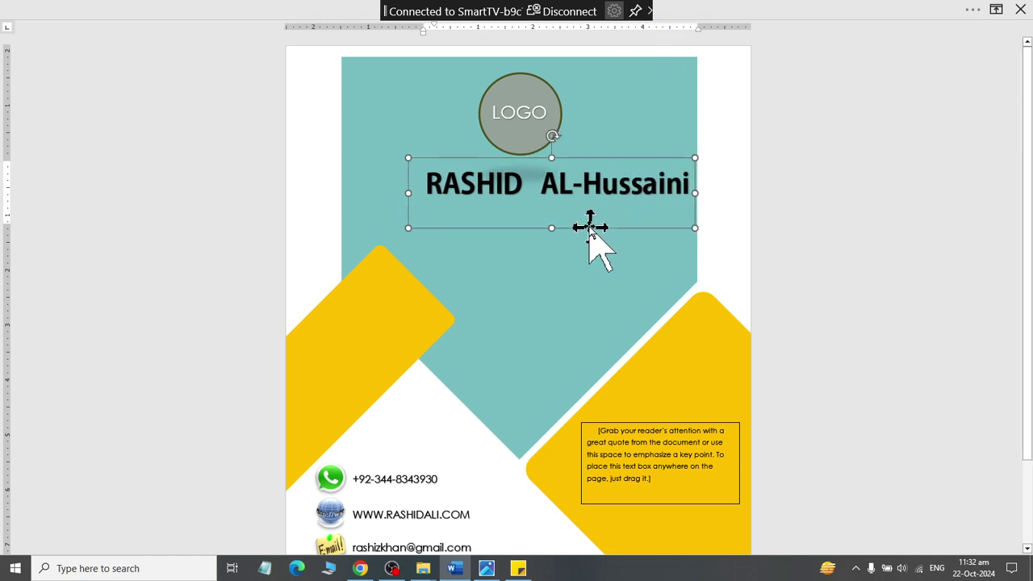
key(Left)
key(Left)
key(Left)
key(Right)
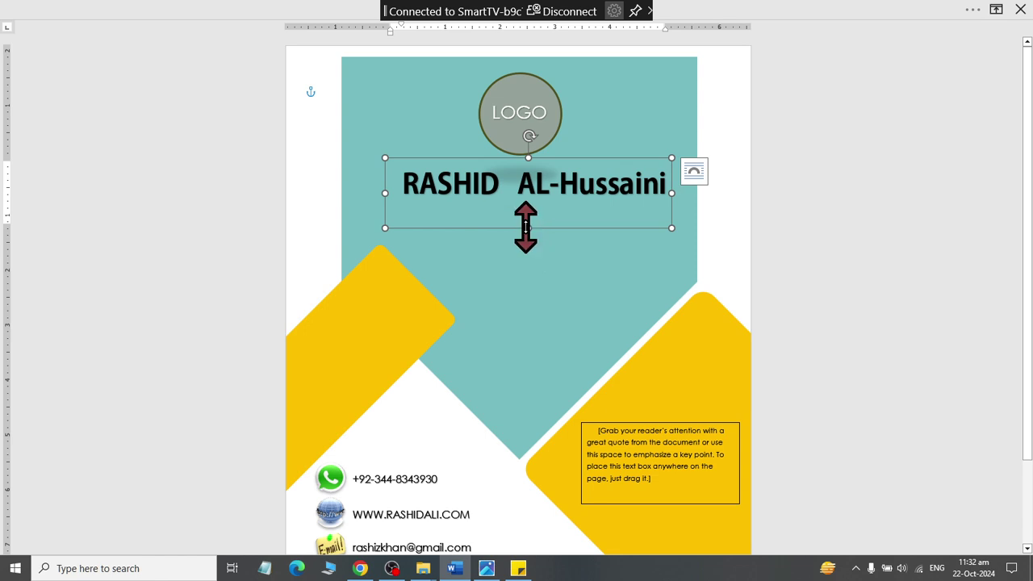
drag(528, 228, 528, 202)
drag(613, 411, 635, 432)
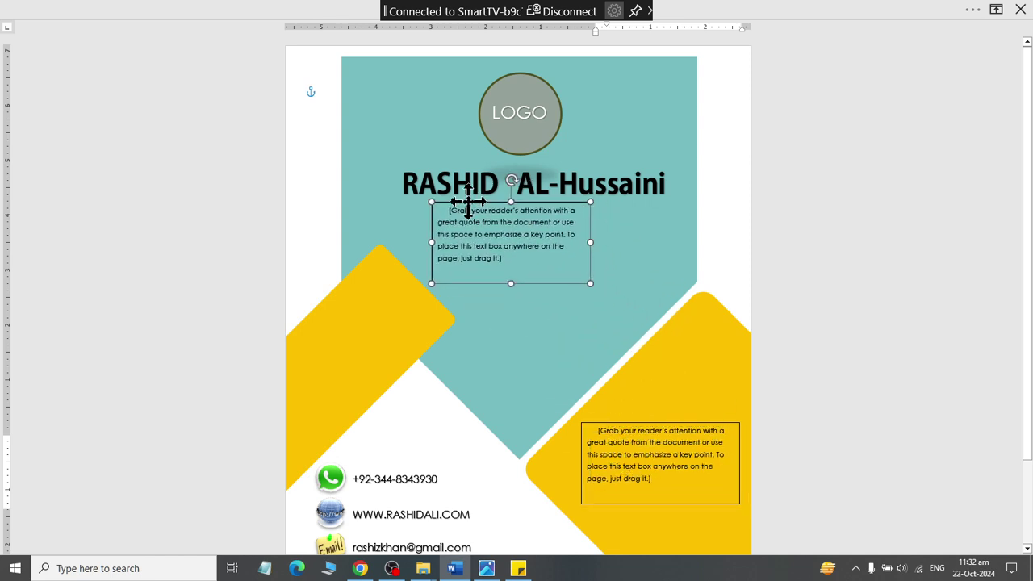
Put the quote box copy under the name with the 'College of Computer Science and Information Technology' line, fitted to one strip.
drag(631, 436, 482, 215)
key(BackSpace)
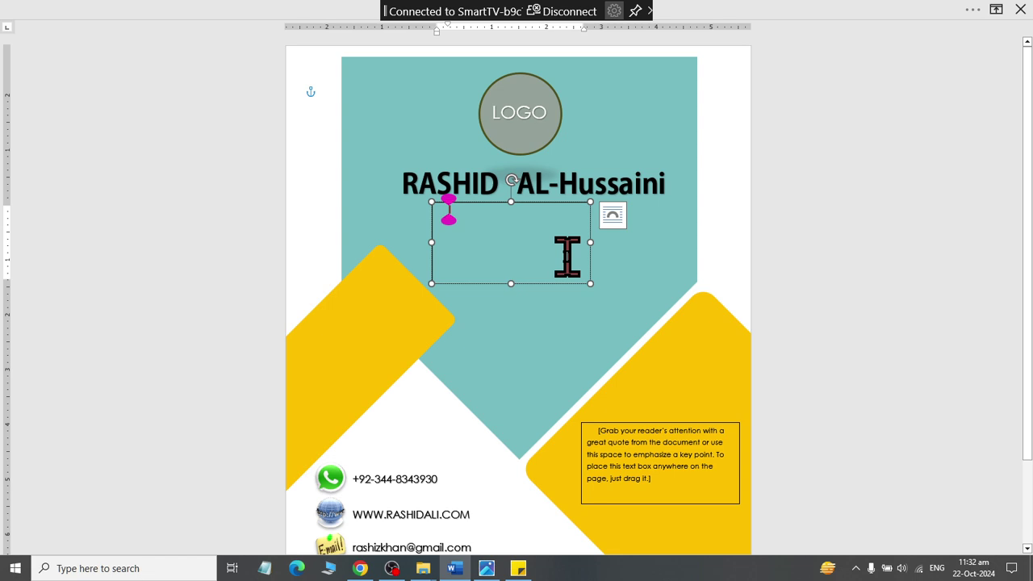
text(College of Comp)
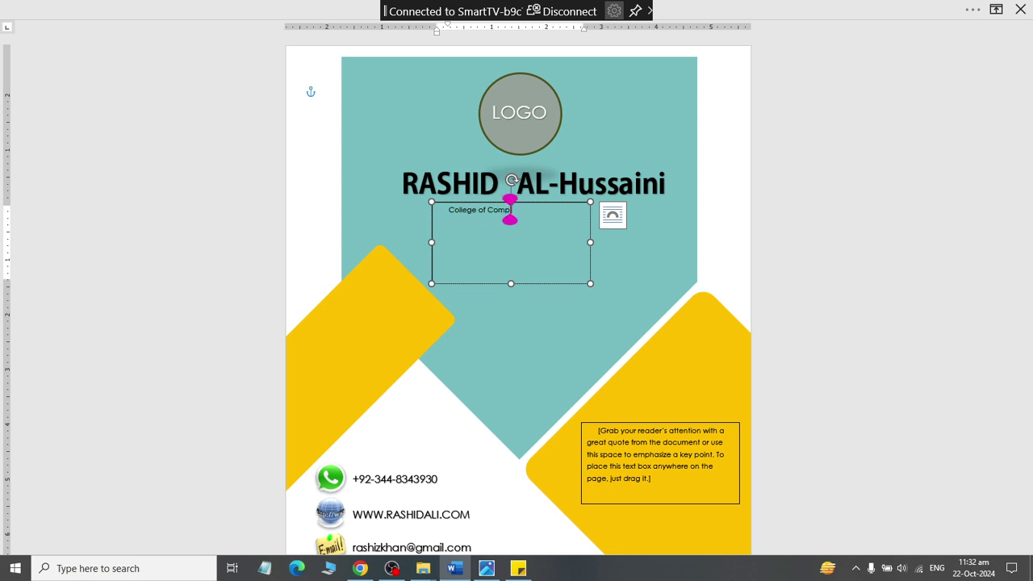
text(uter Science and)
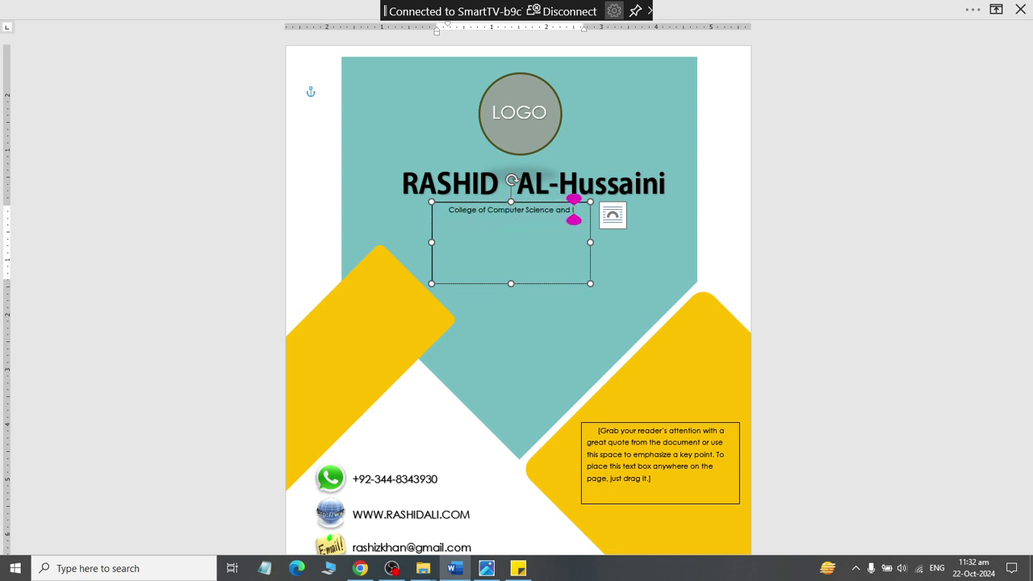
text(Information Technology)
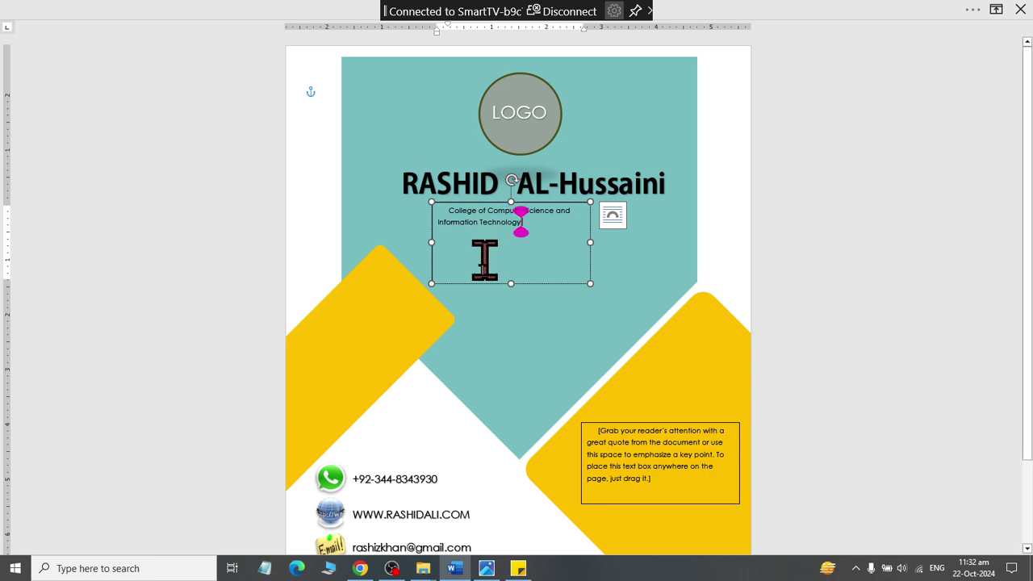
drag(432, 242, 404, 240)
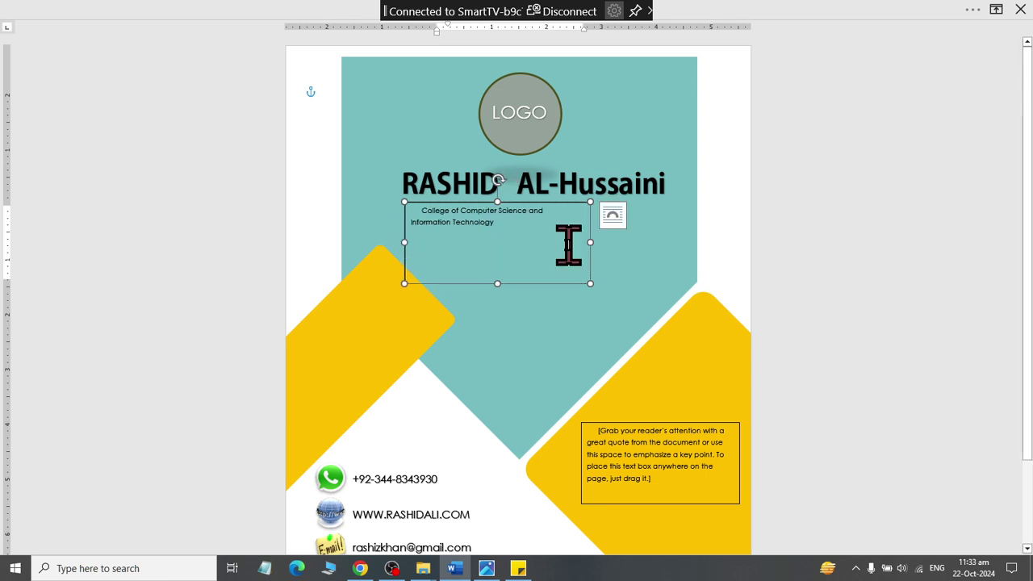
drag(590, 242, 671, 231)
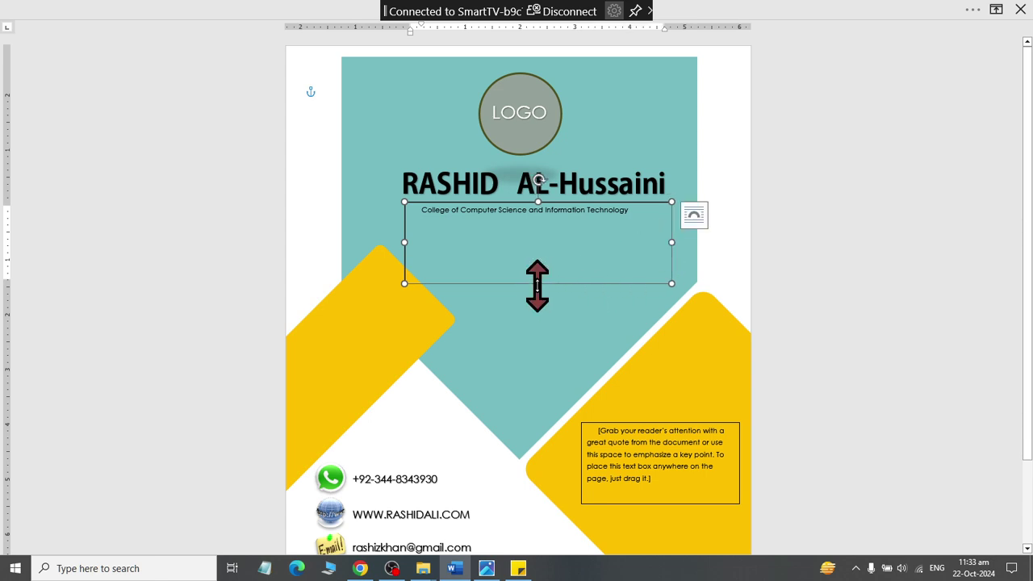
drag(538, 284, 535, 231)
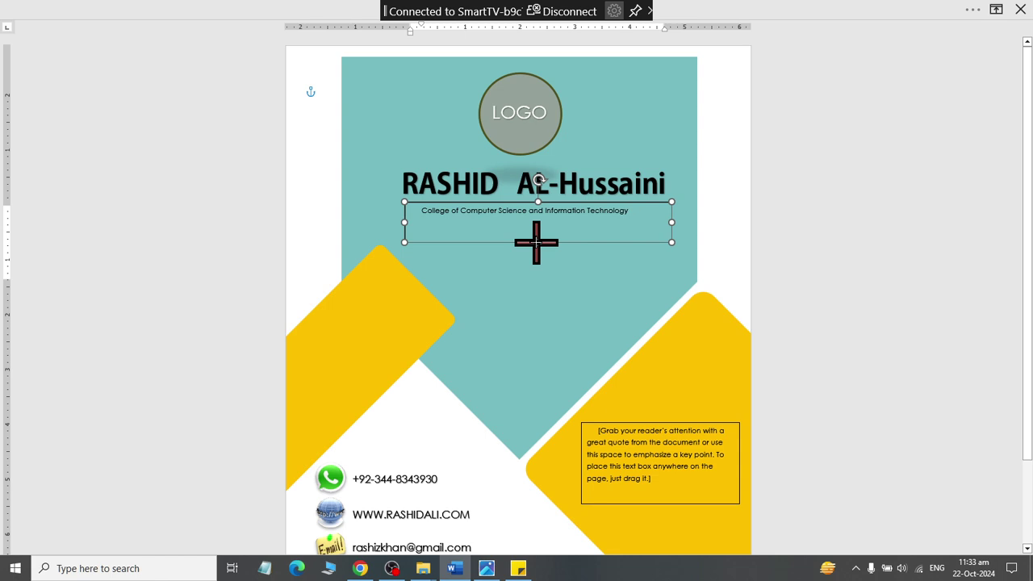
Enlarge and centre the college subtitle, and resize its box so the full line shows.
triple_click(604, 215)
click(115, 23)
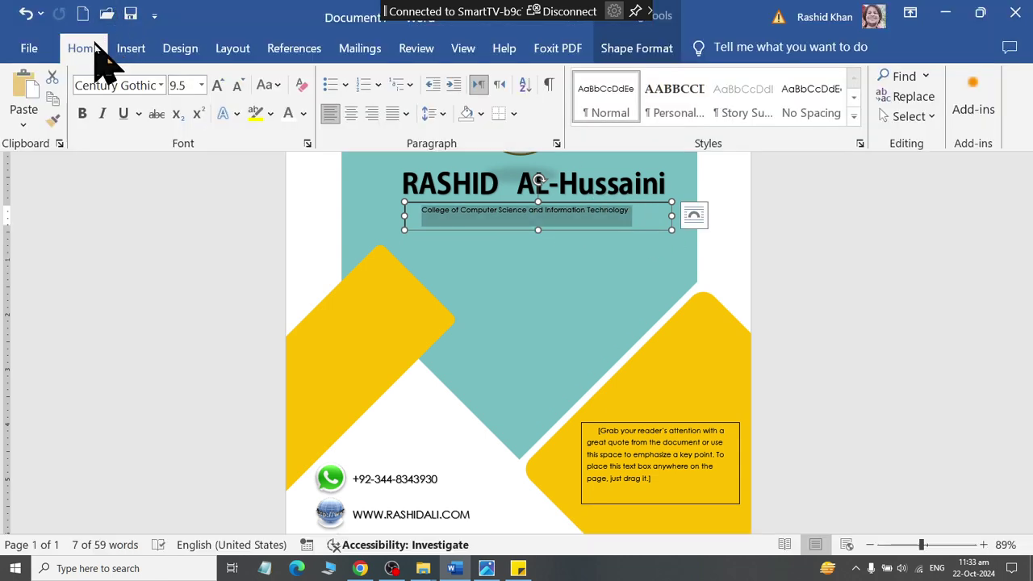
click(217, 85)
click(217, 85)
click(217, 85)
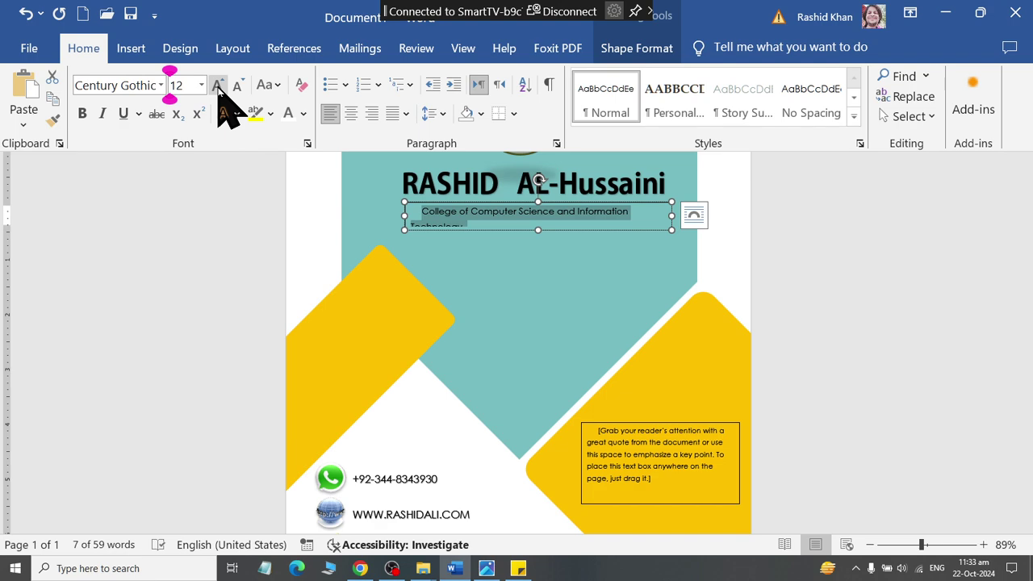
click(218, 85)
click(351, 113)
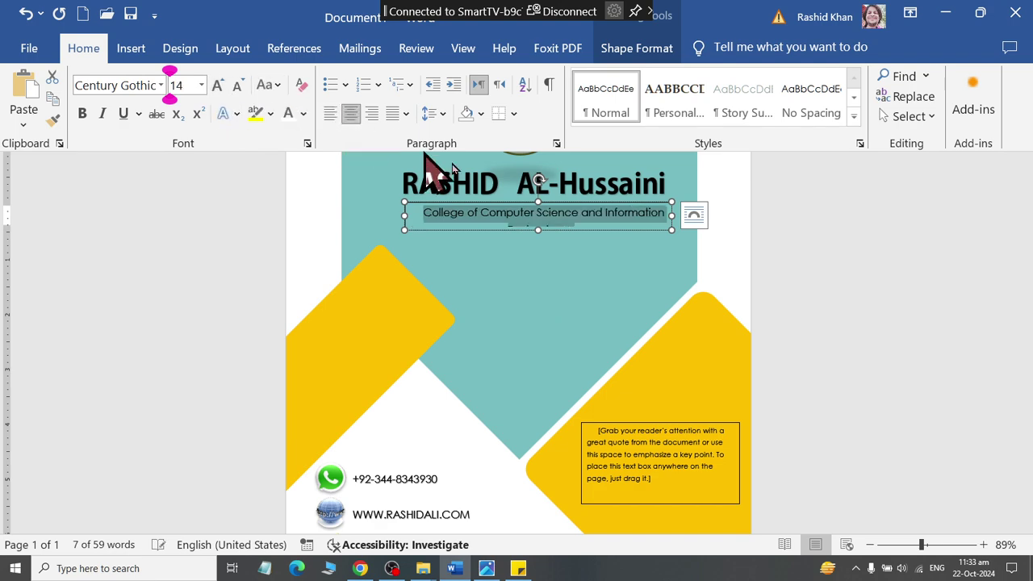
key(ctrl+shift+F1)
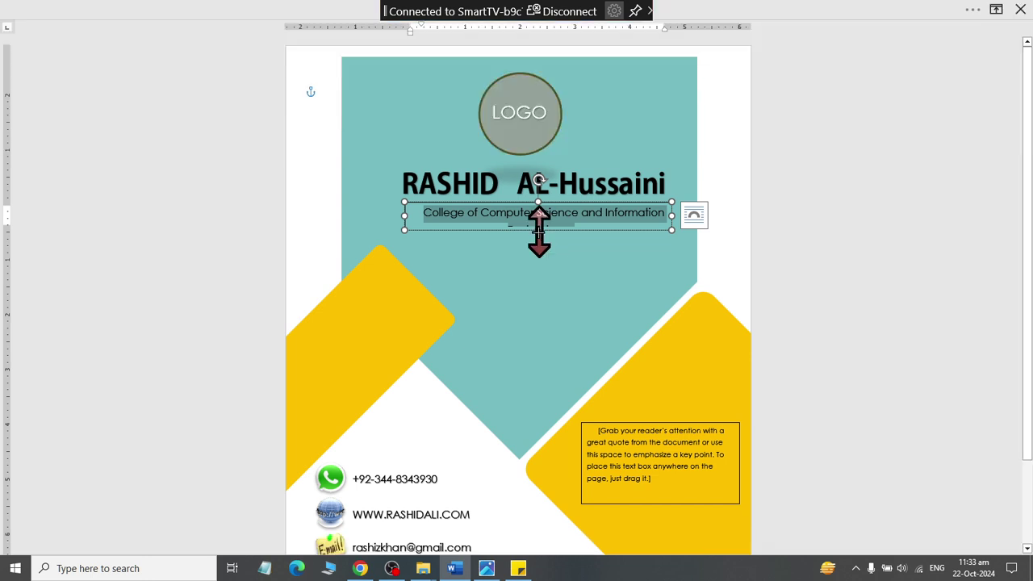
drag(538, 231, 539, 242)
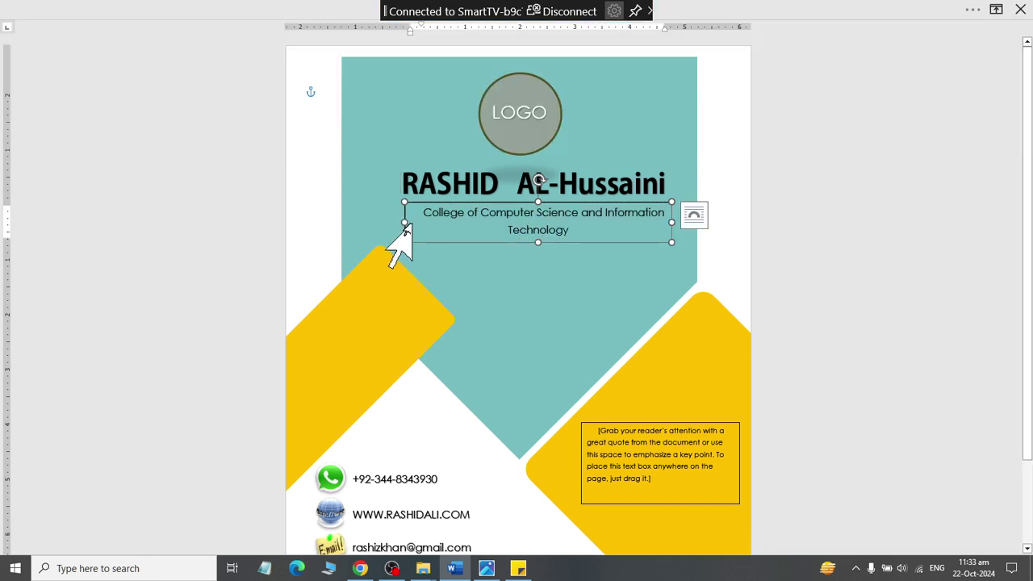
drag(404, 220, 399, 218)
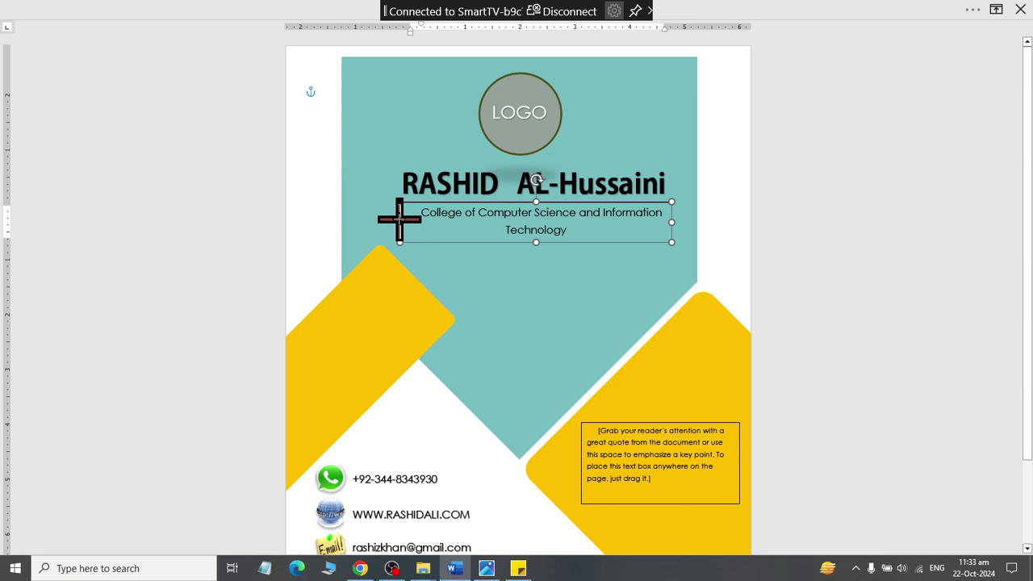
Make the subtitle 16-point bold, remove the box outline, and bring up the save prompt.
click(221, 11)
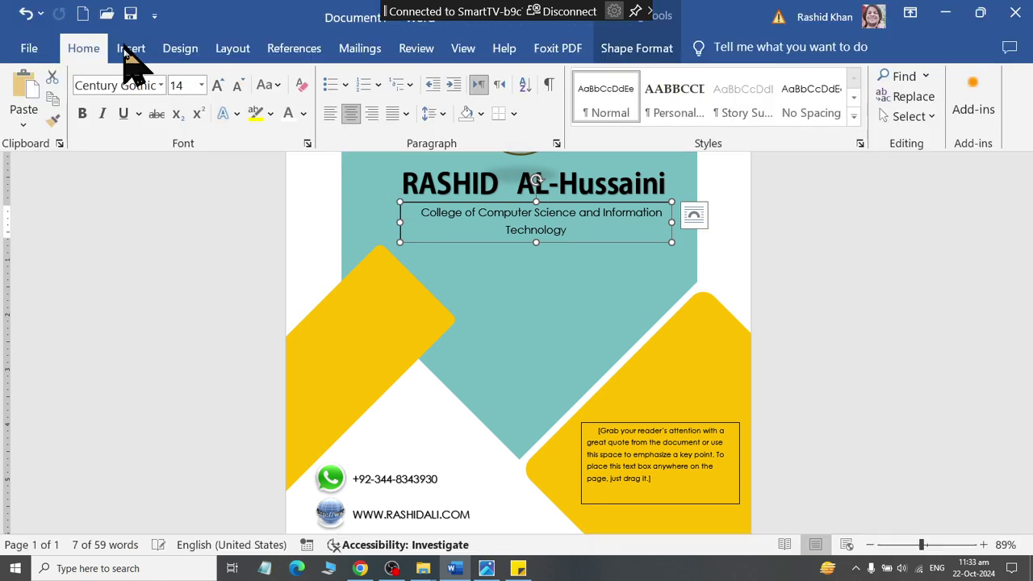
click(216, 85)
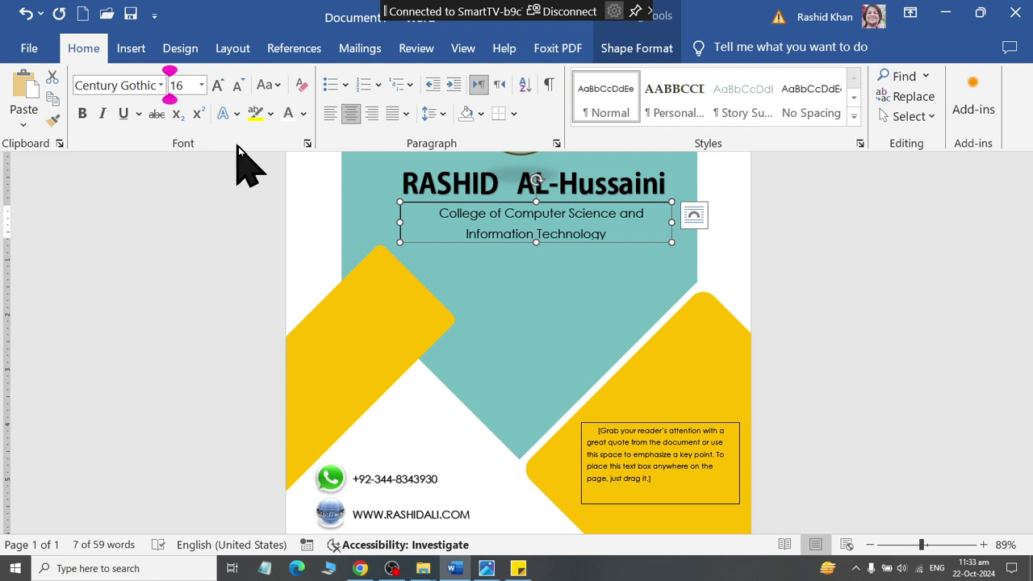
click(81, 114)
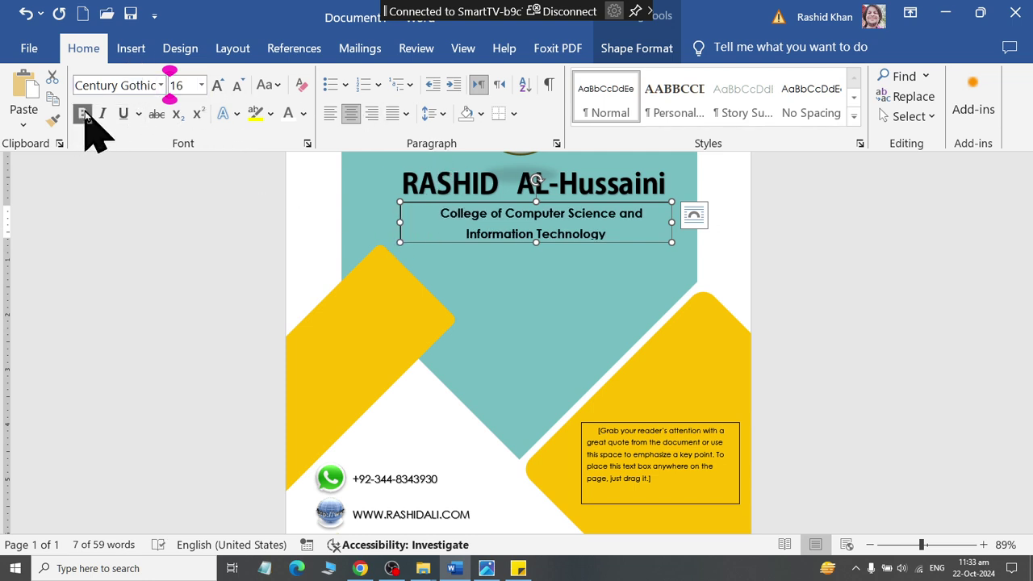
click(636, 49)
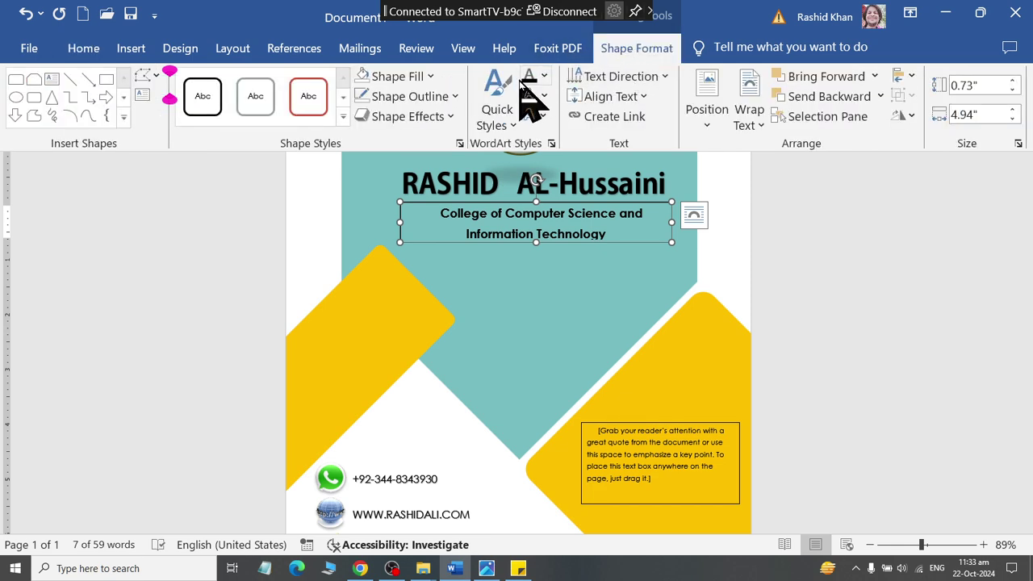
click(422, 98)
click(410, 376)
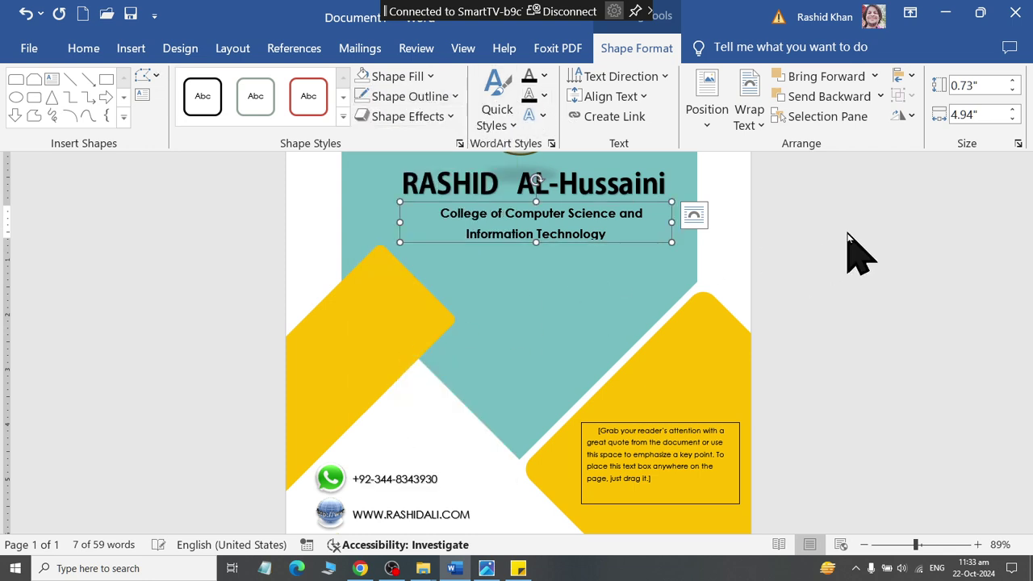
key(ctrl+shift+F1)
click(920, 312)
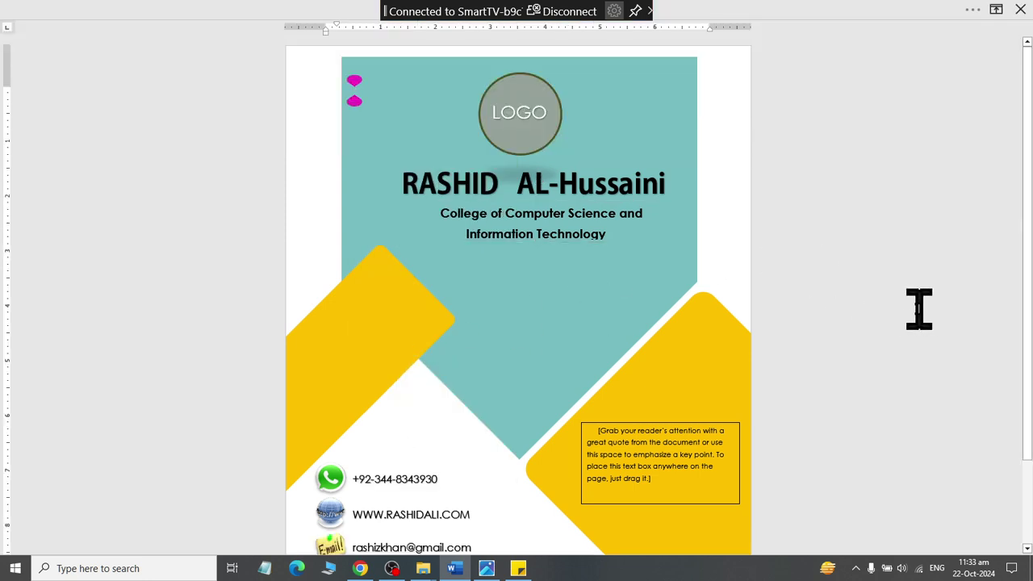
ctrl+scroll(918, 309, down, 2)
ctrl+scroll(915, 309, down, 2)
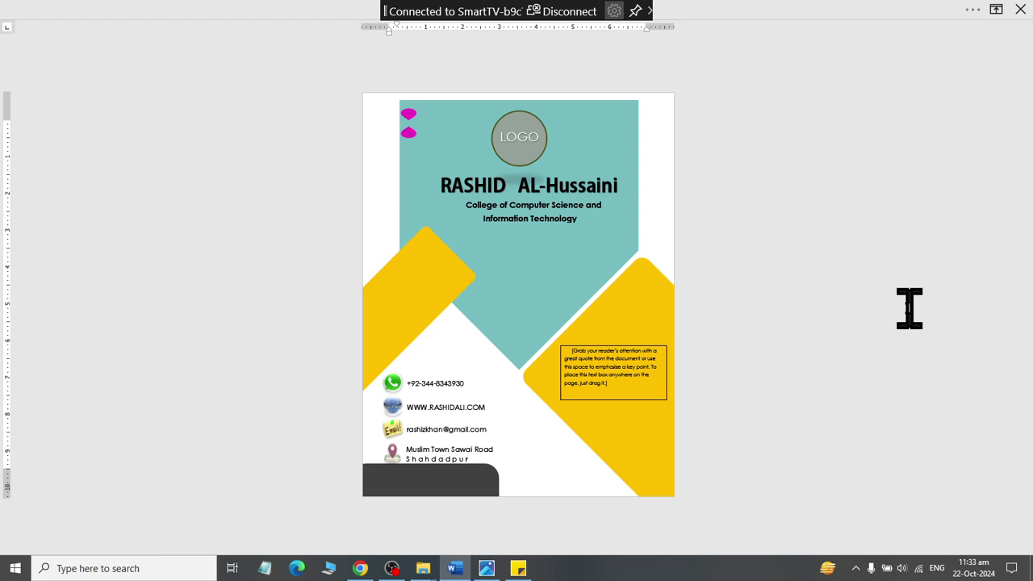
key(ctrl+s)
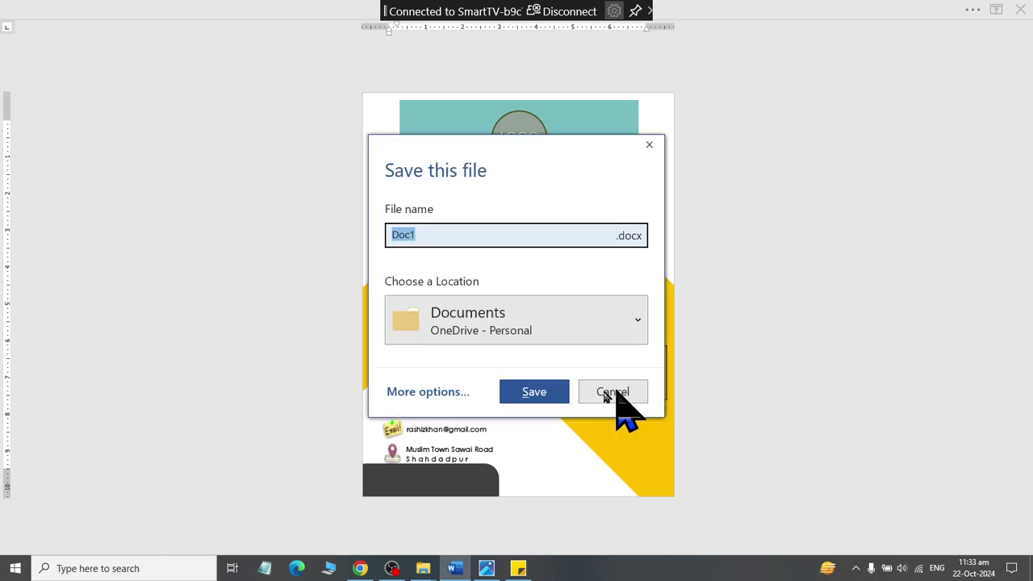
Browse to the Documents\Word_Files folder in the Save As dialog.
click(454, 394)
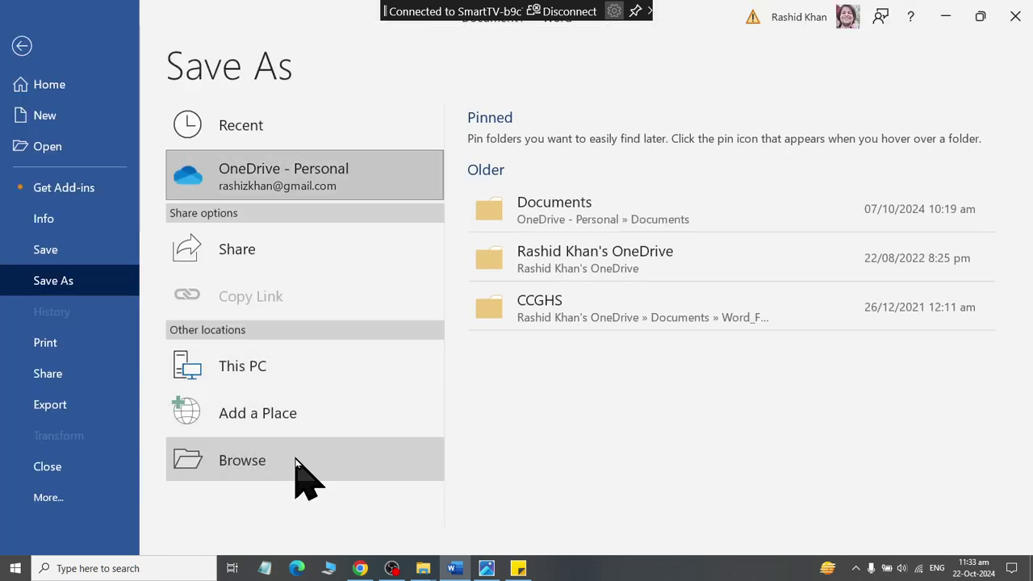
click(294, 458)
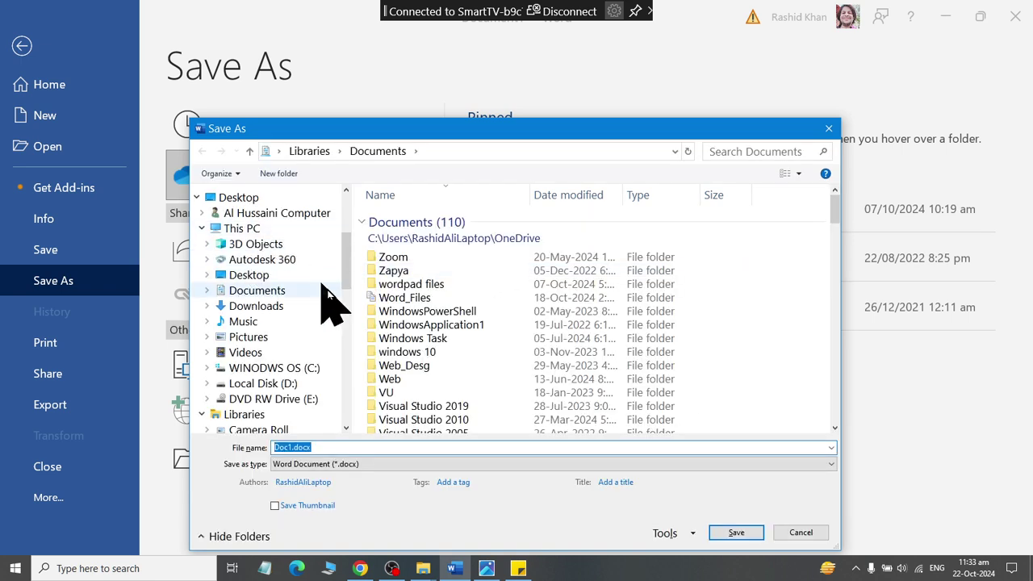
click(276, 296)
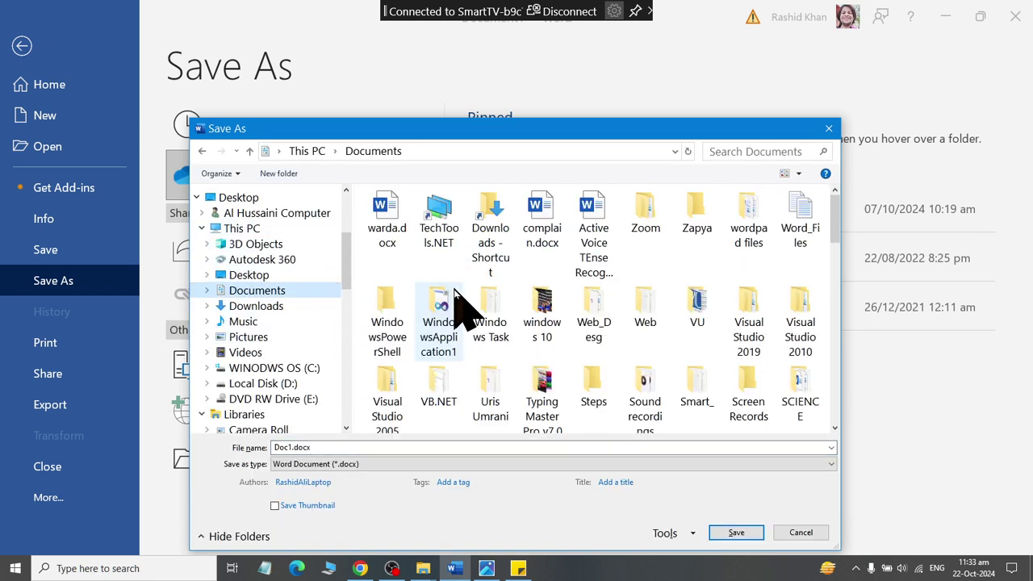
text(wo)
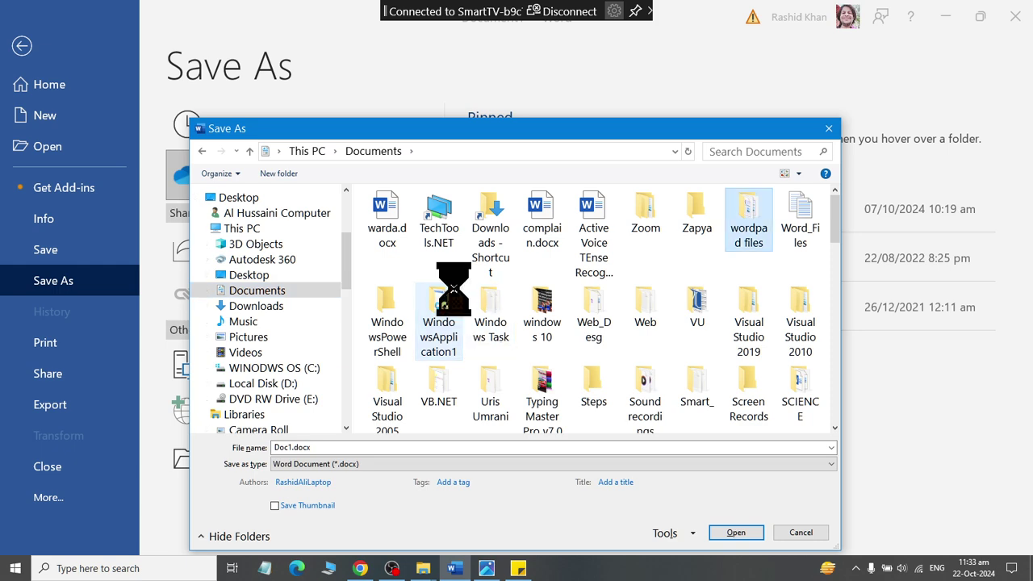
key(Return)
key(BackSpace)
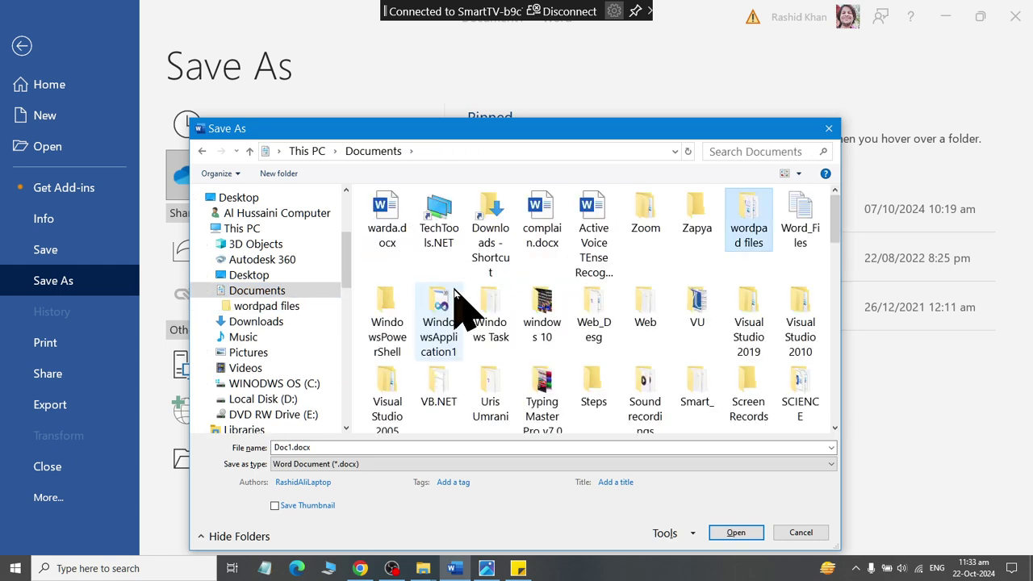
key(Right)
key(Return)
key(g)
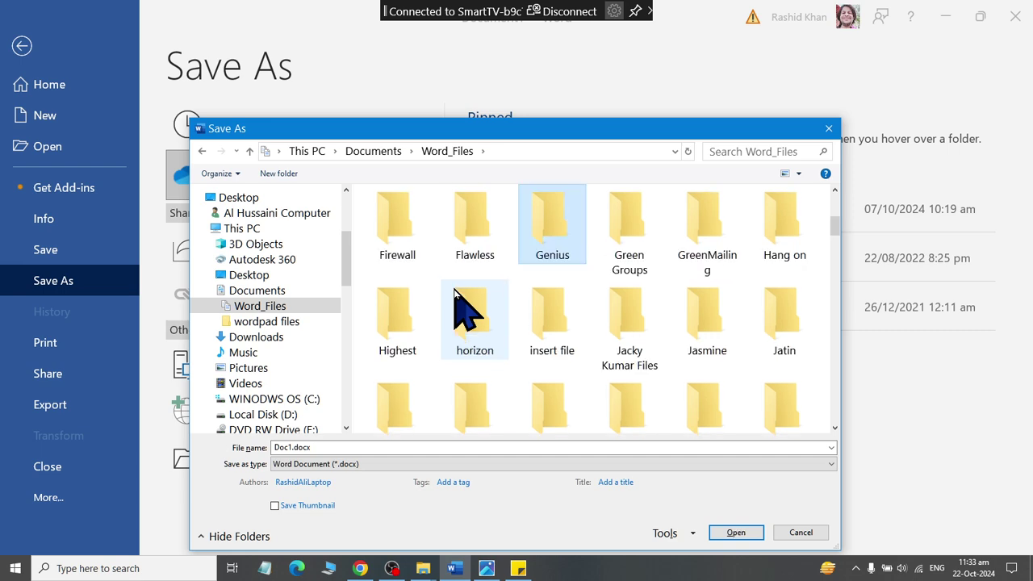
key(Up)
key(Up)
key(Up)
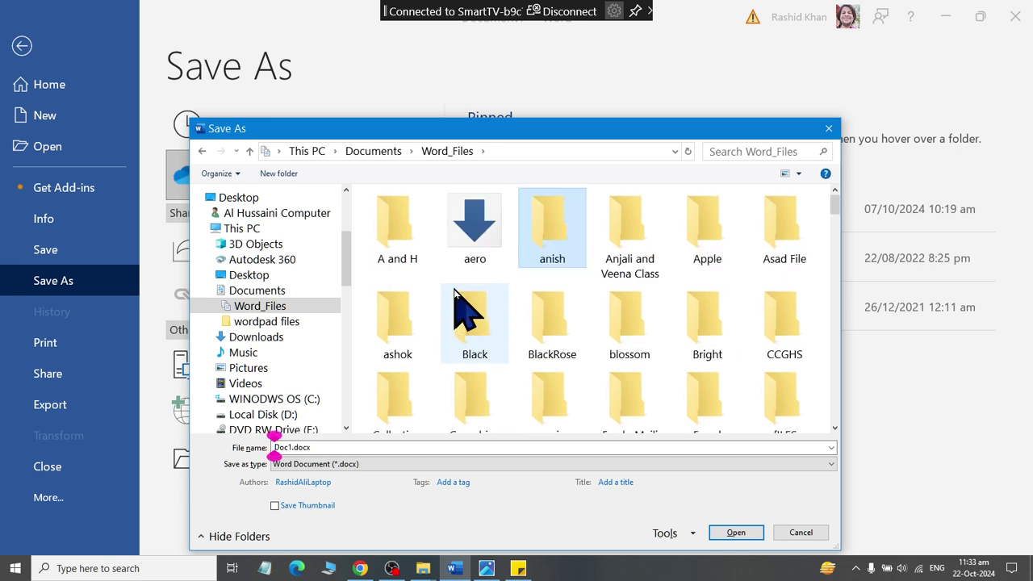
text(com)
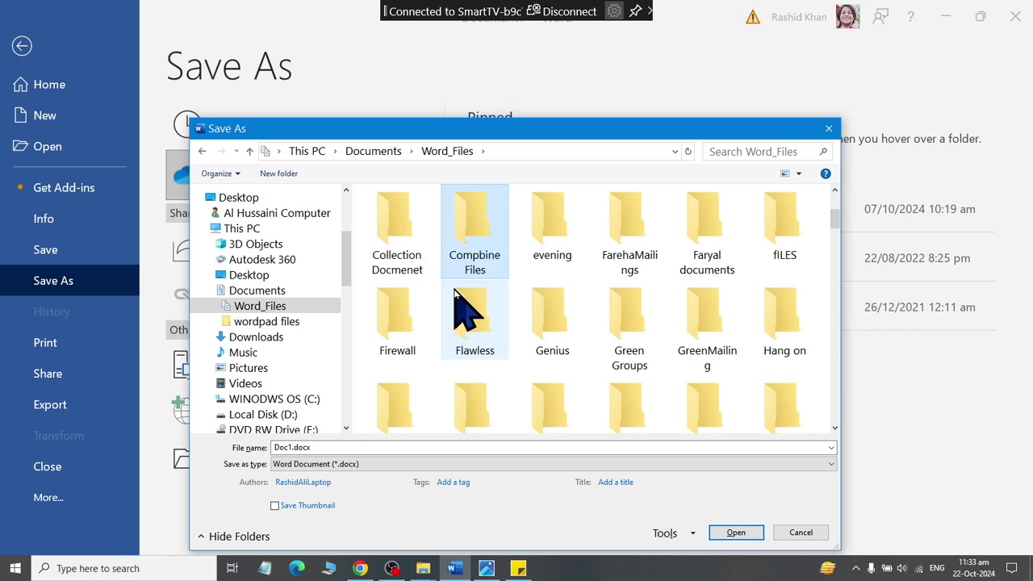
Create a compaq folder in Word_Files and save the flyer there, typing 'port Card' as the name.
key(ctrl+shift+n)
text(com)
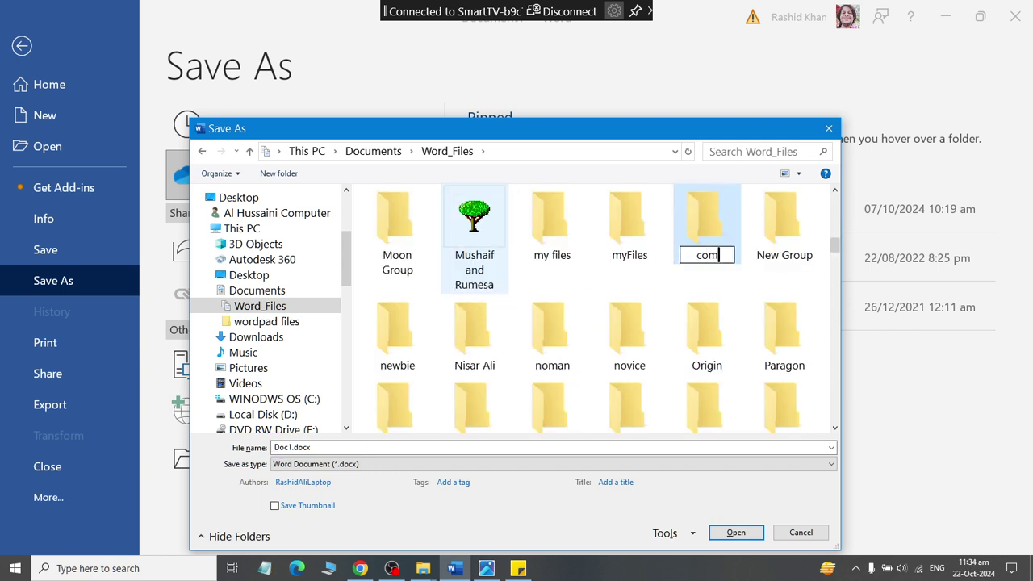
text(paq)
key(Return)
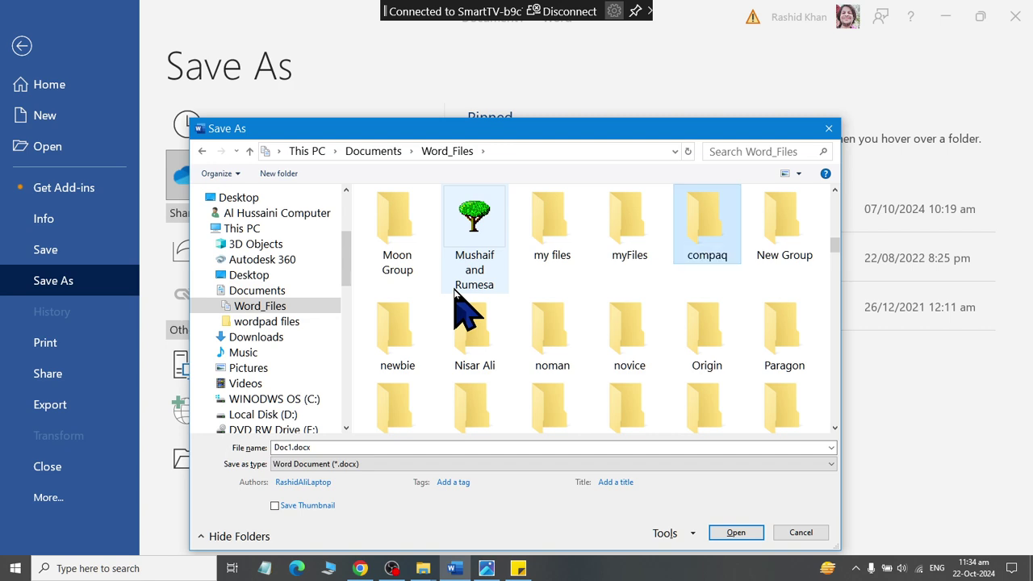
key(Return)
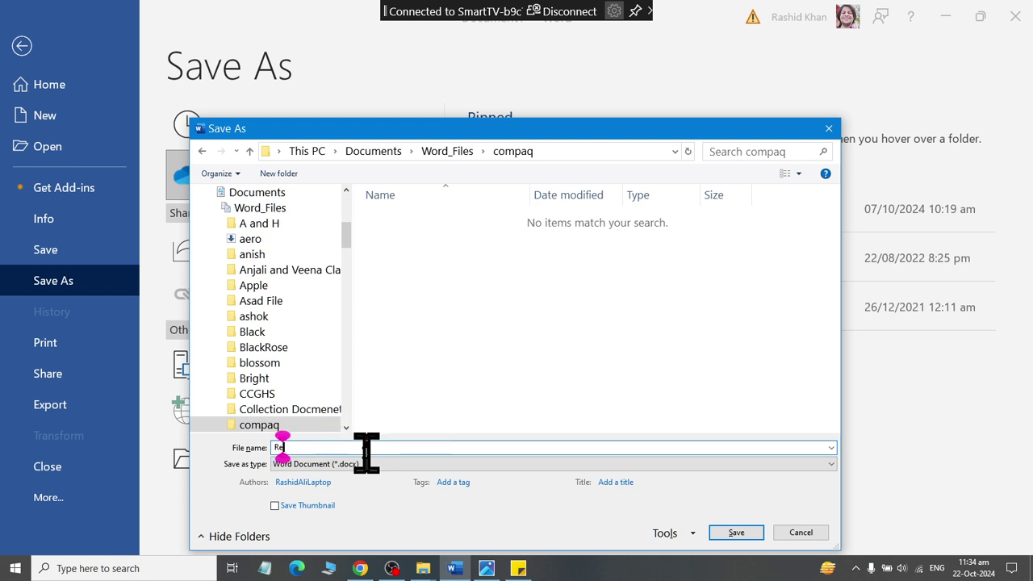
text(port )
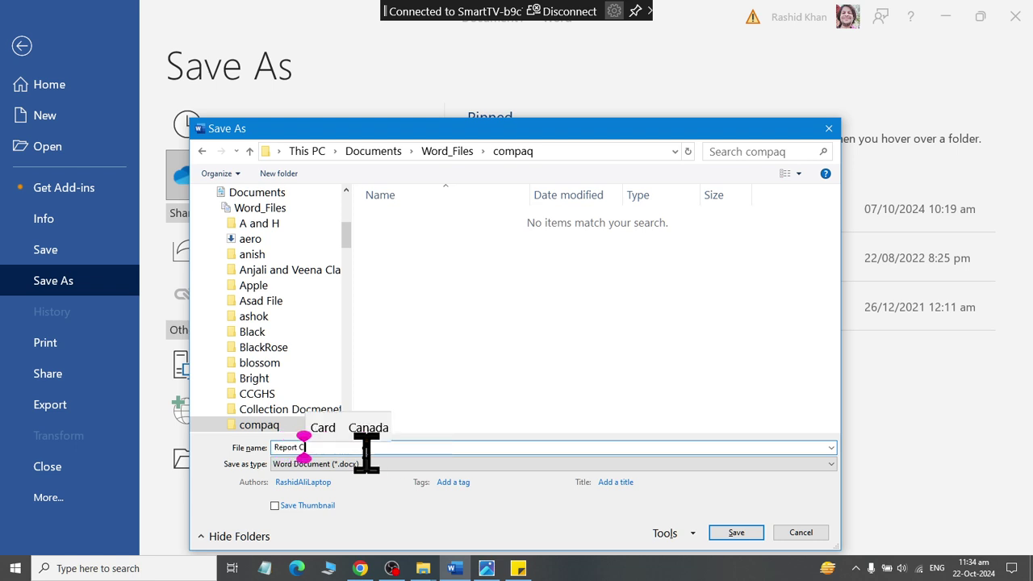
text(Card Comp)
key(Return)
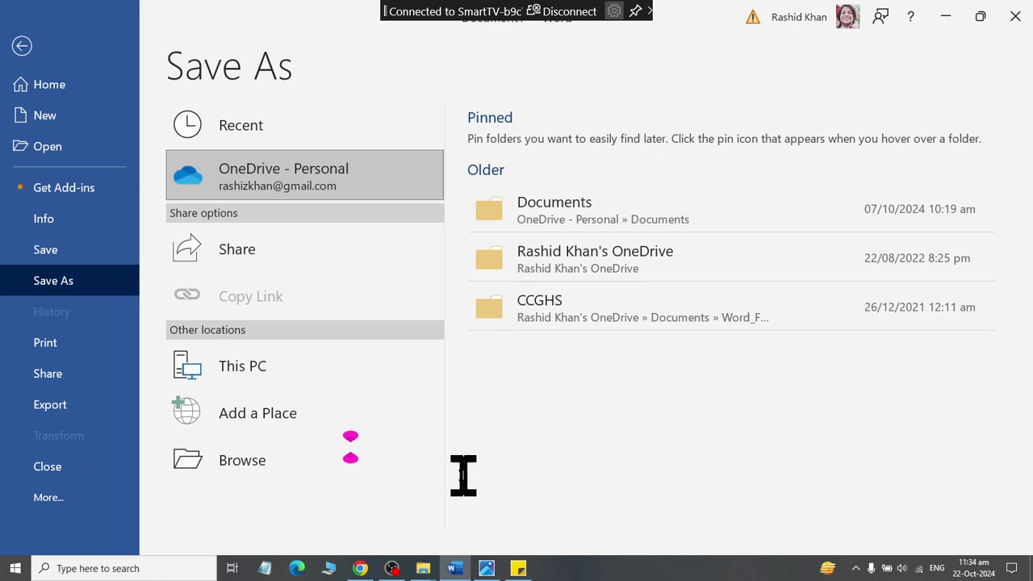